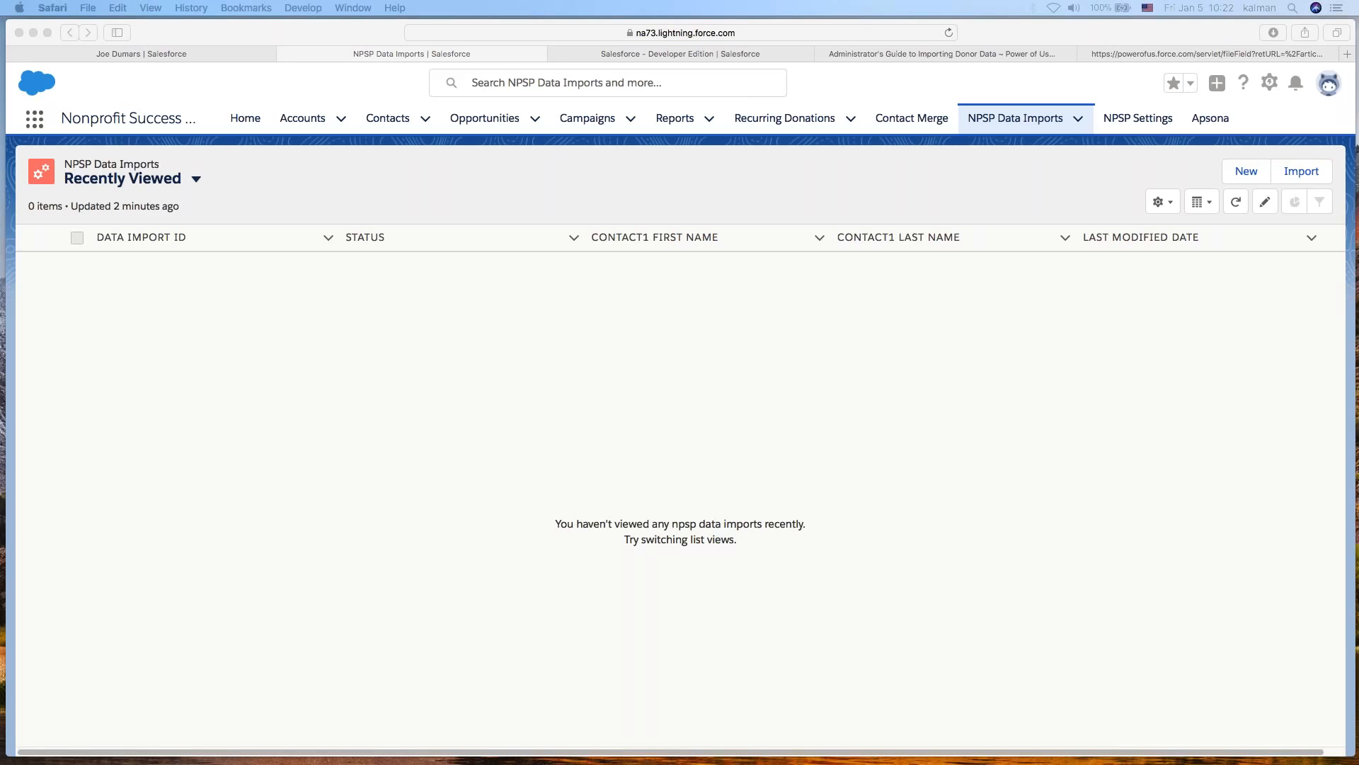
- Review the NPSP importing-donor-data guide article and its PDF, then return to the NPSP Data Imports list
left_click(1230, 413)
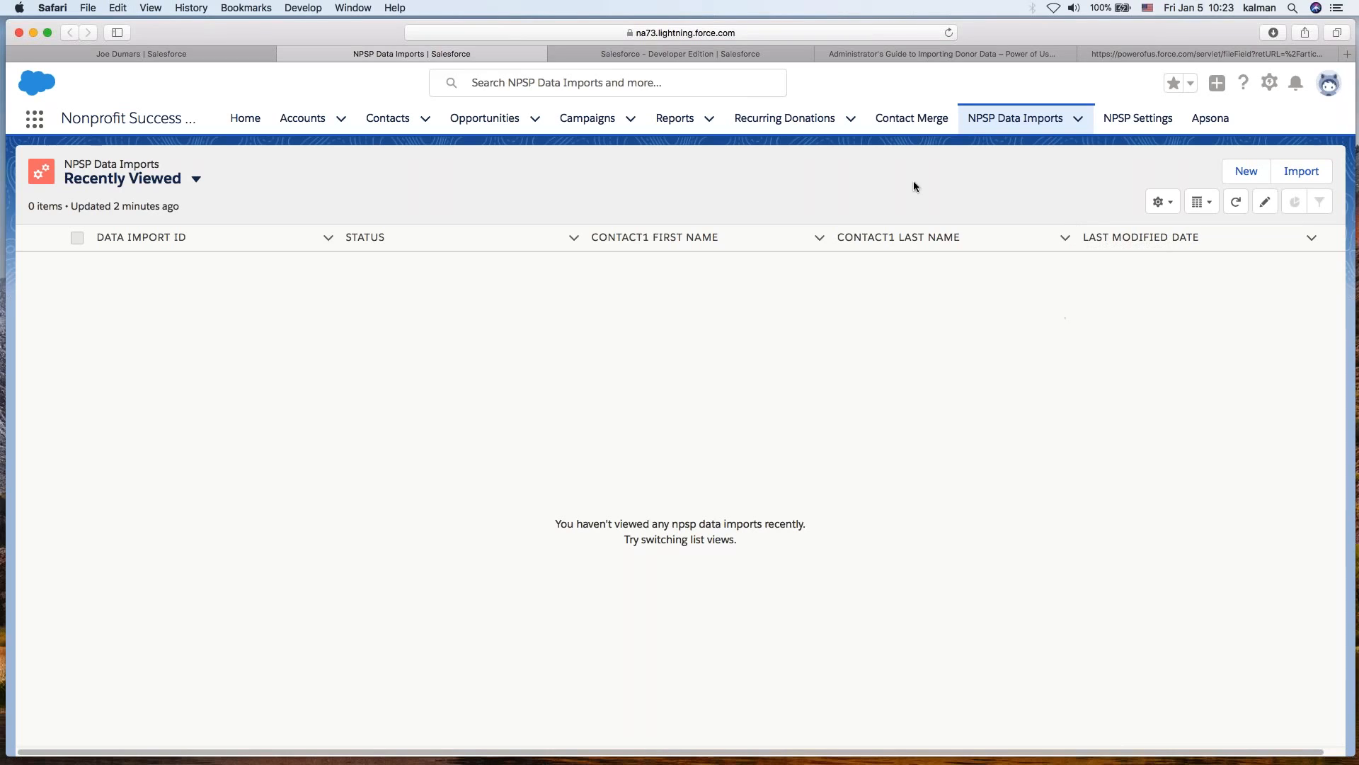
left_click(909, 56)
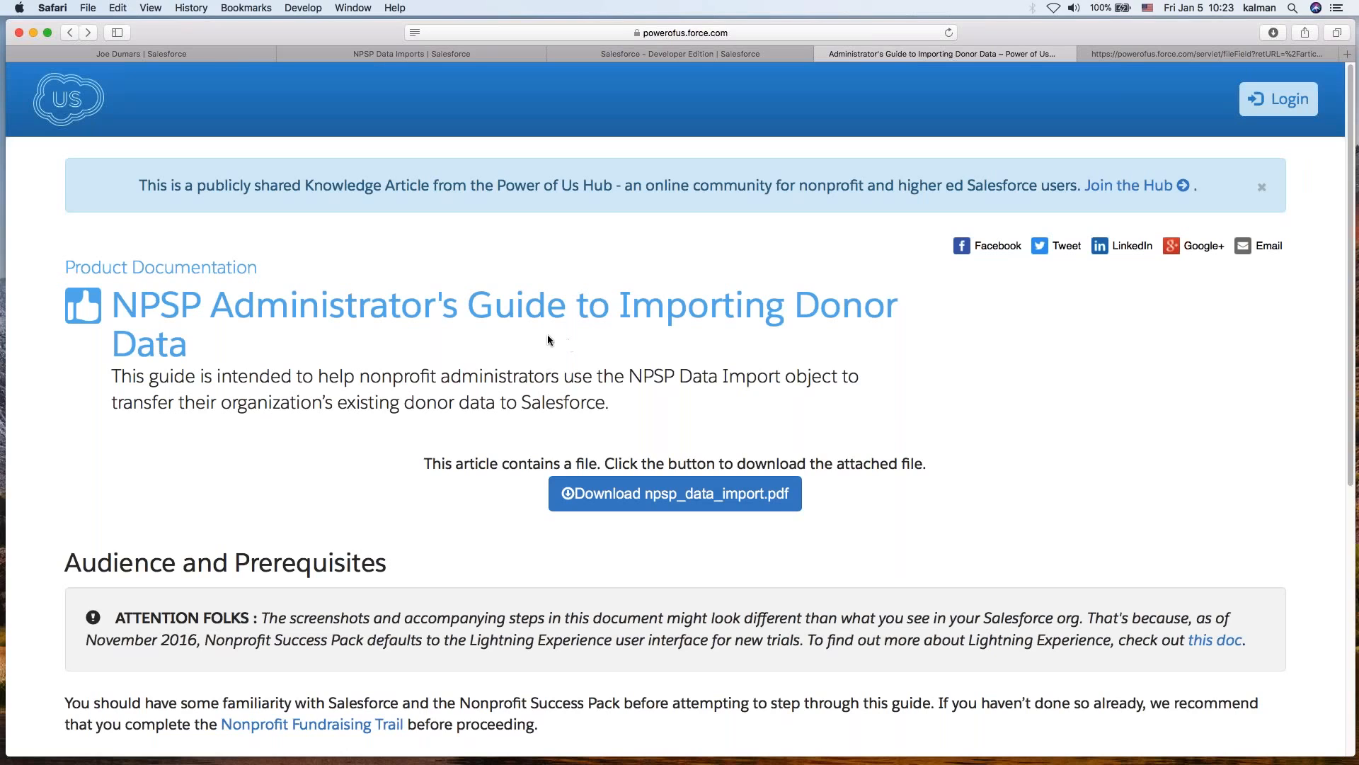
left_click(1141, 57)
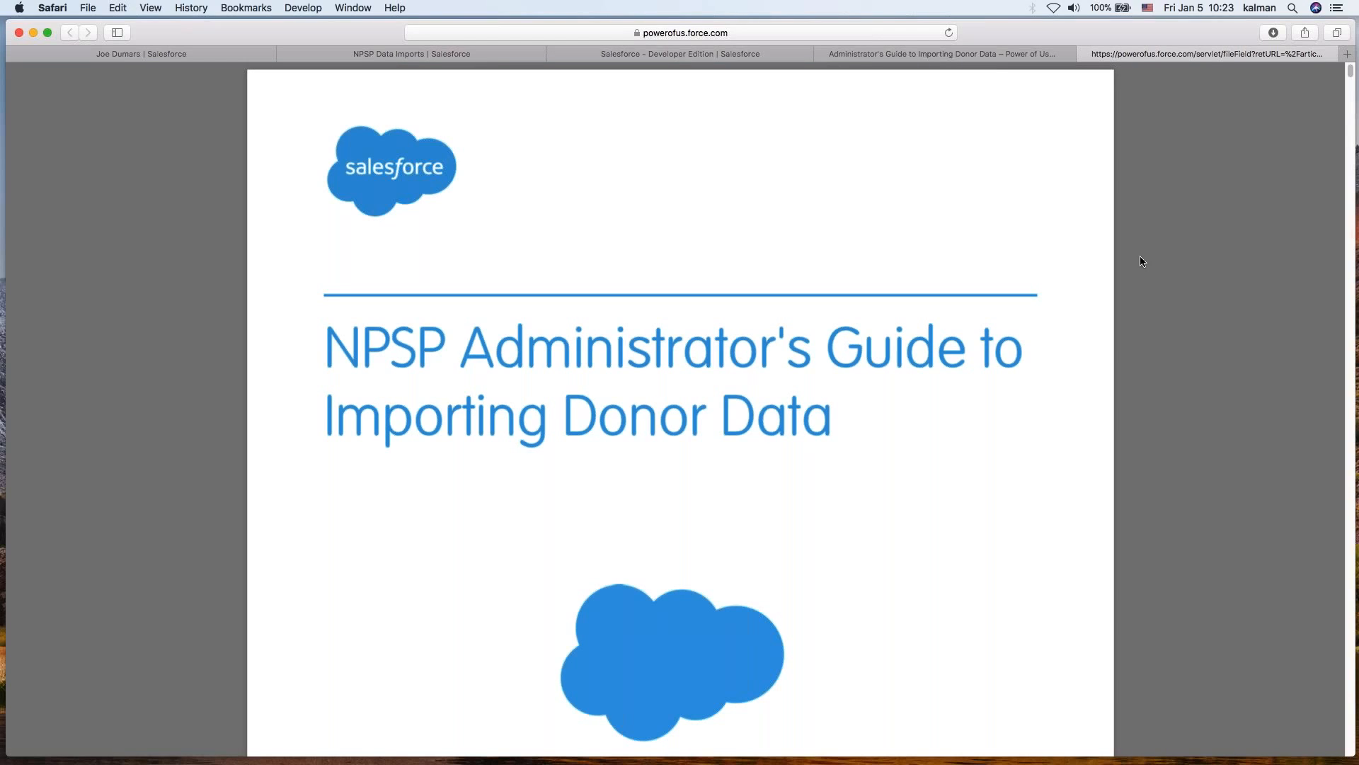
left_click(393, 57)
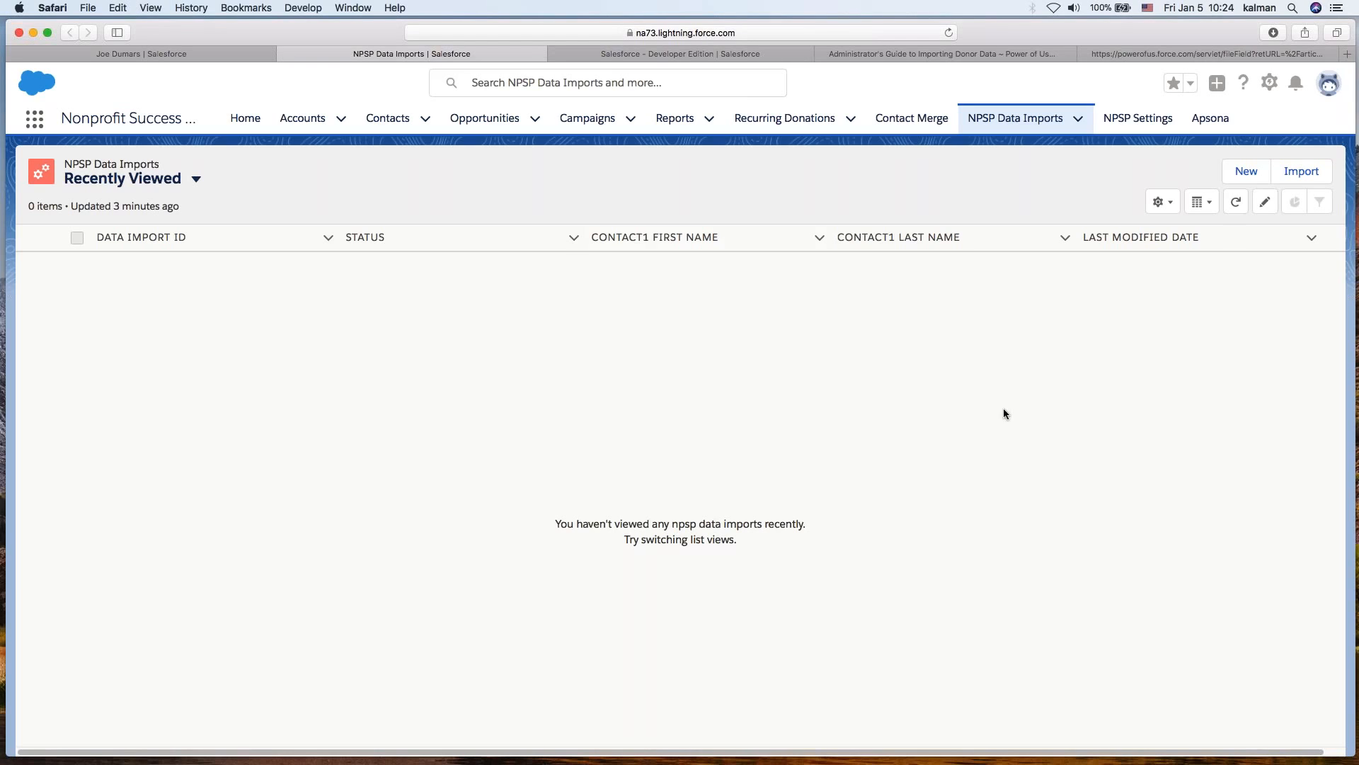
- Open a new NPSP Data Import record and examine its Contact1, Household, Account and Contact2 field sections
left_click(1247, 177)
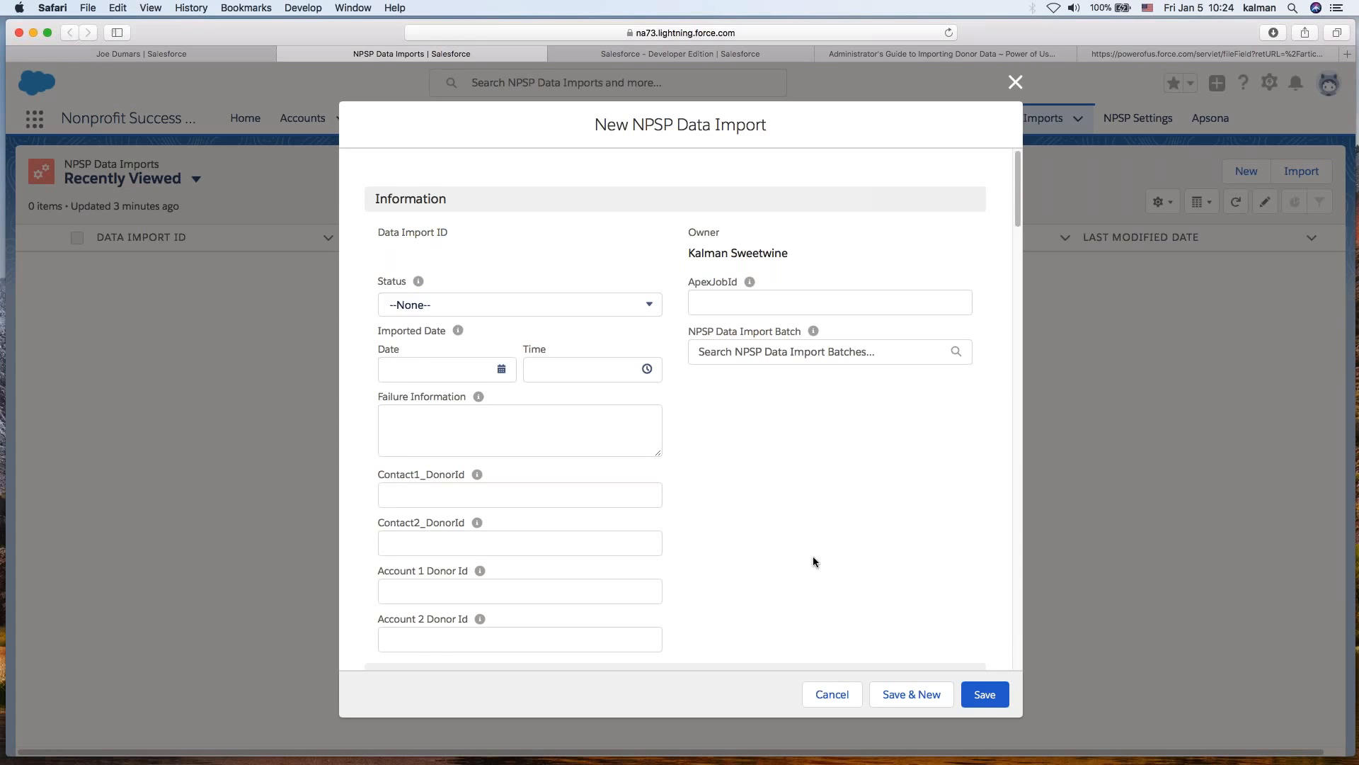
scroll(813, 555, "down", 5)
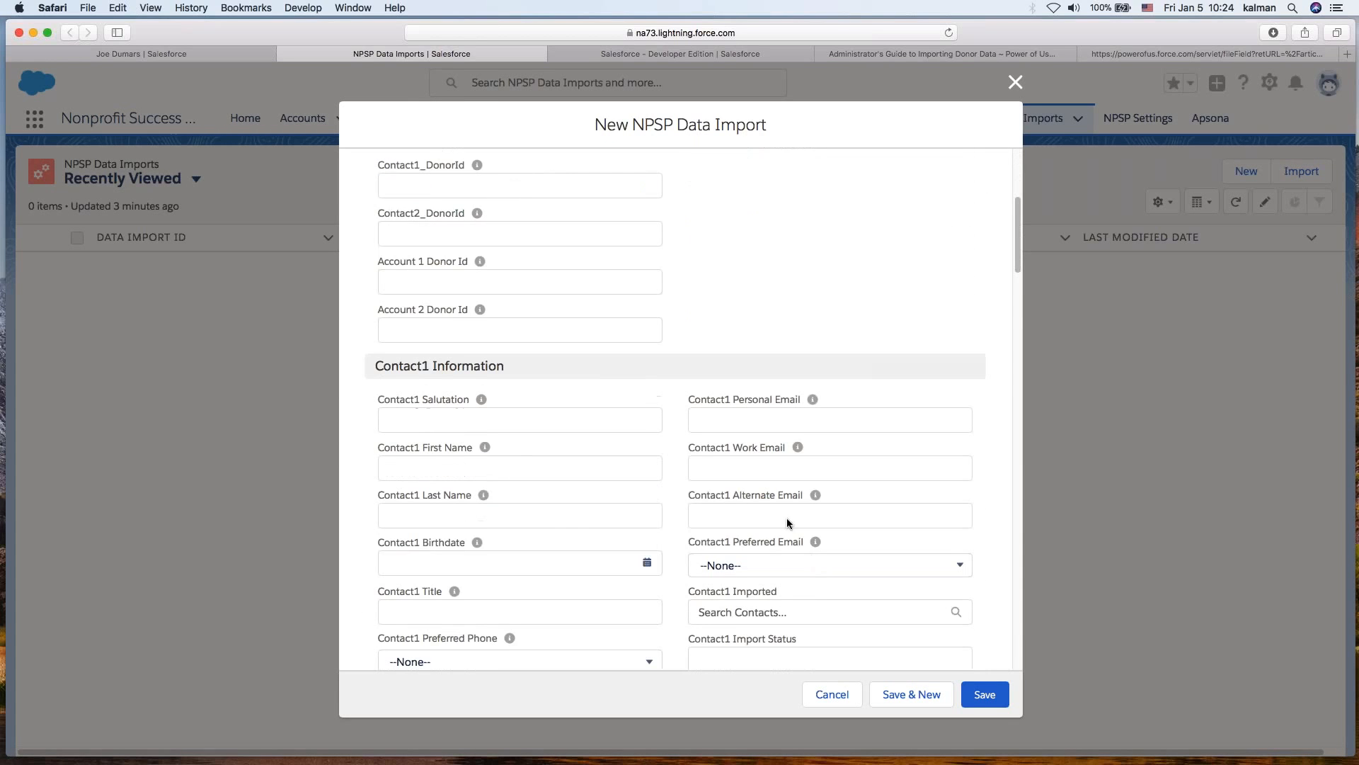
scroll(627, 501, "down", 5)
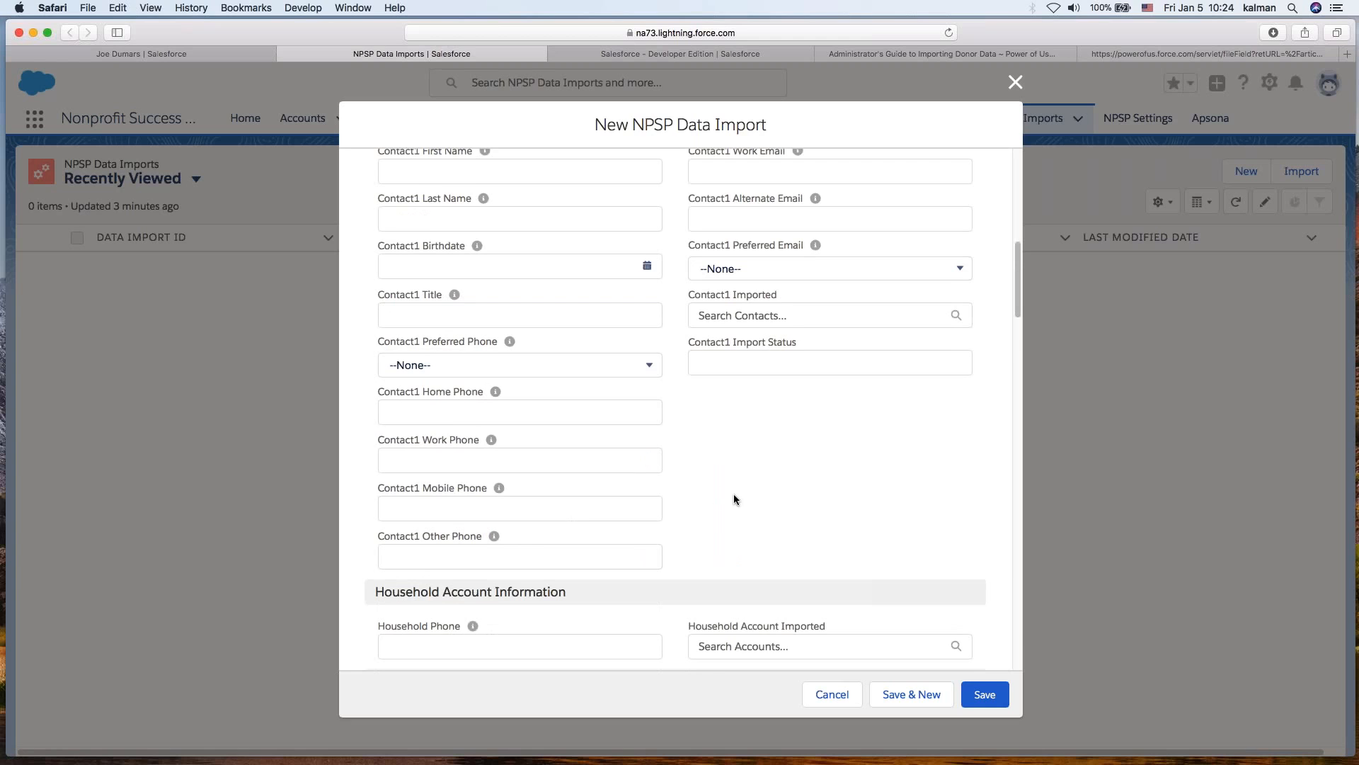
scroll(734, 496, "down", 3)
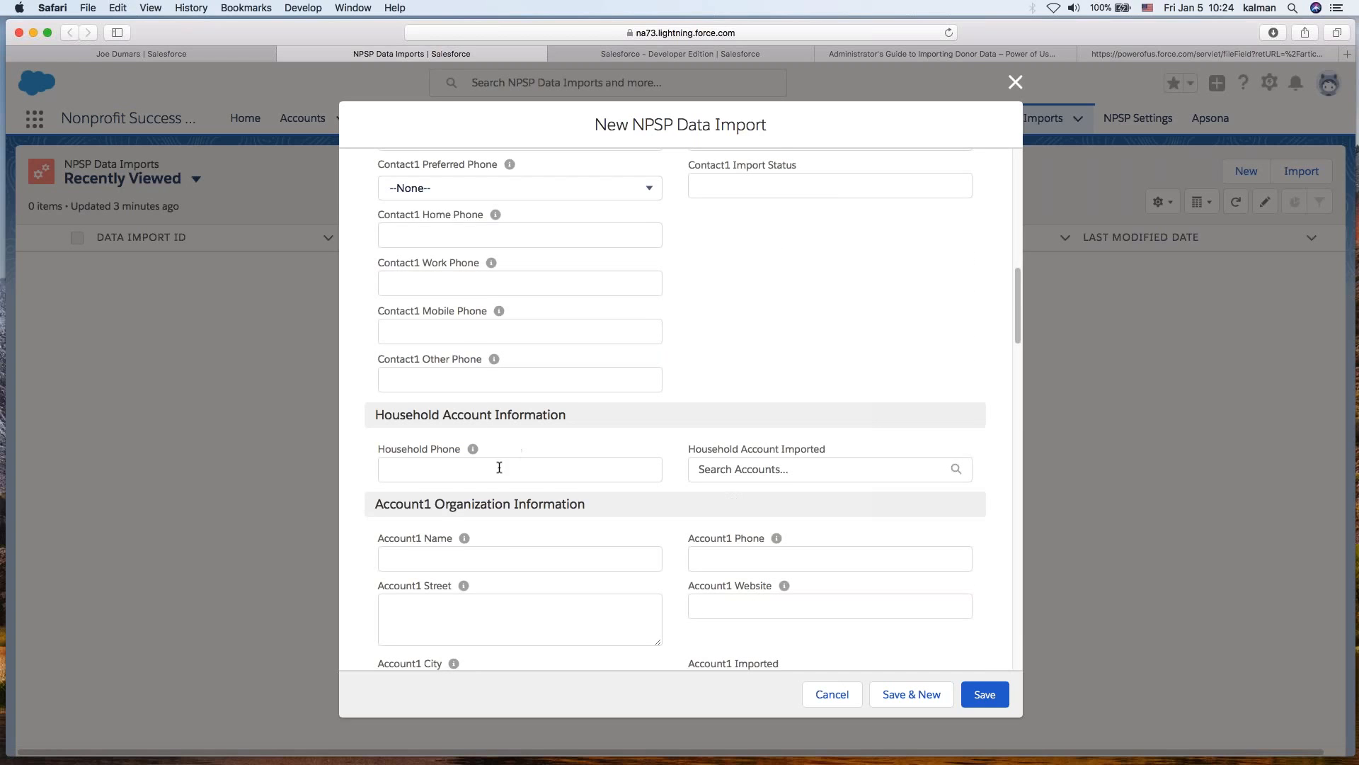
scroll(564, 507, "down", 2)
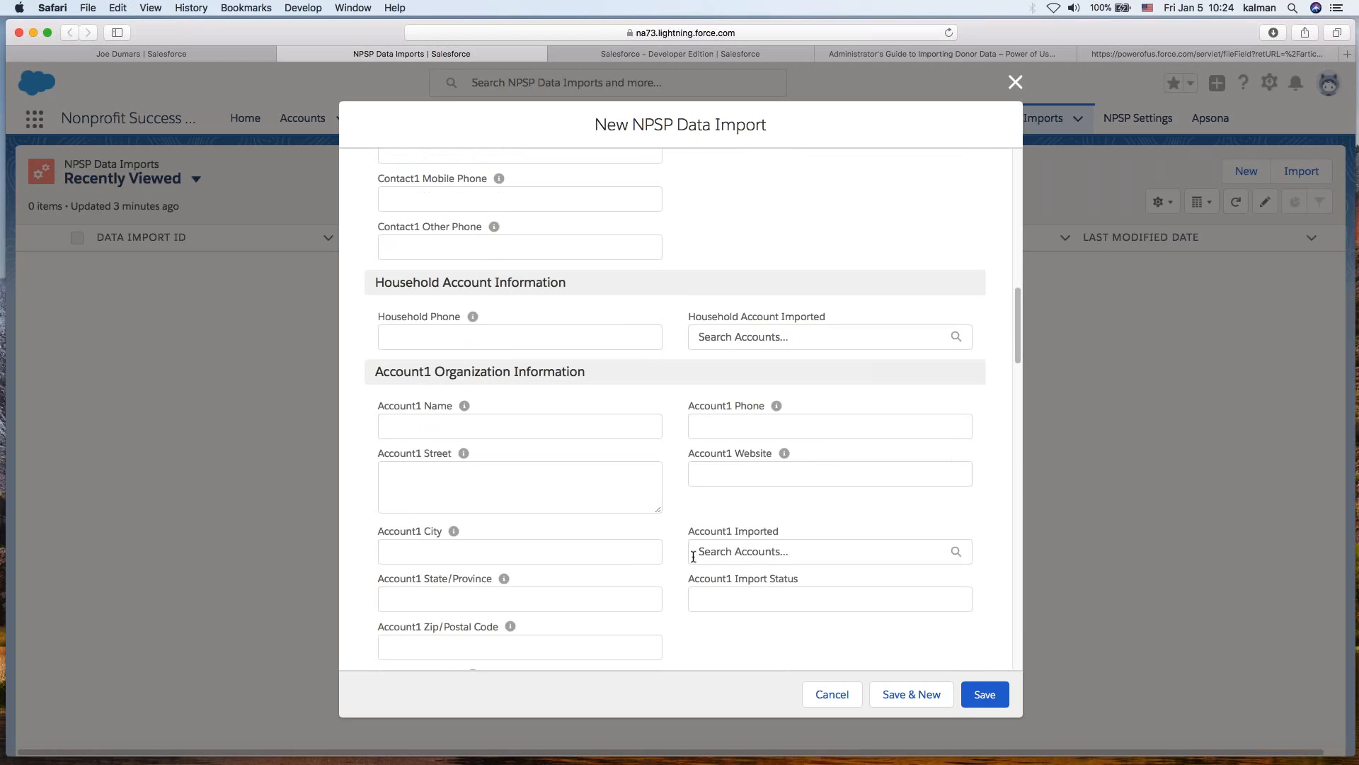
scroll(686, 602, "down", 7)
scroll(687, 601, "down", 8)
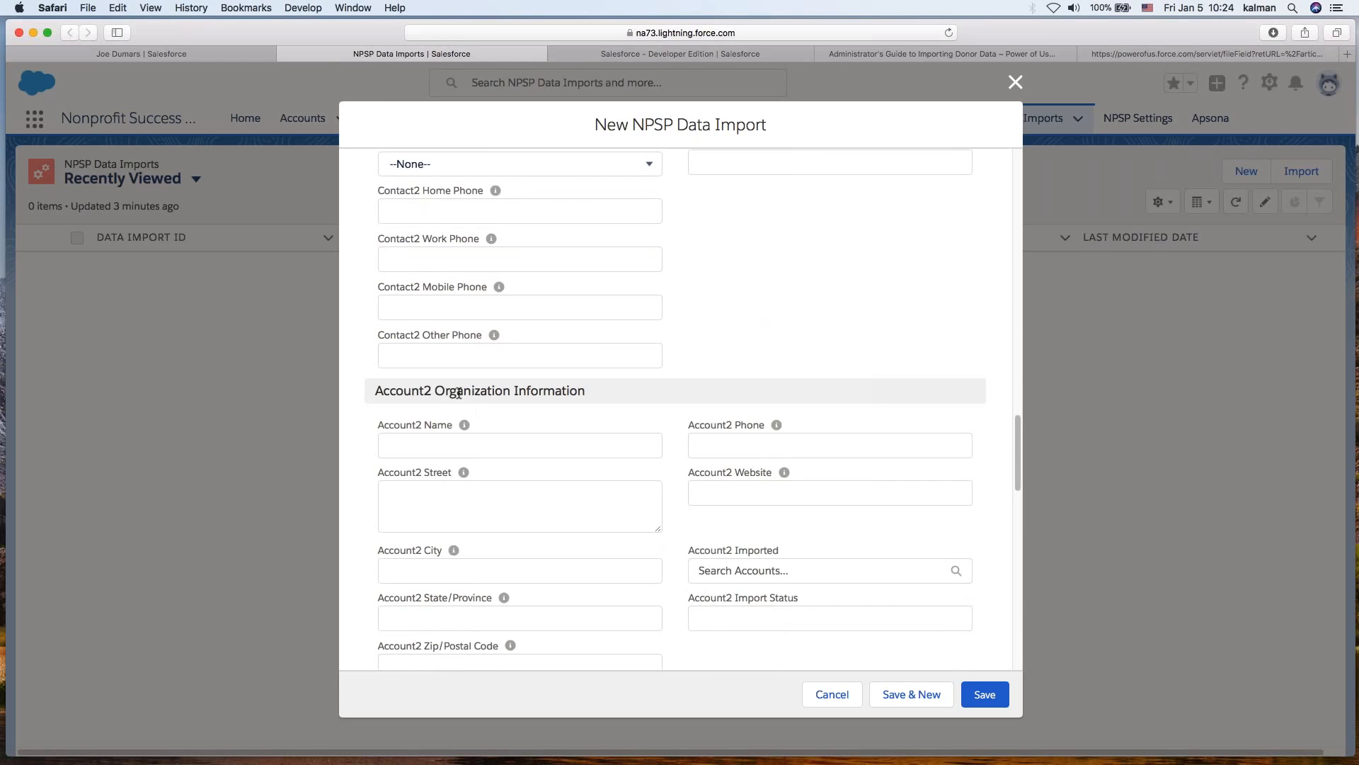
triple_click(473, 391)
left_click(664, 368)
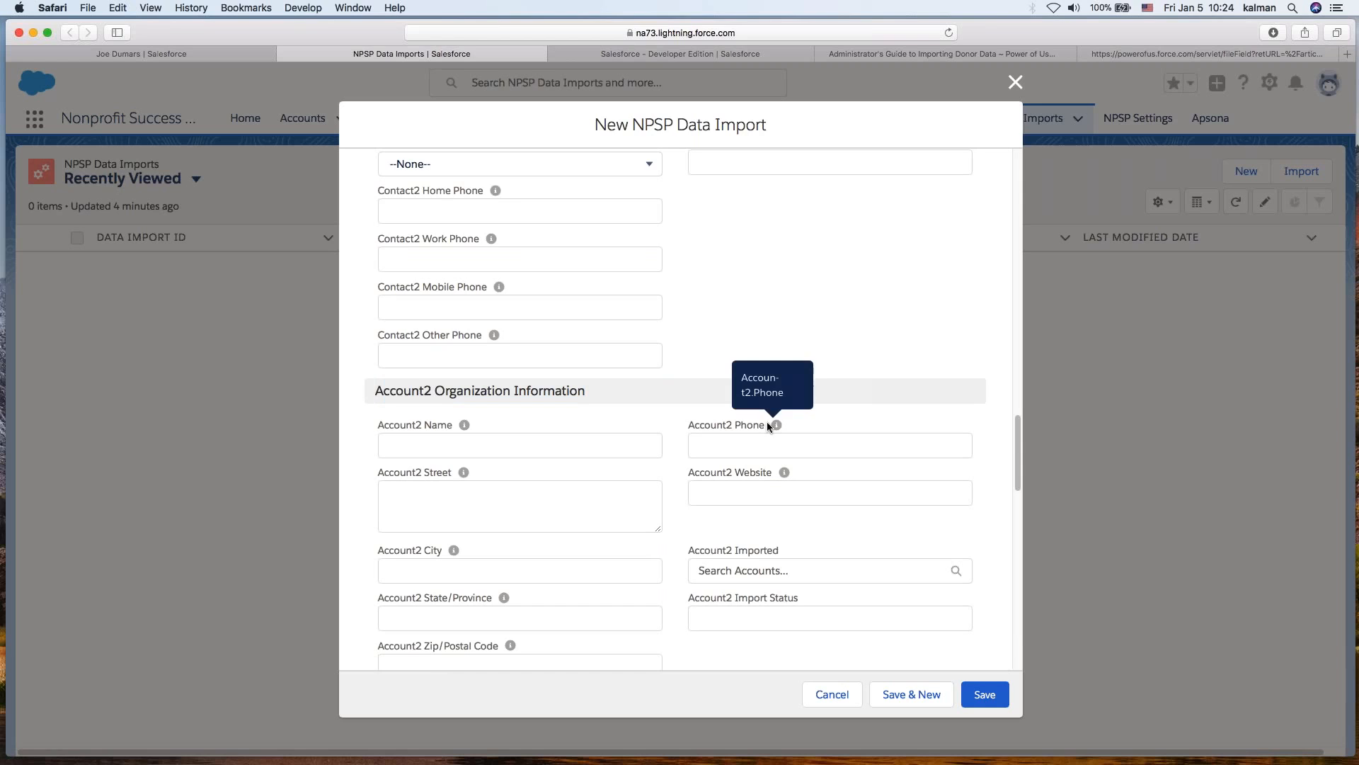
- Examine the remaining Home Address, Donation and Campaign fields, then close the form without saving
scroll(776, 478, "down", 4)
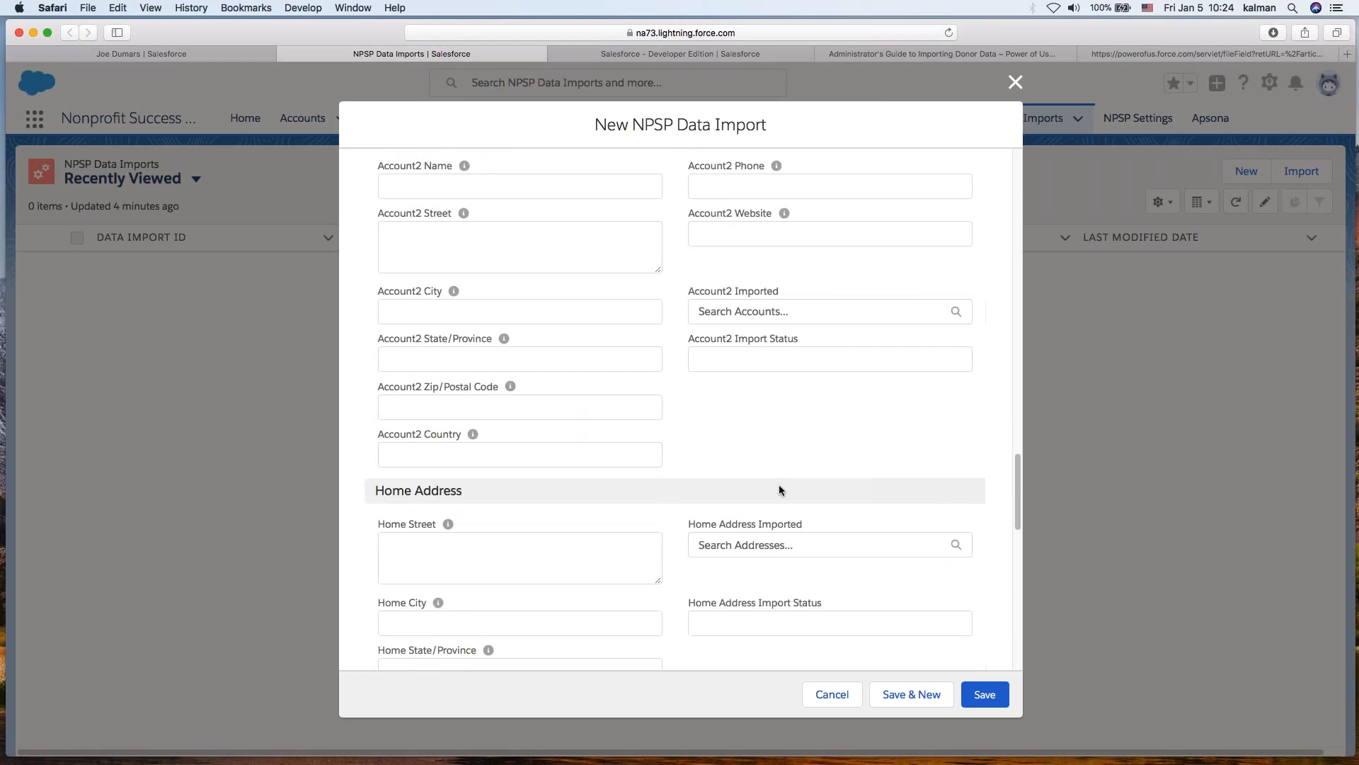
scroll(778, 486, "down", 5)
scroll(774, 509, "down", 2)
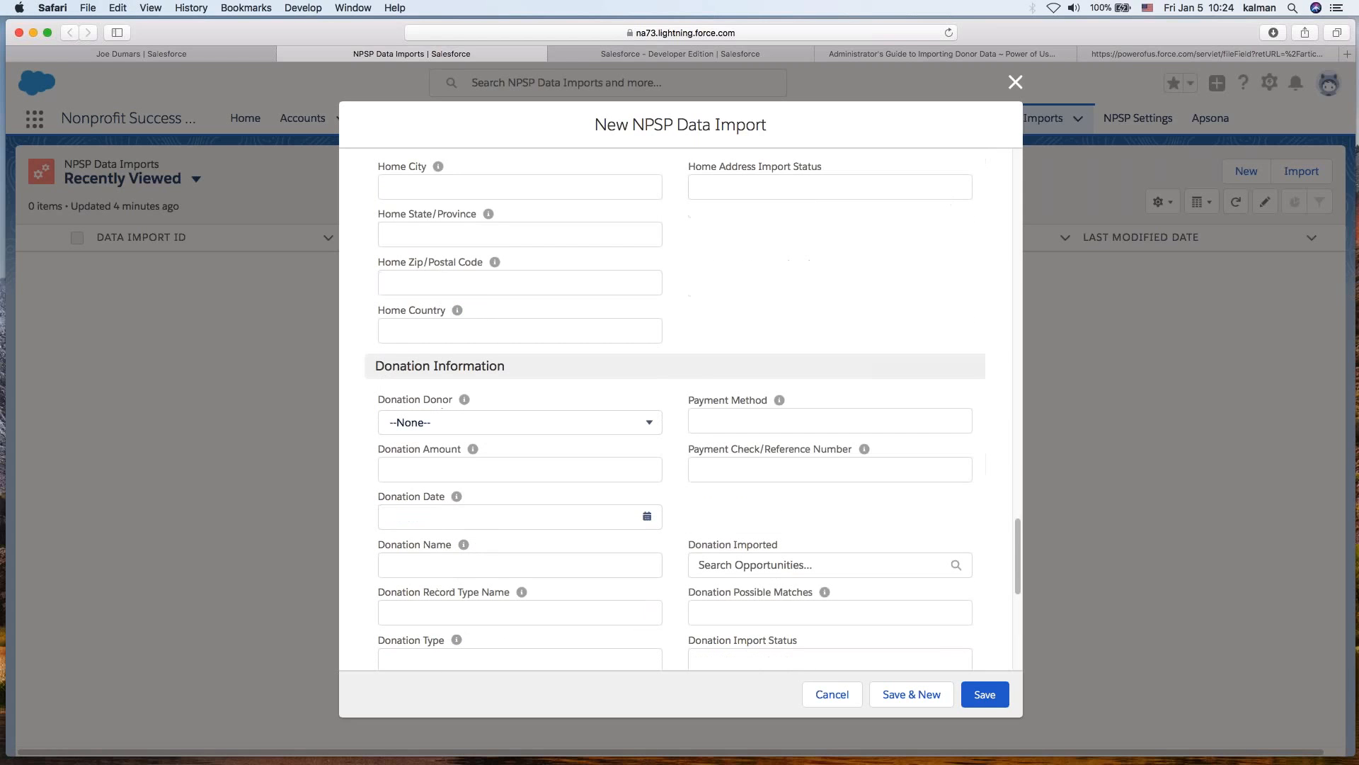
scroll(771, 516, "down", 6)
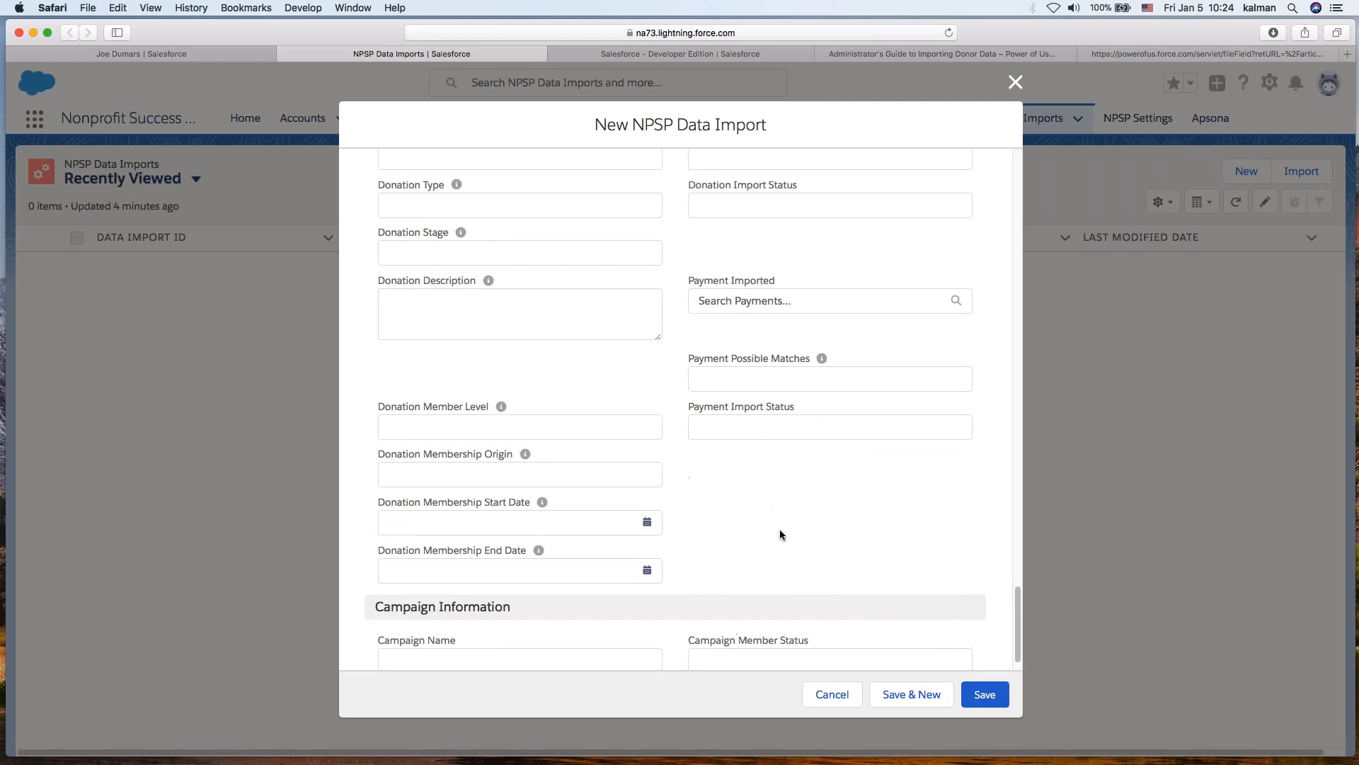
scroll(759, 538, "down", 1)
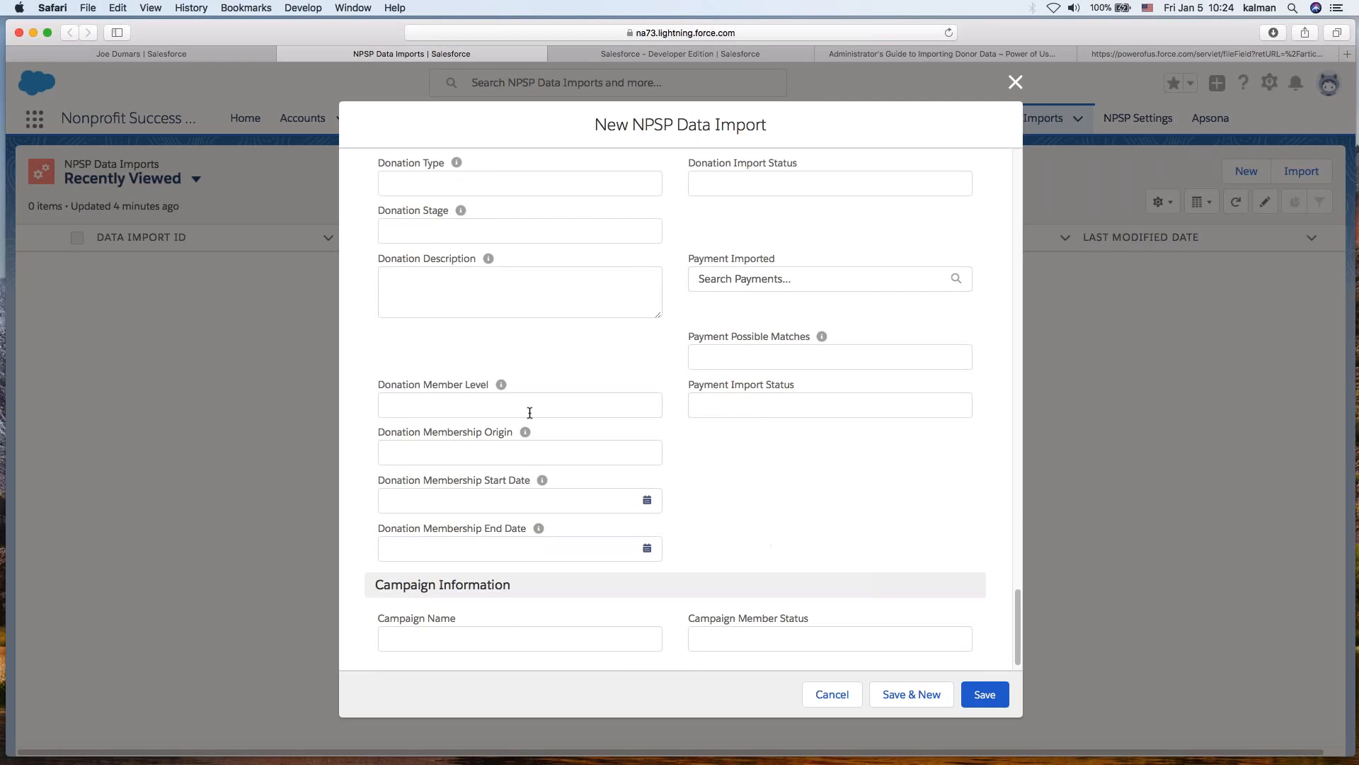
left_click(735, 616)
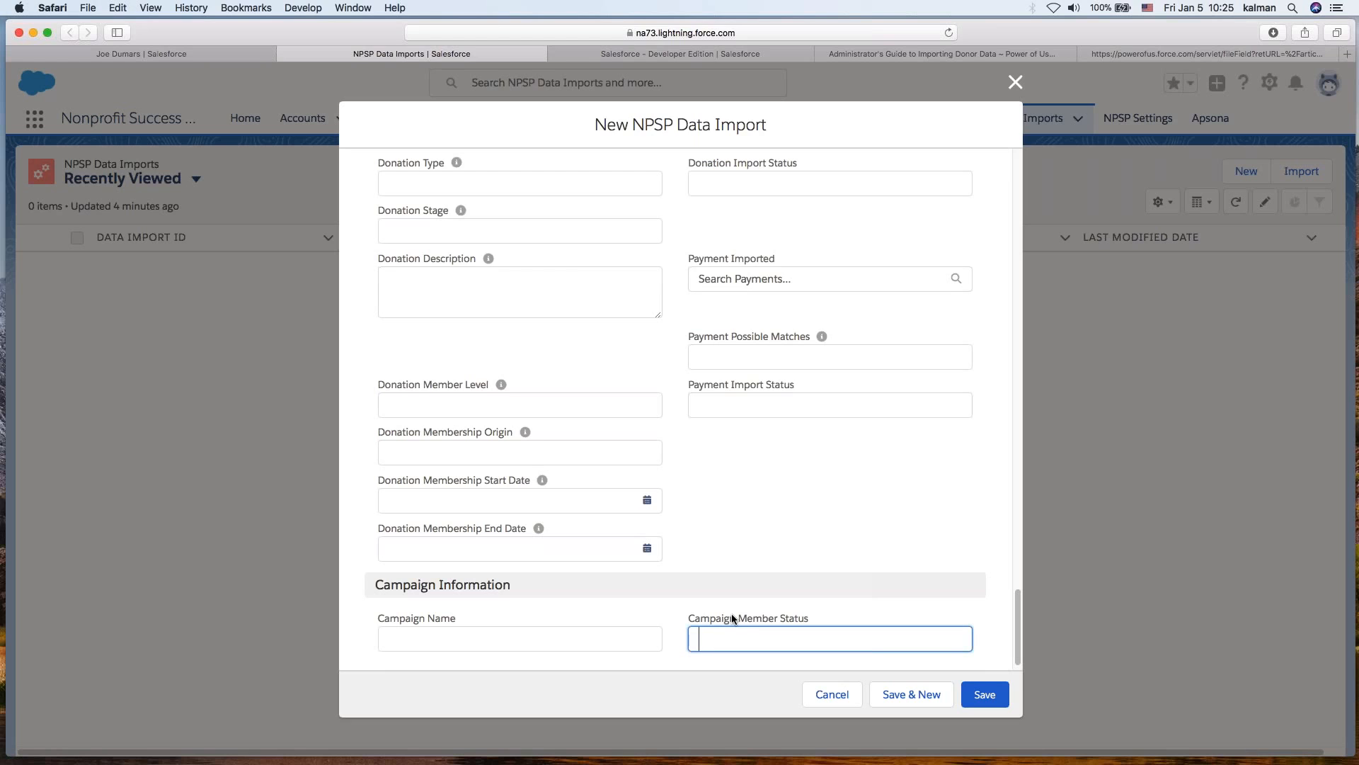
left_click(1015, 85)
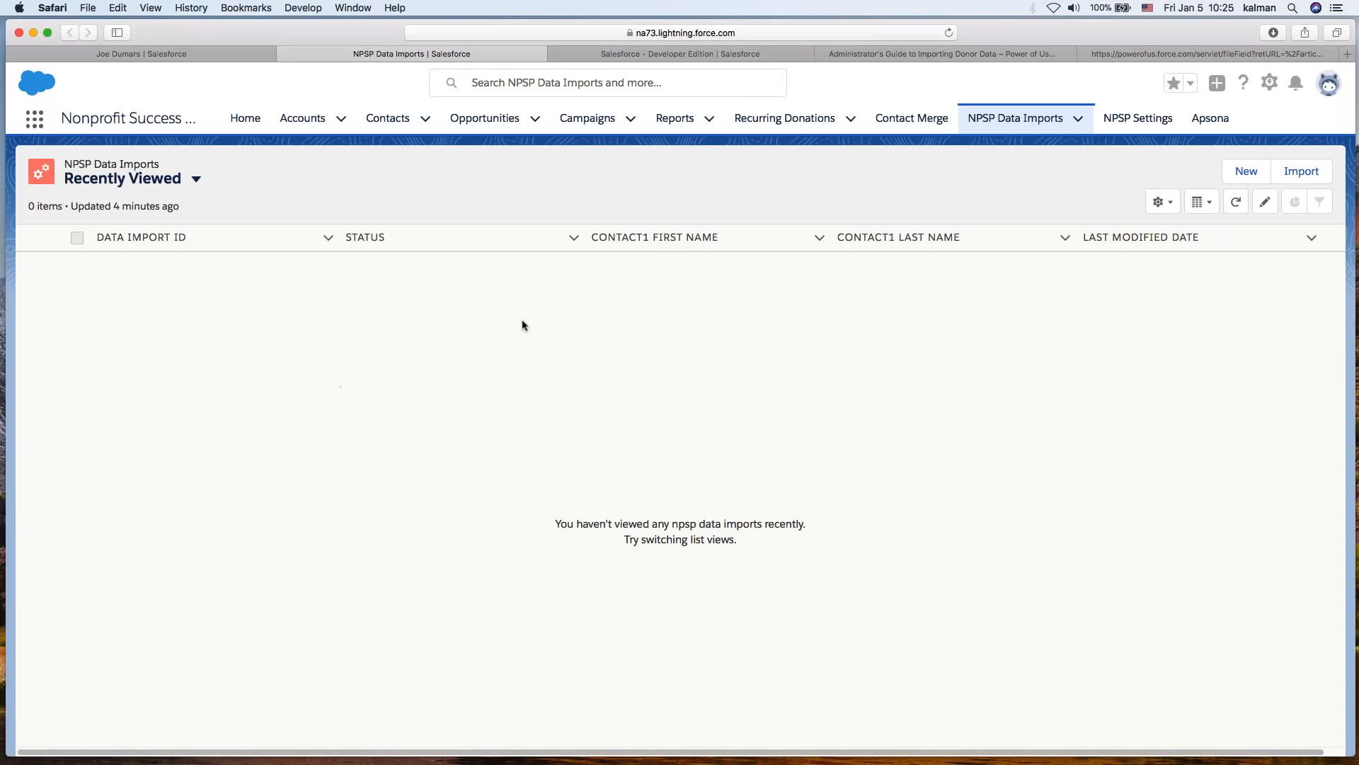
- Switch to the Apsona tab, bring up the NPSP_Demo workbook in Excel and resize its window
left_click(667, 57)
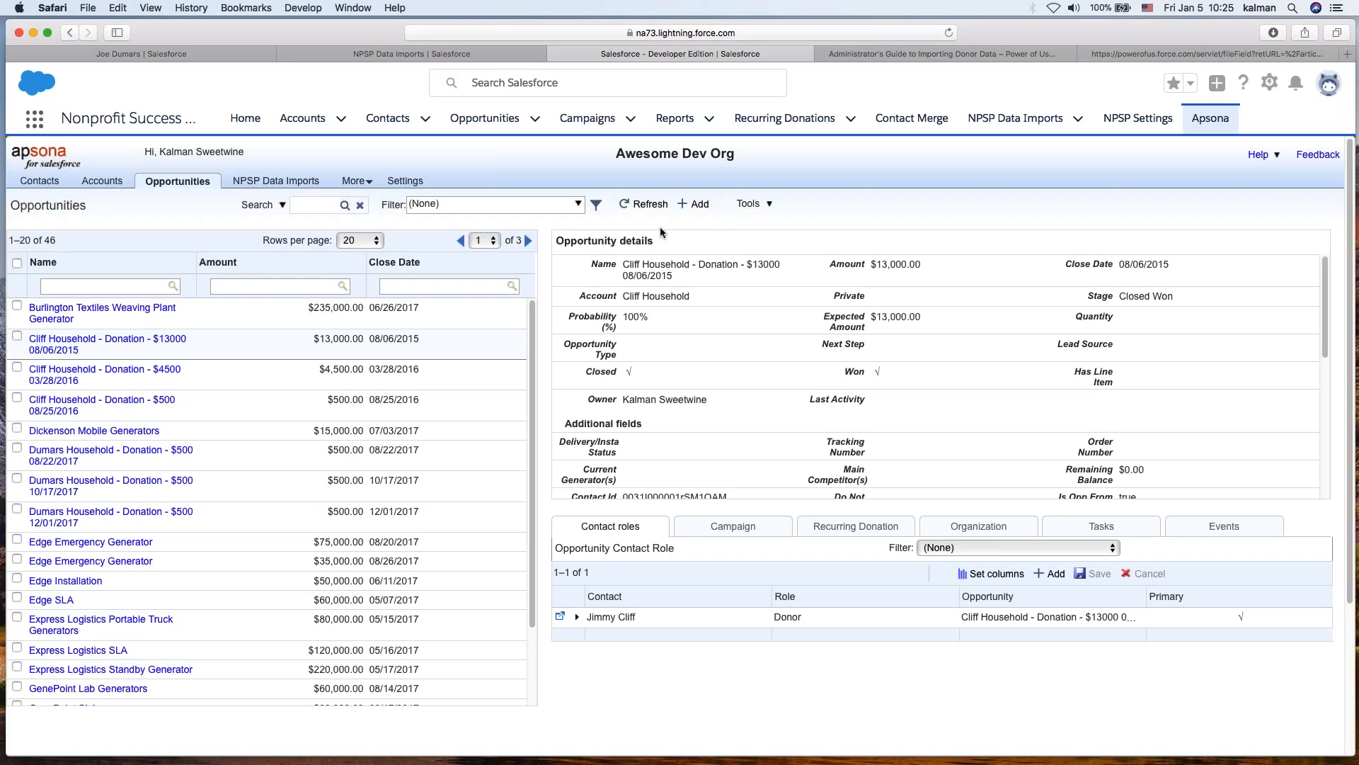
left_click(612, 660)
left_click_drag(0, 120, 689, 43)
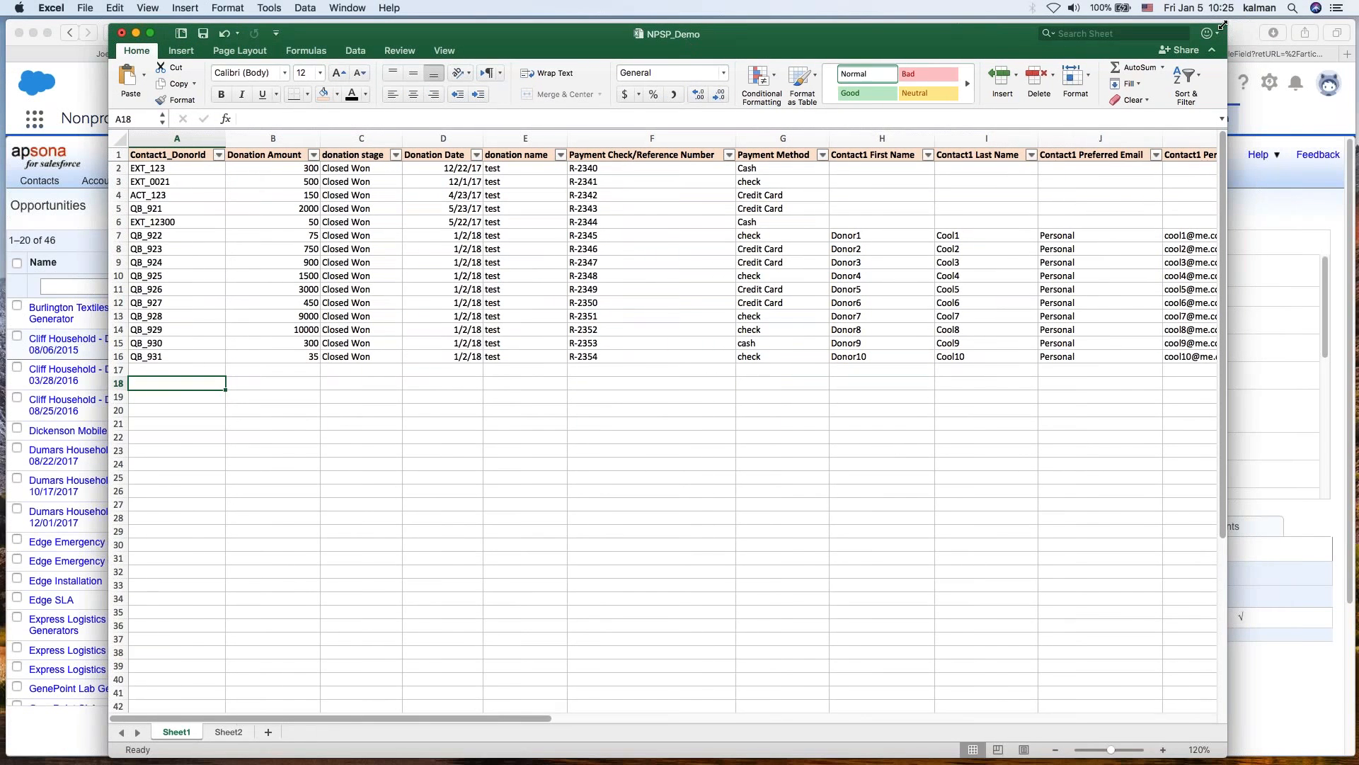
left_click_drag(1228, 40, 1227, 105)
left_click_drag(975, 117, 941, 72)
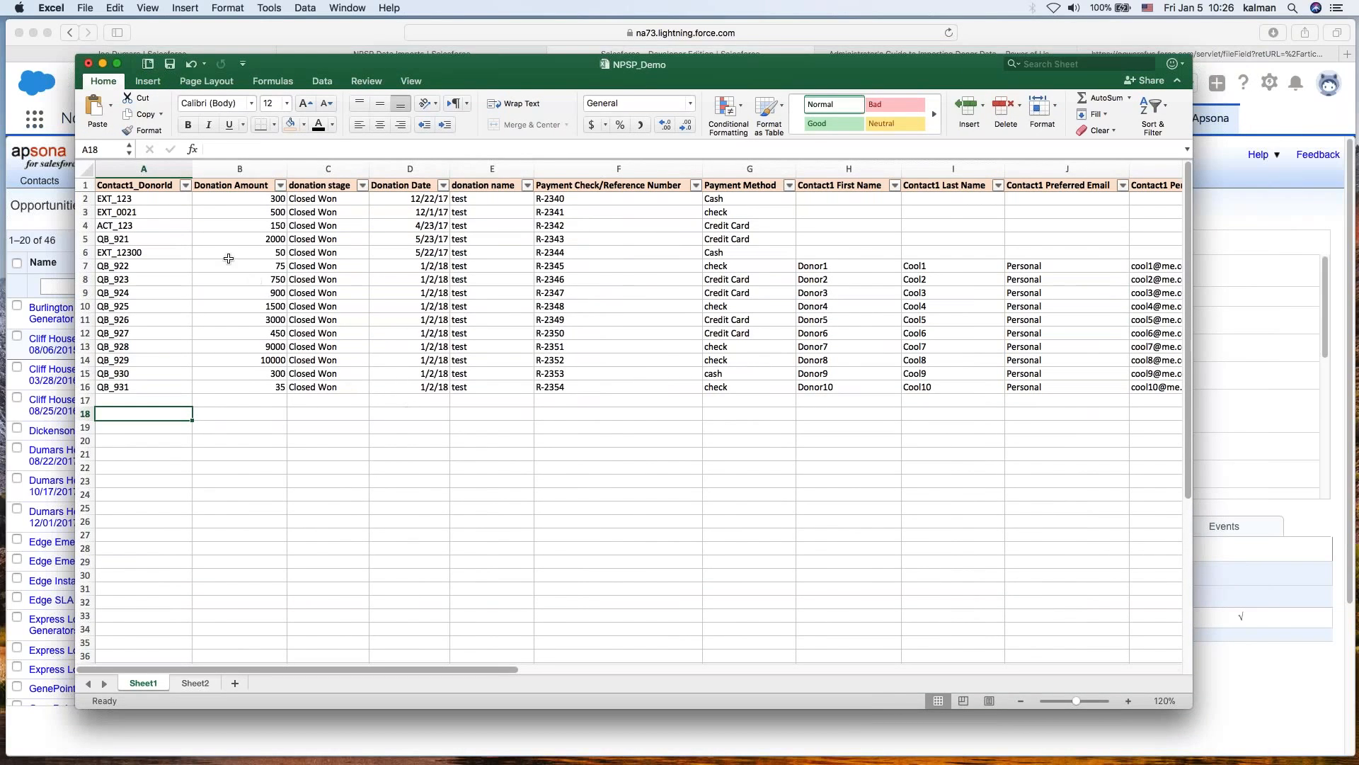
- Examine the Contact1_DonorId column and the first donation rows that lack contact names
left_click(141, 186)
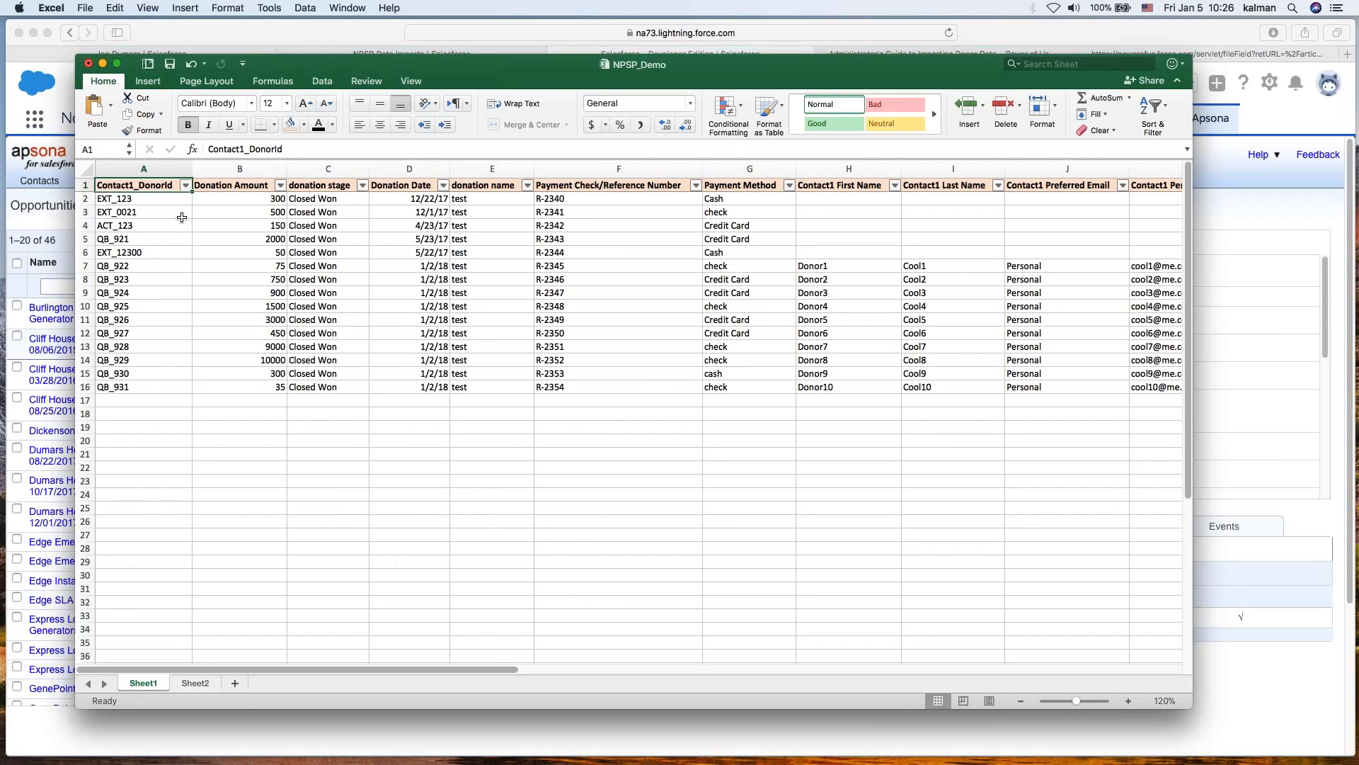
left_click_drag(141, 199, 141, 387)
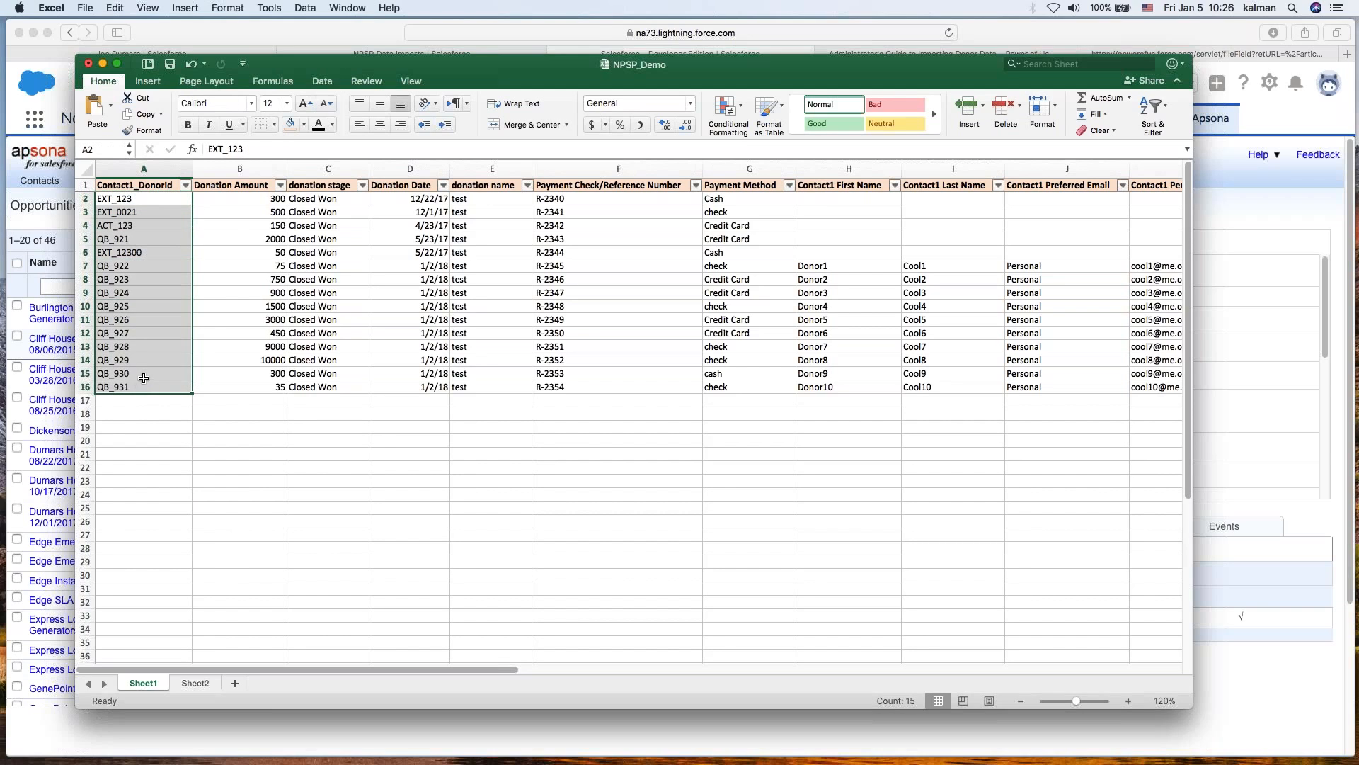
left_click(164, 410)
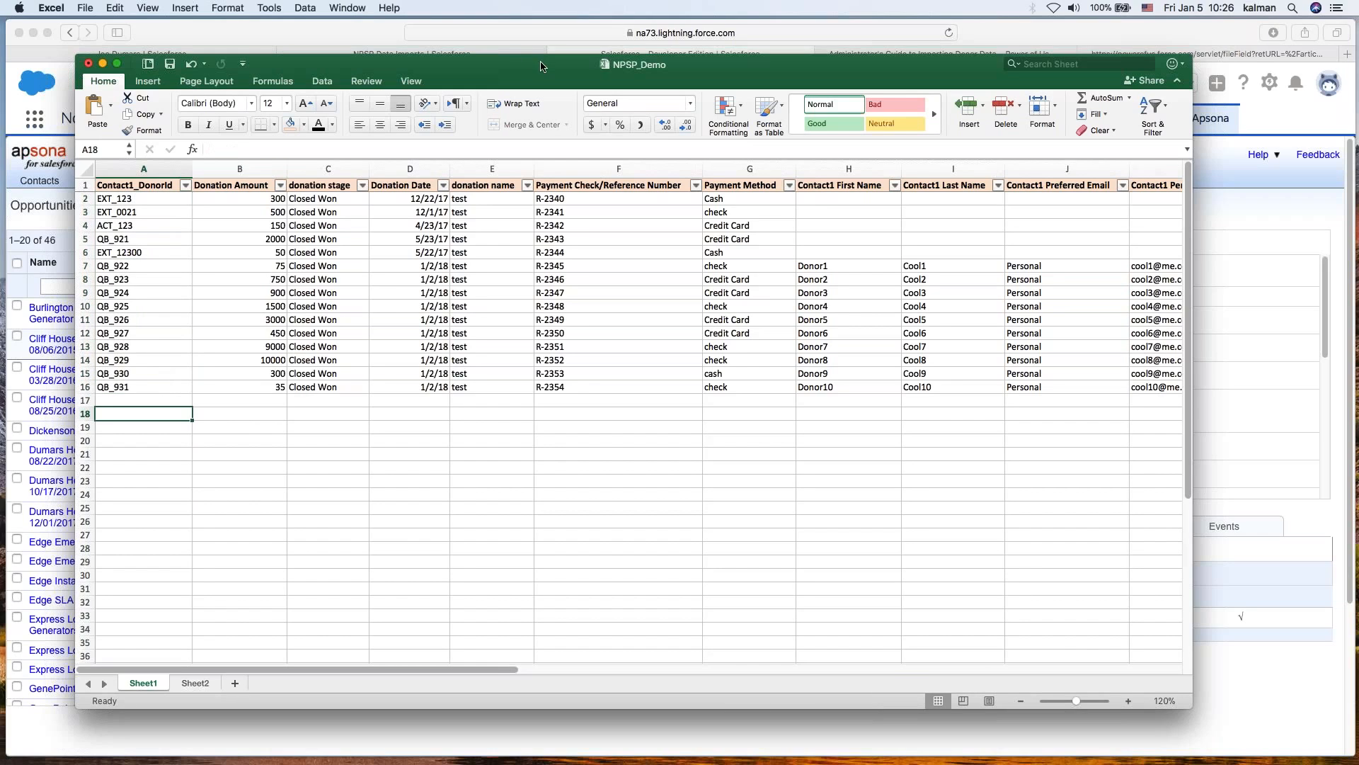
left_click(114, 196)
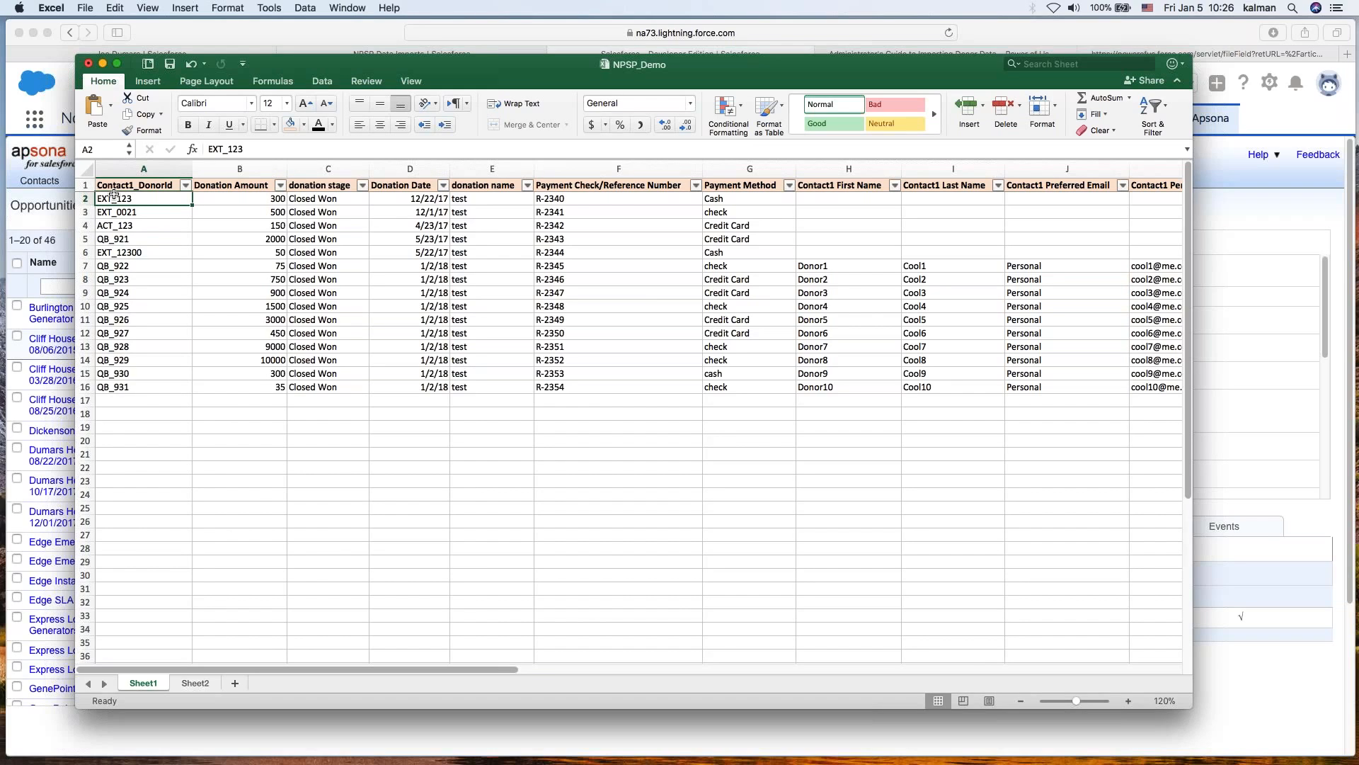
left_click(136, 267)
left_click(104, 197)
left_click_drag(330, 206, 777, 247)
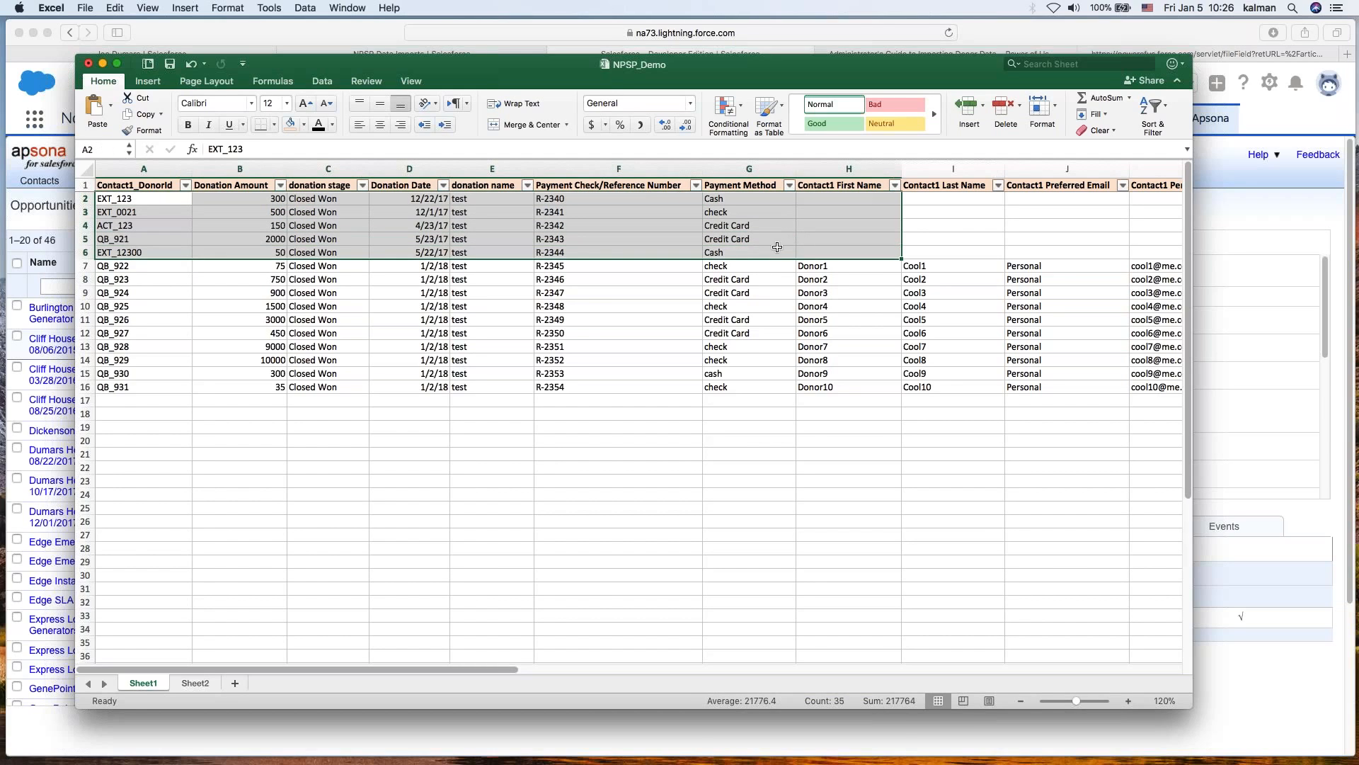
- Examine the donor IDs row by row and the QB donation rows that include contact details
left_click(127, 200)
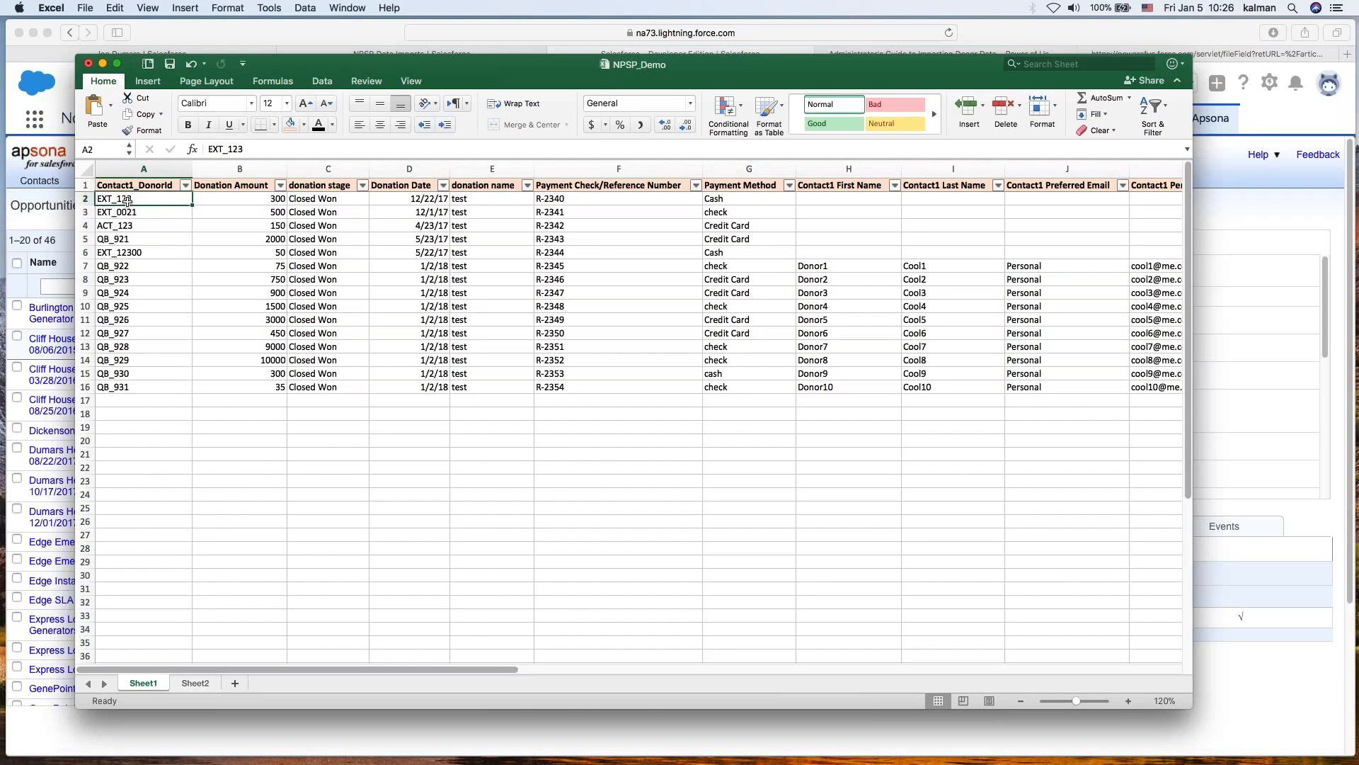
left_click(140, 211)
left_click(142, 226)
left_click(142, 240)
left_click(141, 253)
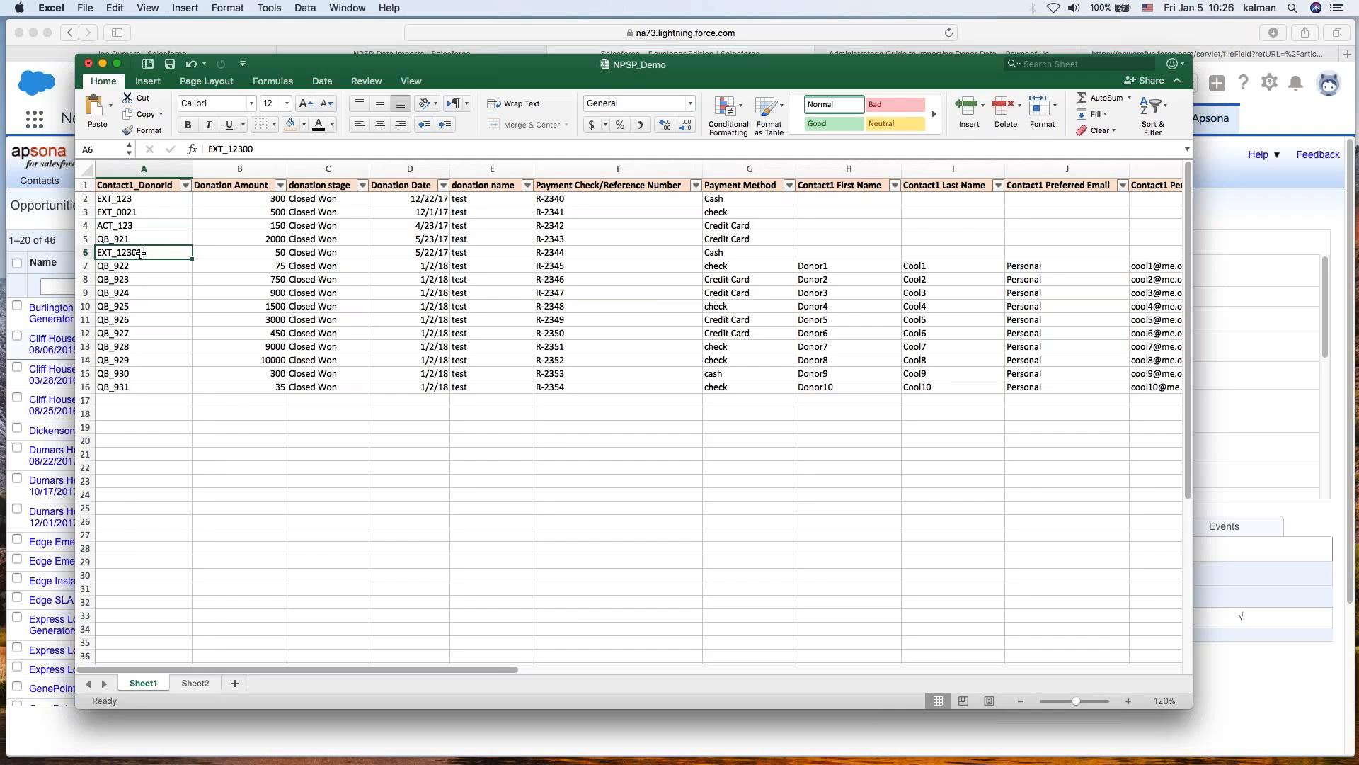
left_click_drag(132, 199, 309, 204)
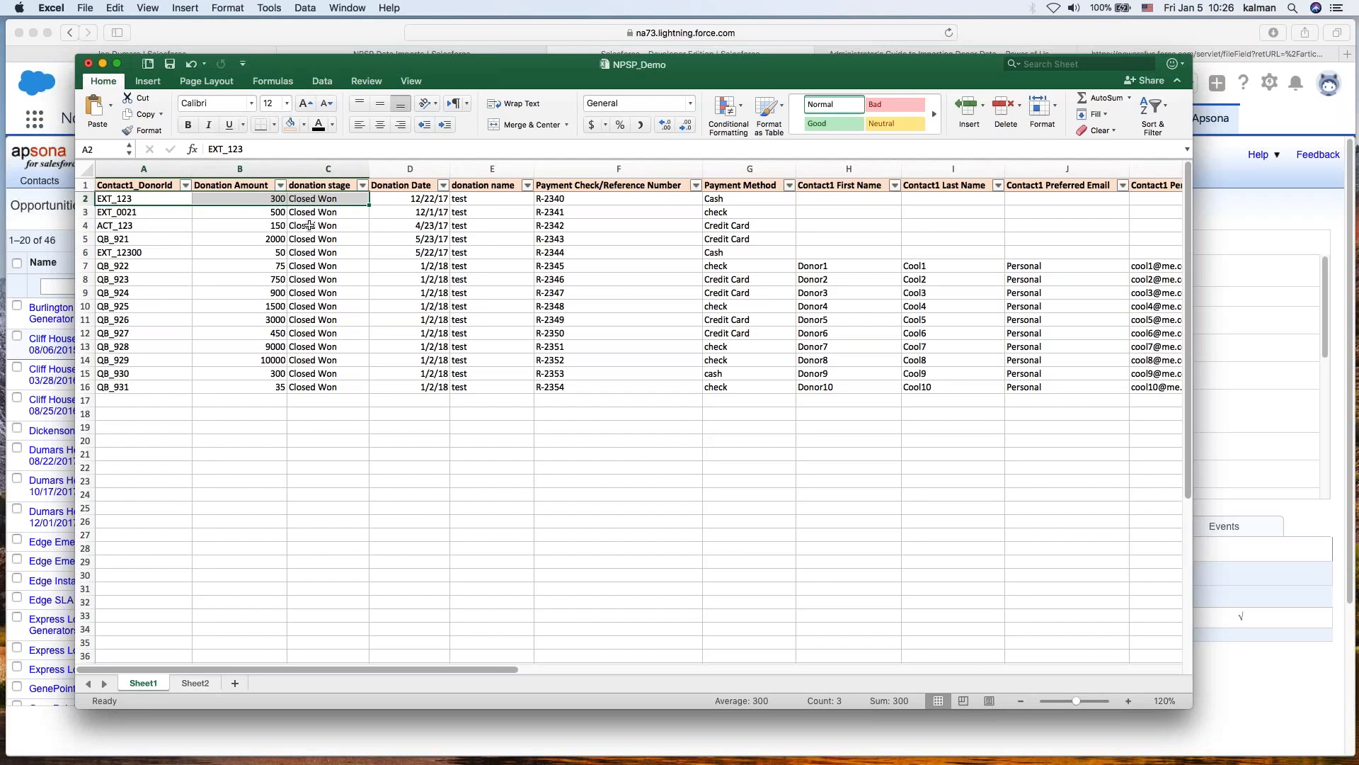
left_click(147, 268)
left_click_drag(178, 266, 1090, 308)
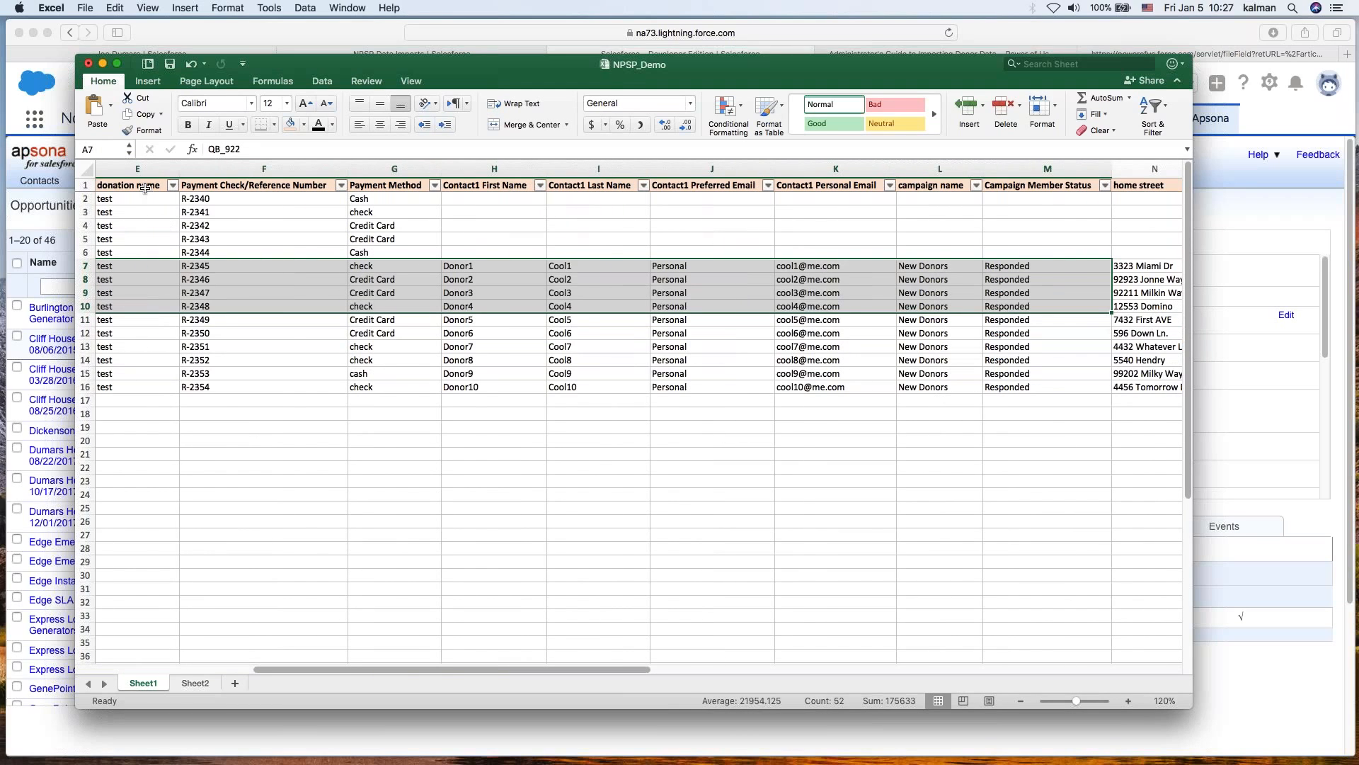
- Examine the payment, campaign and home address columns across the donor rows, returning to column A
left_click(252, 186)
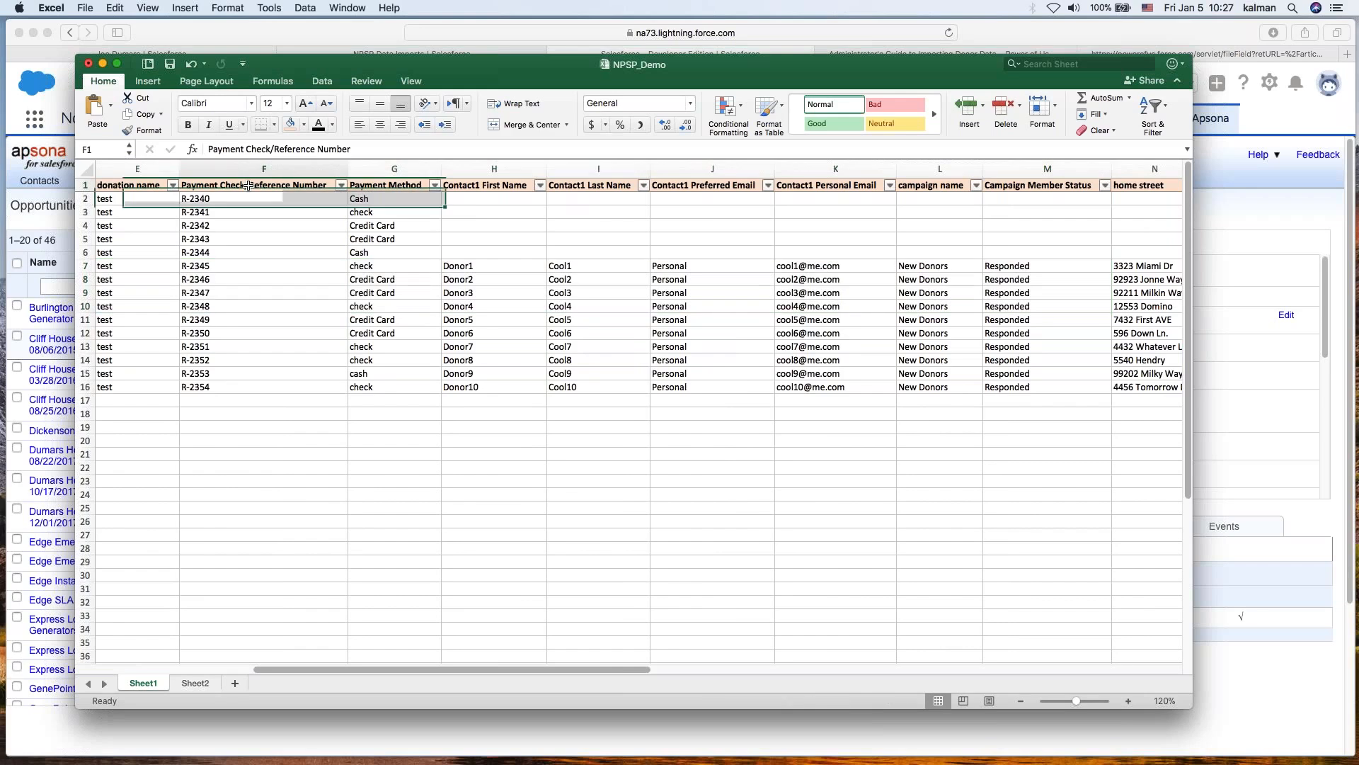
left_click(398, 180)
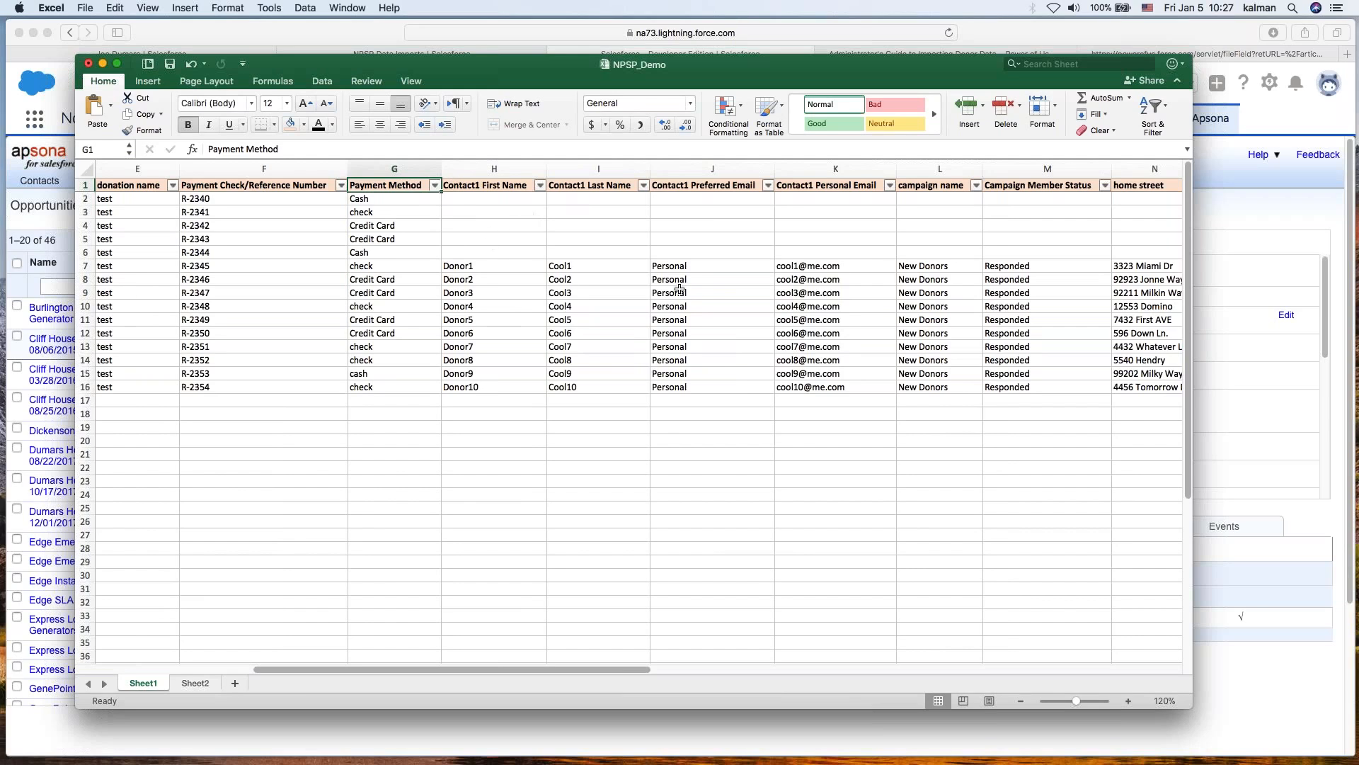
left_click(919, 265)
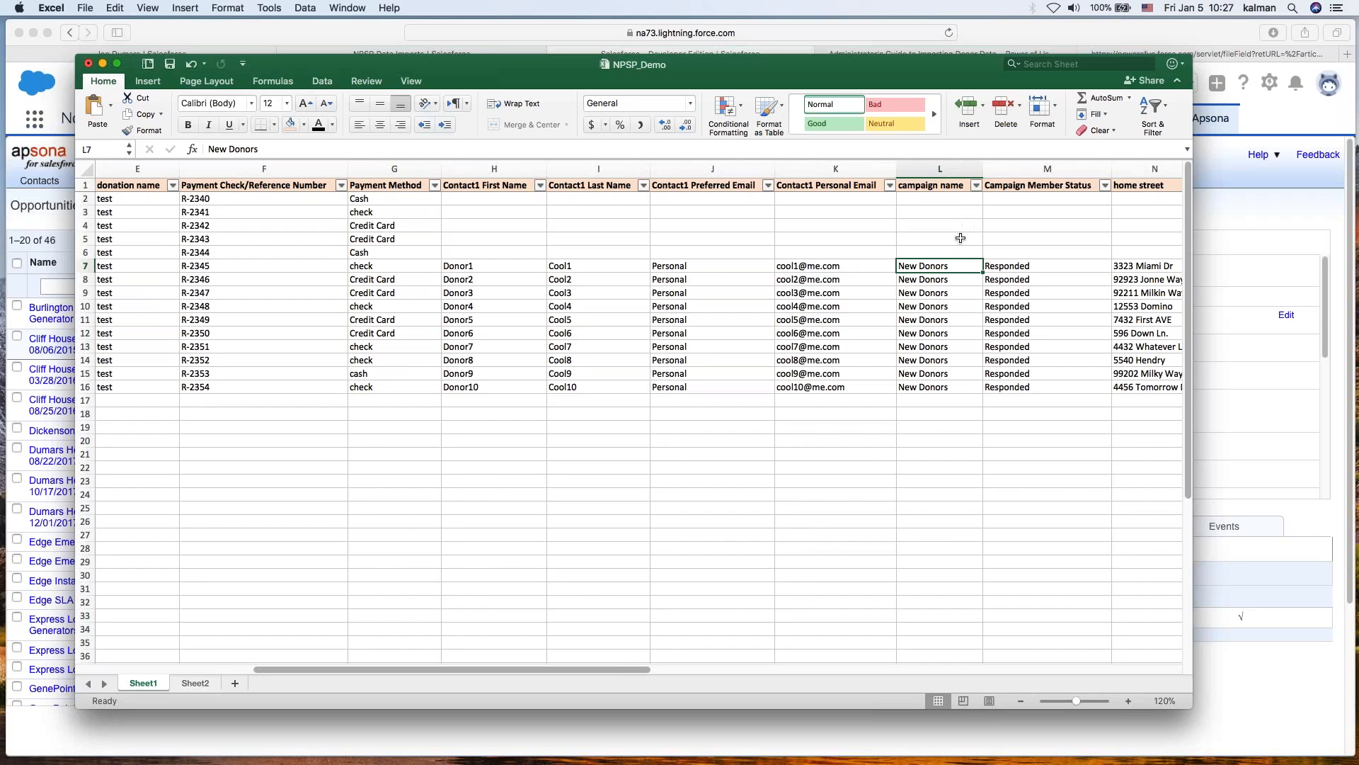
left_click_drag(947, 263, 949, 363)
left_click(1009, 363)
key("Right")
key("Right")
key("Right")
key("Right")
key("Right")
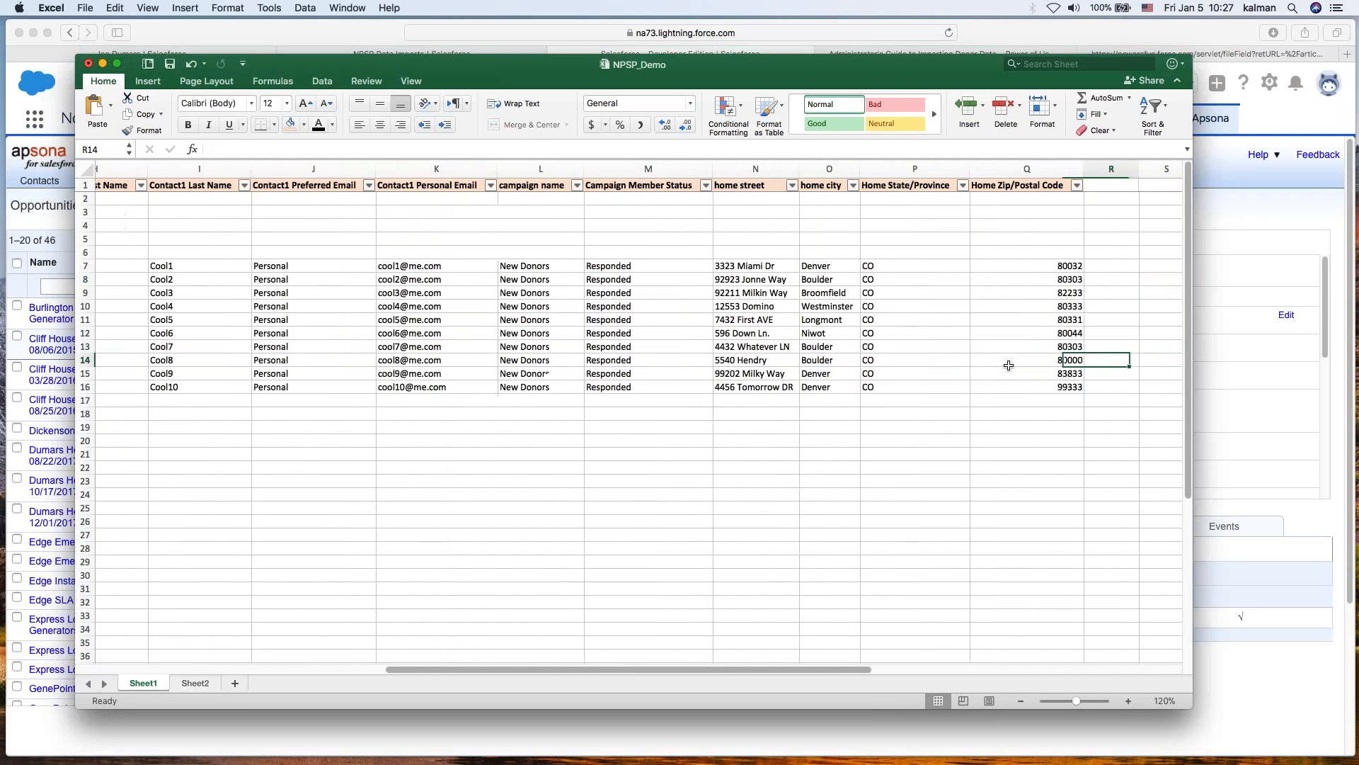
key("Left")
key("Left")
key("Left")
key("Left")
key("Left")
key("Left")
key("Left")
key("Left")
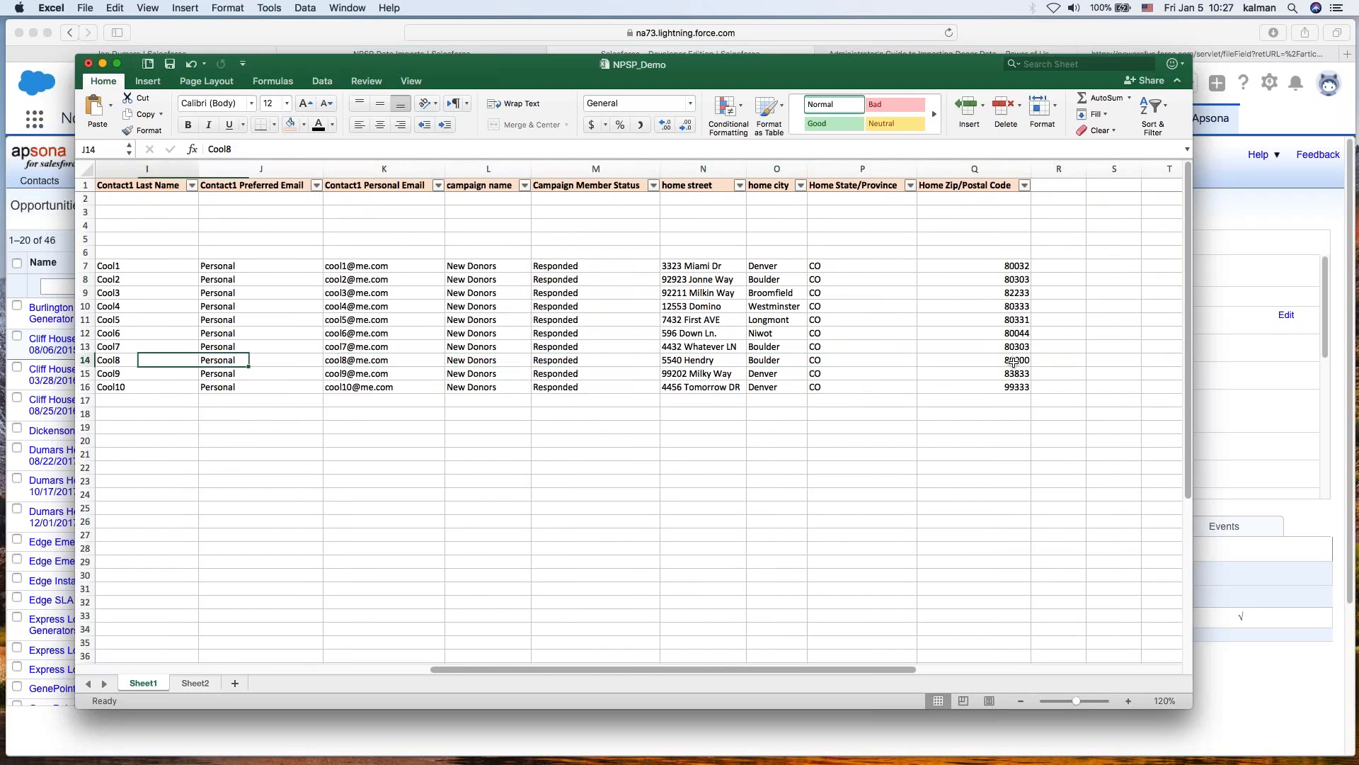
key("Left")
key("Left")
key("Left")
key("Left")
key("Left")
key("Left")
key("Left")
key("Left")
key("Left")
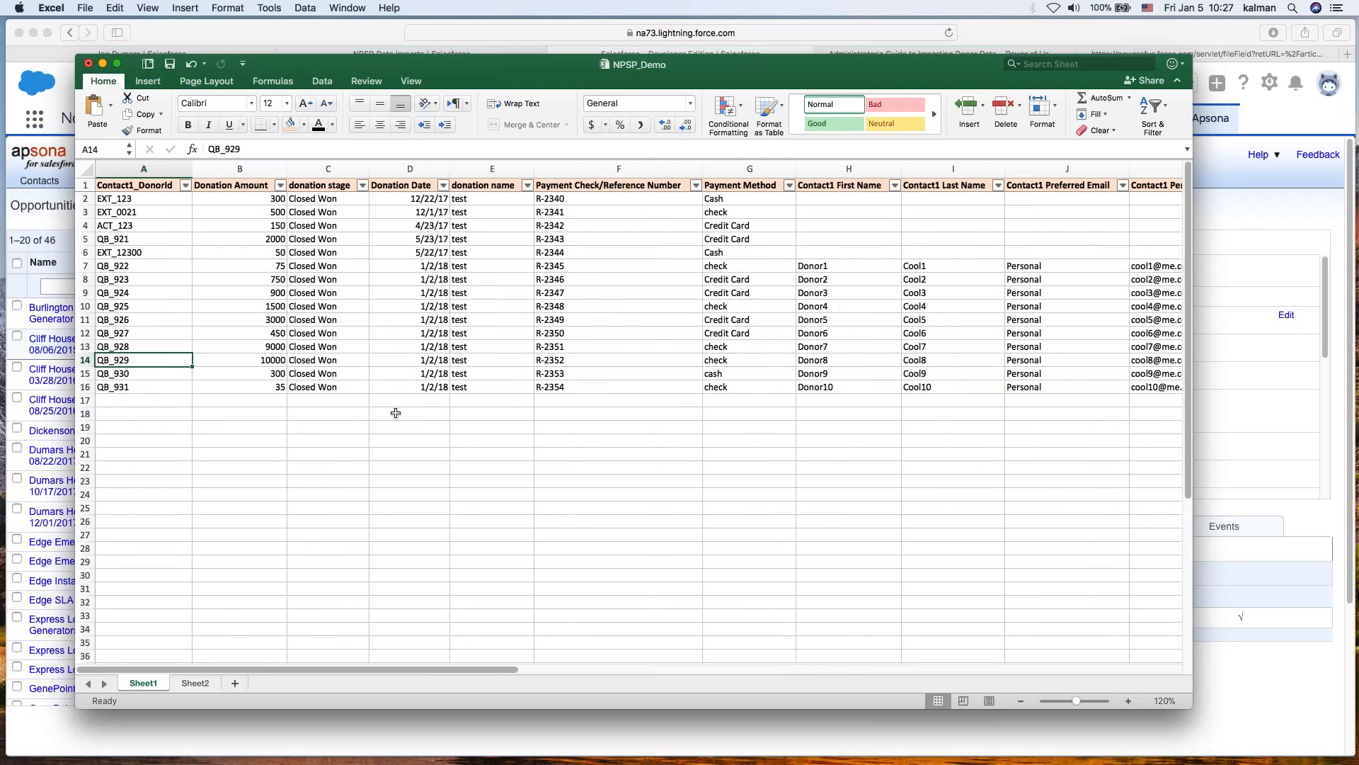
left_click(394, 412)
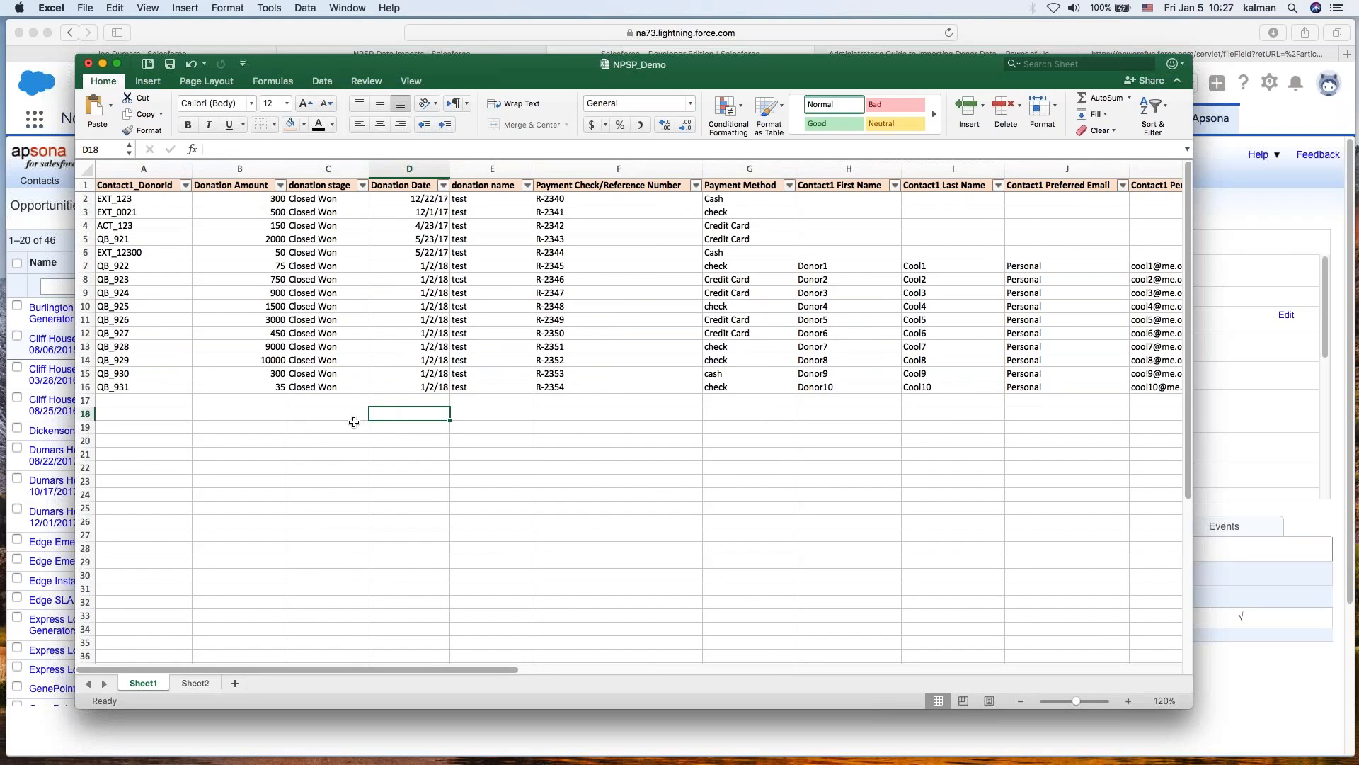
left_click(330, 409)
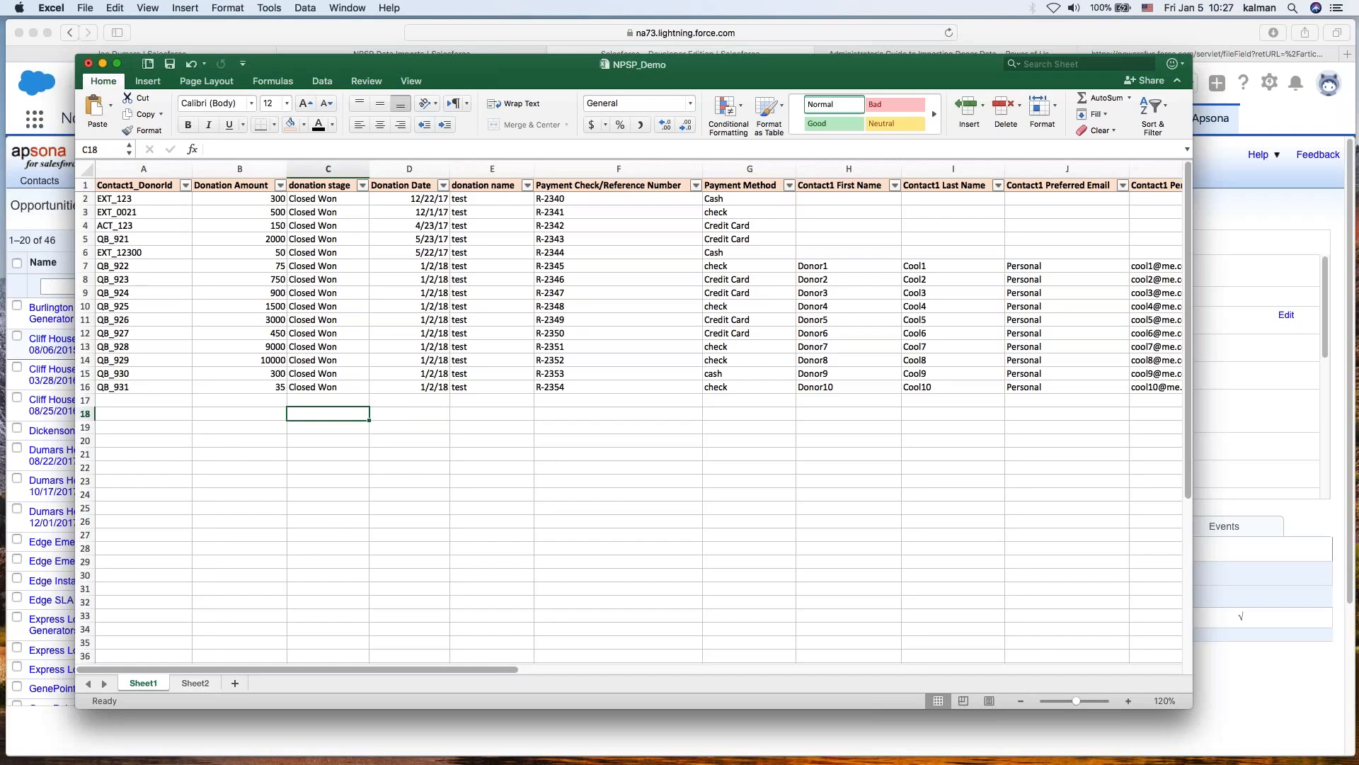
left_click(607, 461)
key("Left")
key("Left")
key("Left")
key("Left")
key("Left")
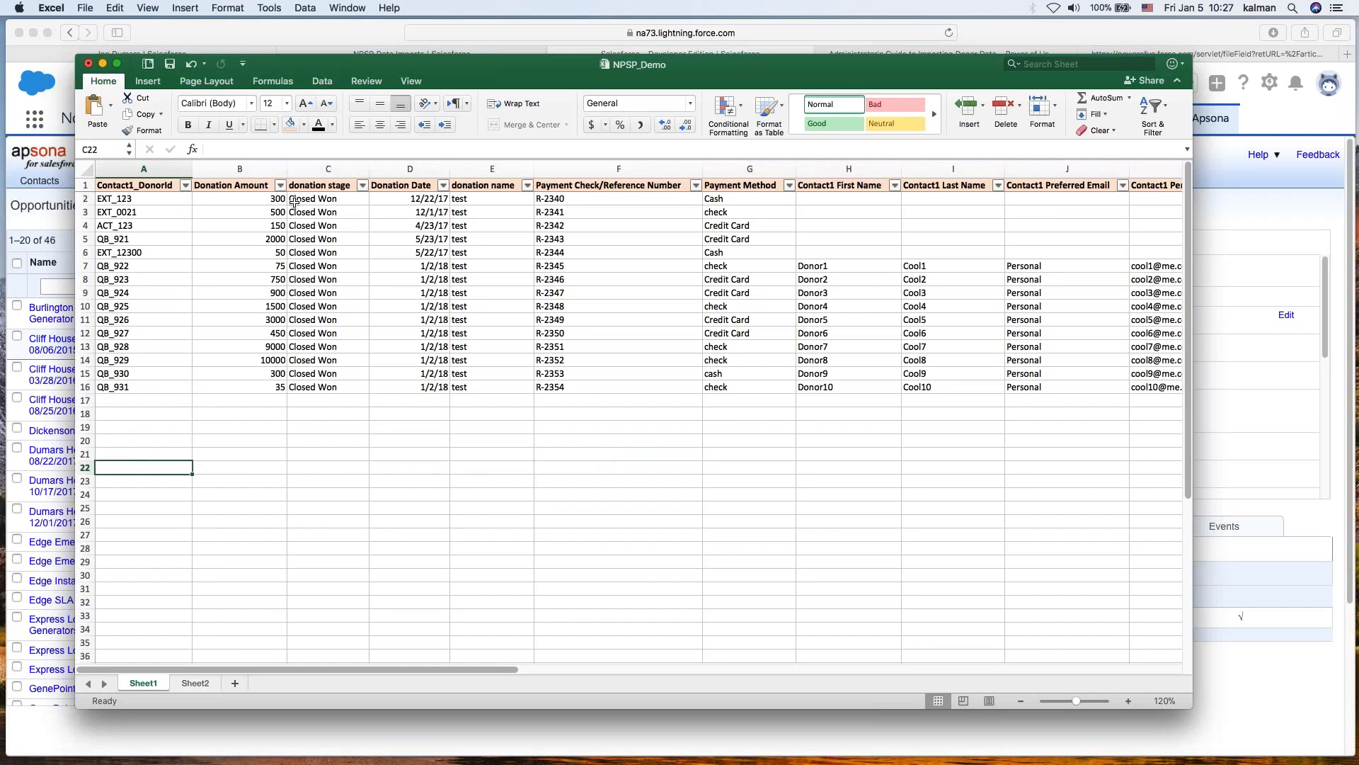
- Select the whole donor data table from the Contact1_DonorId header and copy it
left_click(146, 183)
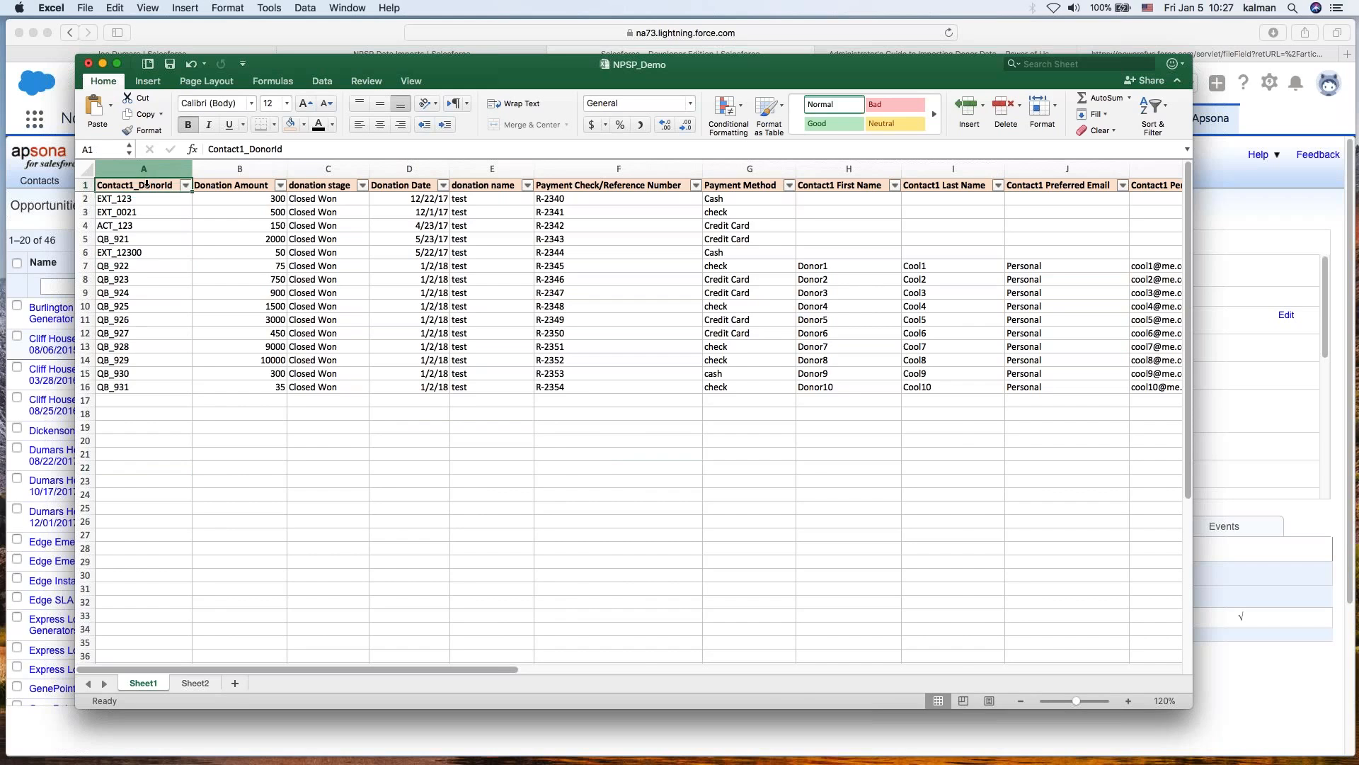
key("super+shift+Down")
key("super+shift+Right")
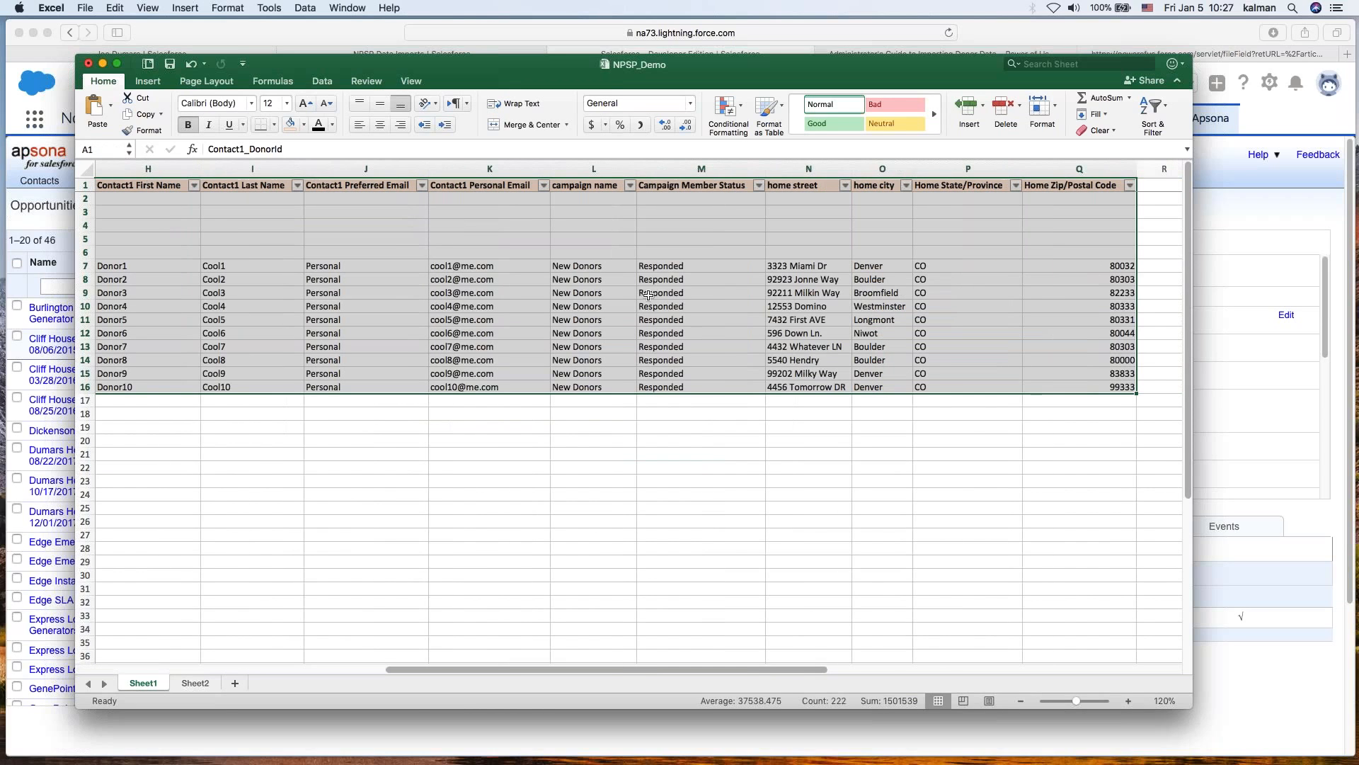
key("super+c")
- Switch back to the browser and open the NPSP Data Imports tab in Apsona
left_click_drag(524, 73, 0, 89)
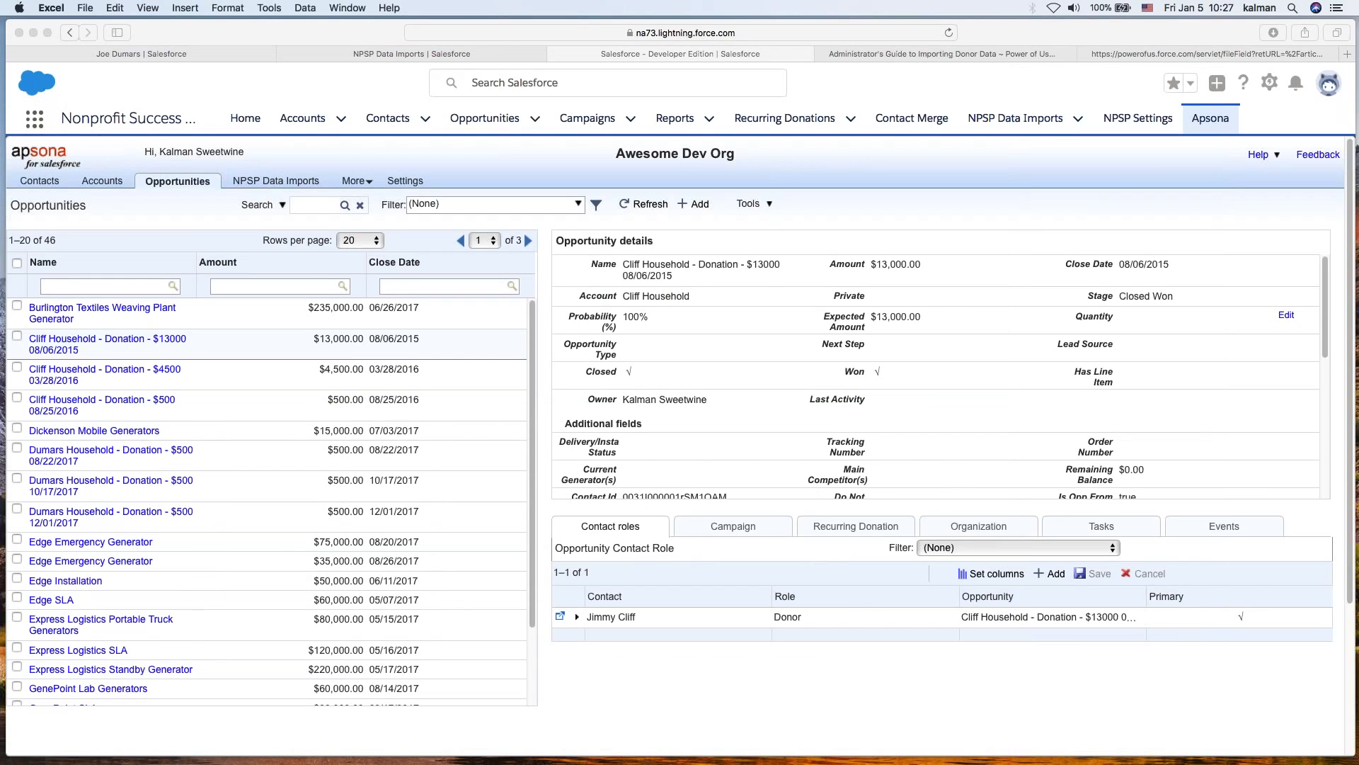
left_click(194, 212)
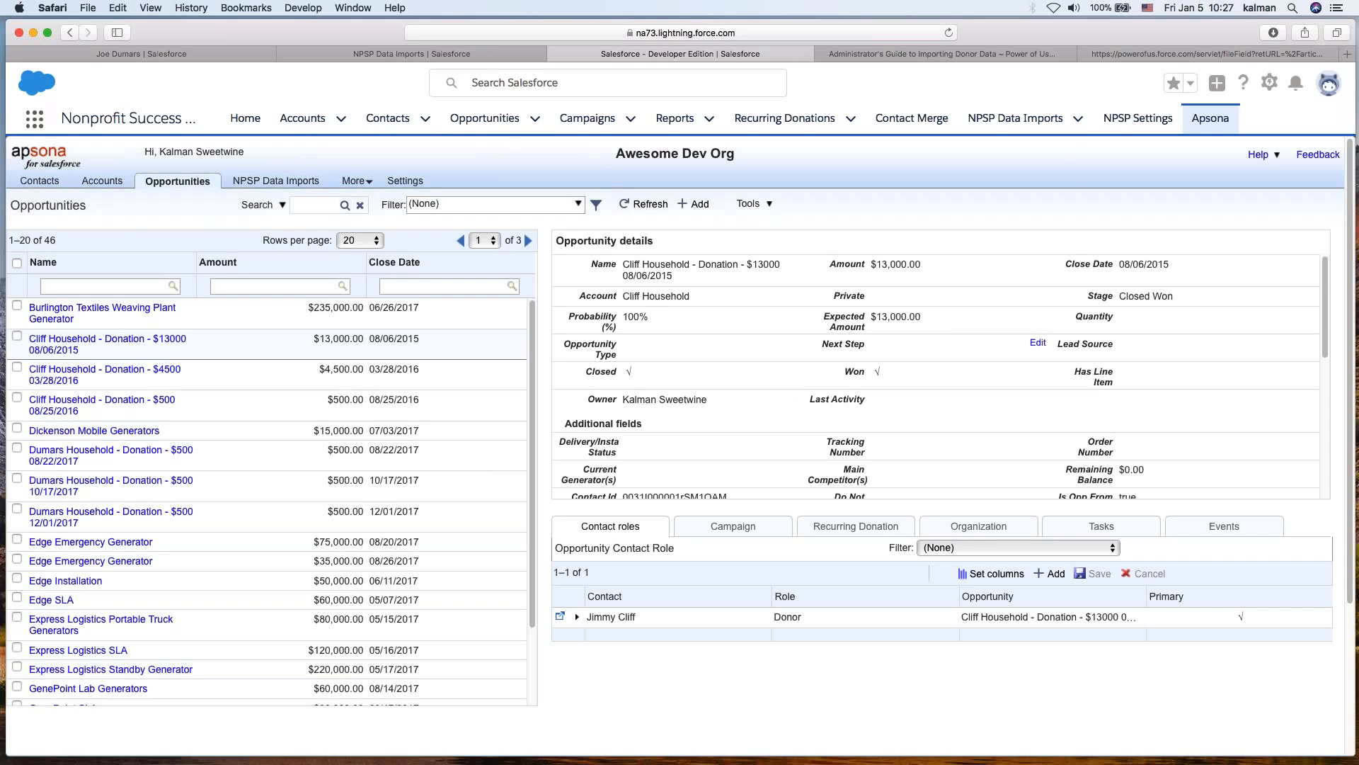
mouse_move(160, 187)
left_click(283, 186)
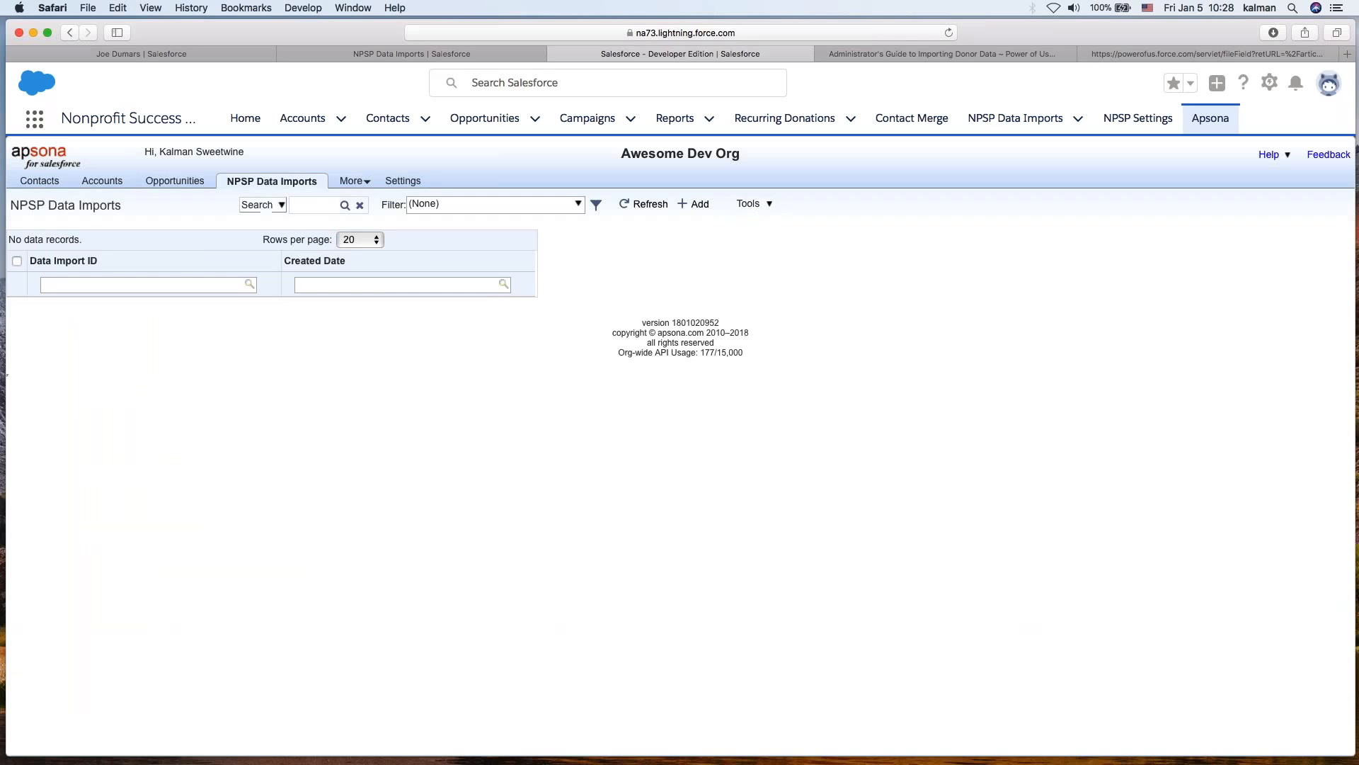
left_click(179, 187)
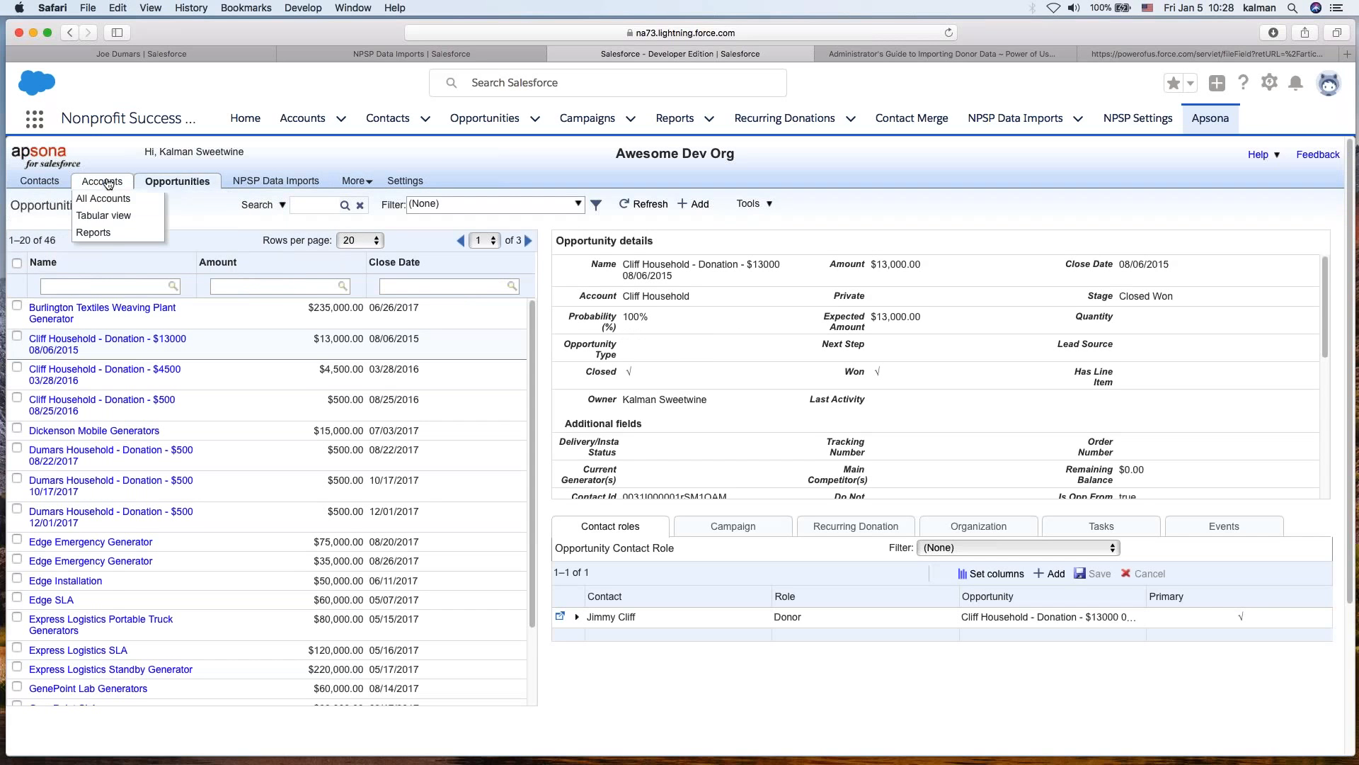
left_click(102, 181)
left_click(755, 204)
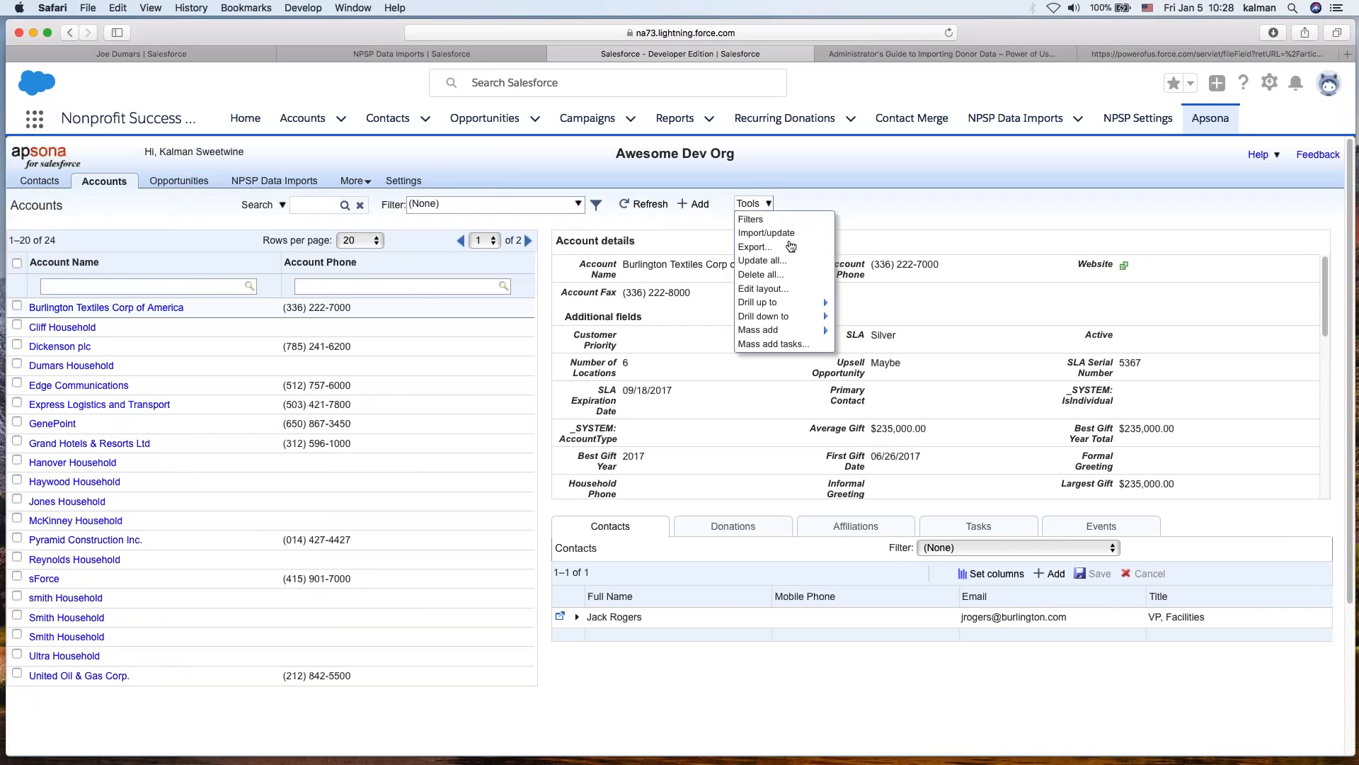
mouse_move(778, 301)
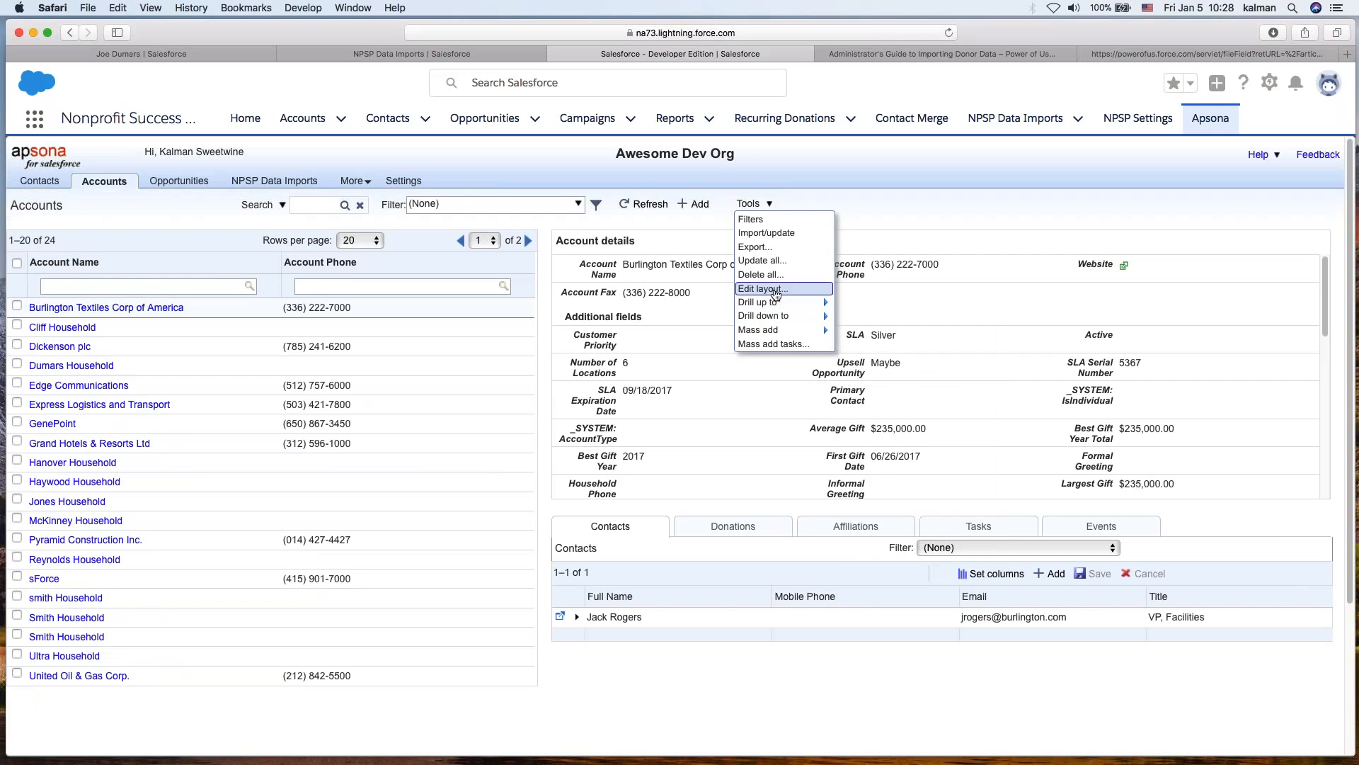
- Return to the NPSP Data Imports tab and start an Import/update of records
left_click(274, 182)
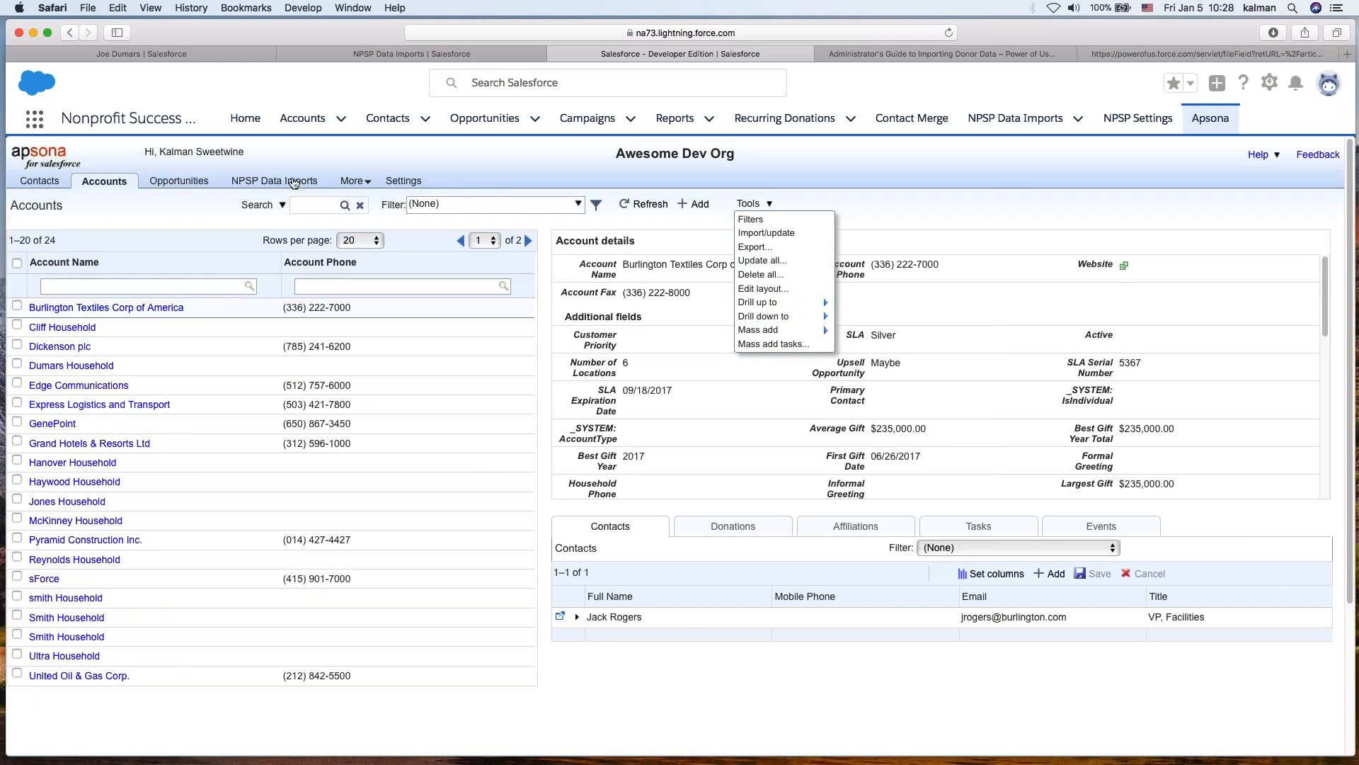
left_click(750, 205)
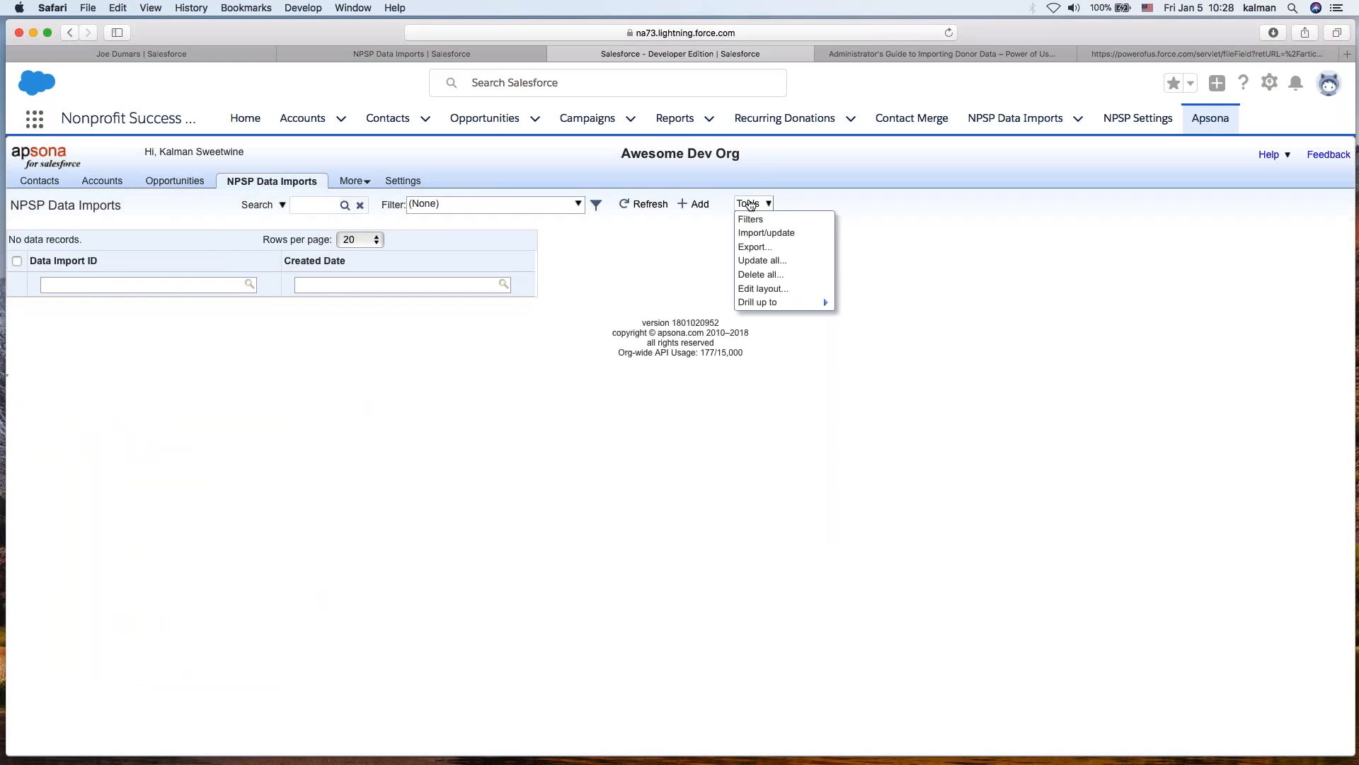
left_click(768, 233)
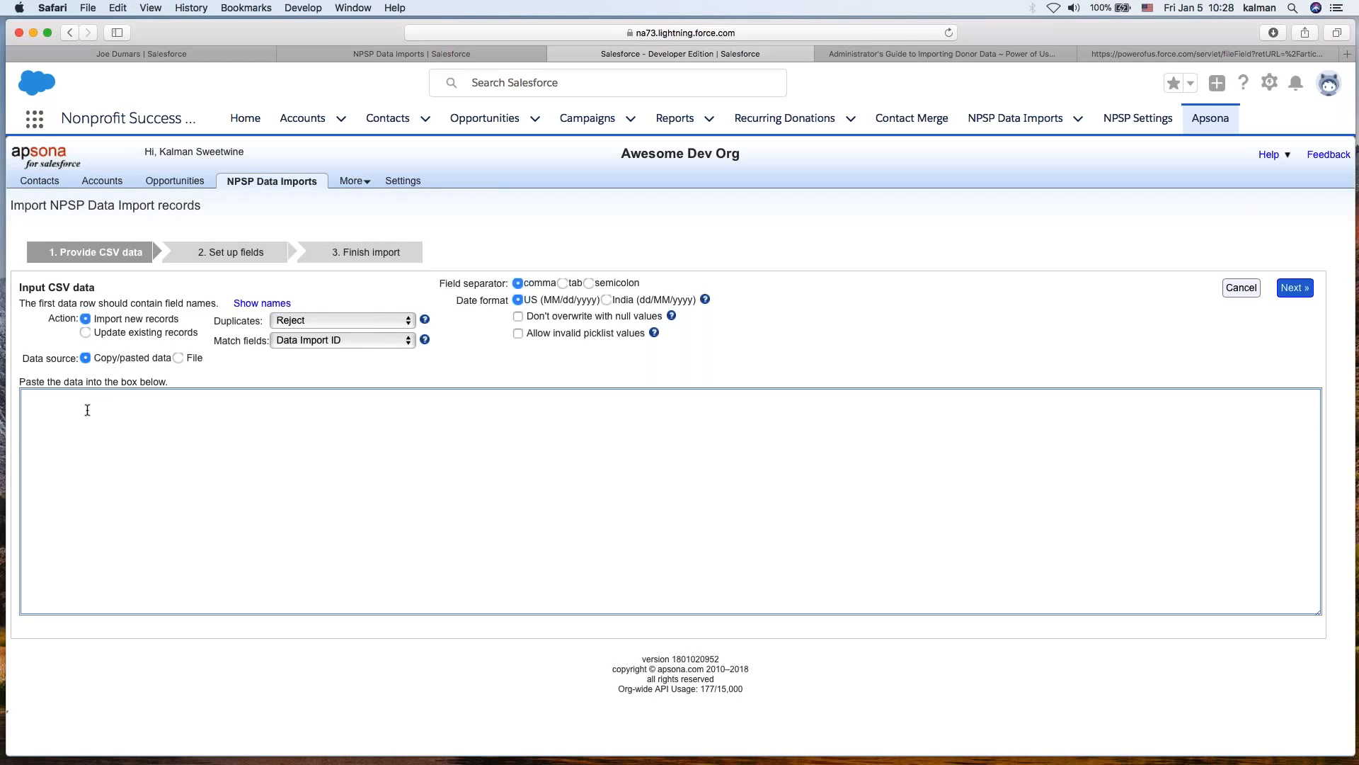
- Paste the copied spreadsheet data into the CSV data box as copy/pasted data
key("super+v")
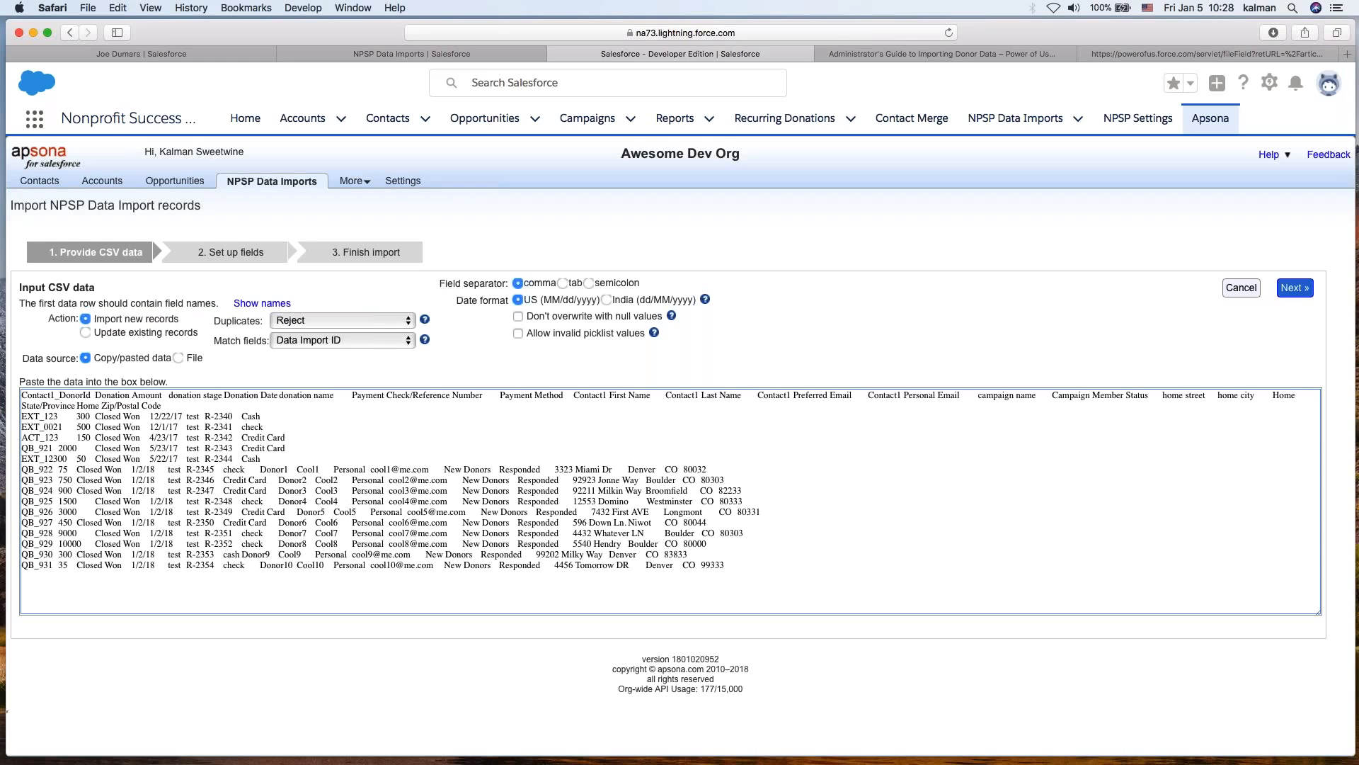
left_click(177, 358)
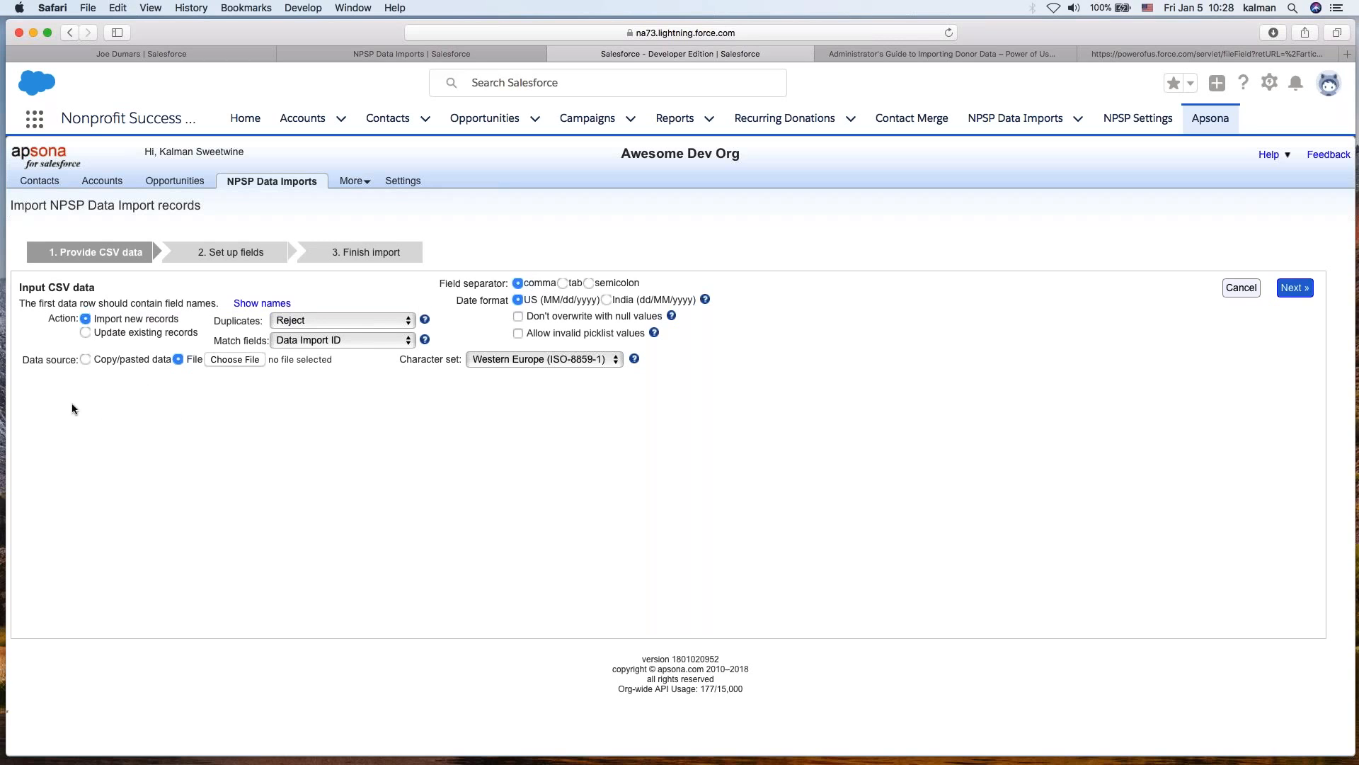
left_click(87, 359)
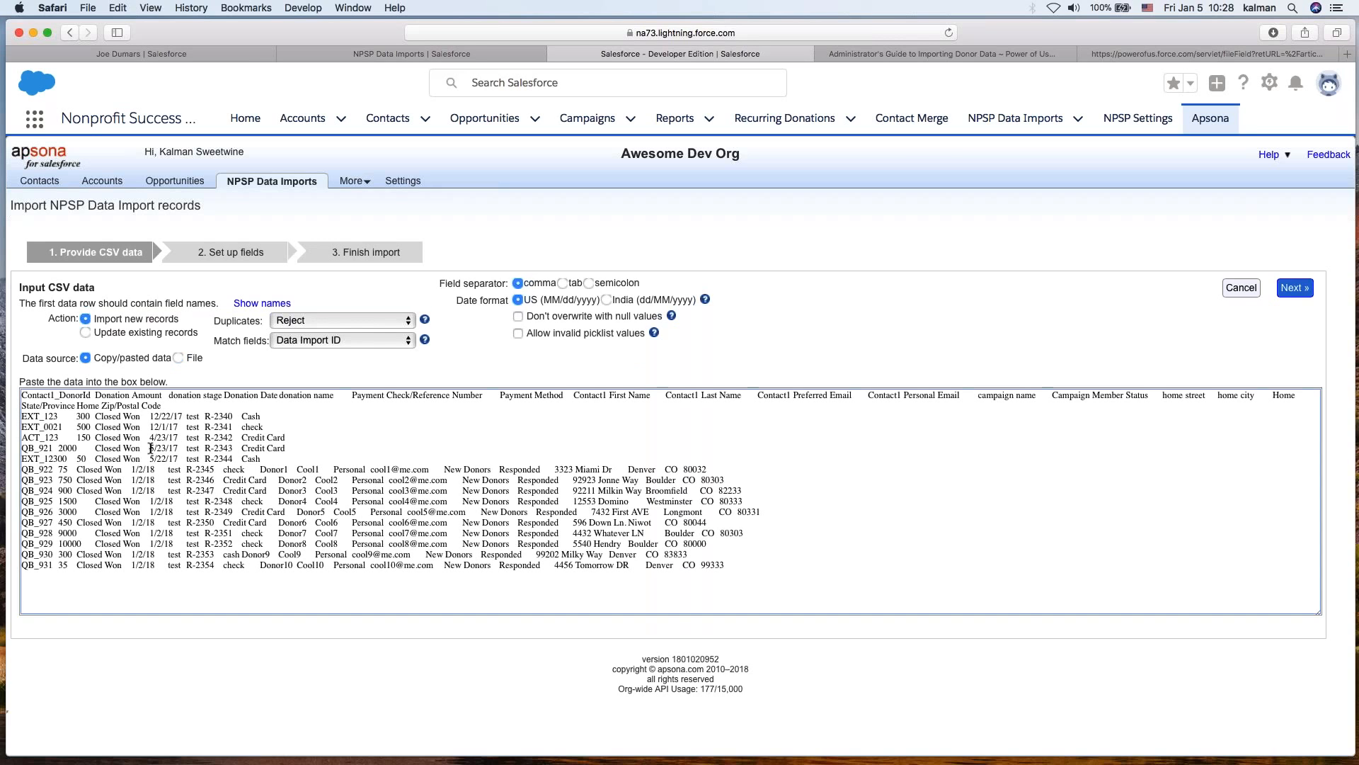
- Set the field separator to tab and the duplicates handling to Add (no checking)
left_click_drag(361, 427, 585, 565)
left_click(586, 565)
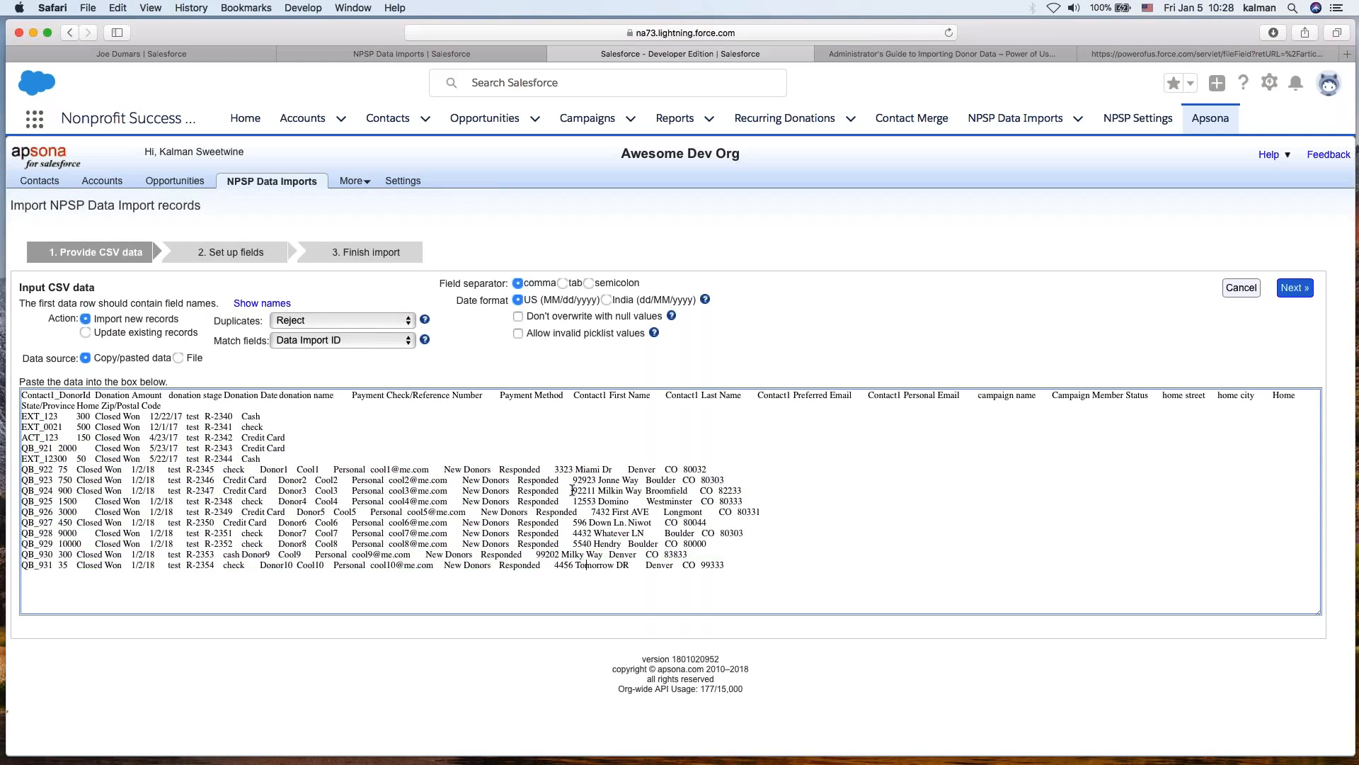
left_click(563, 284)
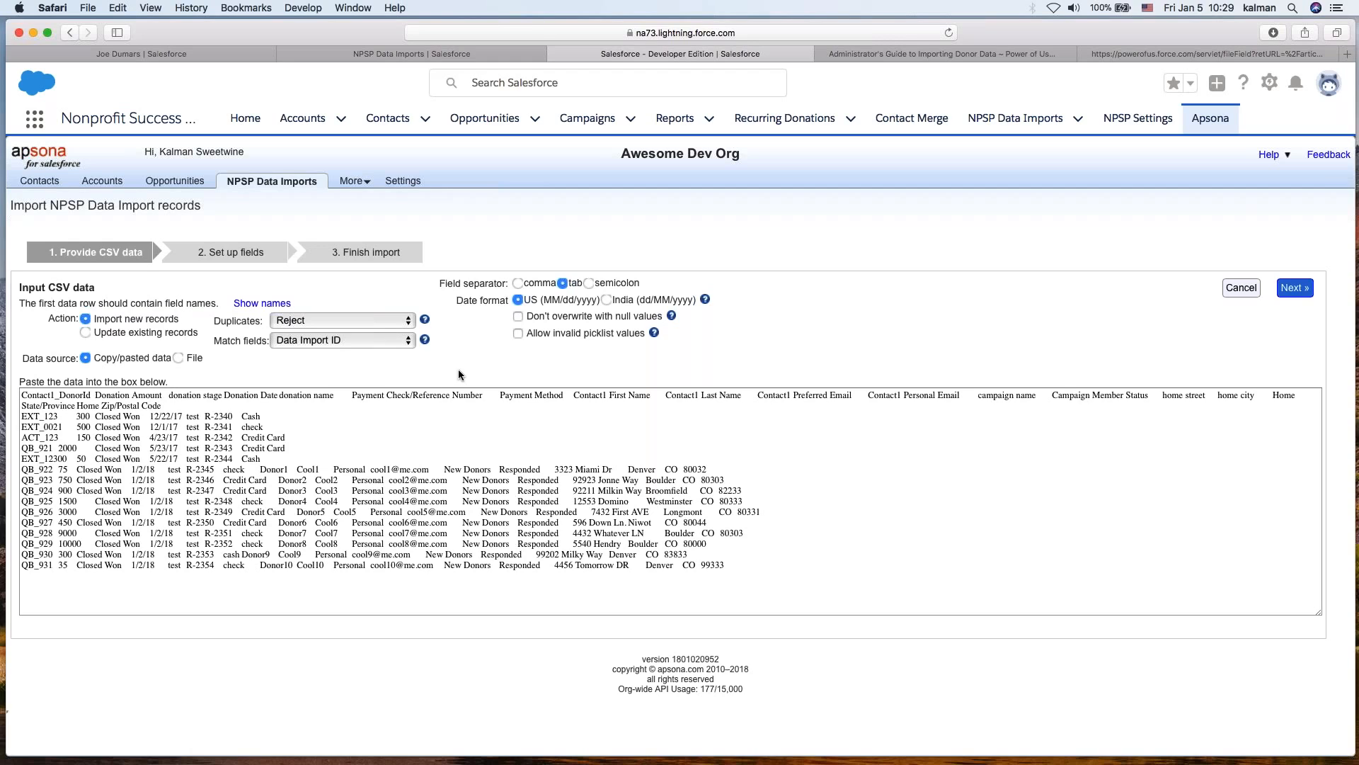
left_click(289, 323)
left_click(307, 357)
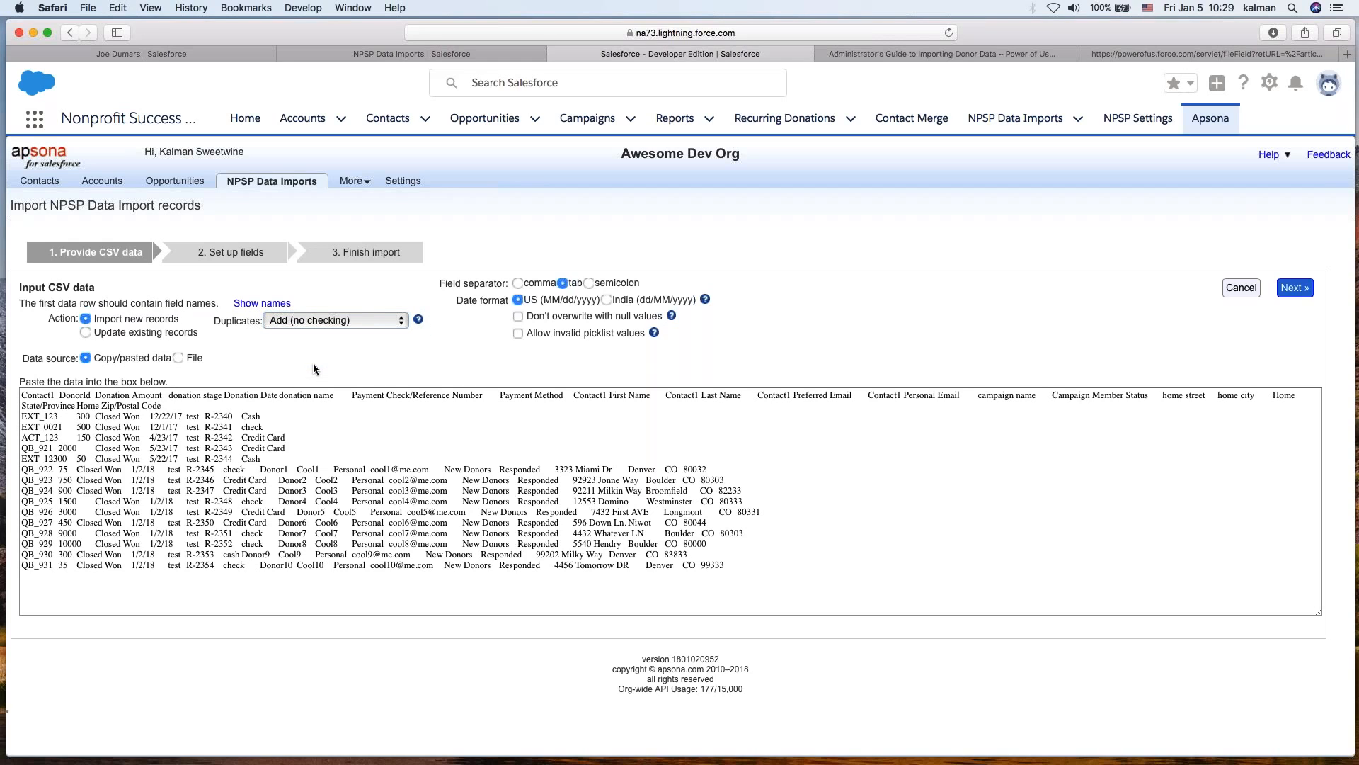
left_click(280, 426)
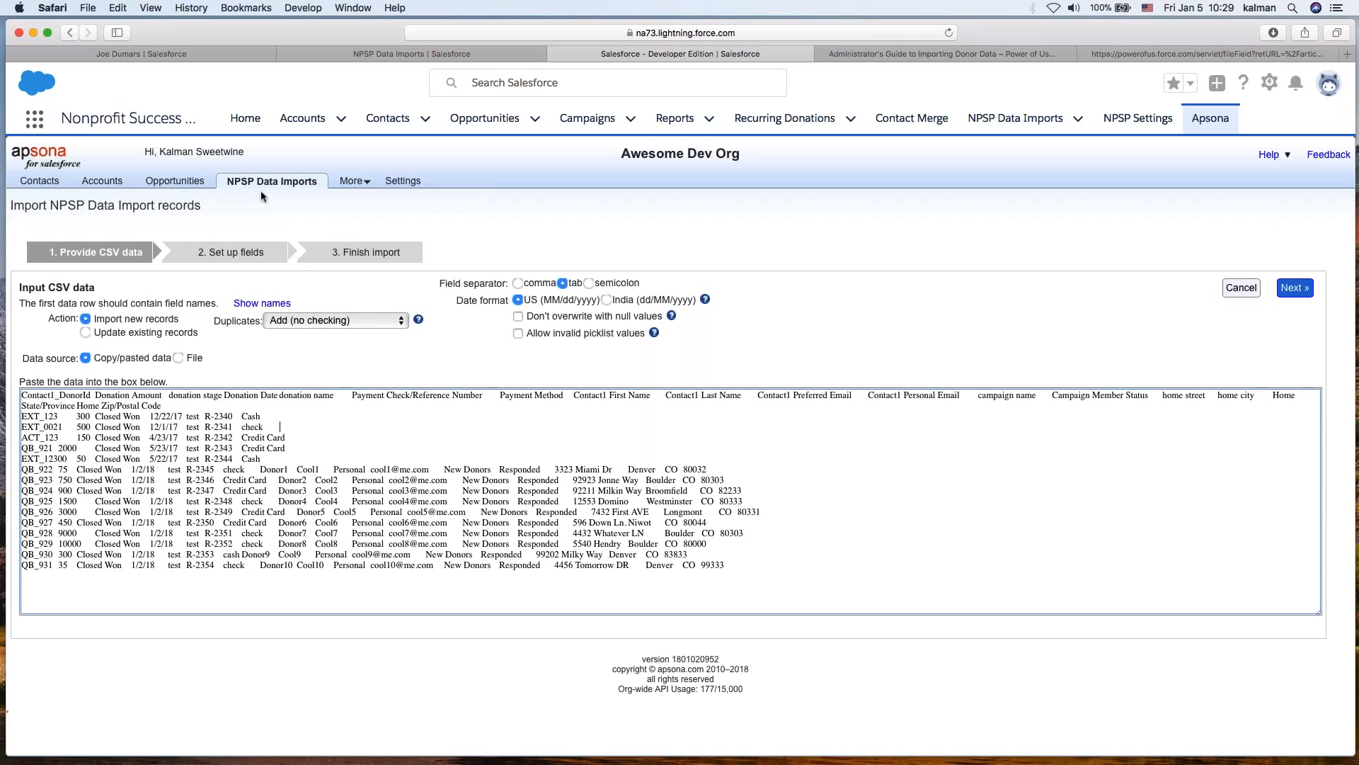
- Check the All list view of NPSP Data Imports in Salesforce, then return to the Apsona import
left_click(401, 50)
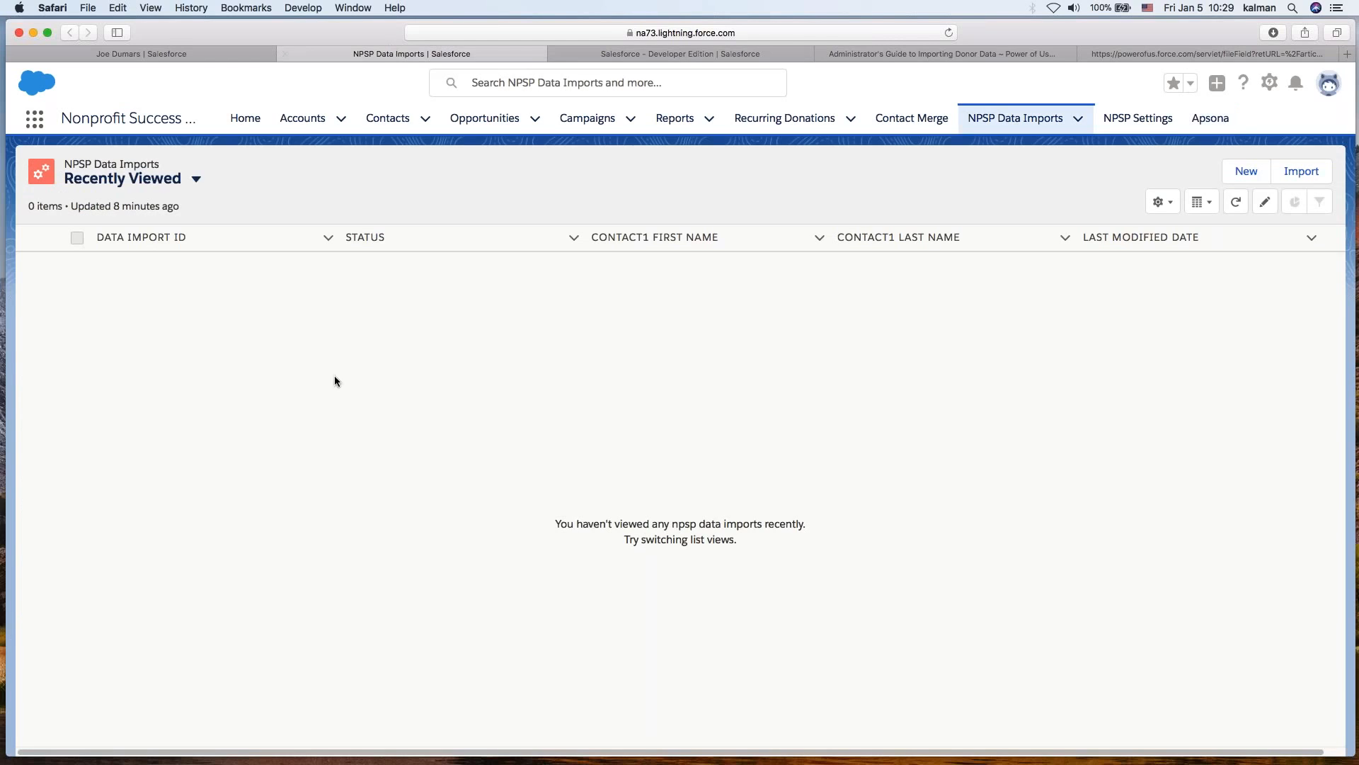
left_click(1011, 124)
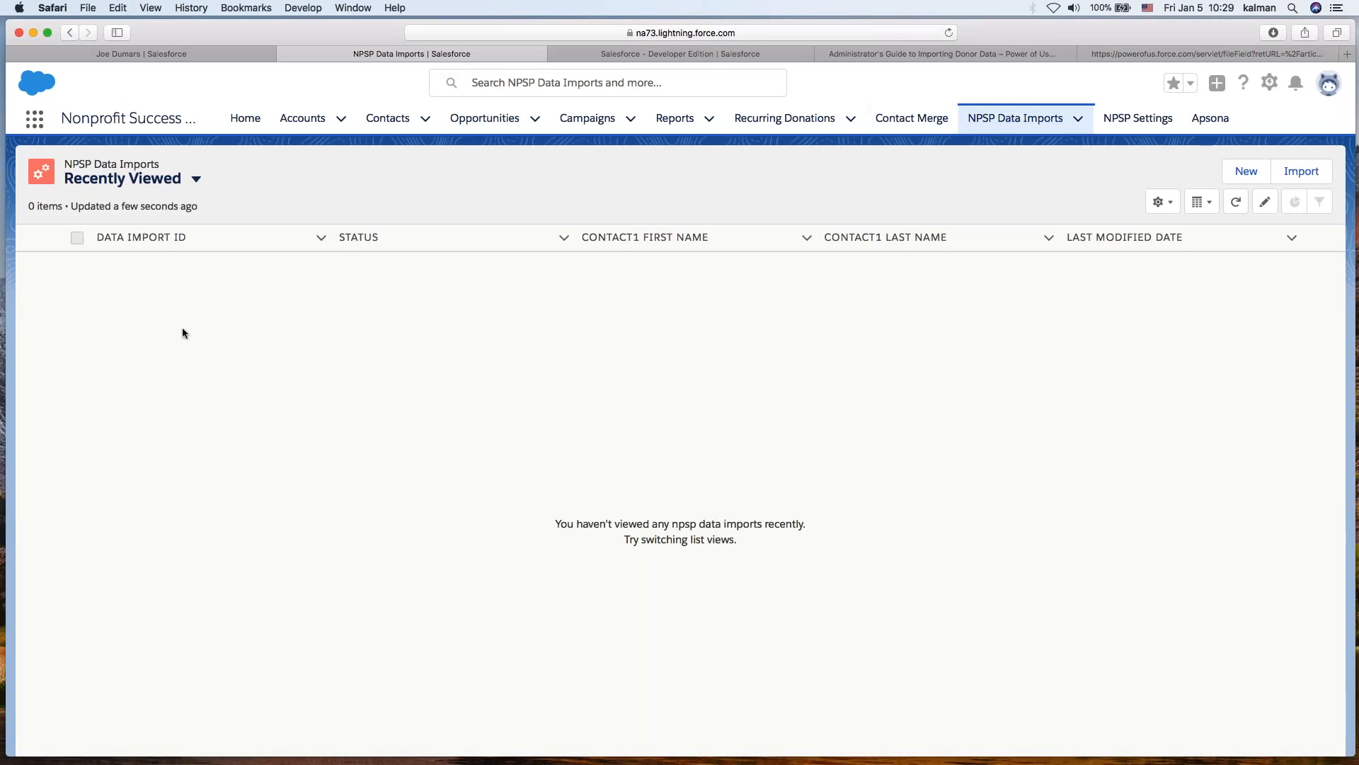
left_click(160, 180)
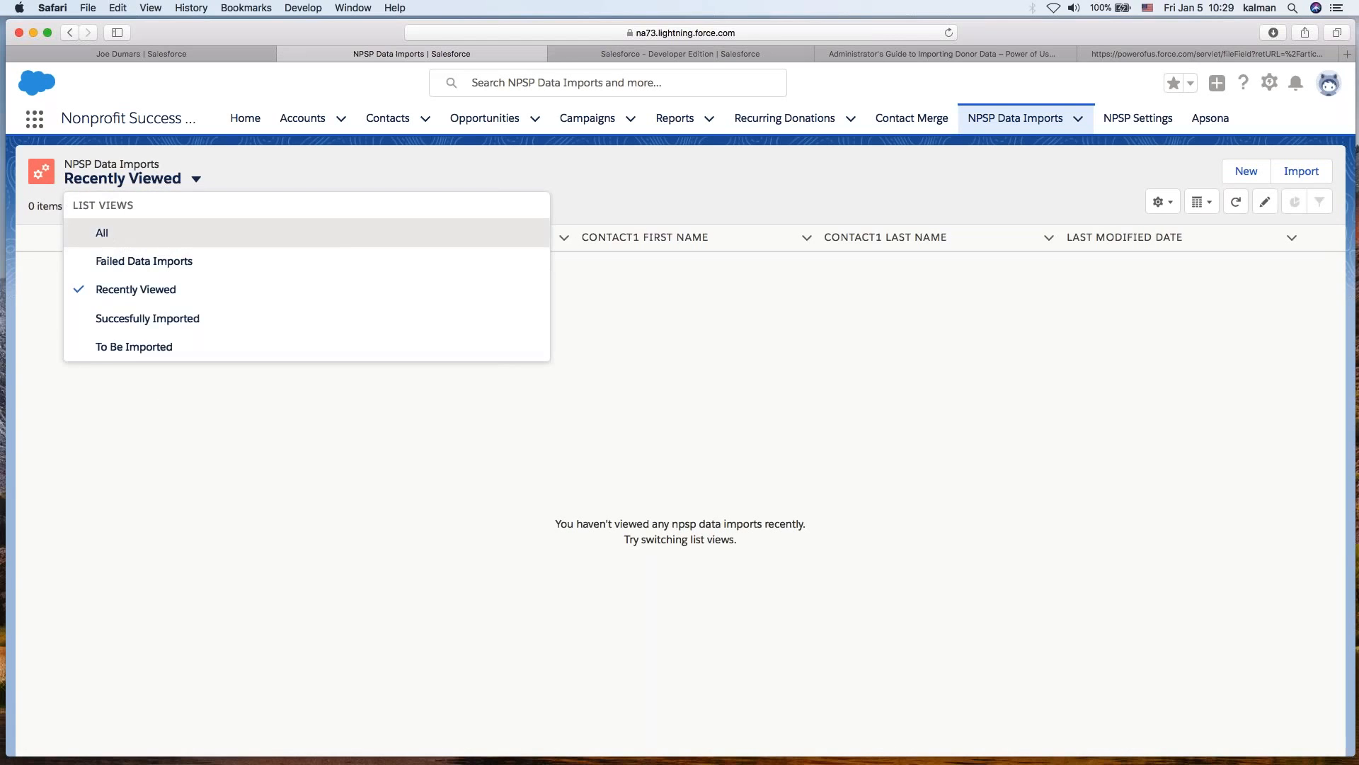
left_click(104, 231)
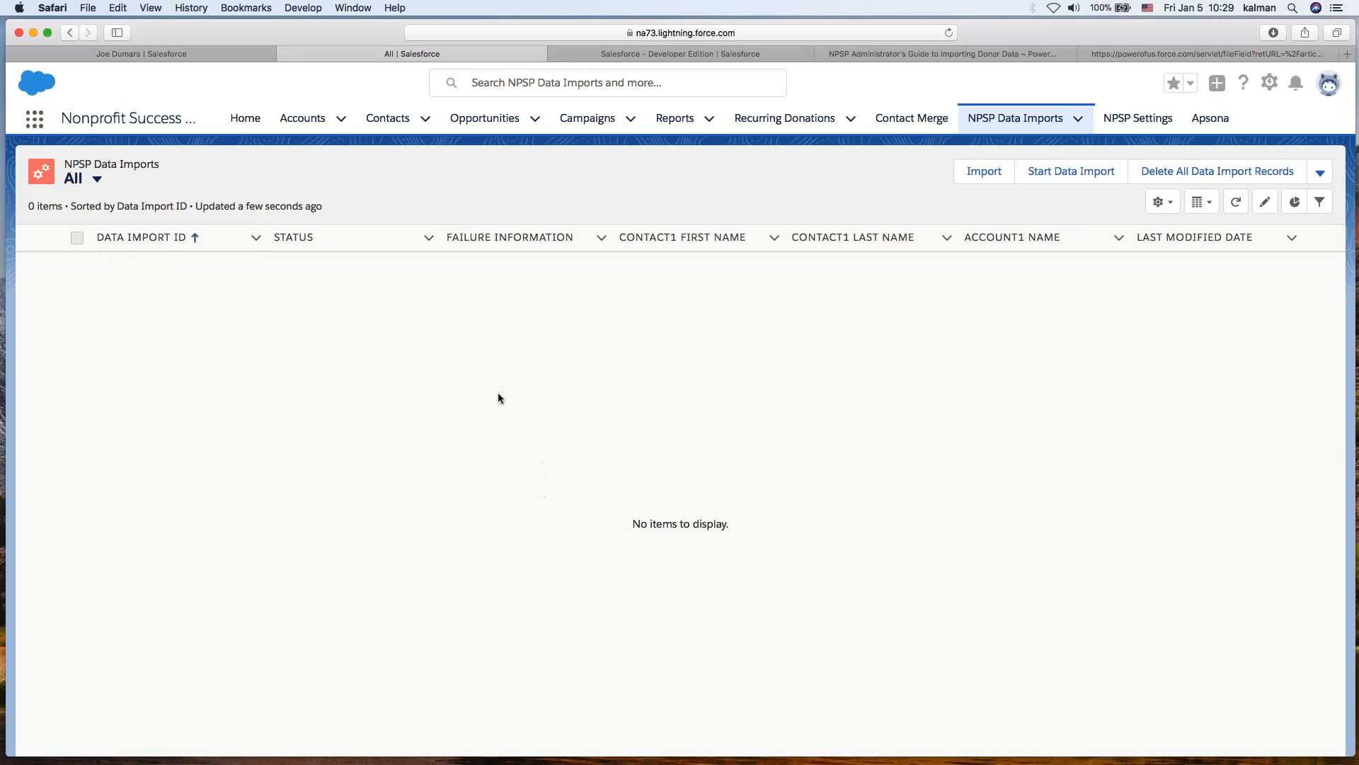
left_click(680, 54)
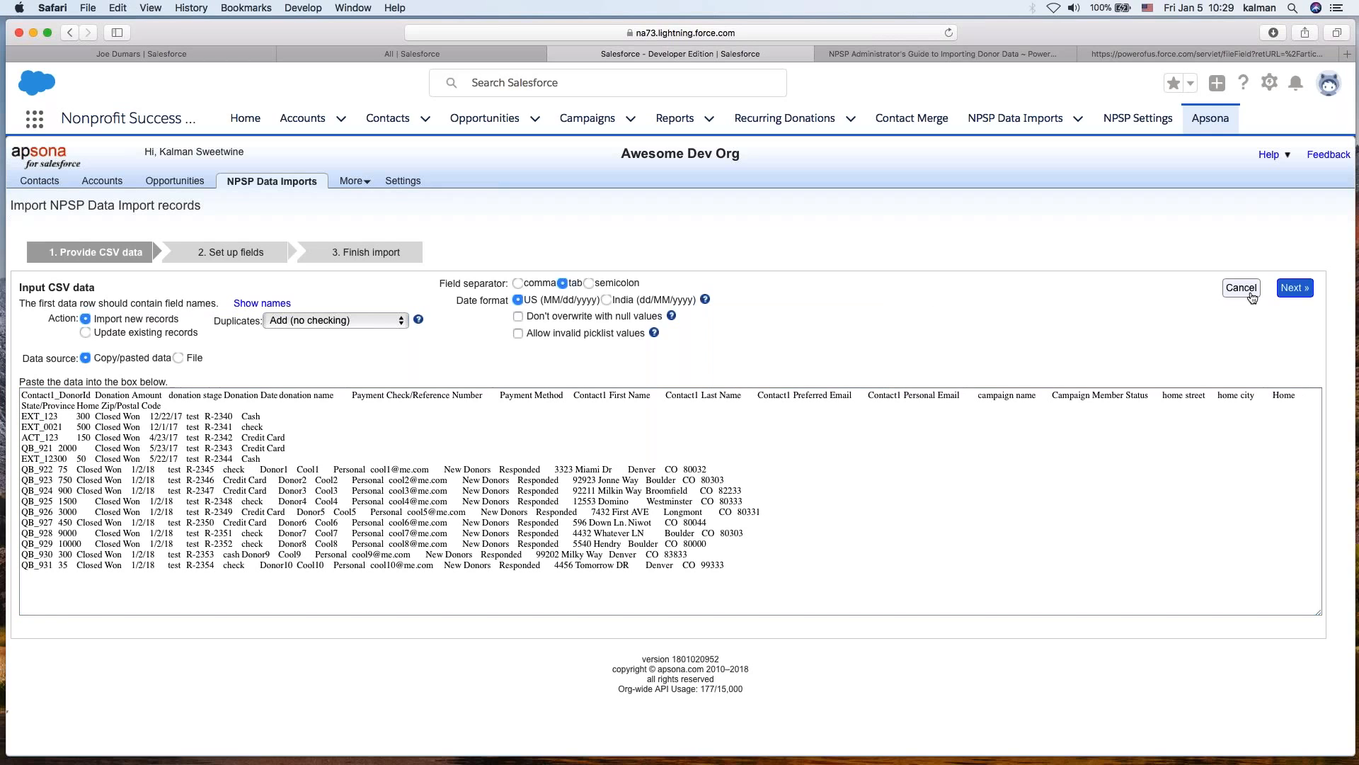
- Proceed to field setup and apply the saved NPSP Data Import field mapping
left_click(1293, 290)
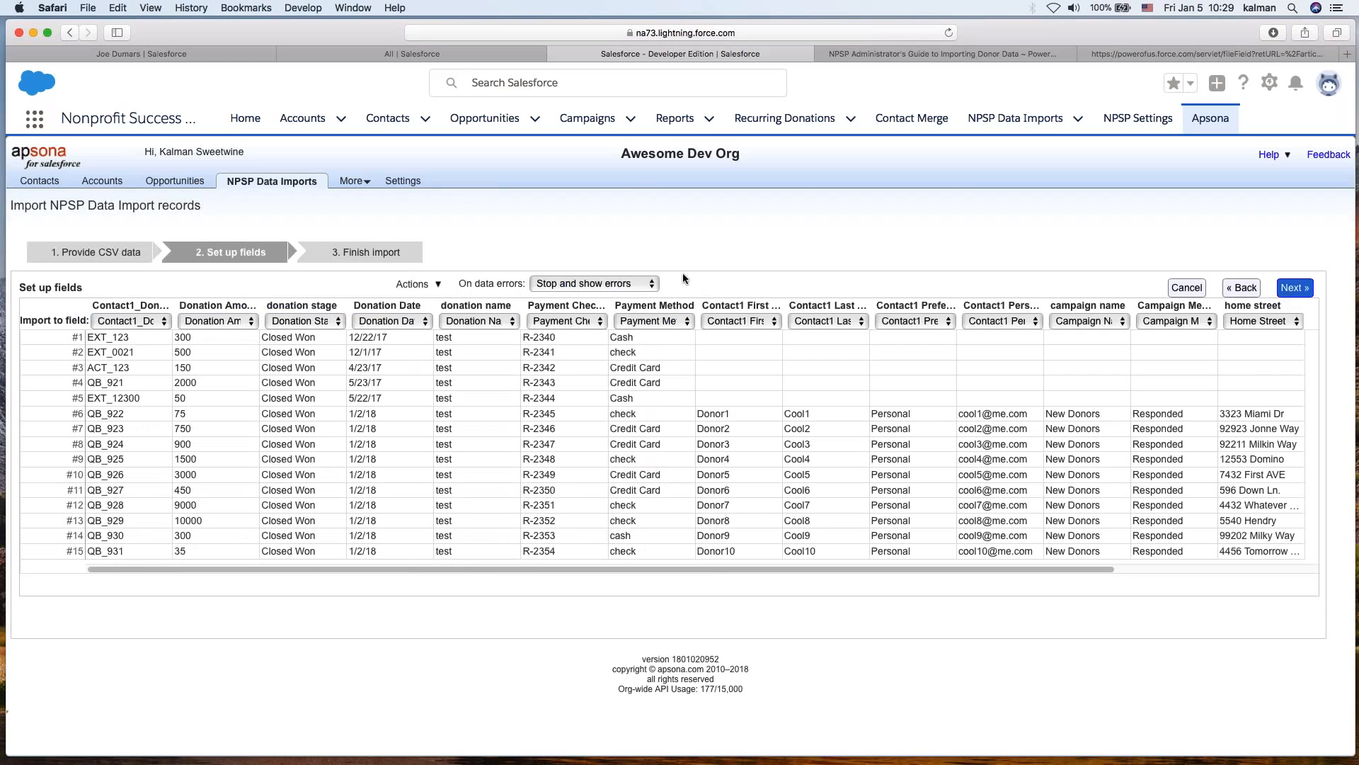
left_click(415, 284)
left_click(413, 285)
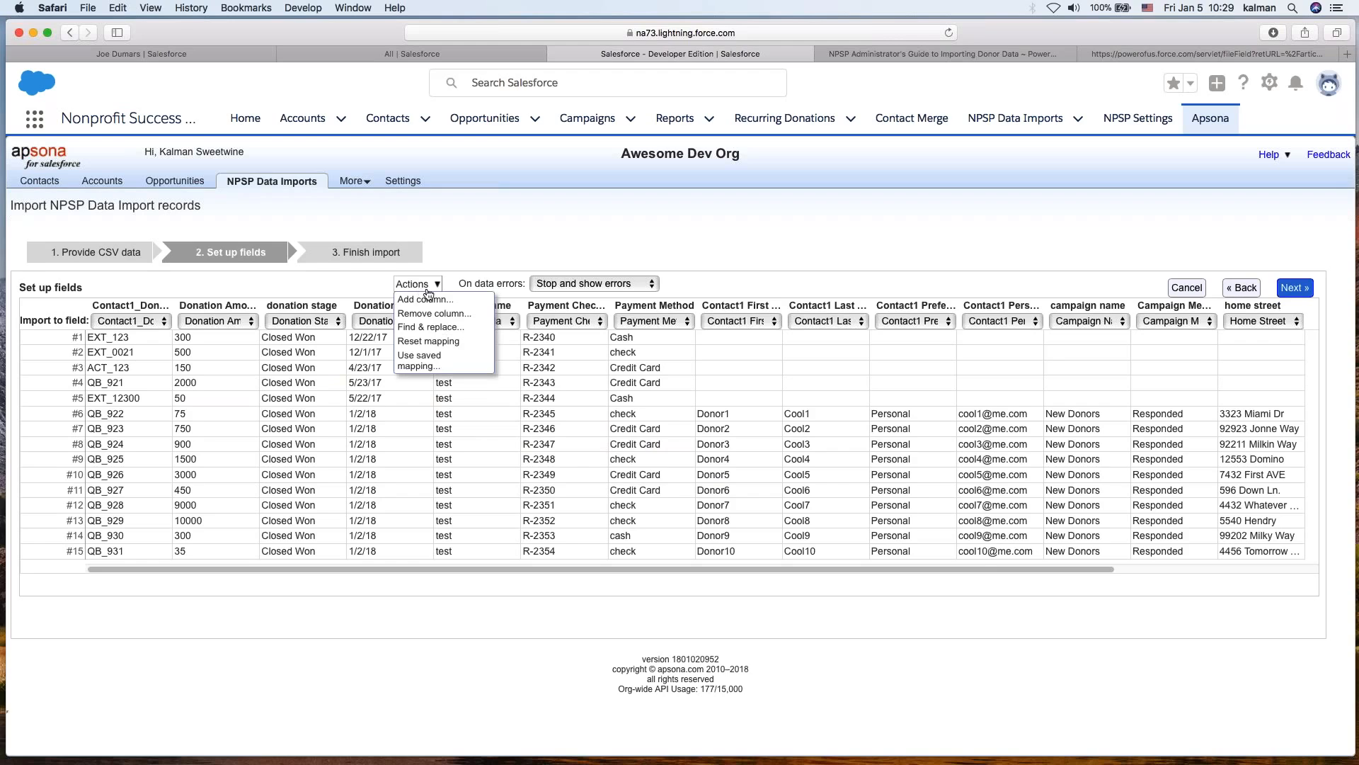
left_click(412, 365)
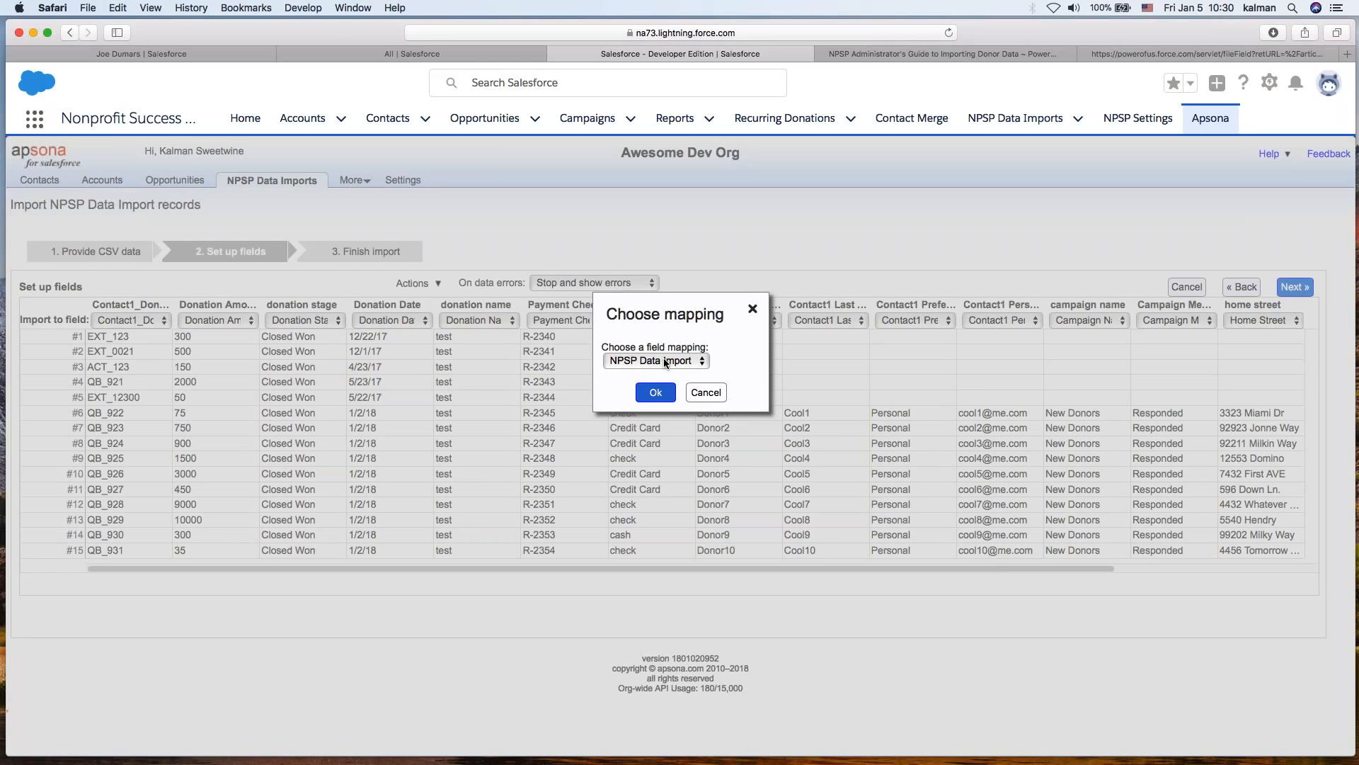
left_click(657, 394)
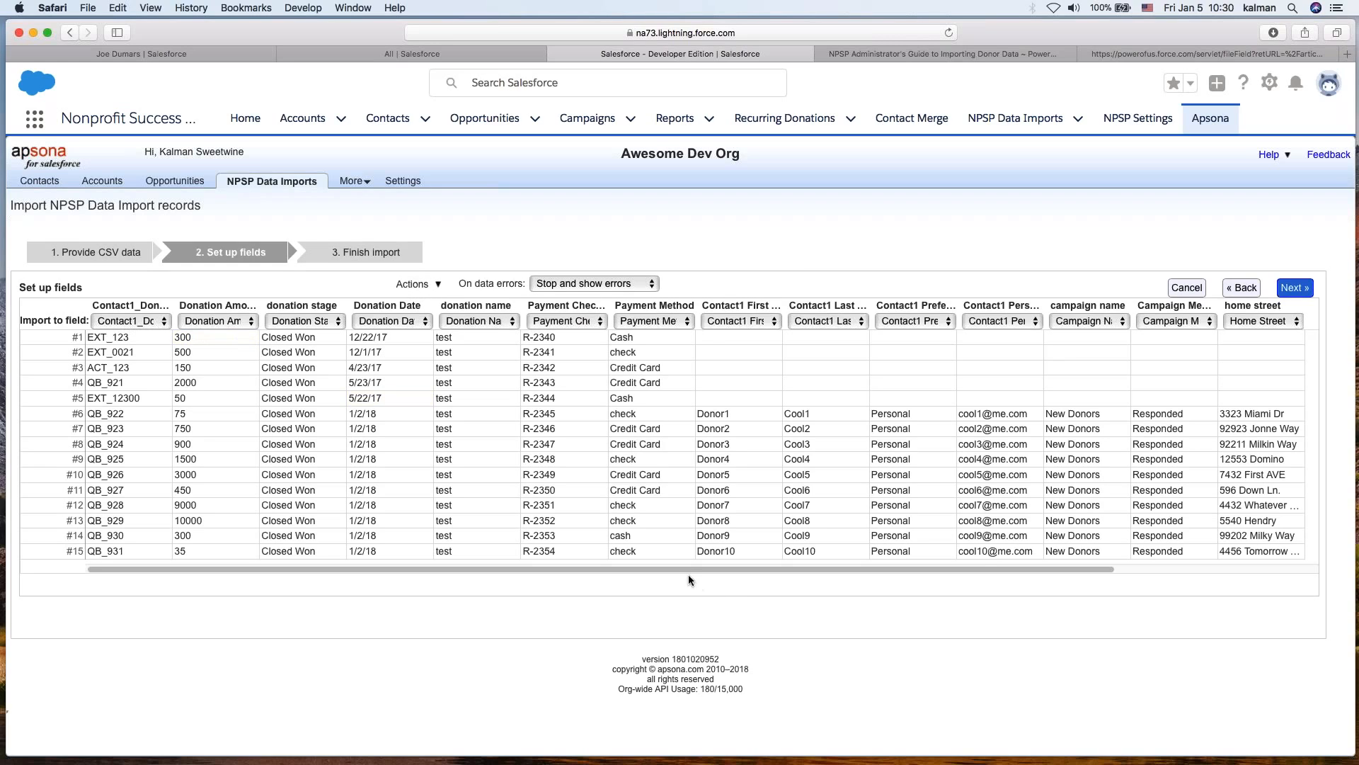
- Change the home city of row 6 to Broomfield
scroll(736, 565, "right", 3)
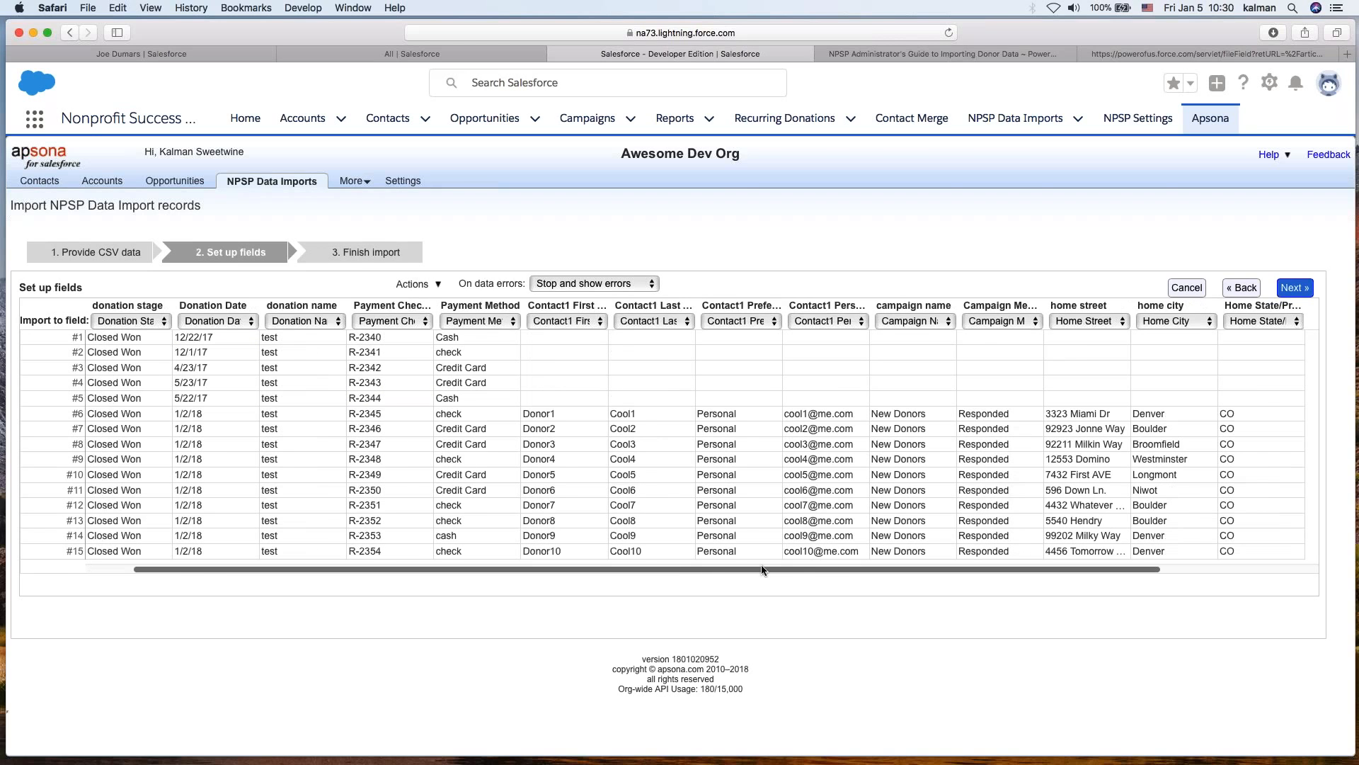
scroll(761, 563, "right", 3)
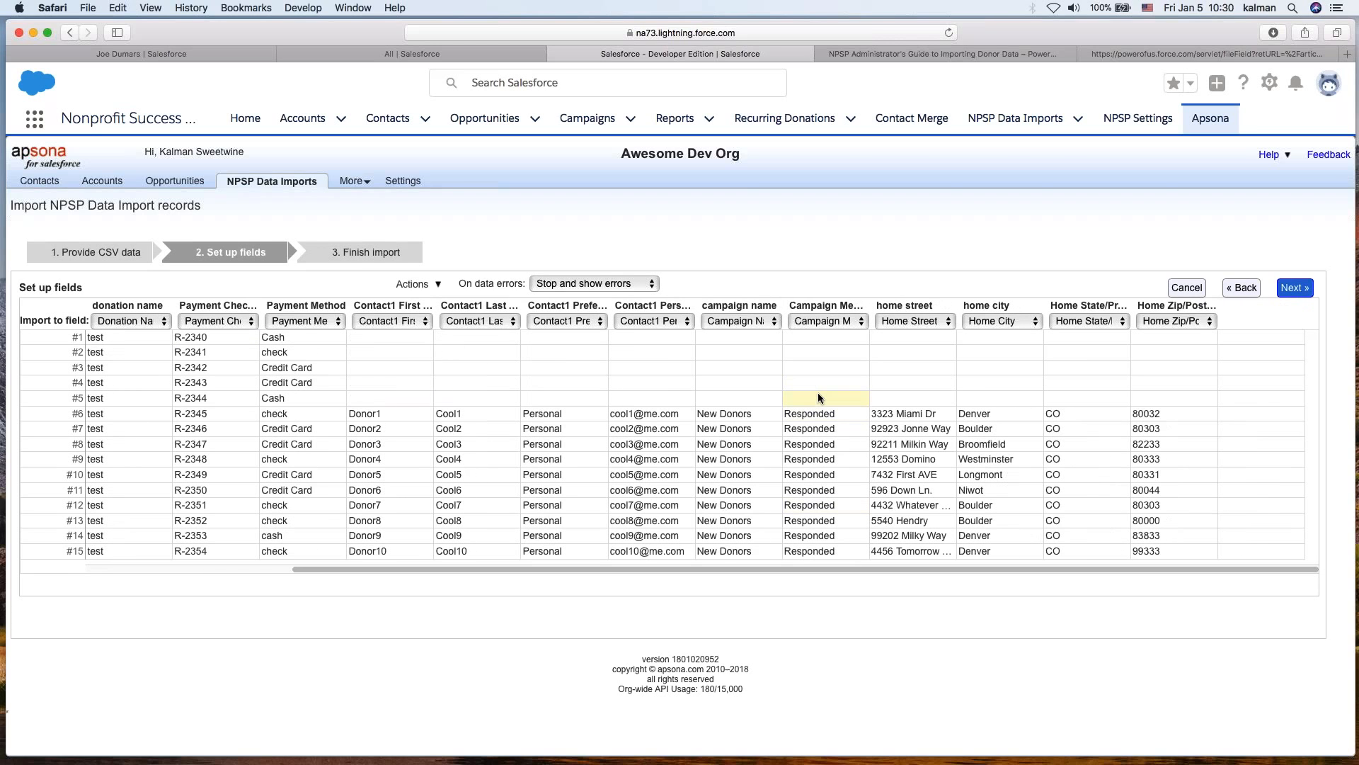
left_click(966, 409)
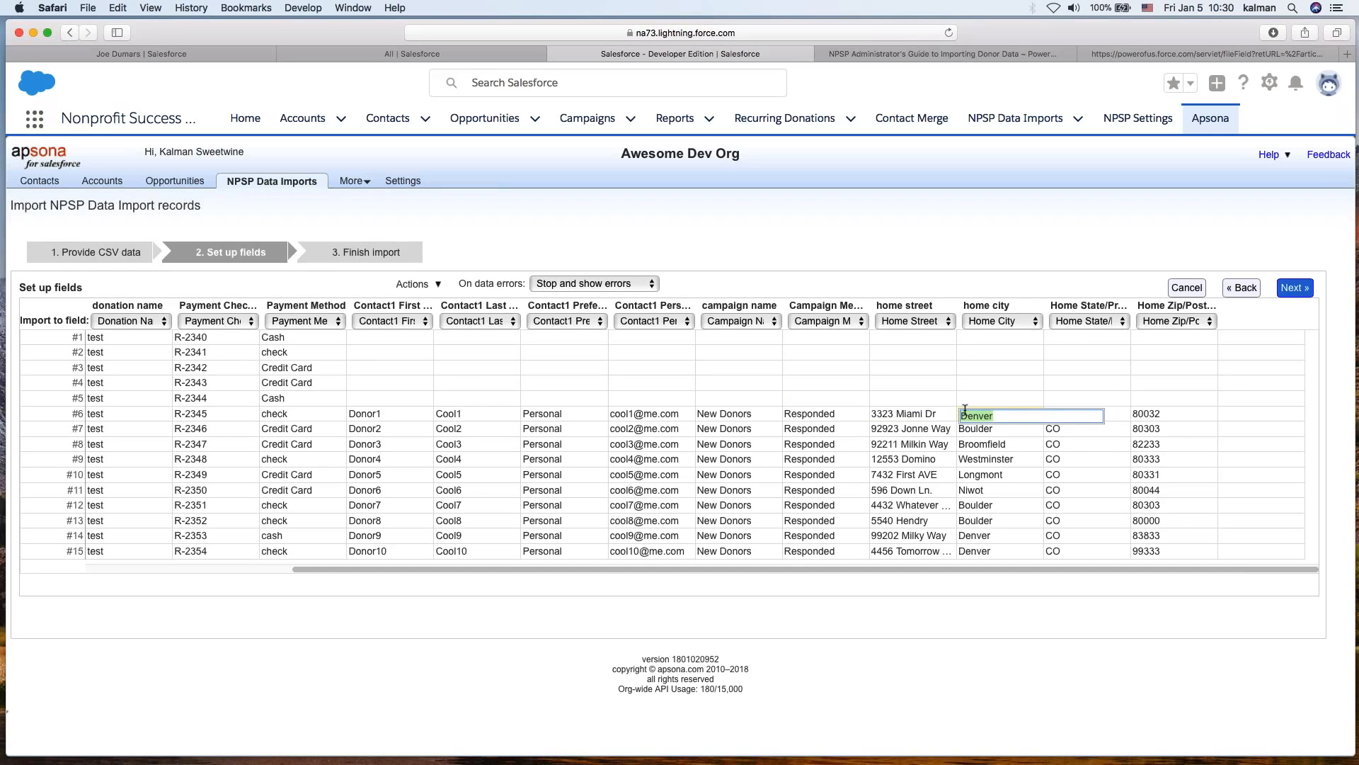
type("Broomfield")
left_click(1006, 370)
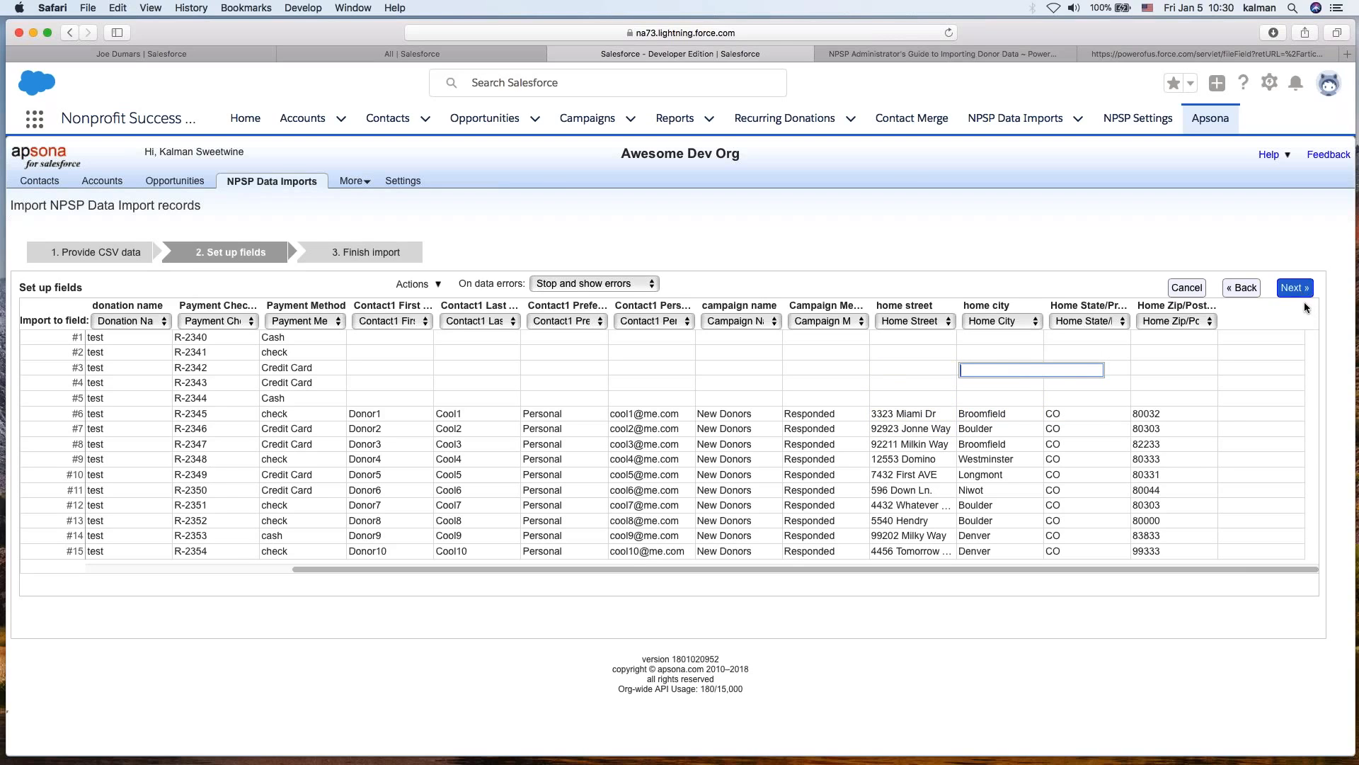
- Review the on-data-errors options and continue to the finish-import stage
left_click(567, 287)
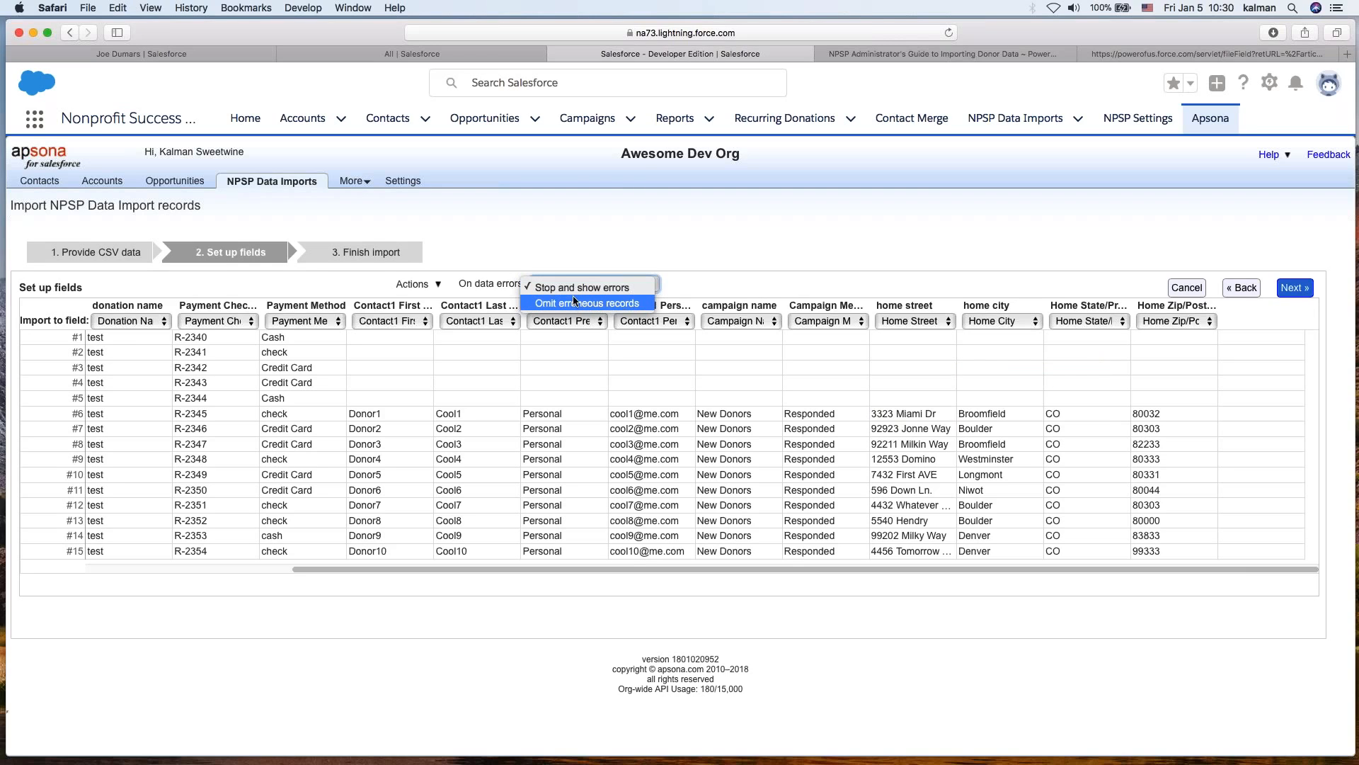
left_click(618, 252)
left_click(1291, 288)
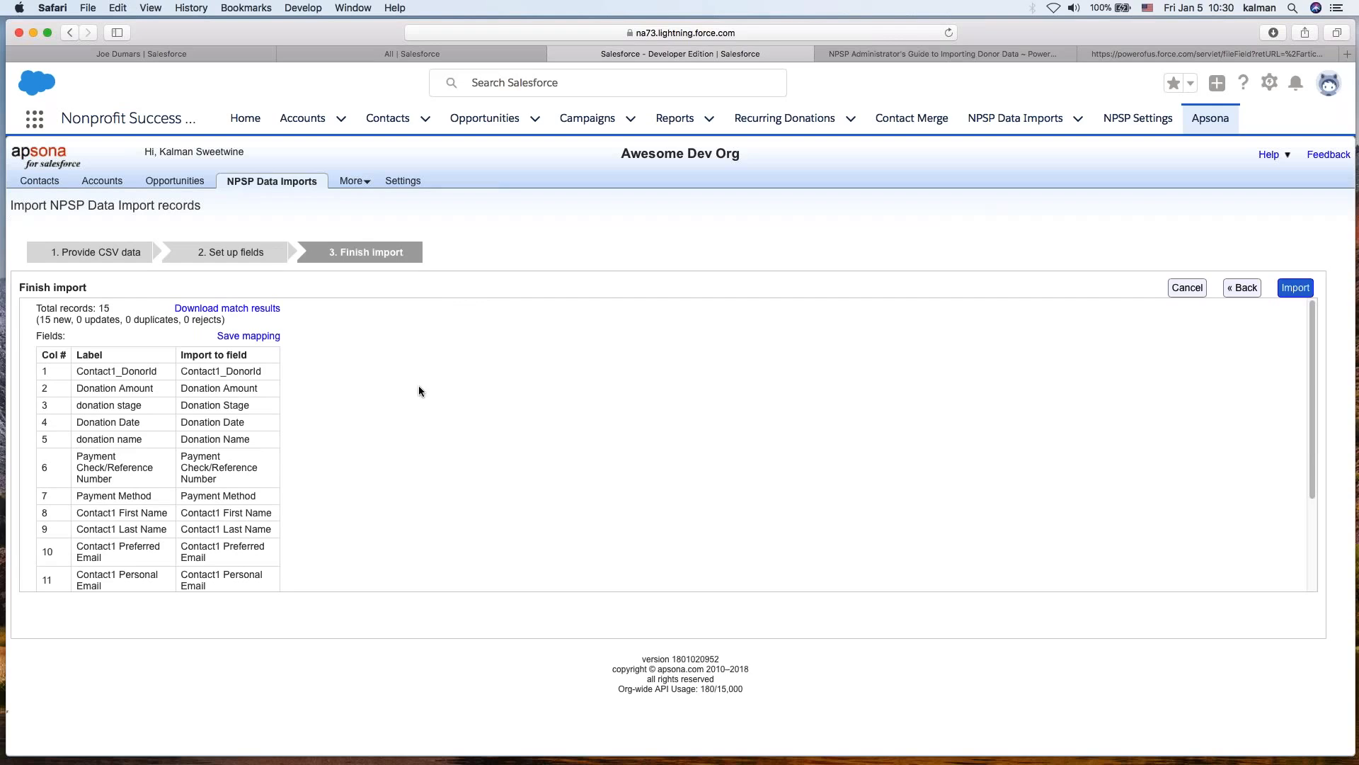
- Check the import summary and start importing the NPSP Data Import records
triple_click(57, 320)
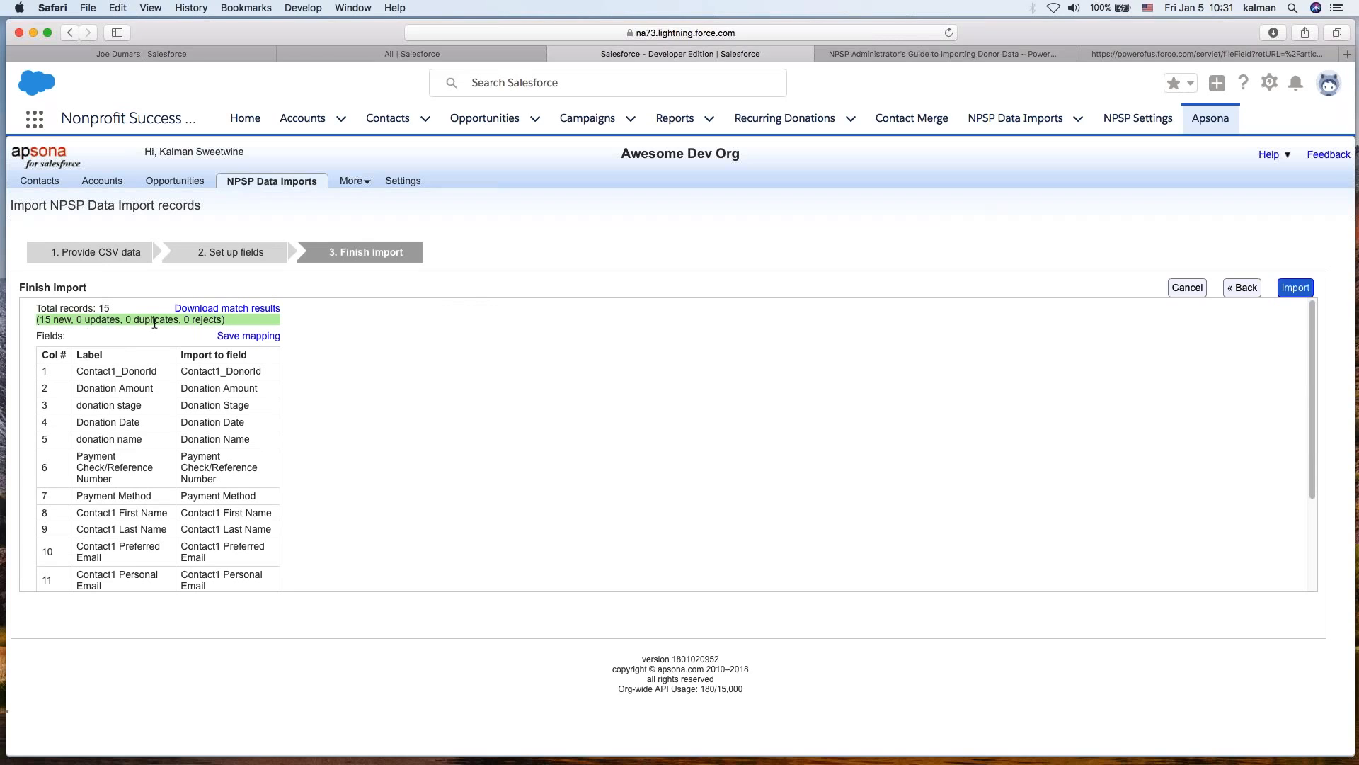
left_click(506, 401)
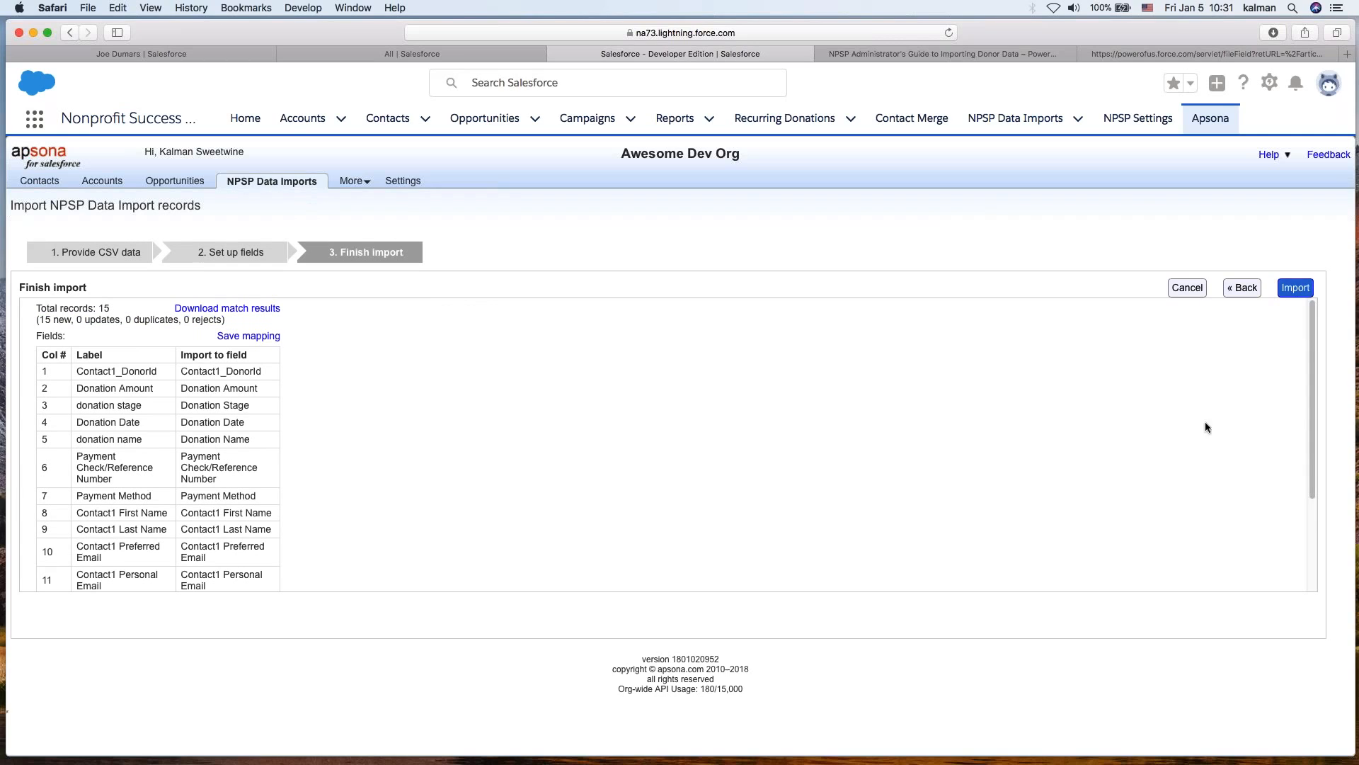
left_click(1296, 288)
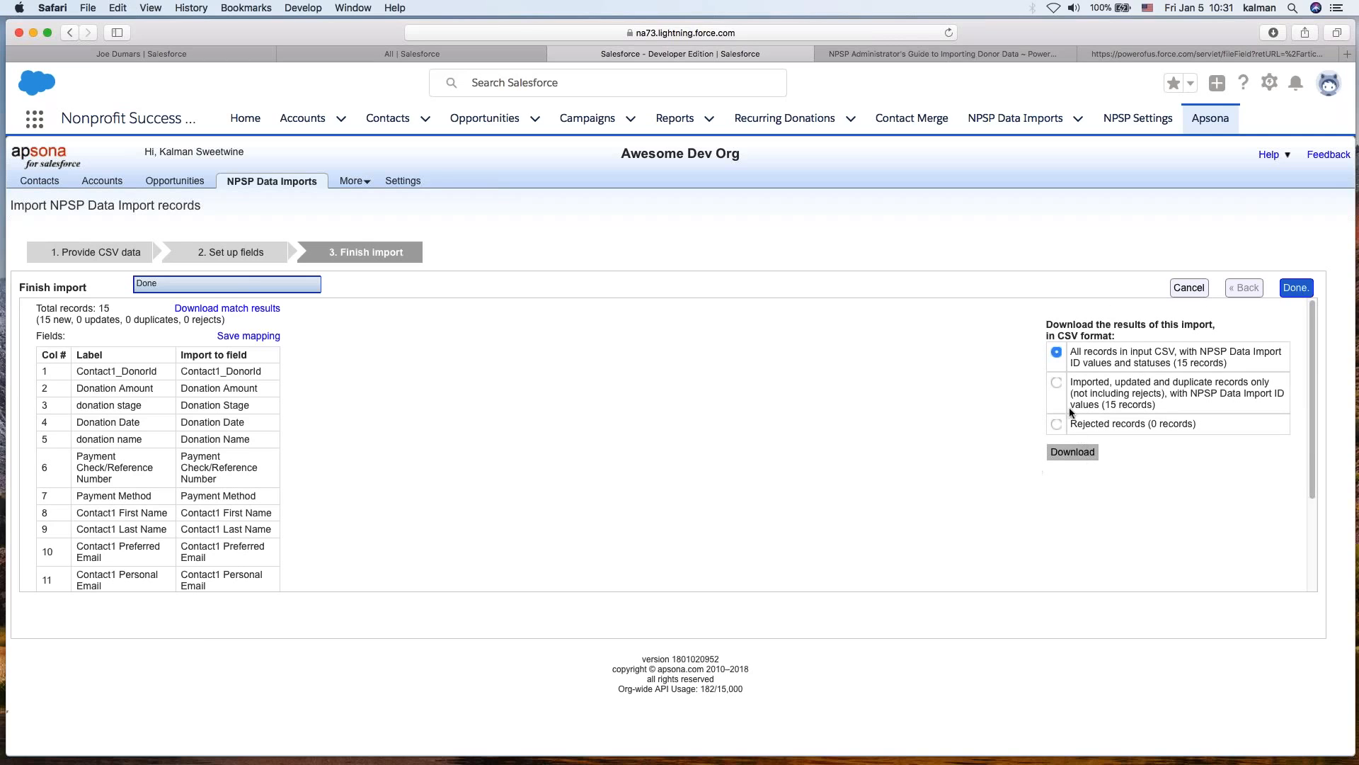
- Close the import wizard, leaving the all-records results option selected
triple_click(1112, 365)
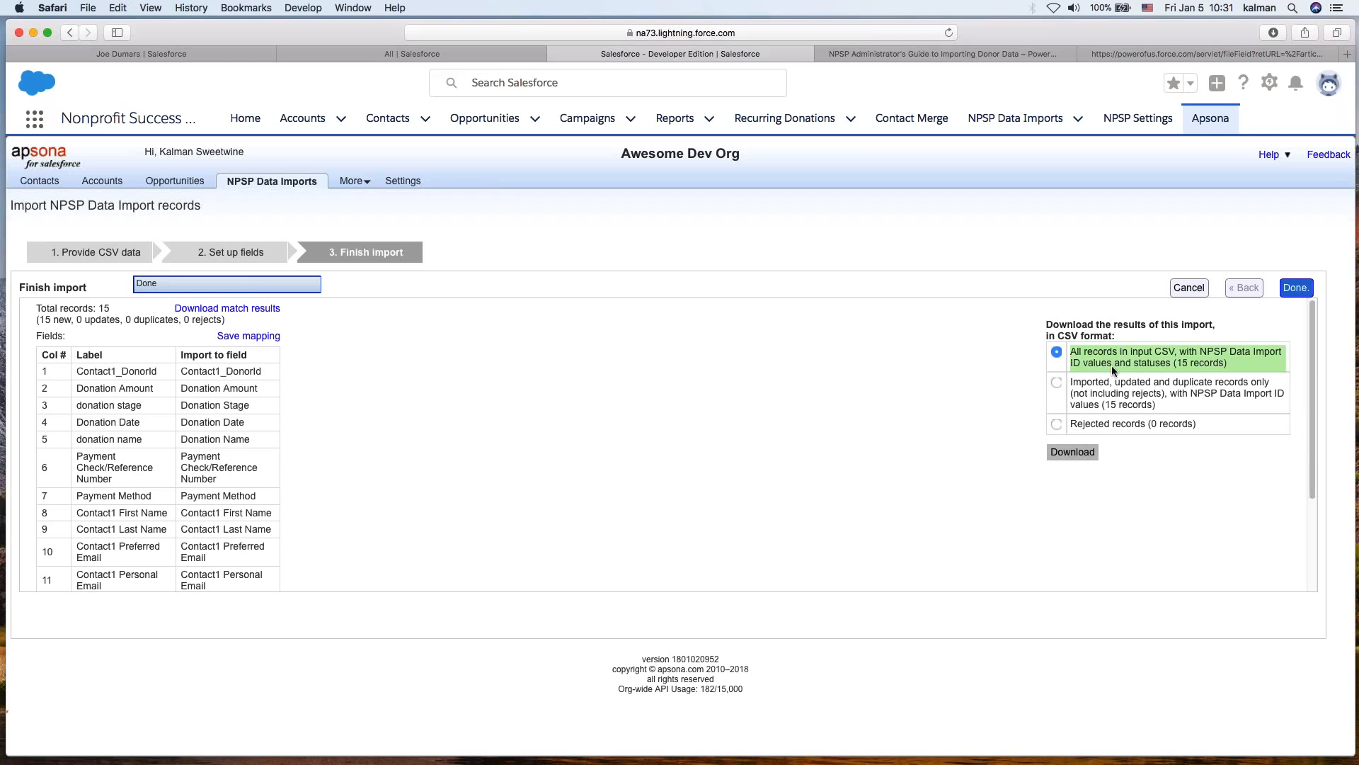
left_click(1132, 461)
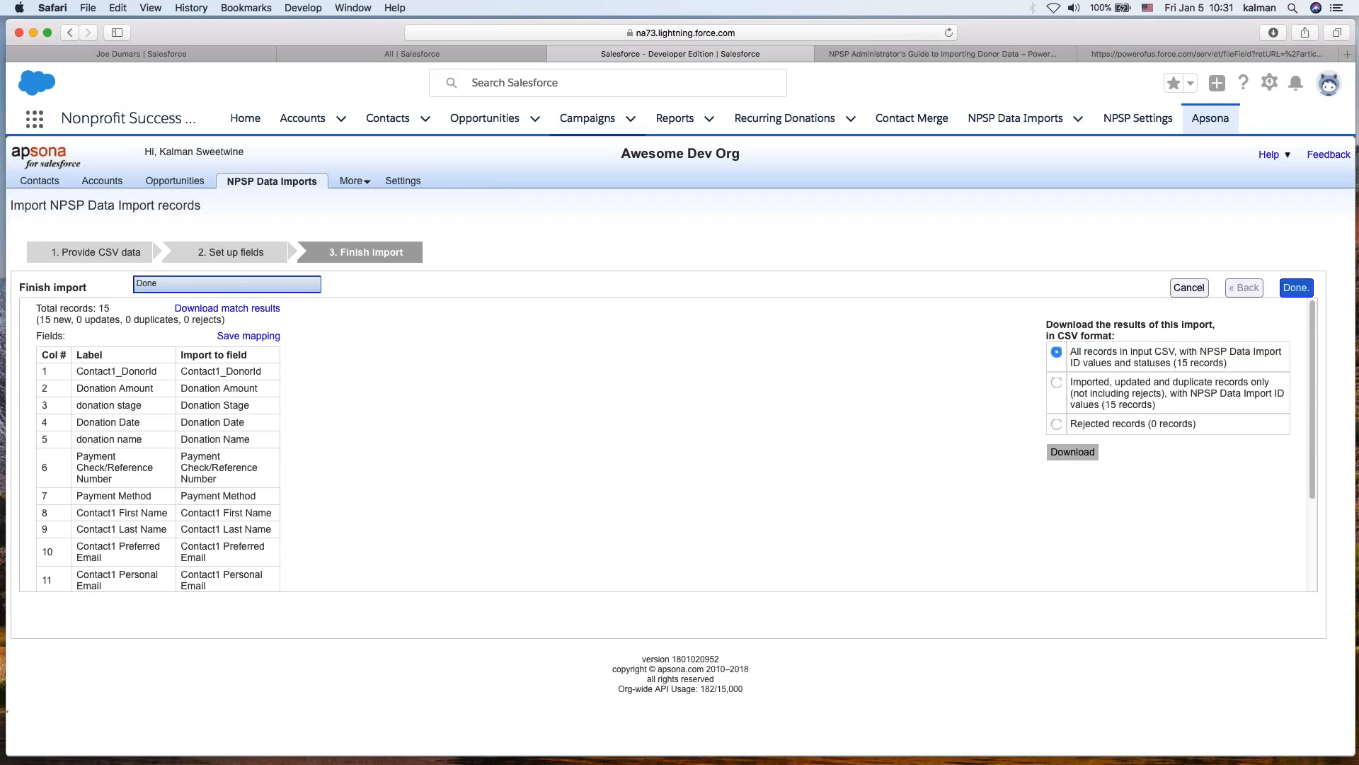
left_click(1293, 288)
- Switch to the NPSP Data Imports list tab and reload it
left_click(421, 56)
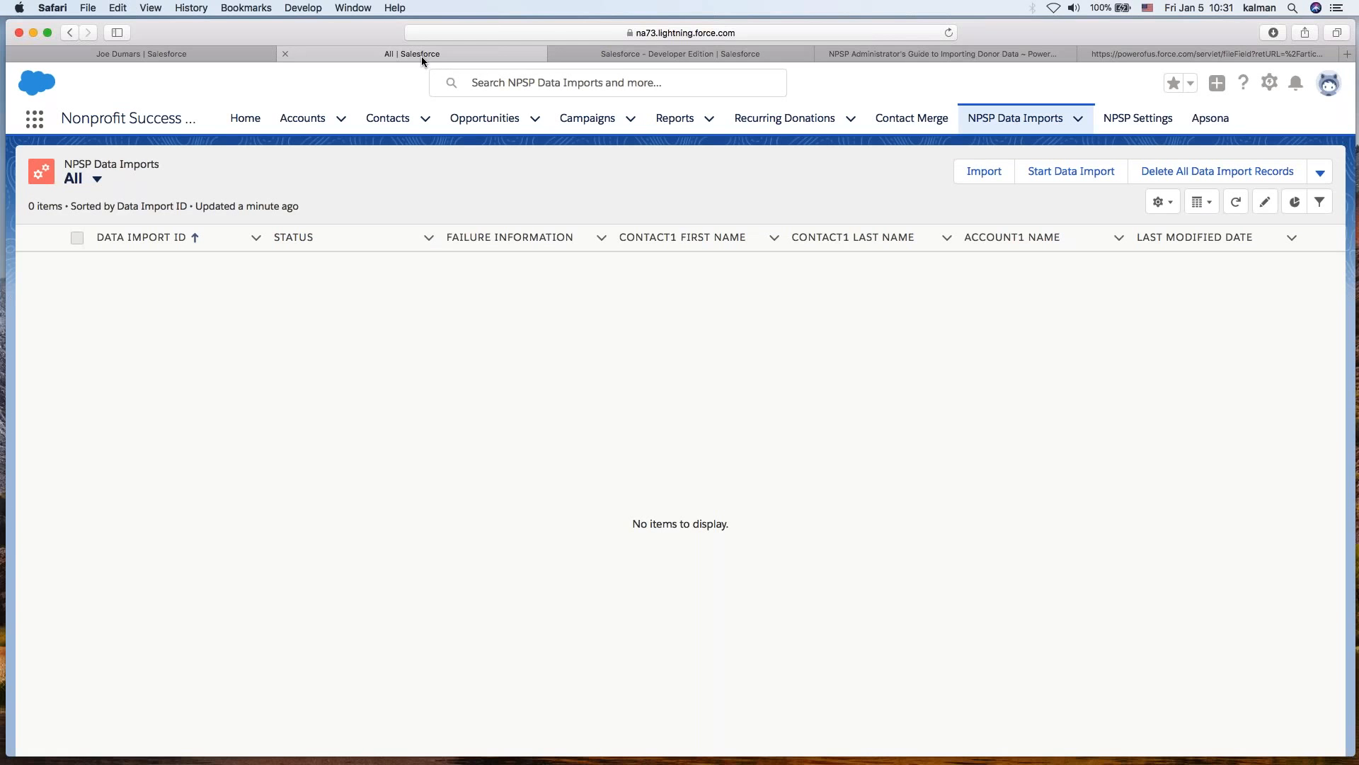
right_click(1030, 388)
left_click(1056, 402)
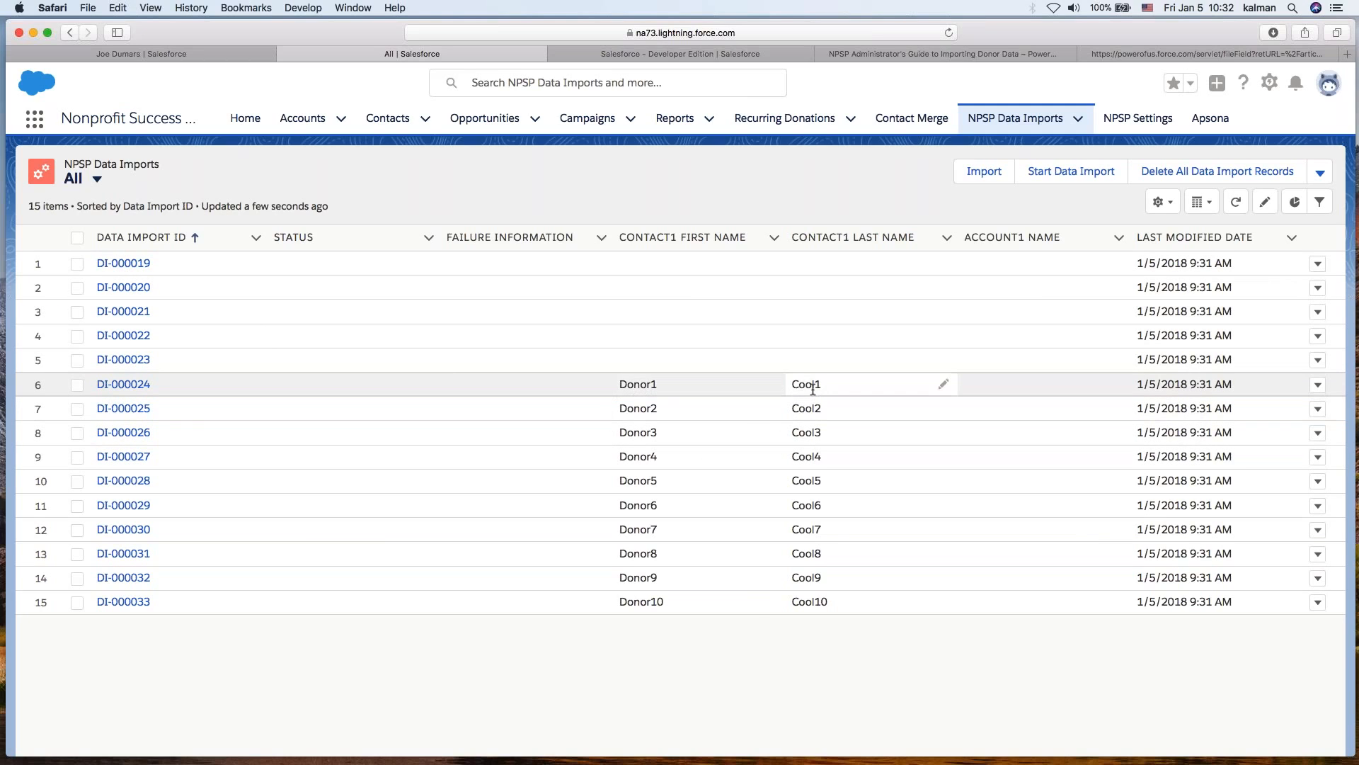
- Open record DI-000020, copy its Contact1 donor ID EXT_0021 and search Salesforce for it
left_click(135, 286)
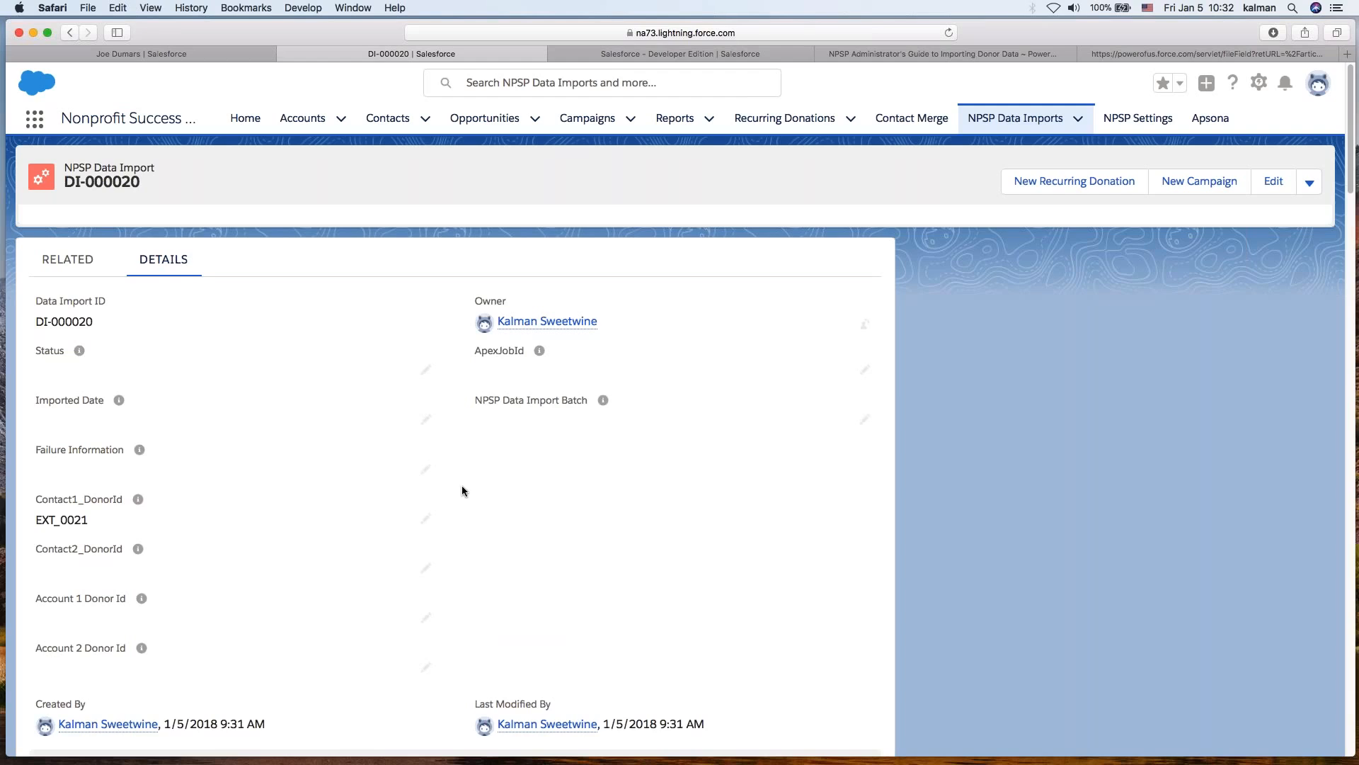
double_click(68, 521)
key("super+c")
left_click(1131, 507)
left_click(244, 55)
left_click(524, 82)
key("super+v")
key("Return")
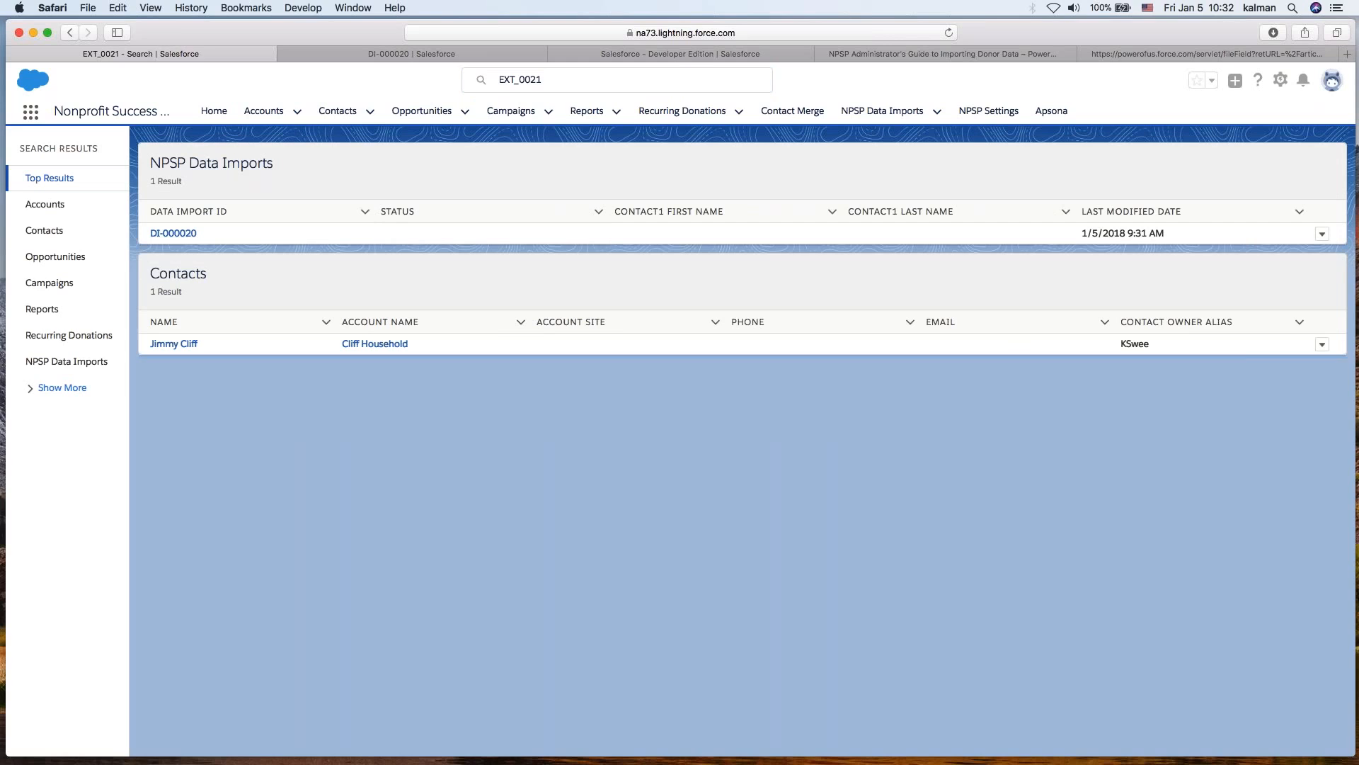
- Open the matching contact's details to check its DonorId, then return to the DI-000020 tab
left_click(164, 344)
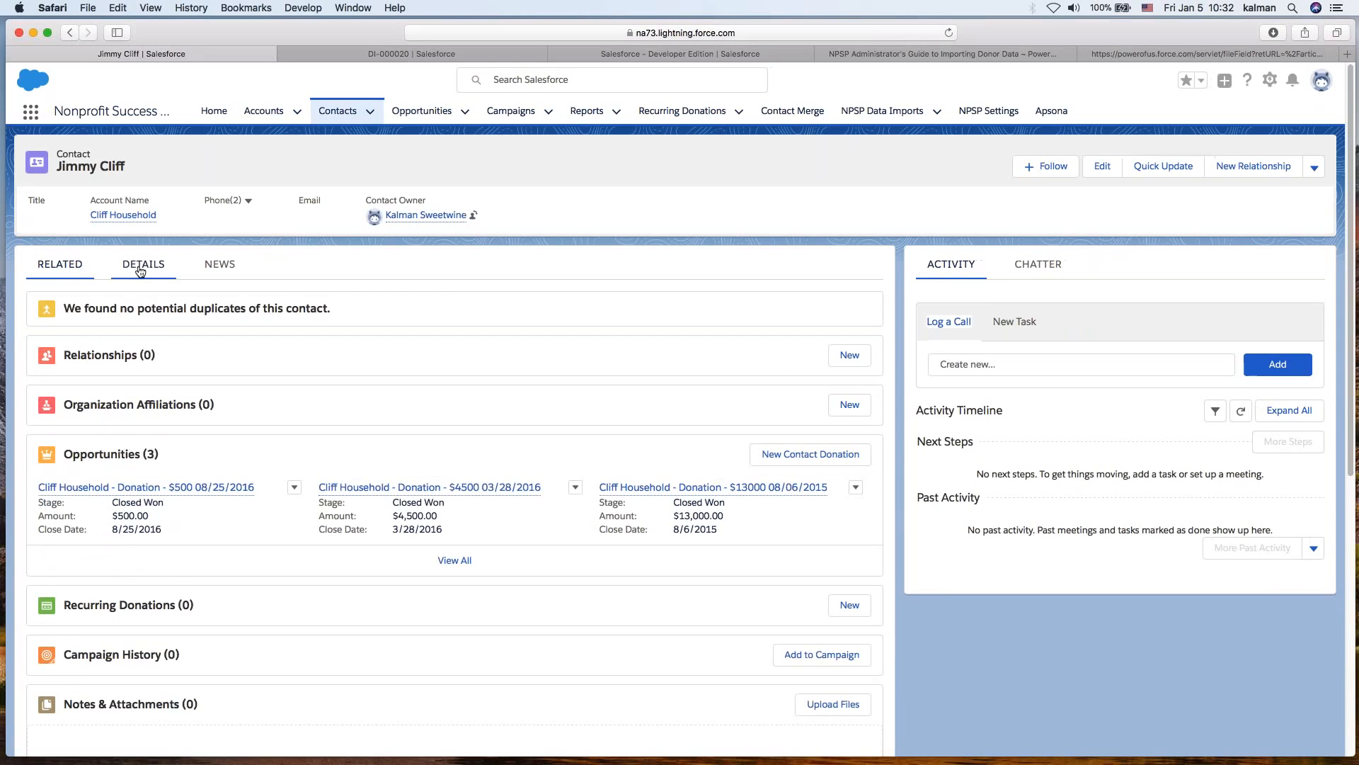
left_click(140, 269)
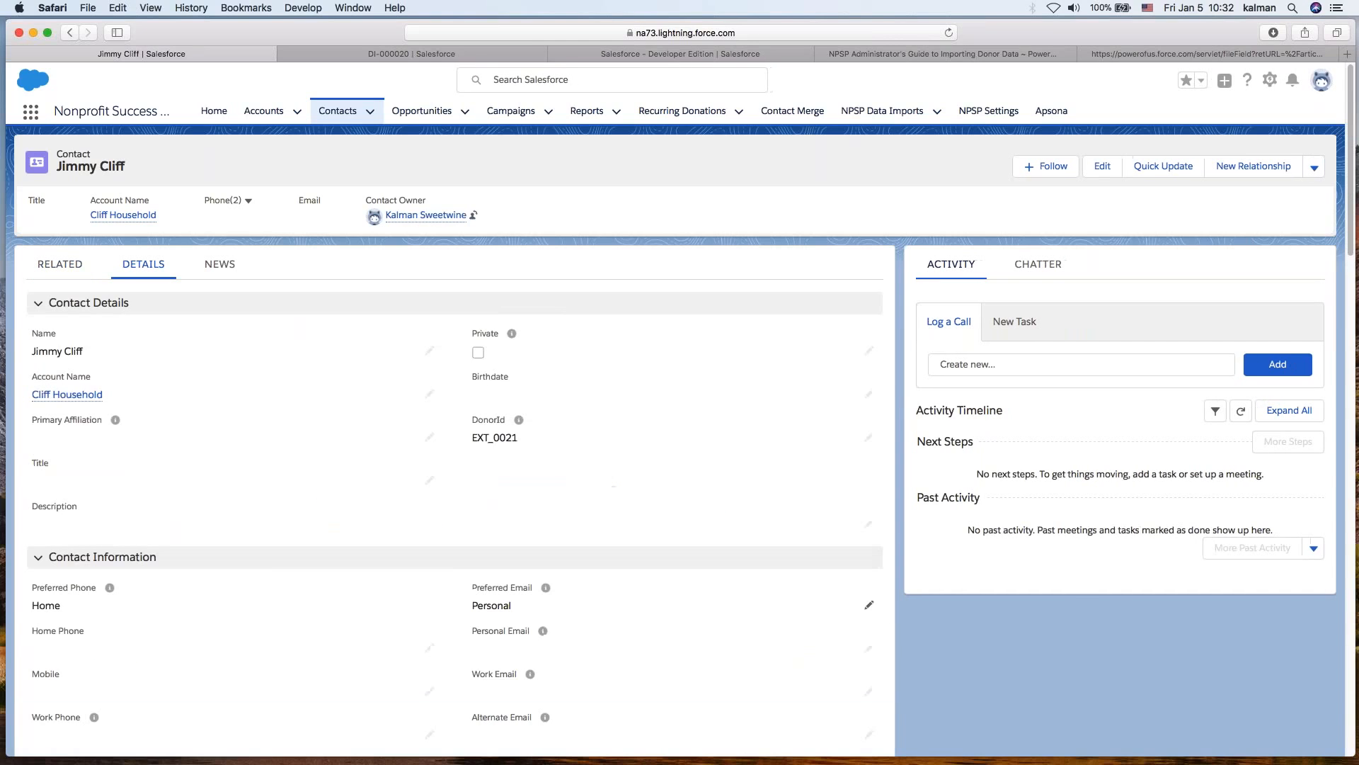
double_click(503, 421)
left_click(394, 52)
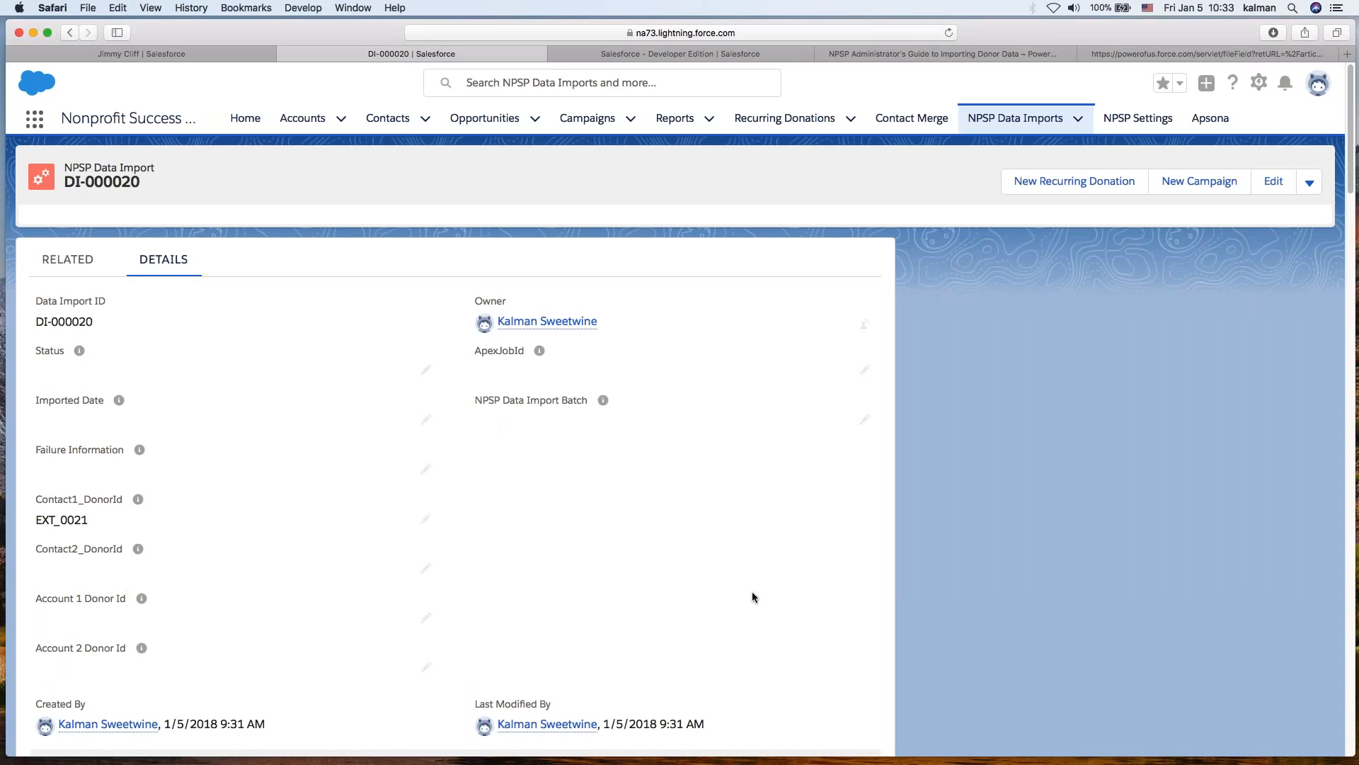
- Scroll through all fields of record DI-000020, then go back to the list
scroll(749, 589, "down", 1)
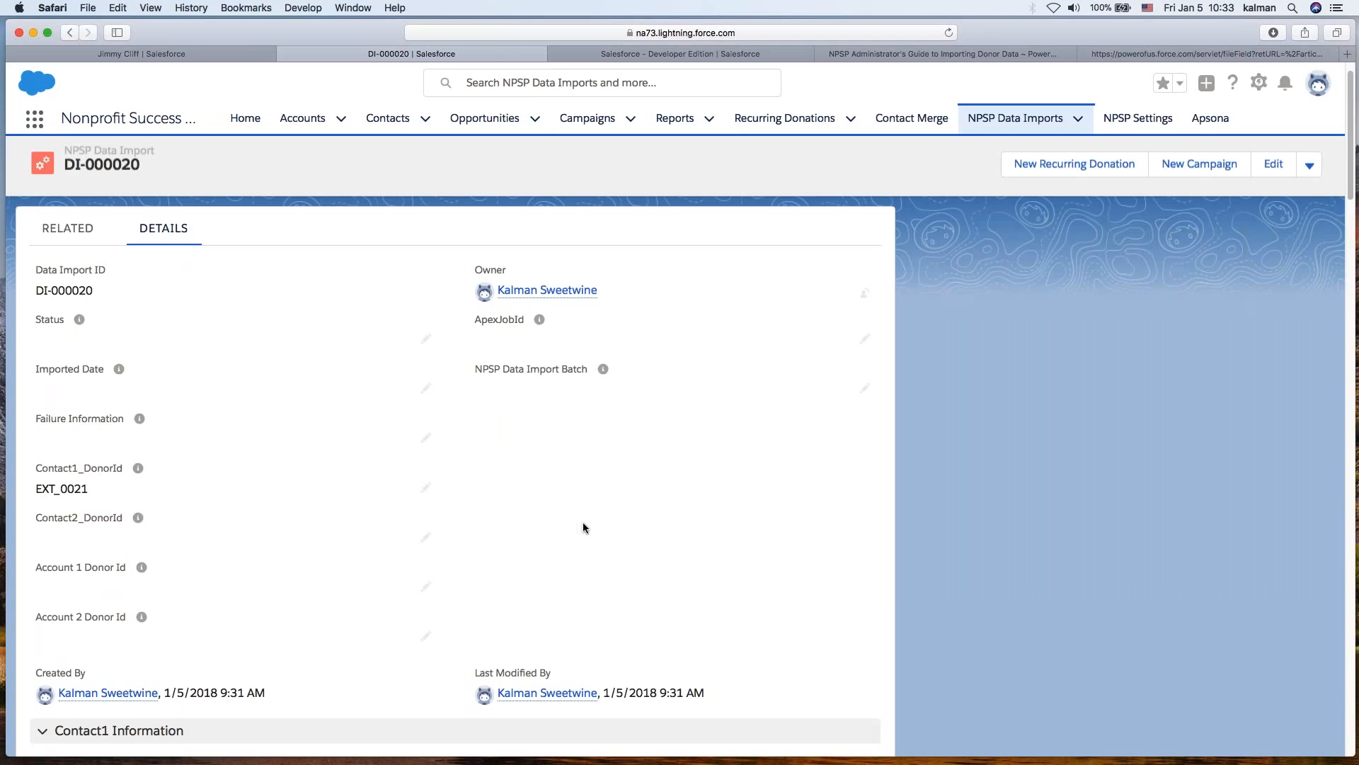
scroll(583, 521, "down", 5)
scroll(575, 593, "down", 5)
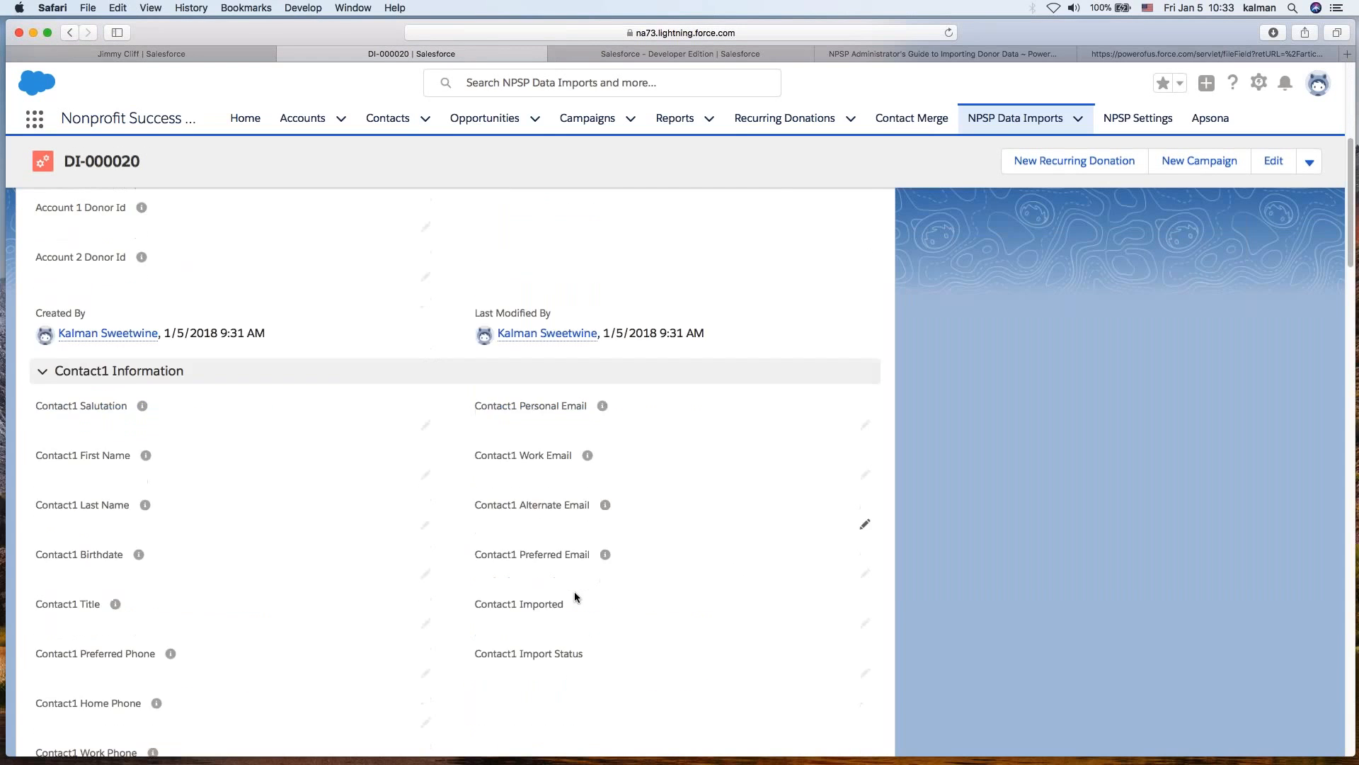
scroll(575, 591, "down", 10)
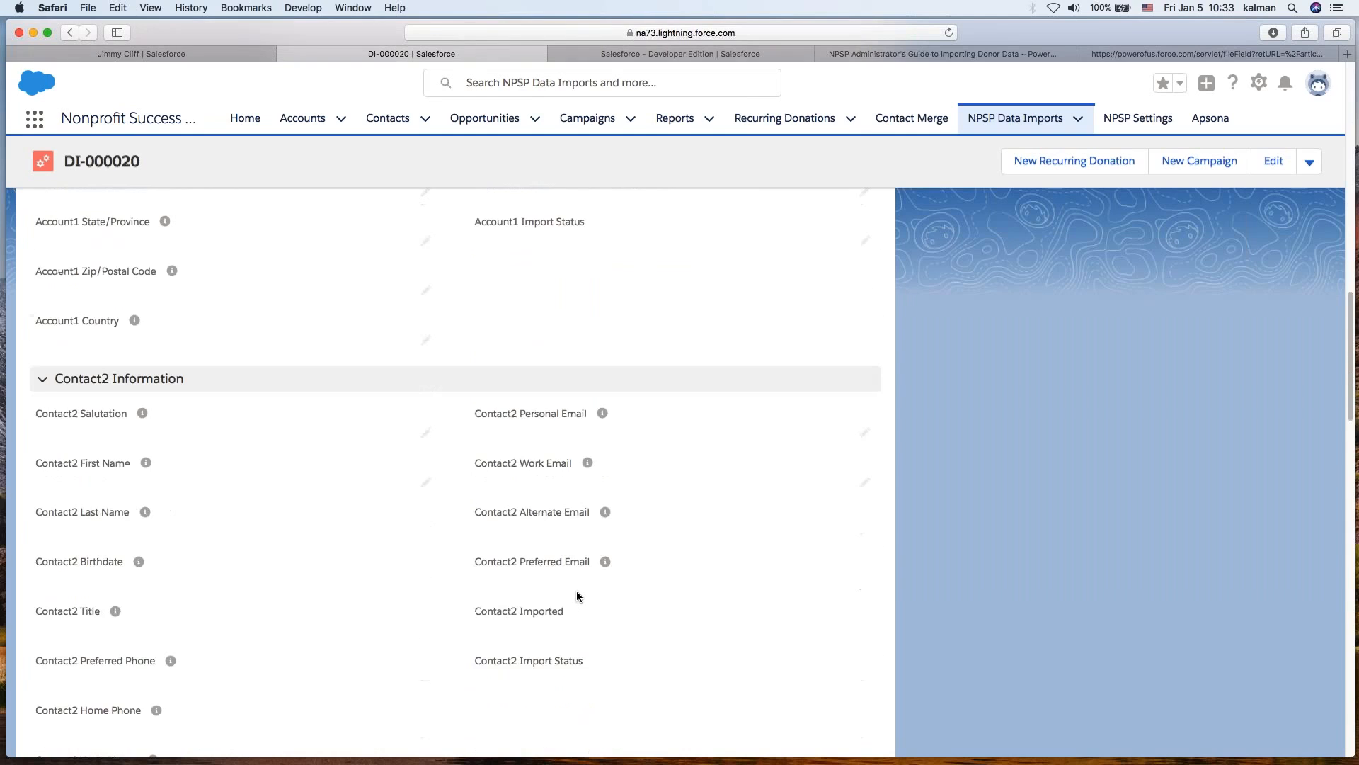
scroll(576, 590, "down", 7)
scroll(576, 590, "down", 14)
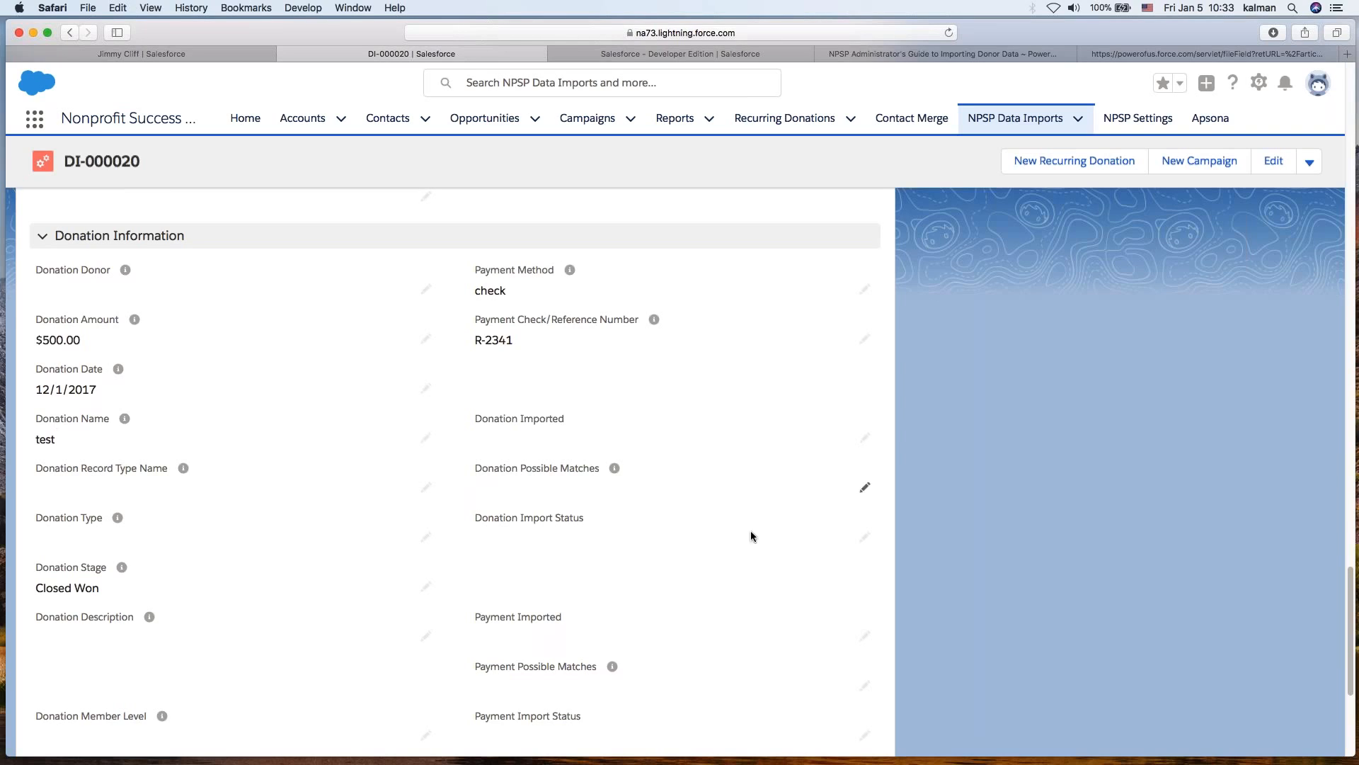
scroll(738, 563, "down", 5)
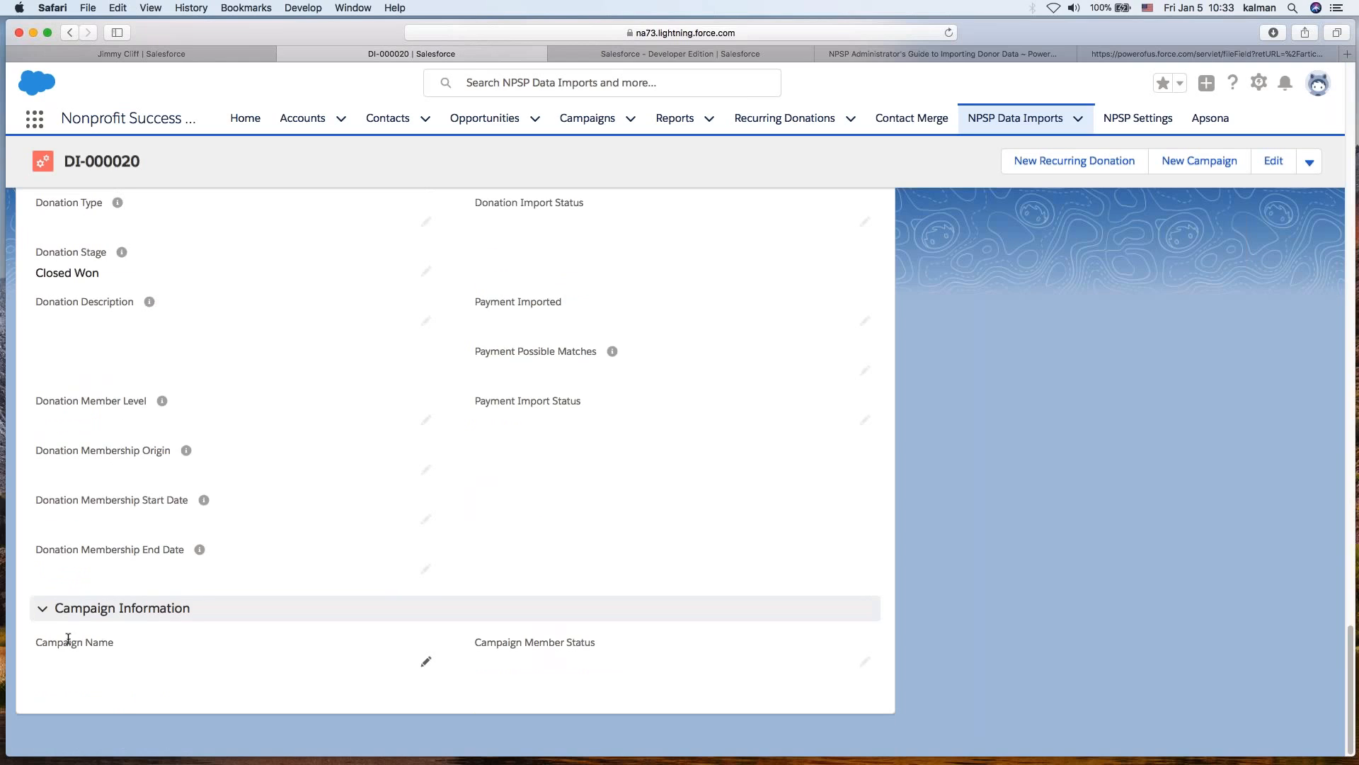
scroll(390, 311, "up", 10)
left_click(70, 33)
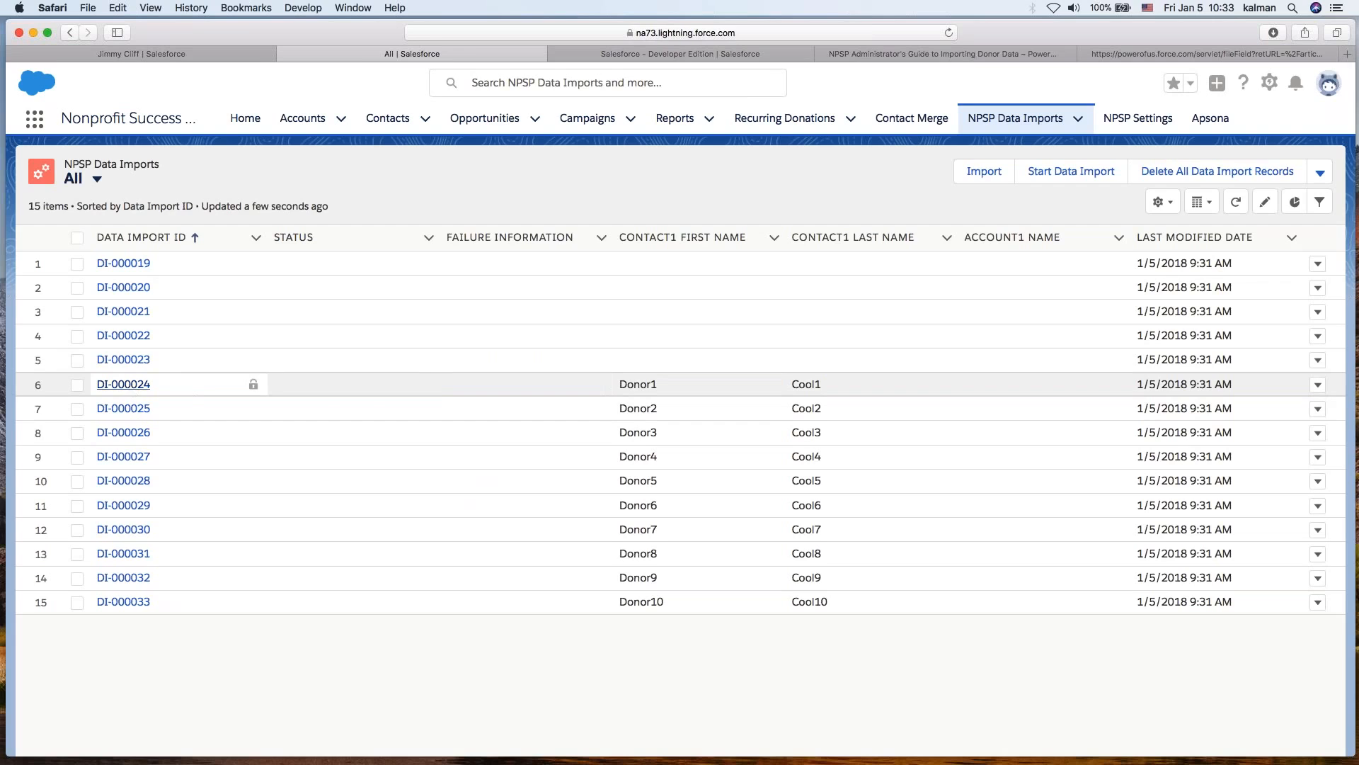
- Examine record DI-000024's donor ID, contact, address, donation and campaign fields, then go back to the list
left_click(131, 385)
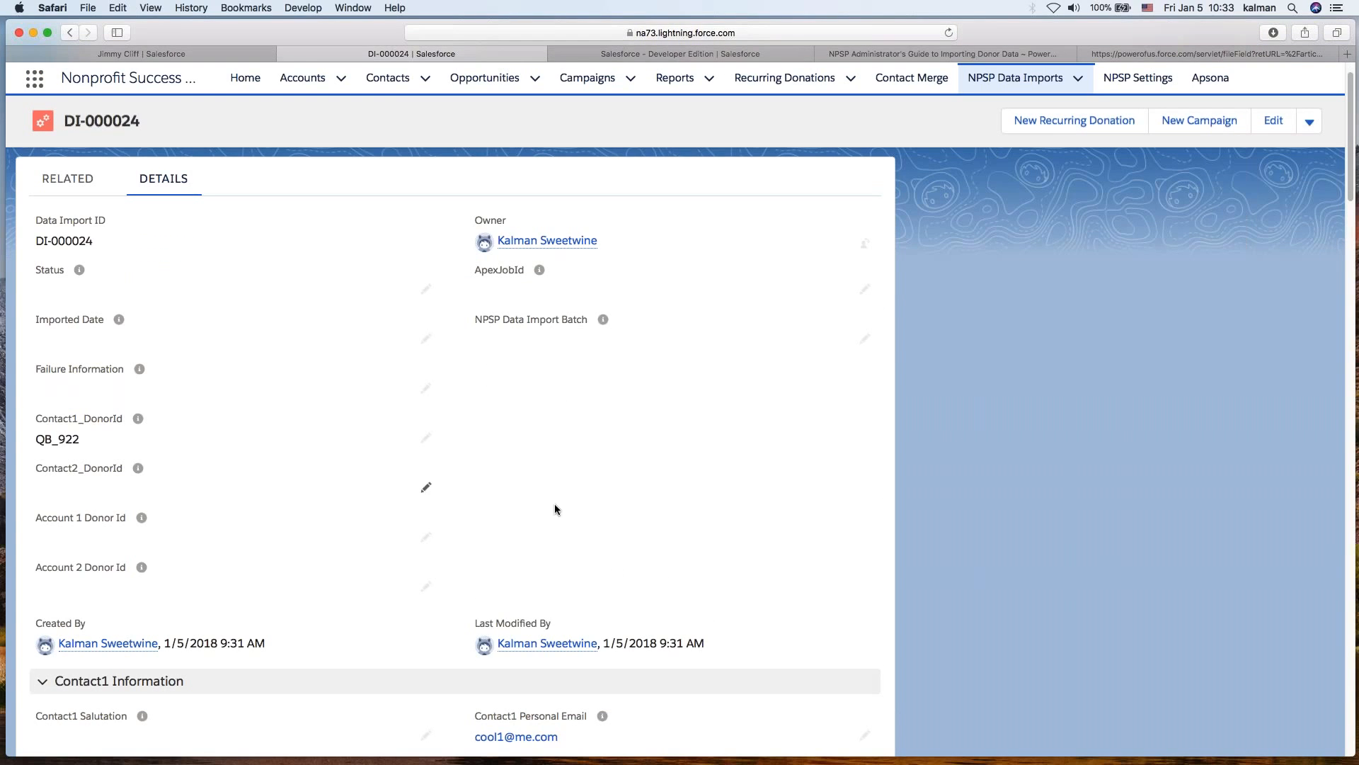
scroll(583, 528, "down", 3)
scroll(582, 543, "down", 3)
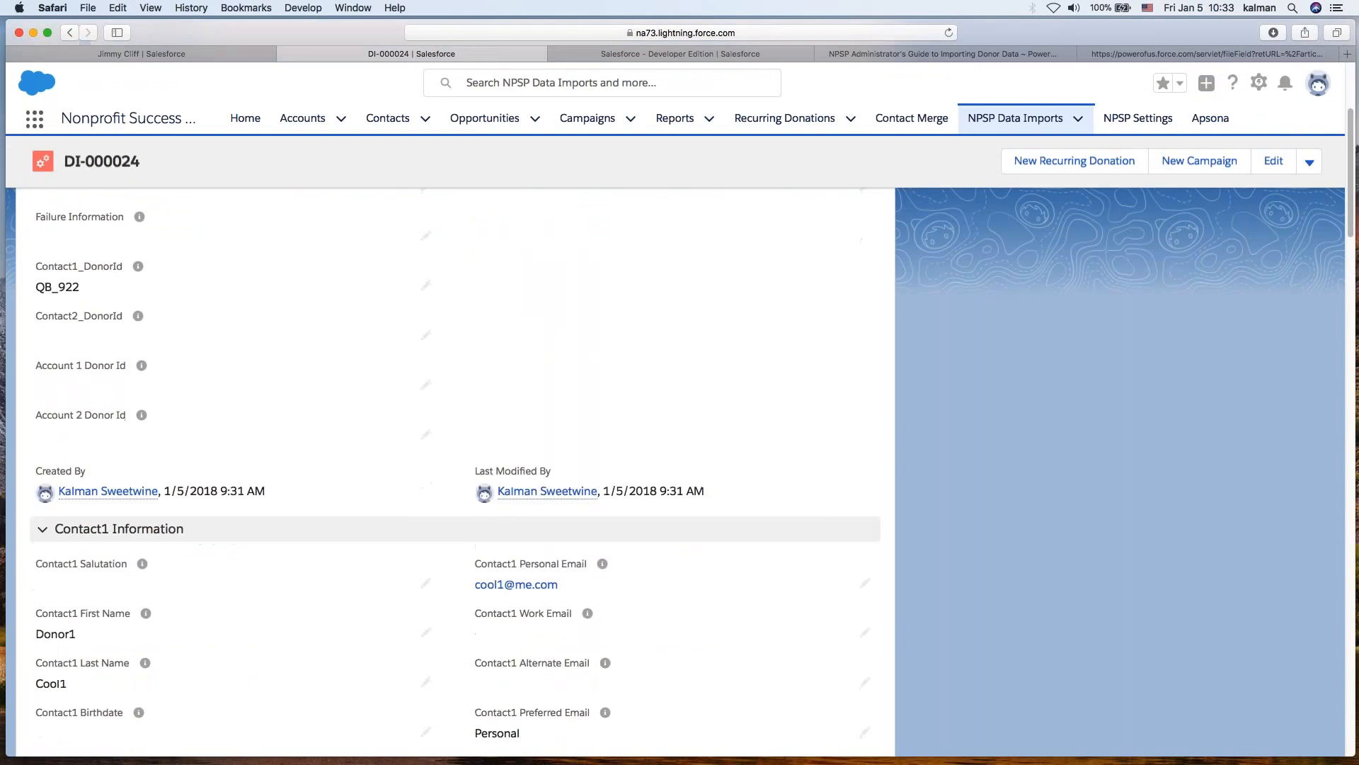
scroll(727, 601, "down", 20)
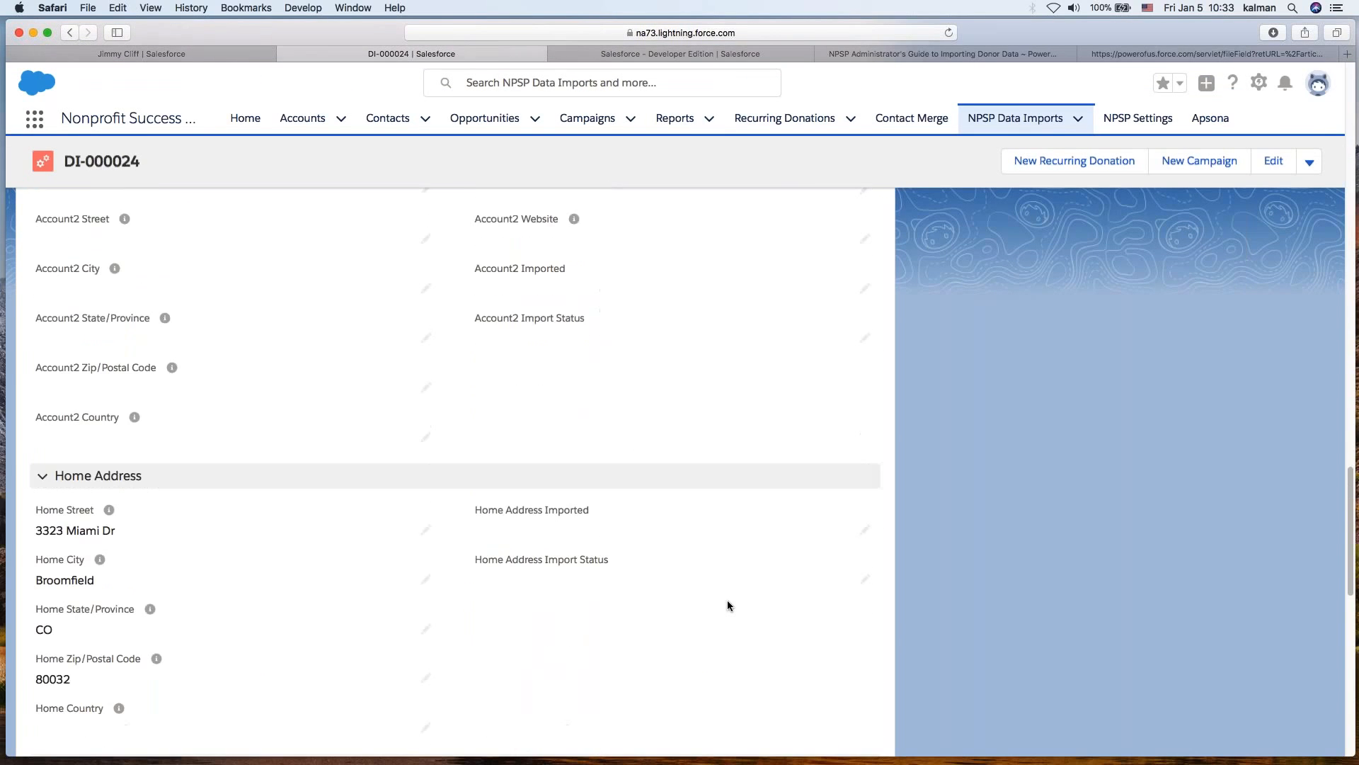
scroll(727, 602, "down", 3)
scroll(547, 507, "down", 6)
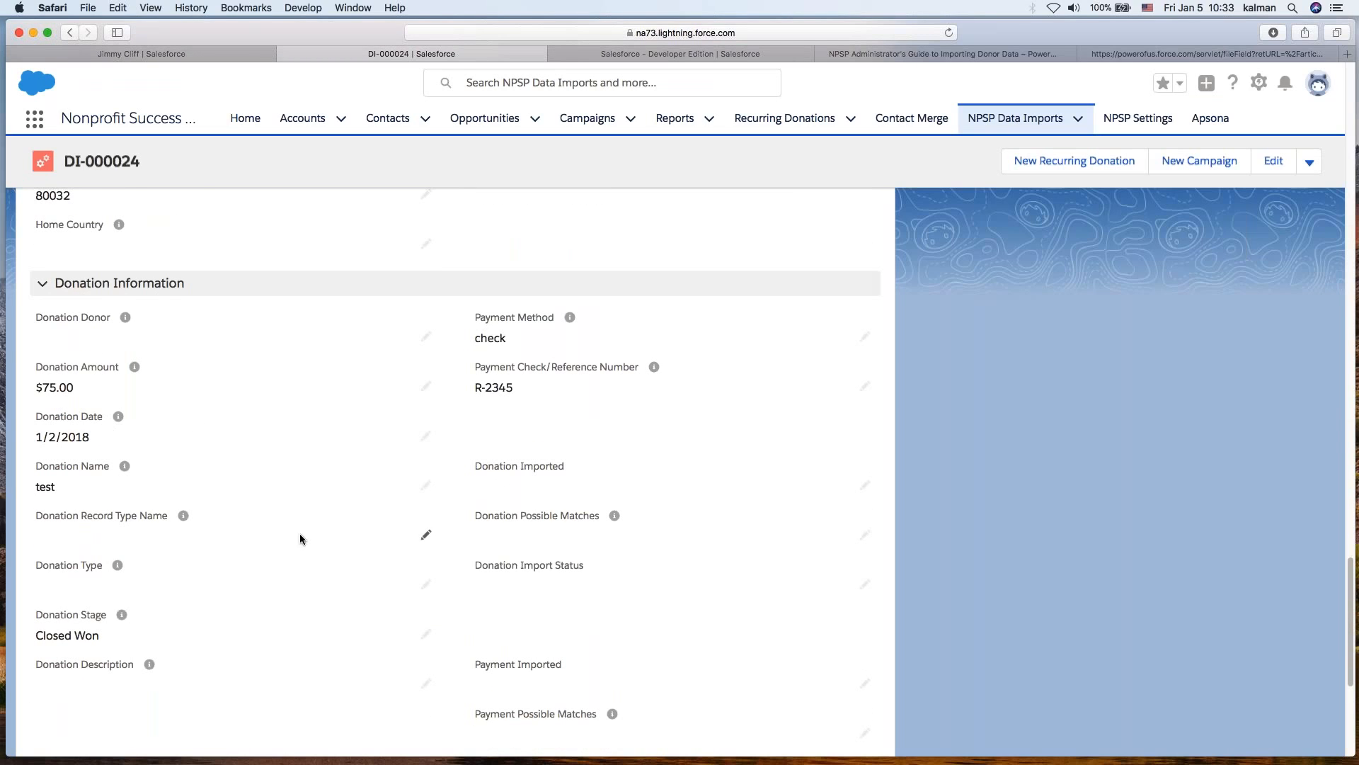
scroll(300, 533, "down", 7)
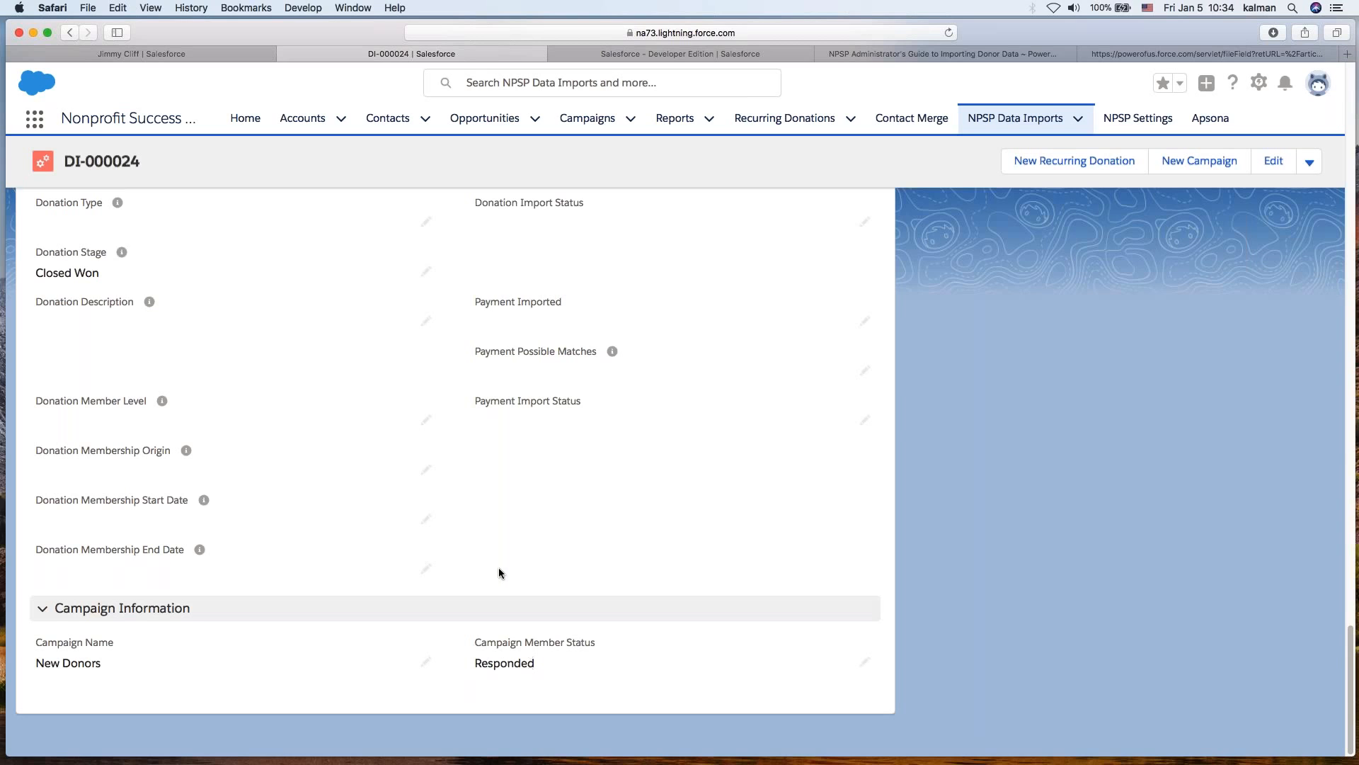
scroll(500, 572, "up", 15)
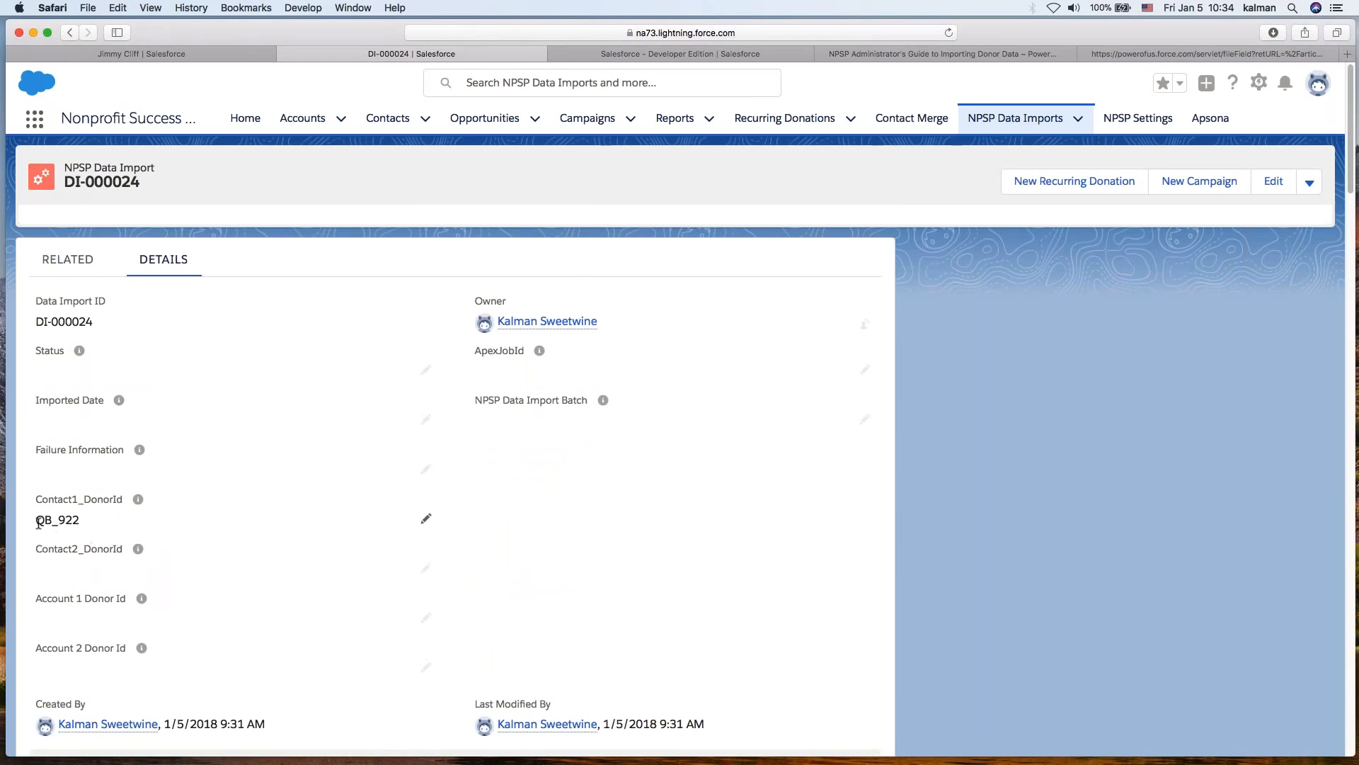
double_click(76, 522)
left_click(1144, 568)
scroll(601, 643, "down", 6)
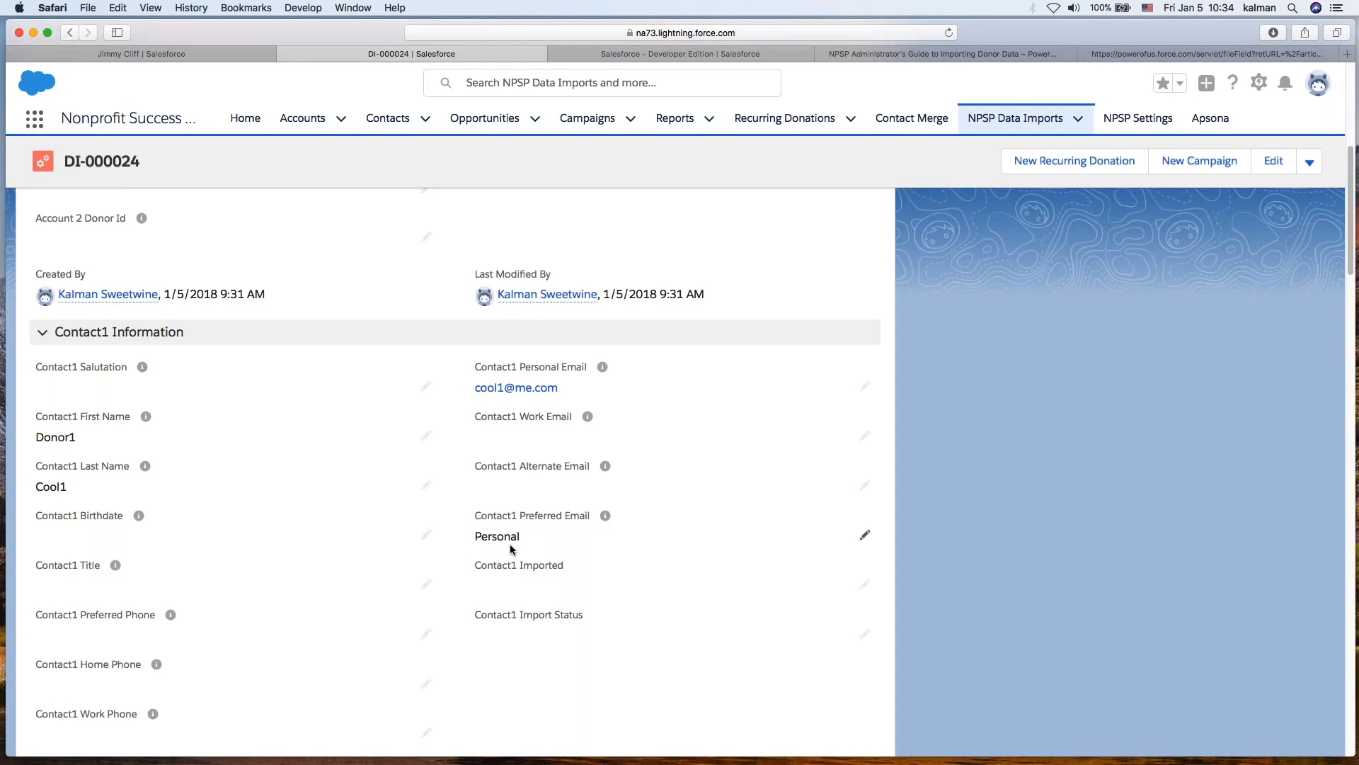
scroll(499, 542, "up", 6)
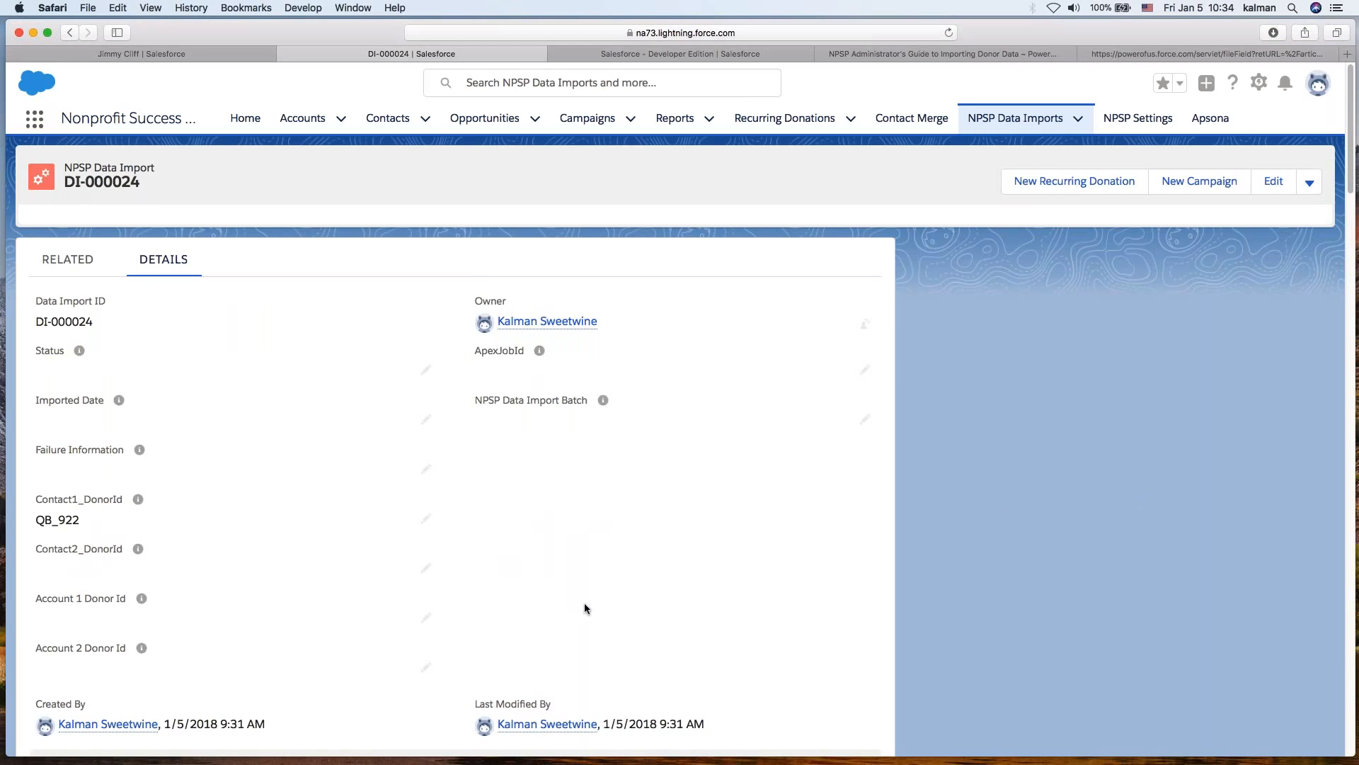
left_click(68, 33)
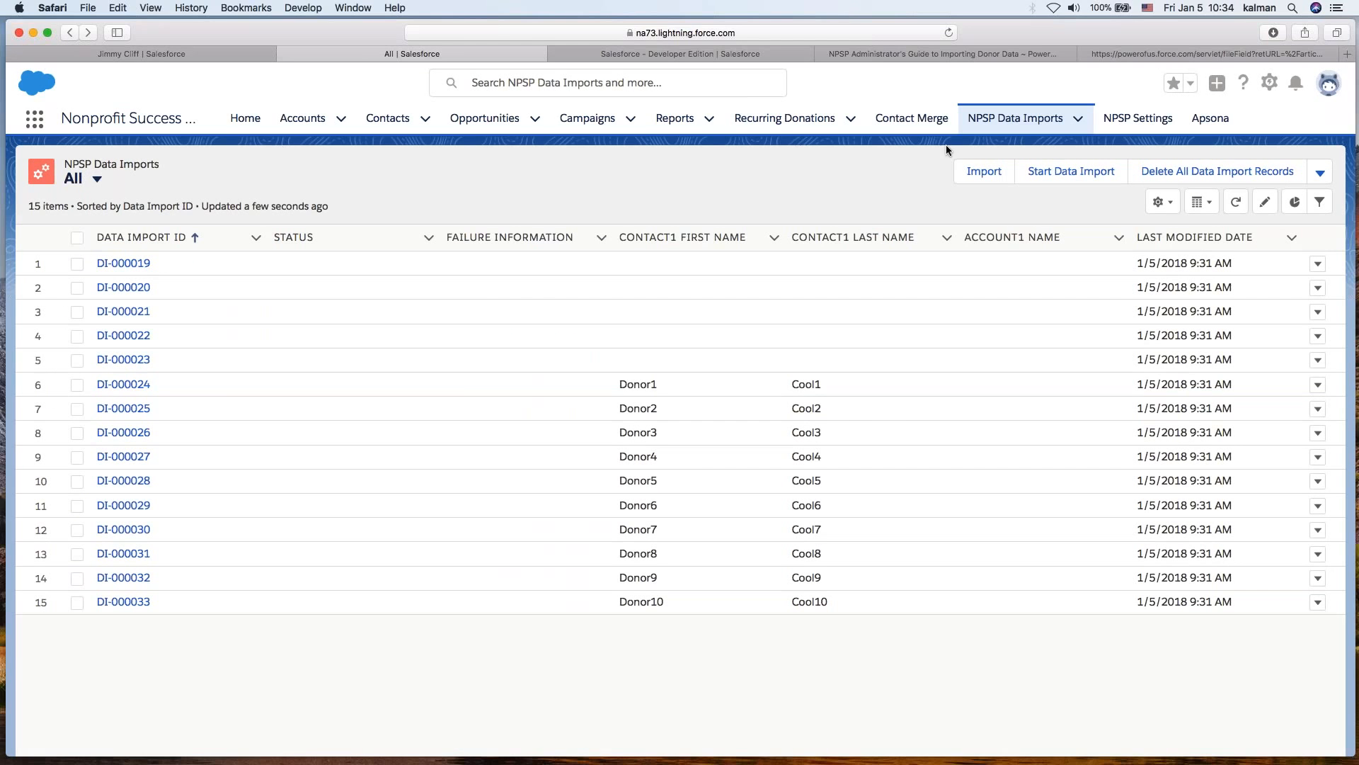
- Open the standard Import wizard, then go back to the NPSP Data Imports list
left_click(978, 174)
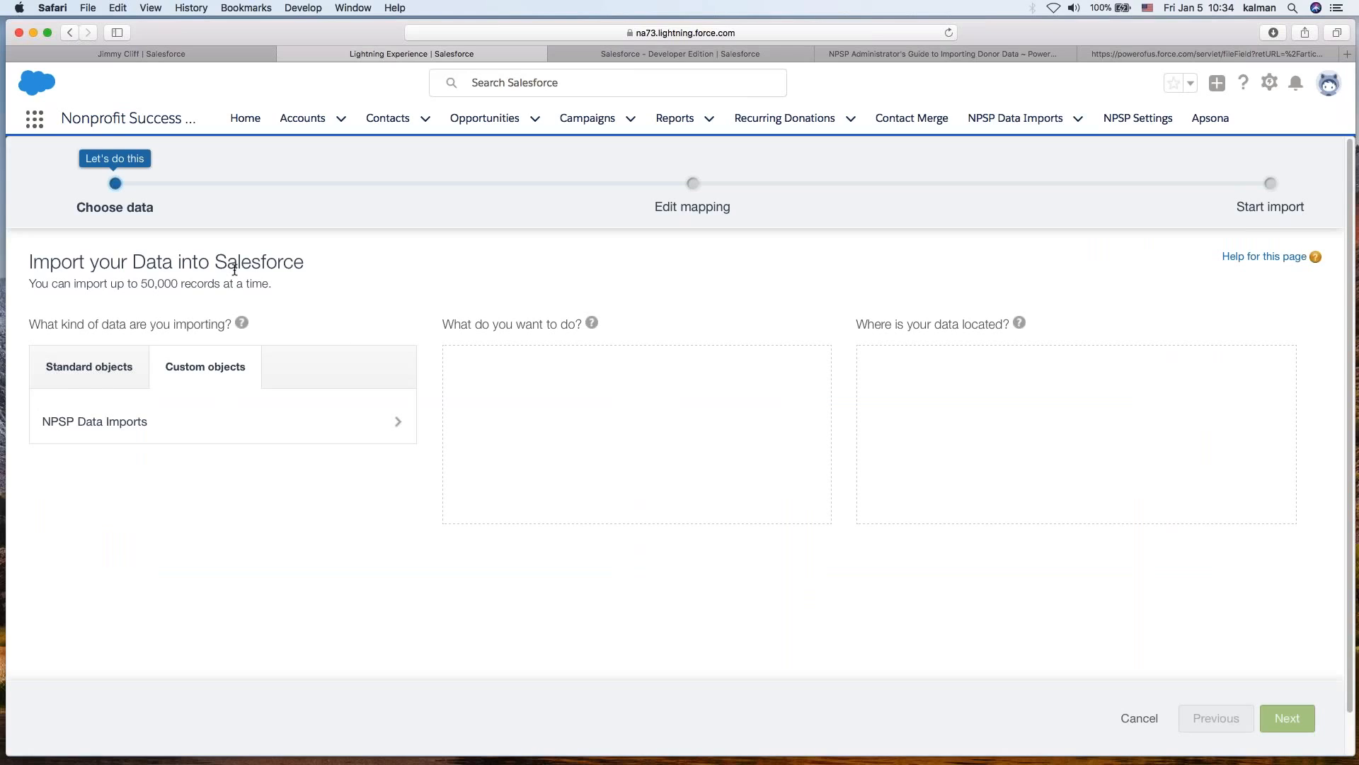
left_click(65, 31)
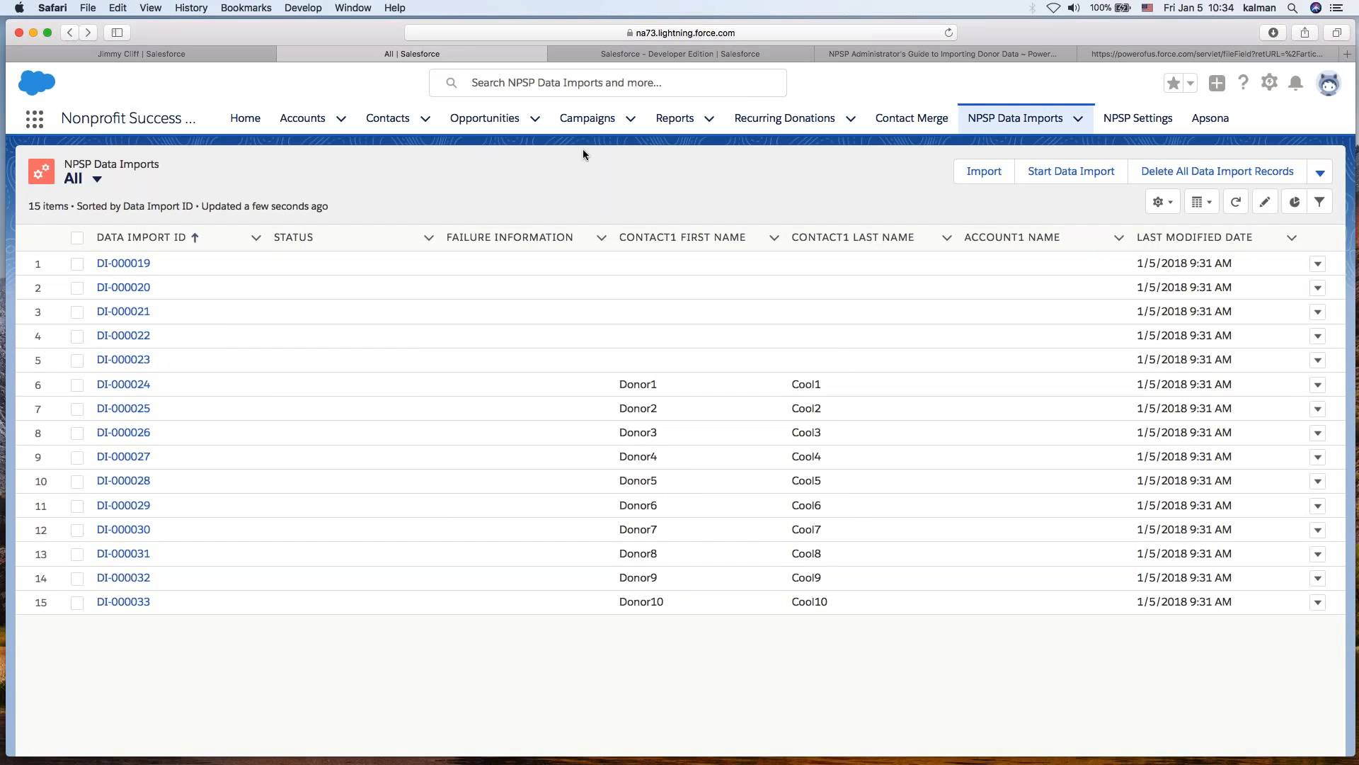
- Switch the list view to To Be Imported and open Start Data Import
left_click(76, 181)
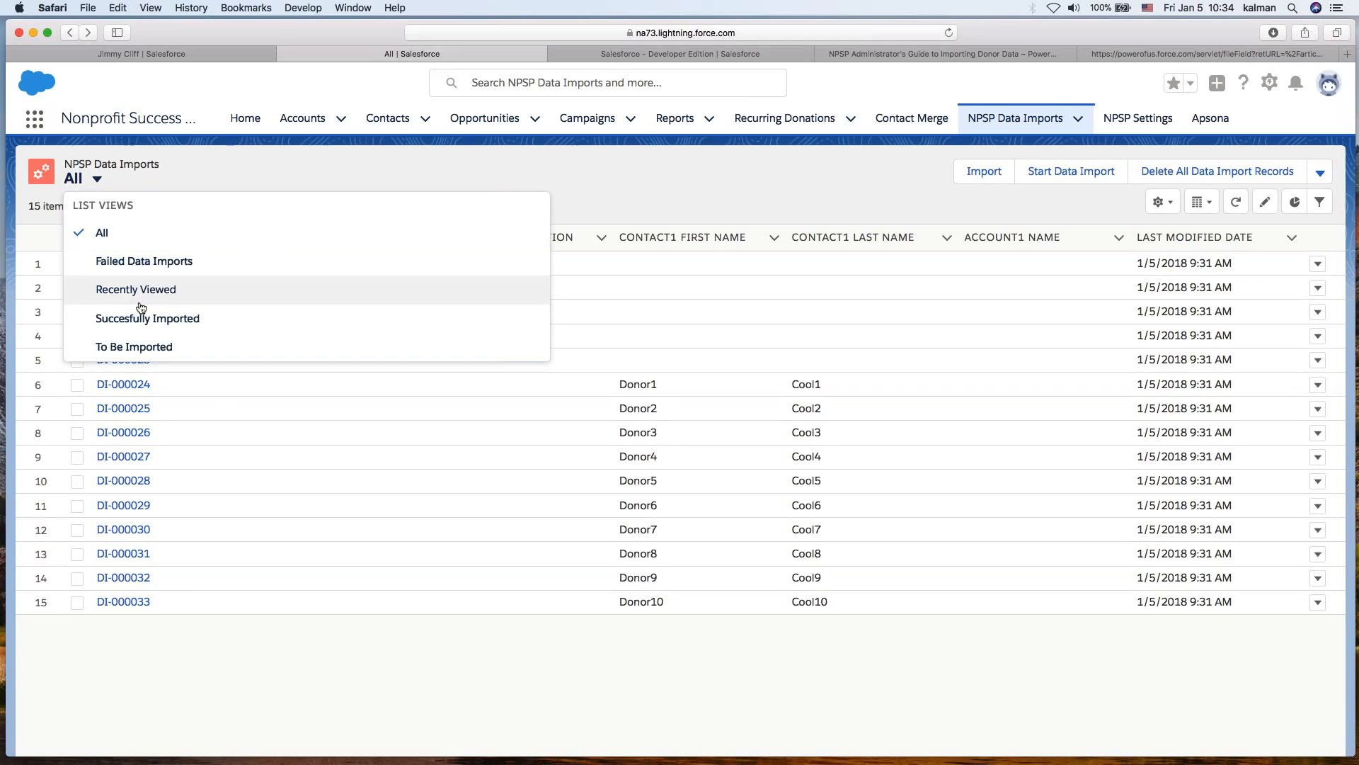
left_click(167, 347)
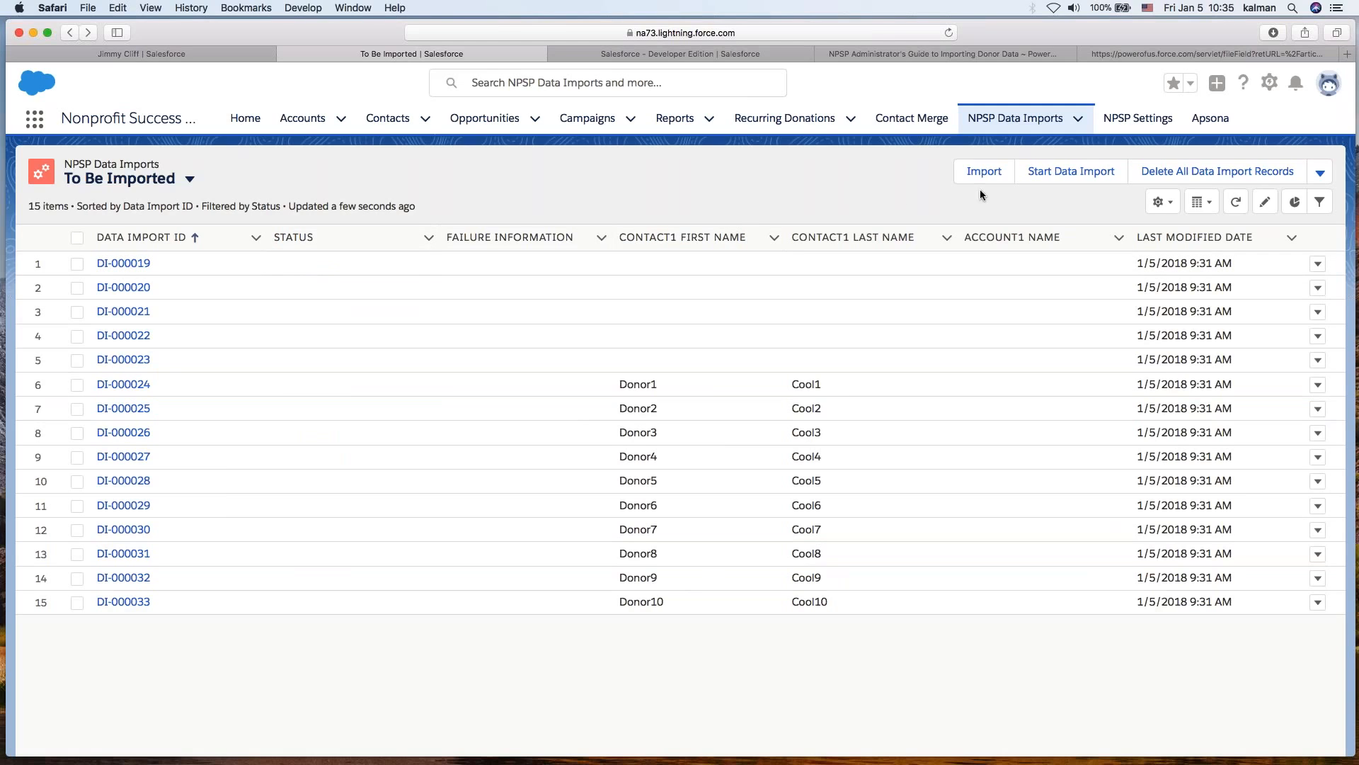
left_click(1052, 178)
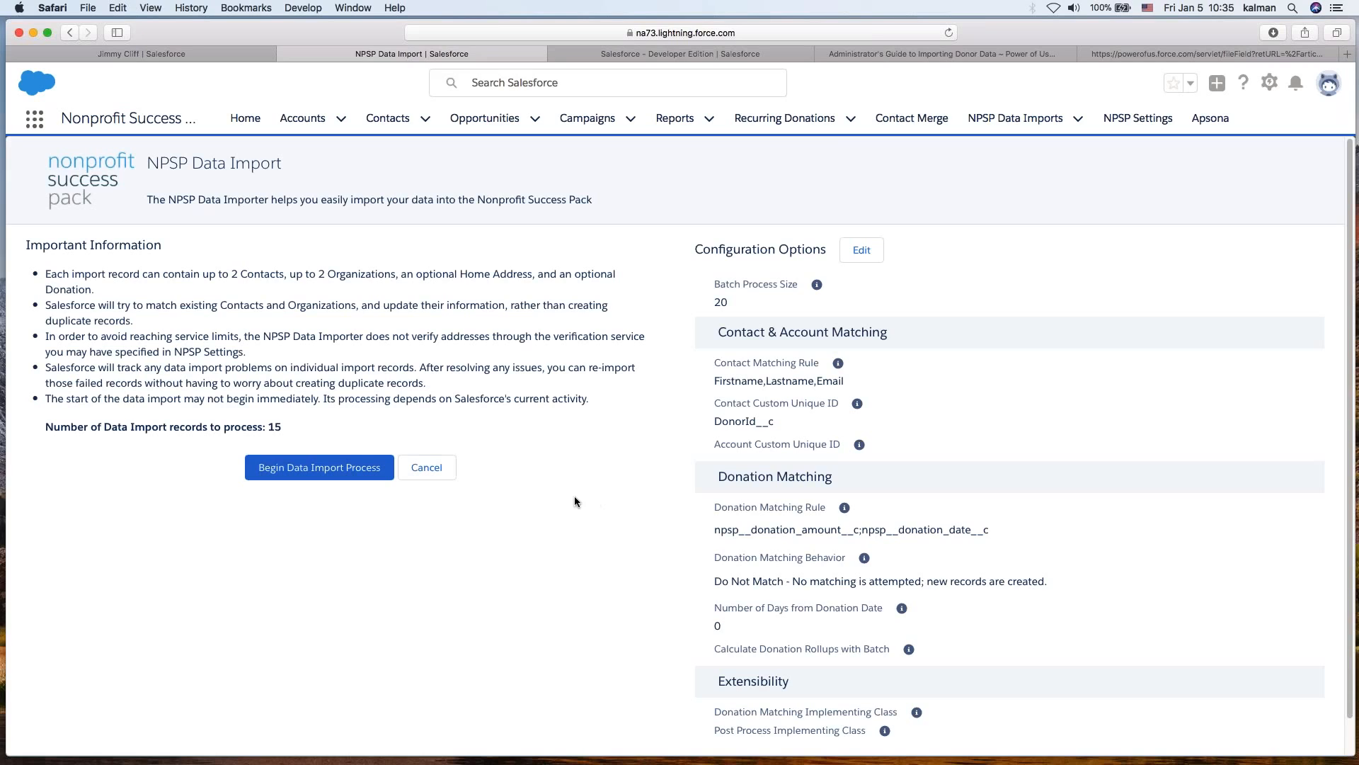
- Read the important information notes, then switch to the NPSP Administrator's Guide tab
left_click_drag(28, 245, 517, 413)
left_click(517, 413)
left_click(1158, 54)
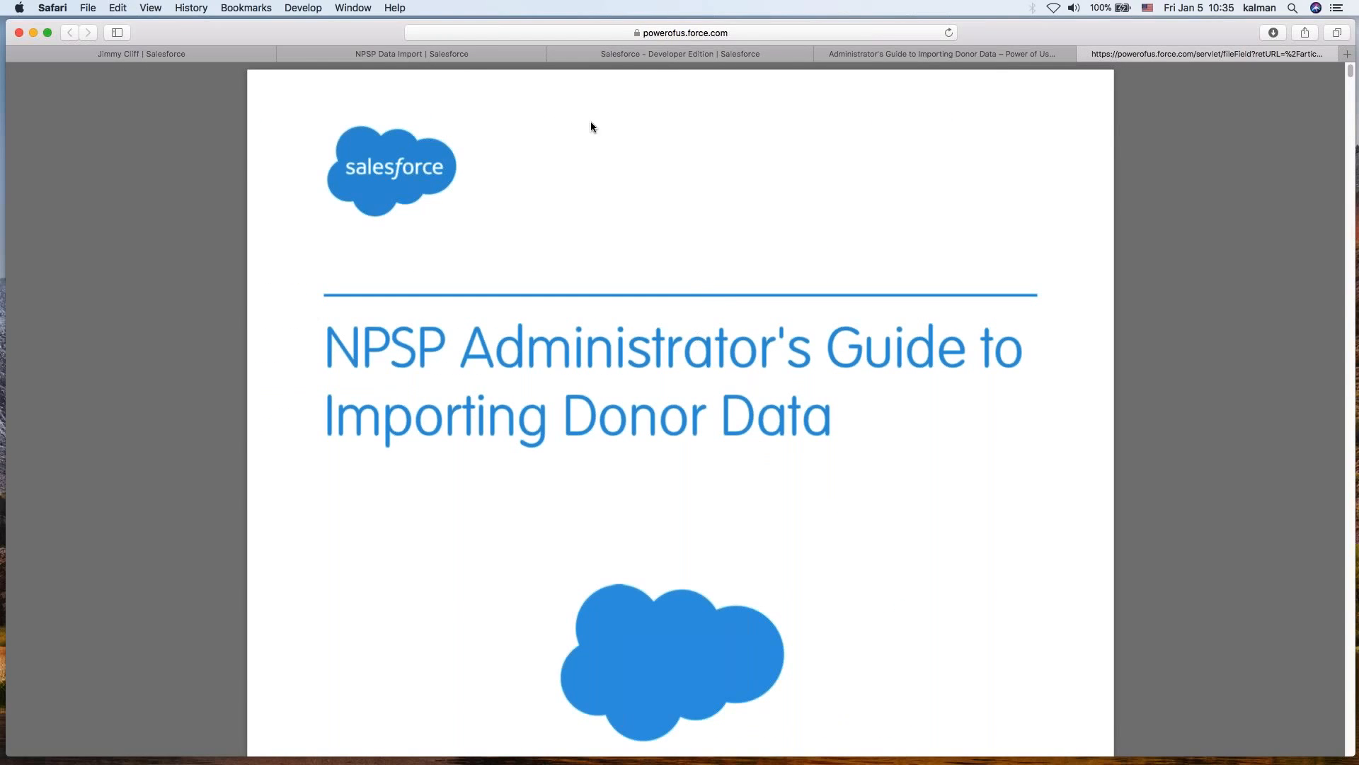
- Return to the NPSP Data Import page, open its configuration options for editing, review the batch size and matching rules, and save
left_click(639, 53)
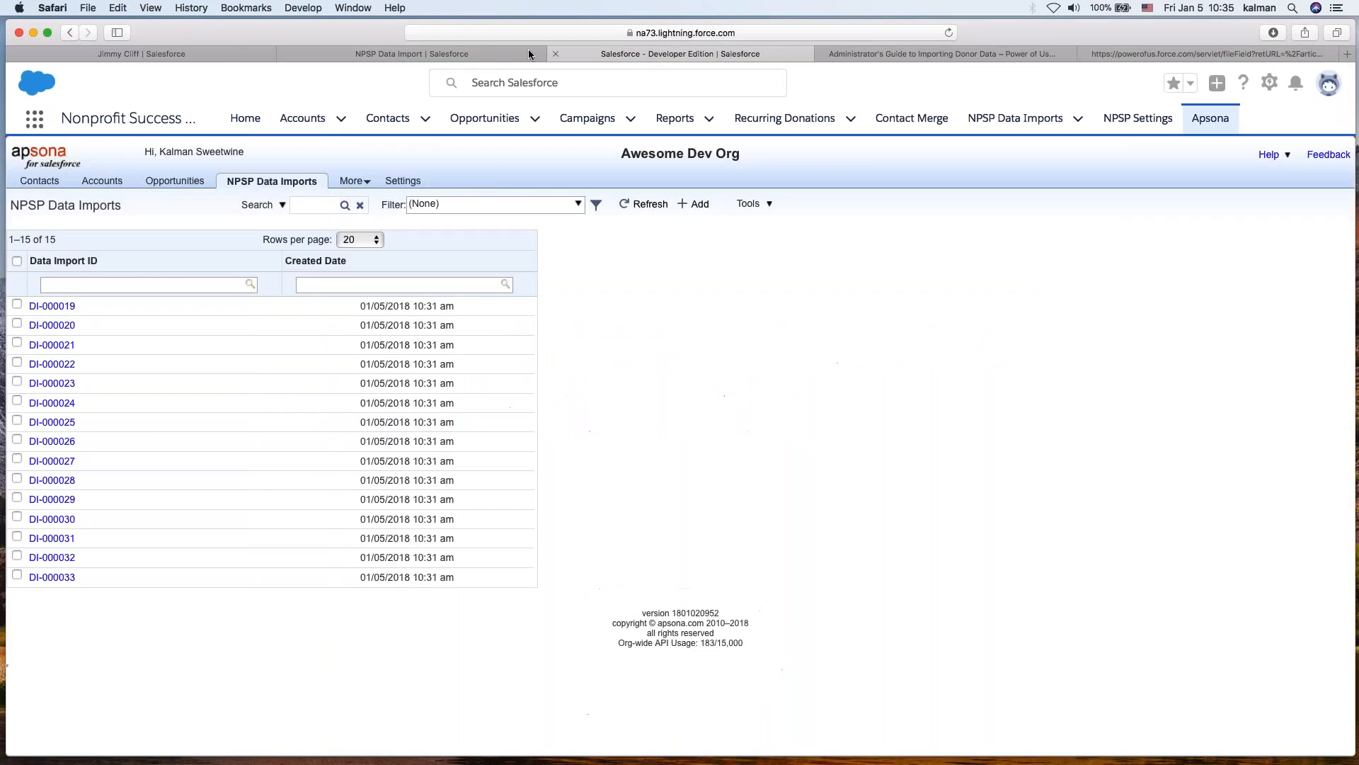
left_click(464, 53)
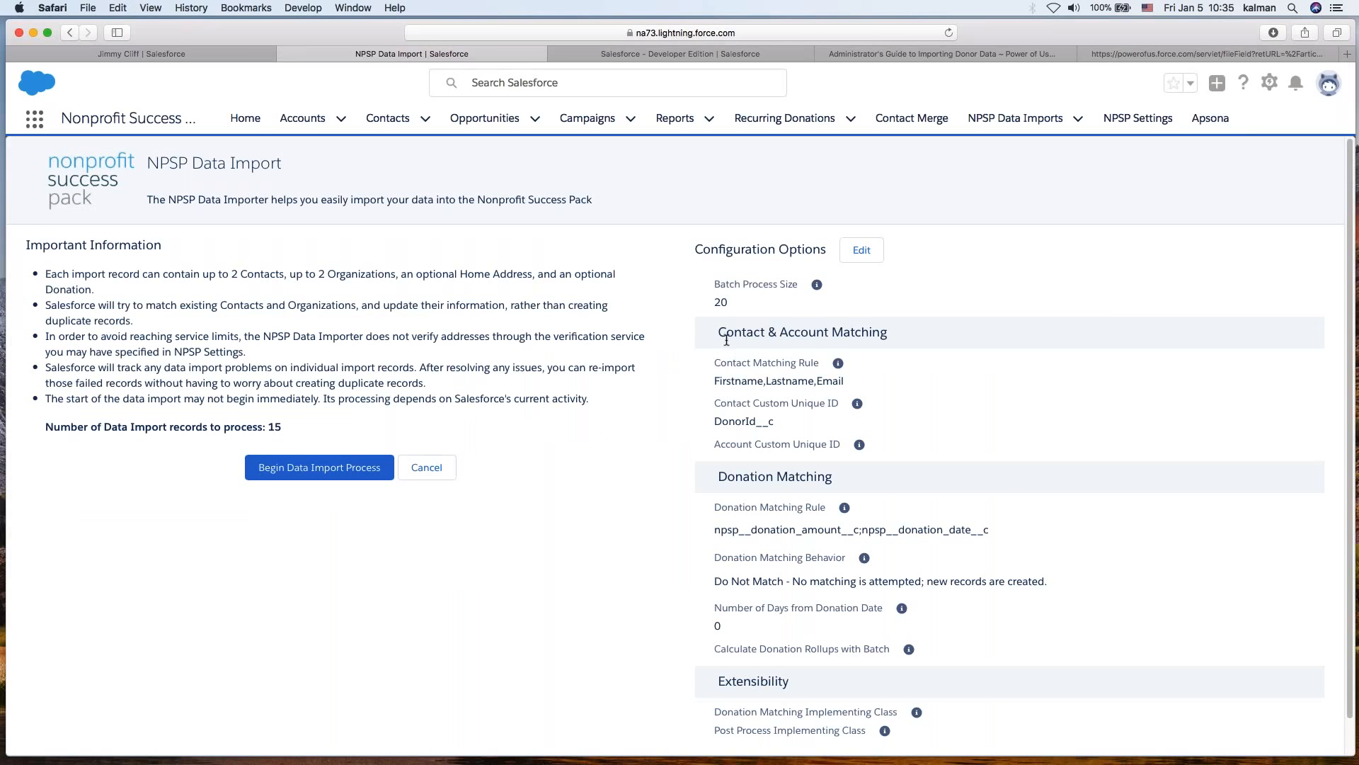
left_click(861, 252)
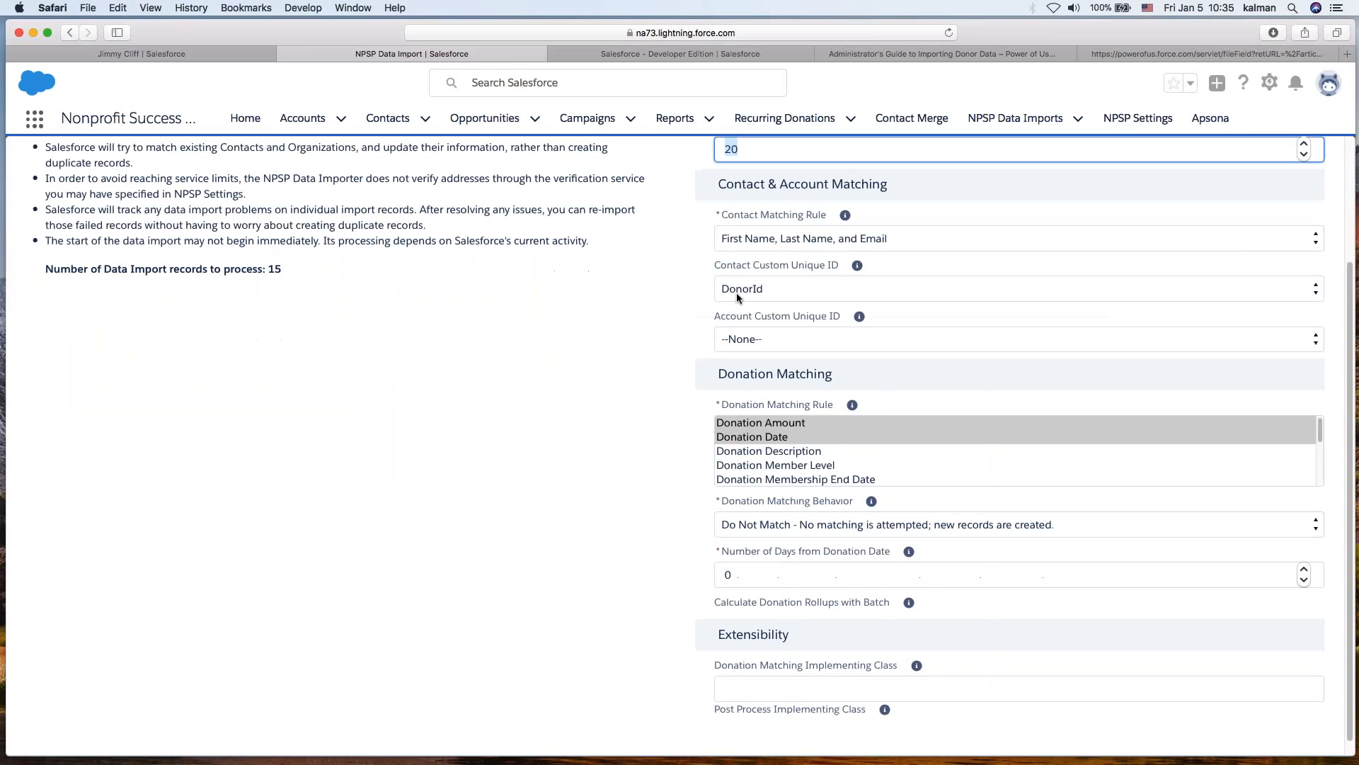
scroll(582, 431, "up", 3)
left_click(760, 270)
double_click(760, 271)
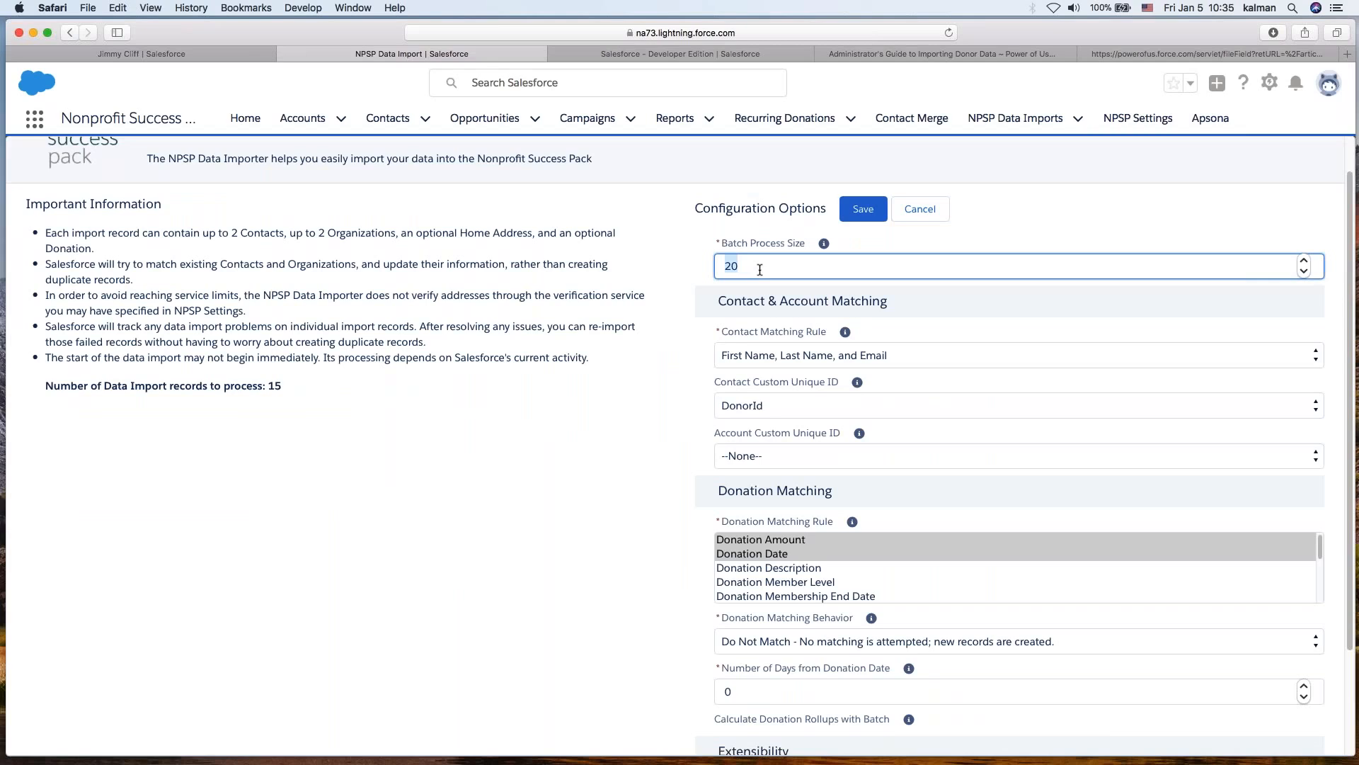
left_click(559, 531)
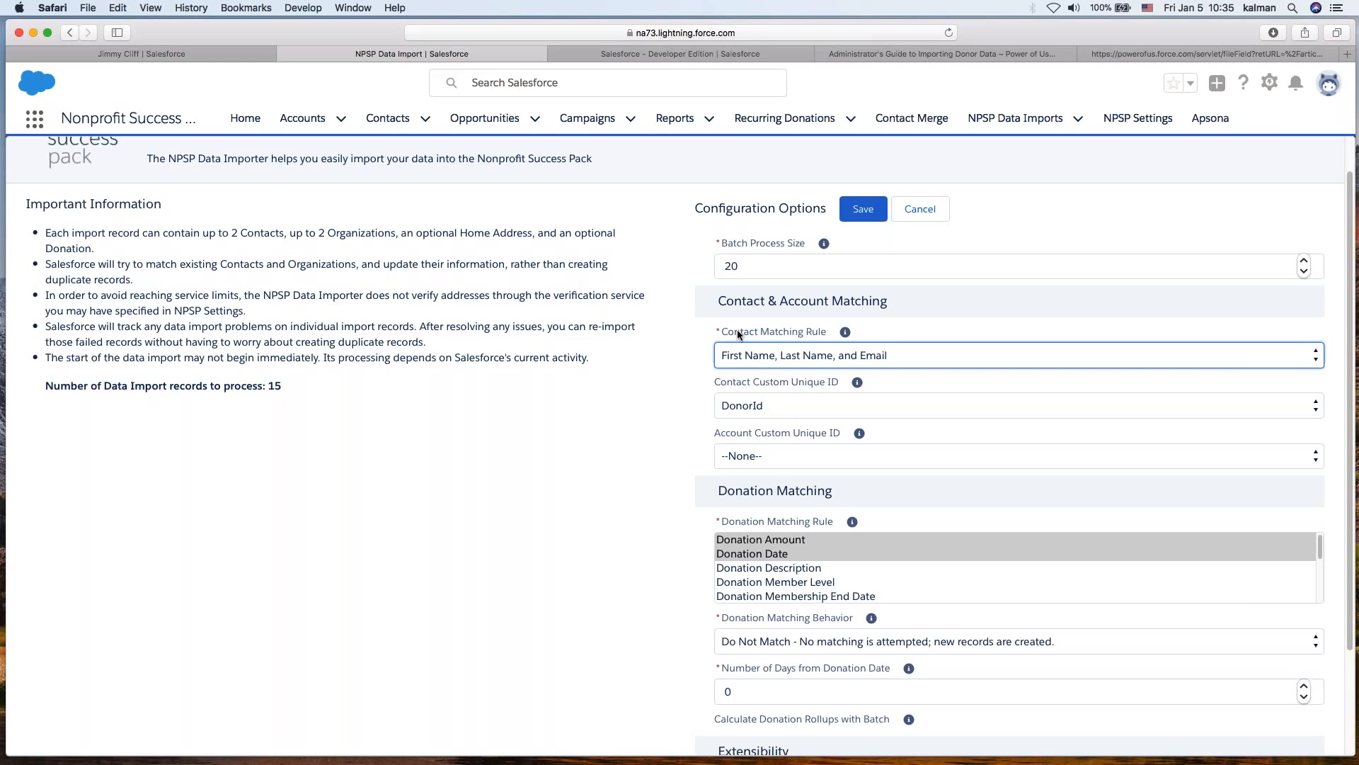
left_click(756, 354)
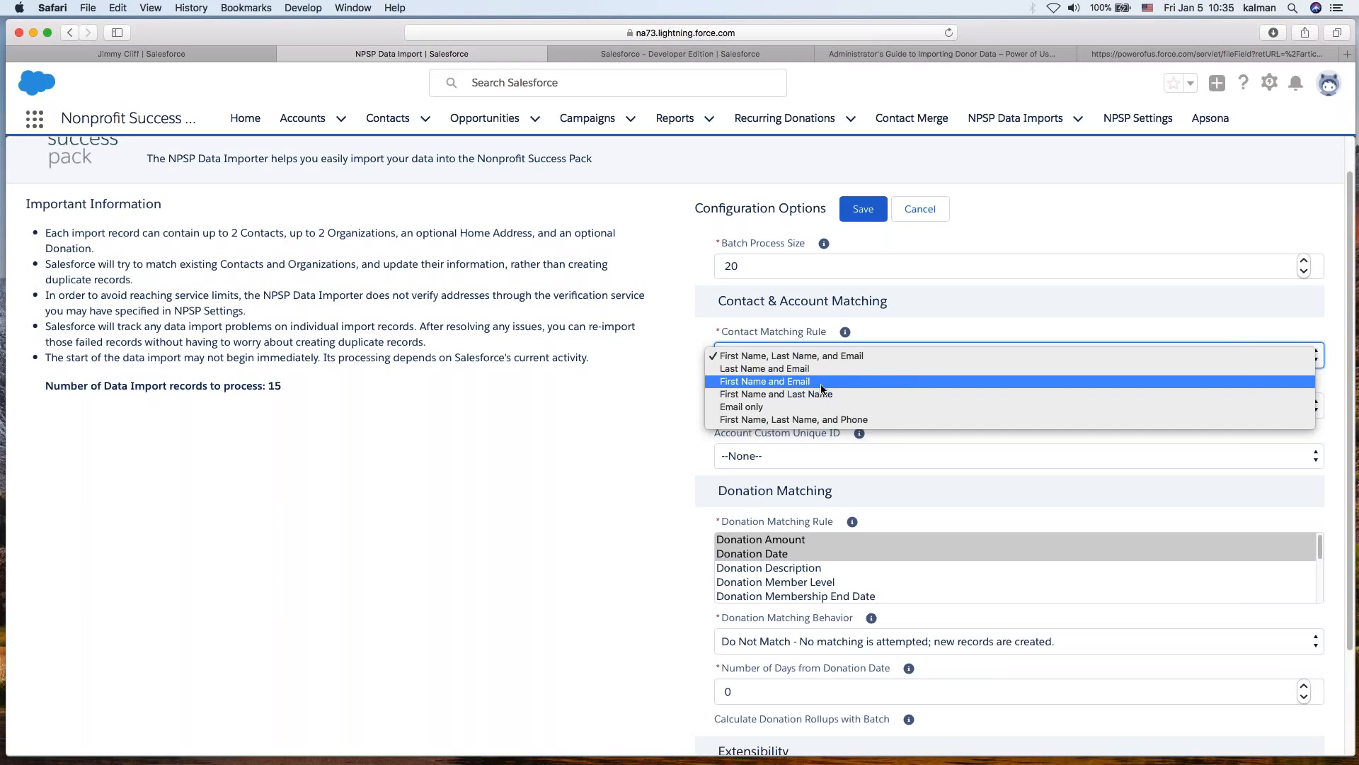
left_click(630, 447)
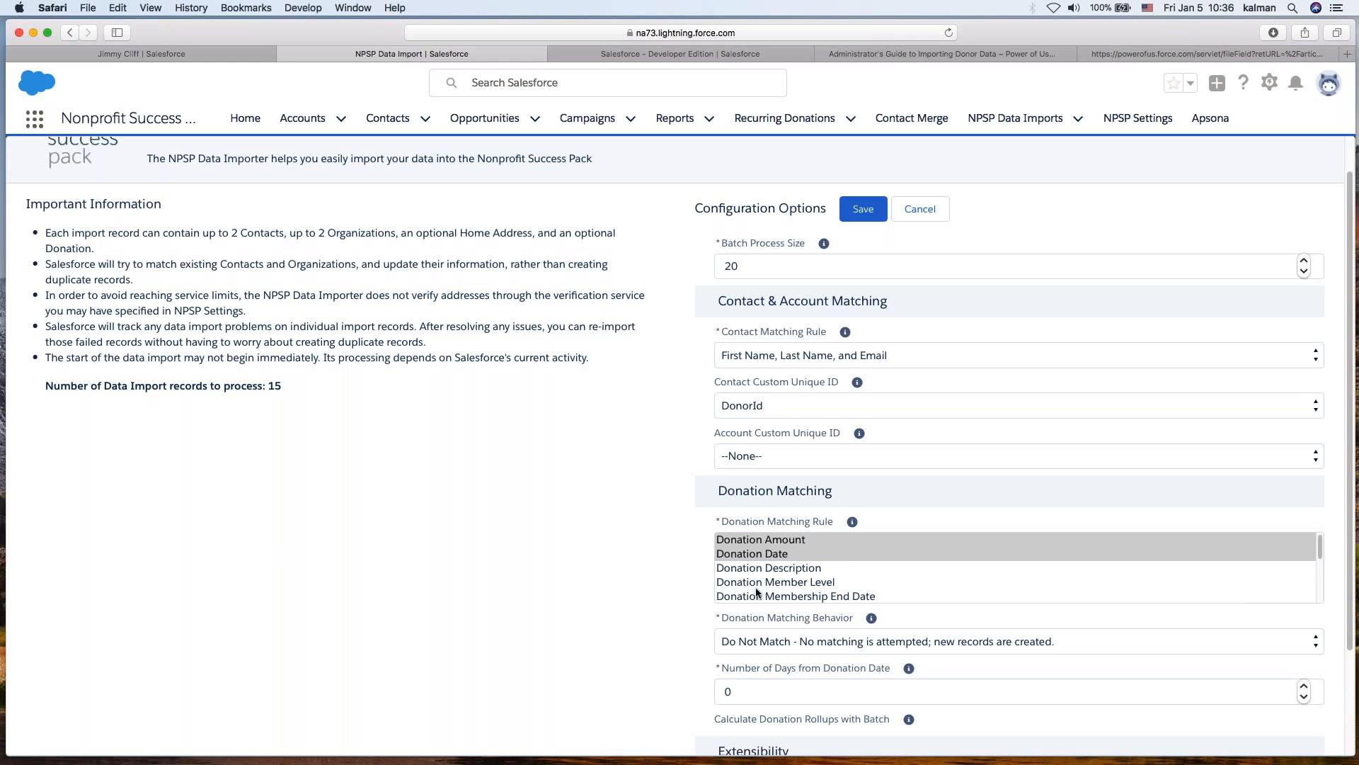
scroll(633, 588, "down", 4)
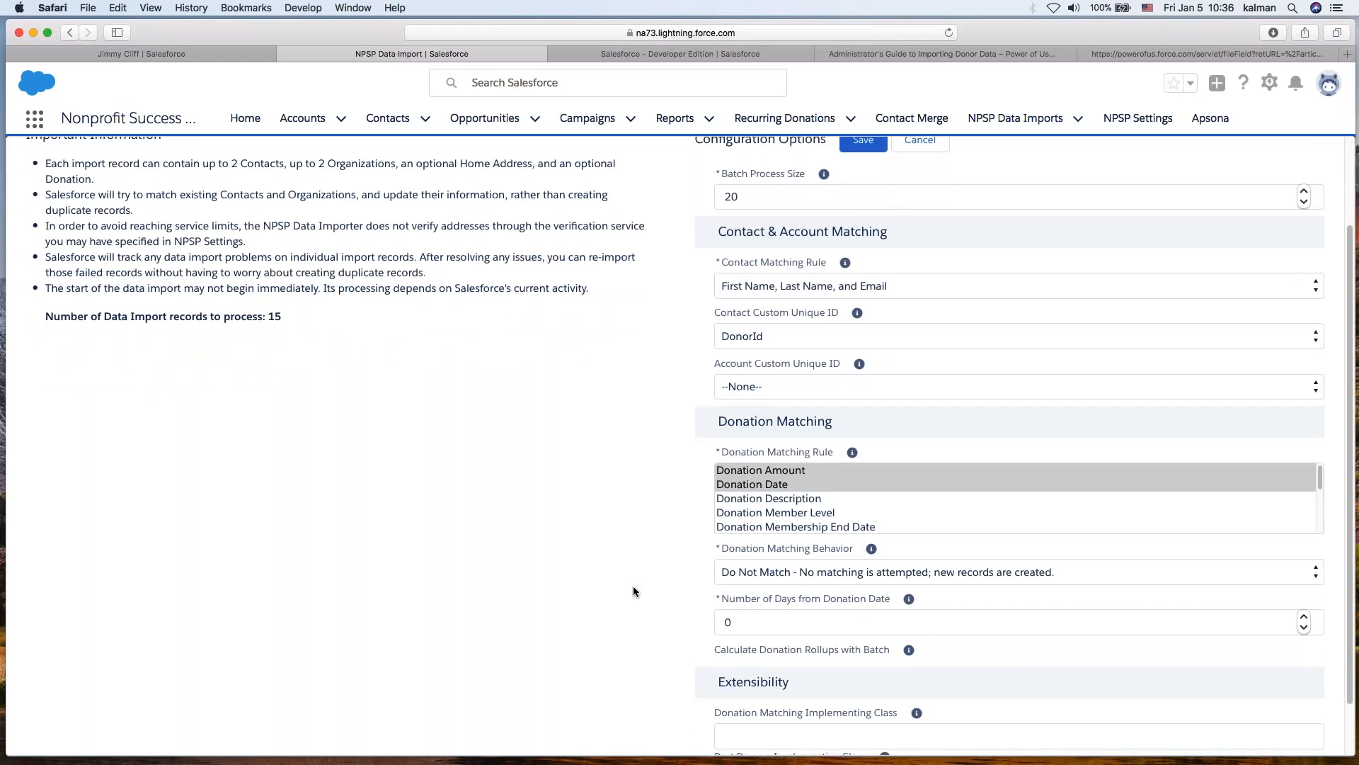
scroll(633, 585, "up", 5)
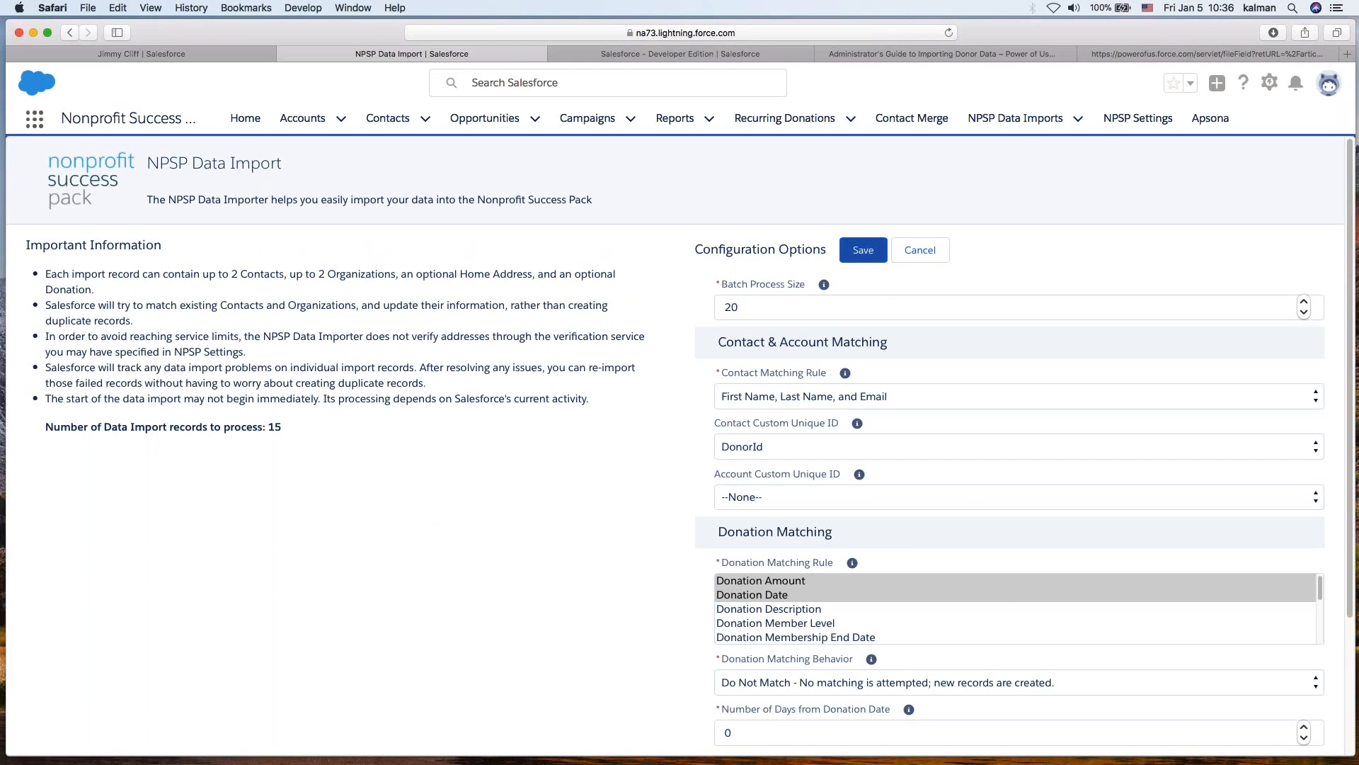
left_click(863, 250)
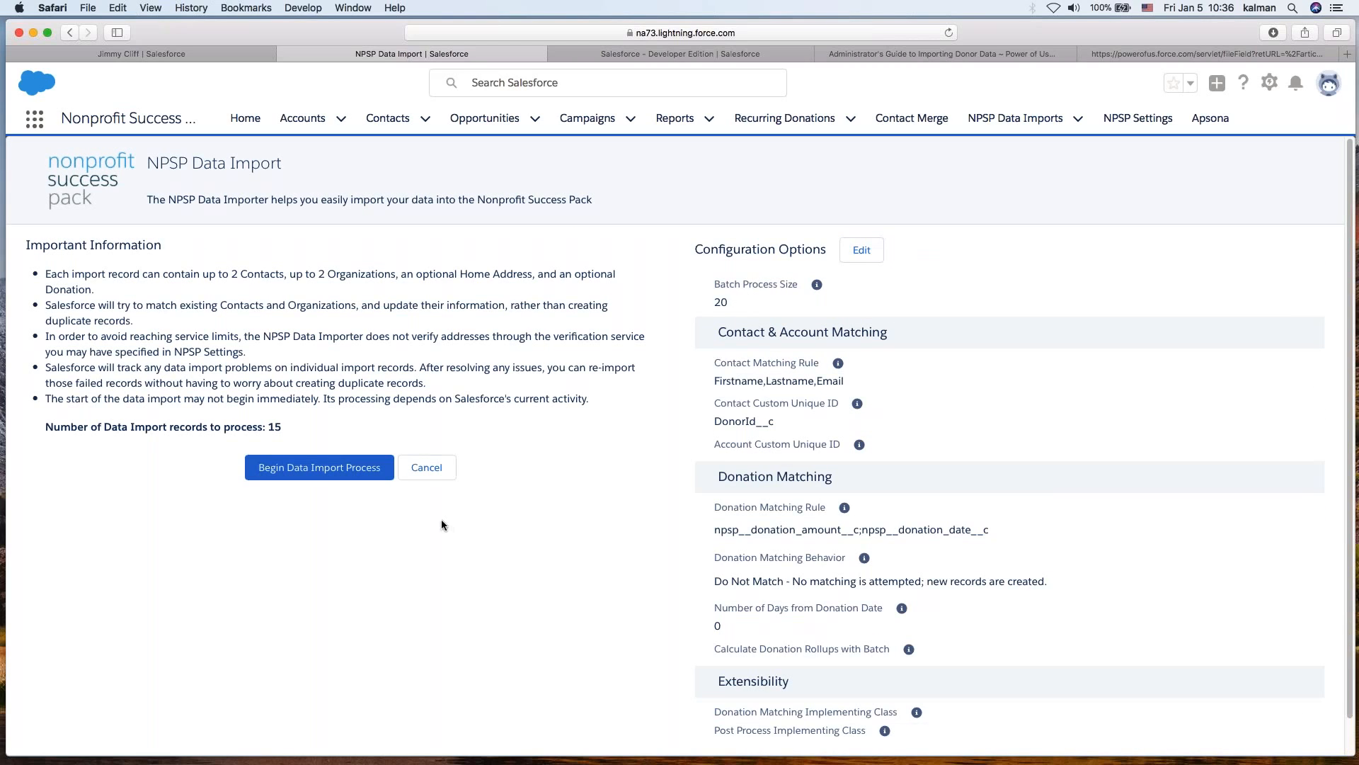
- Begin the NPSP data import process and close the progress panel
left_click(347, 475)
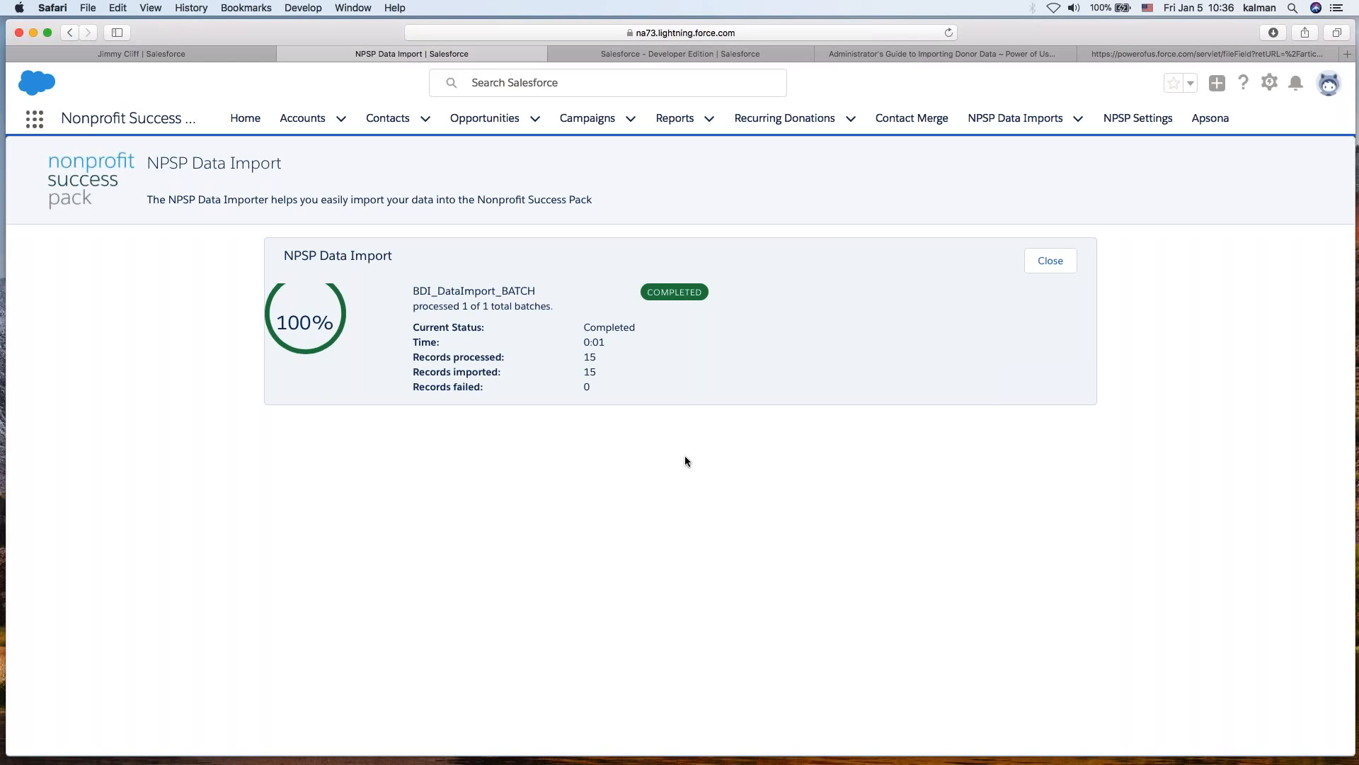
left_click(1051, 262)
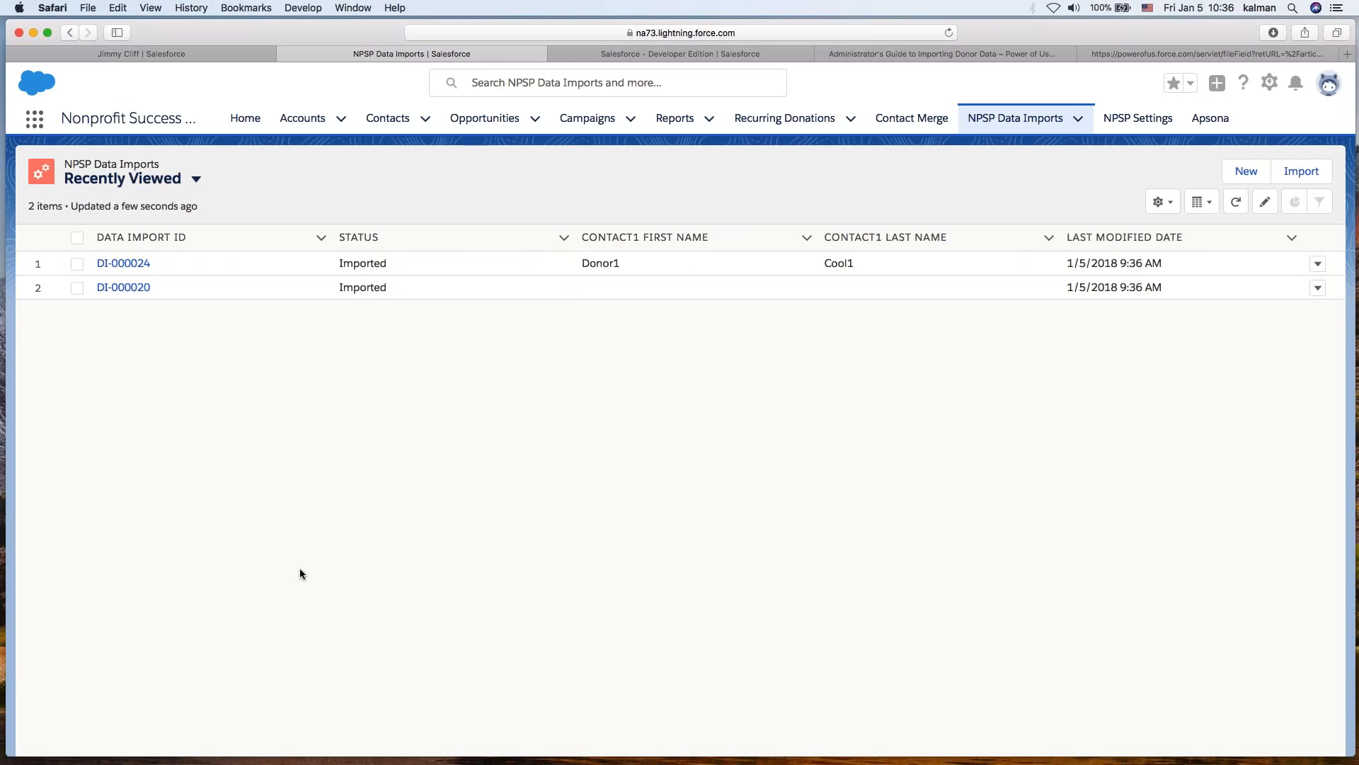
- Switch the NPSP Data Imports list view to Succesfully Imported and open record DI-000020
left_click(124, 177)
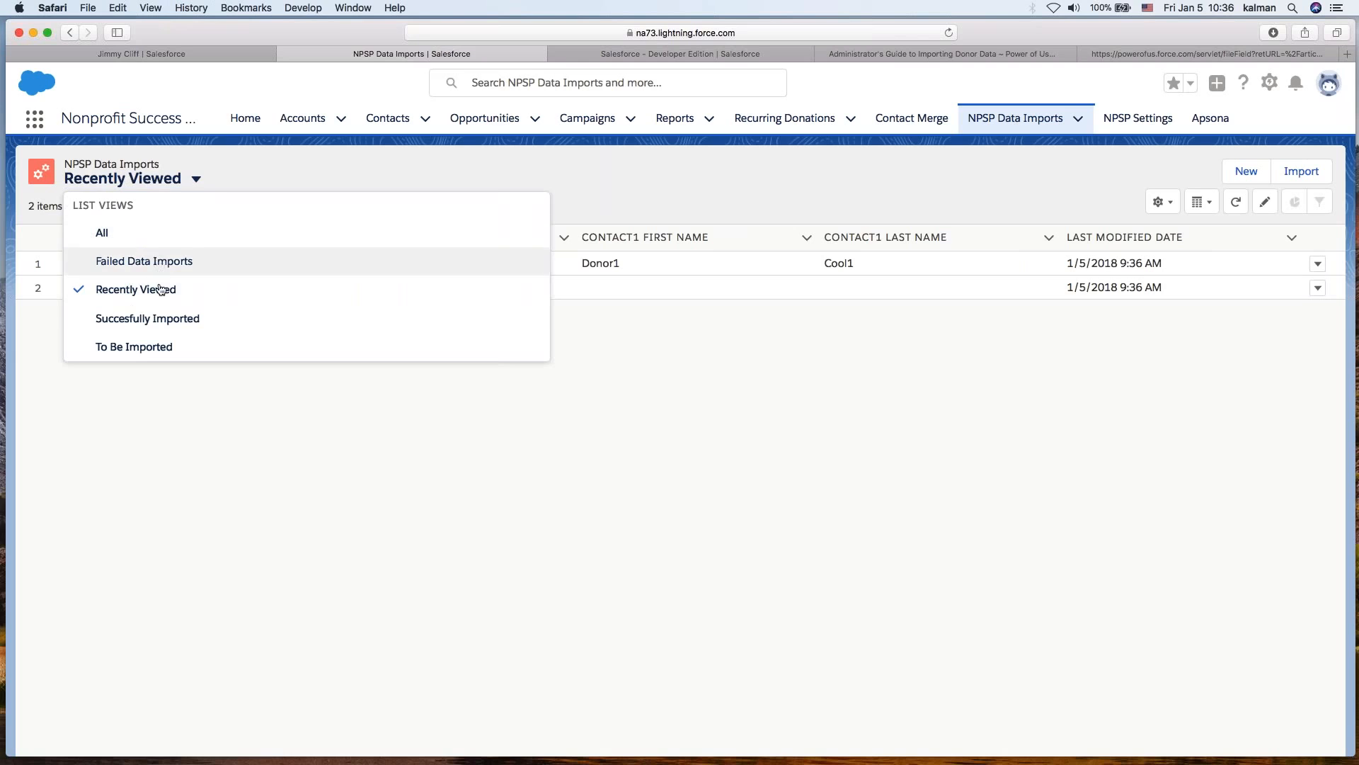
left_click(154, 319)
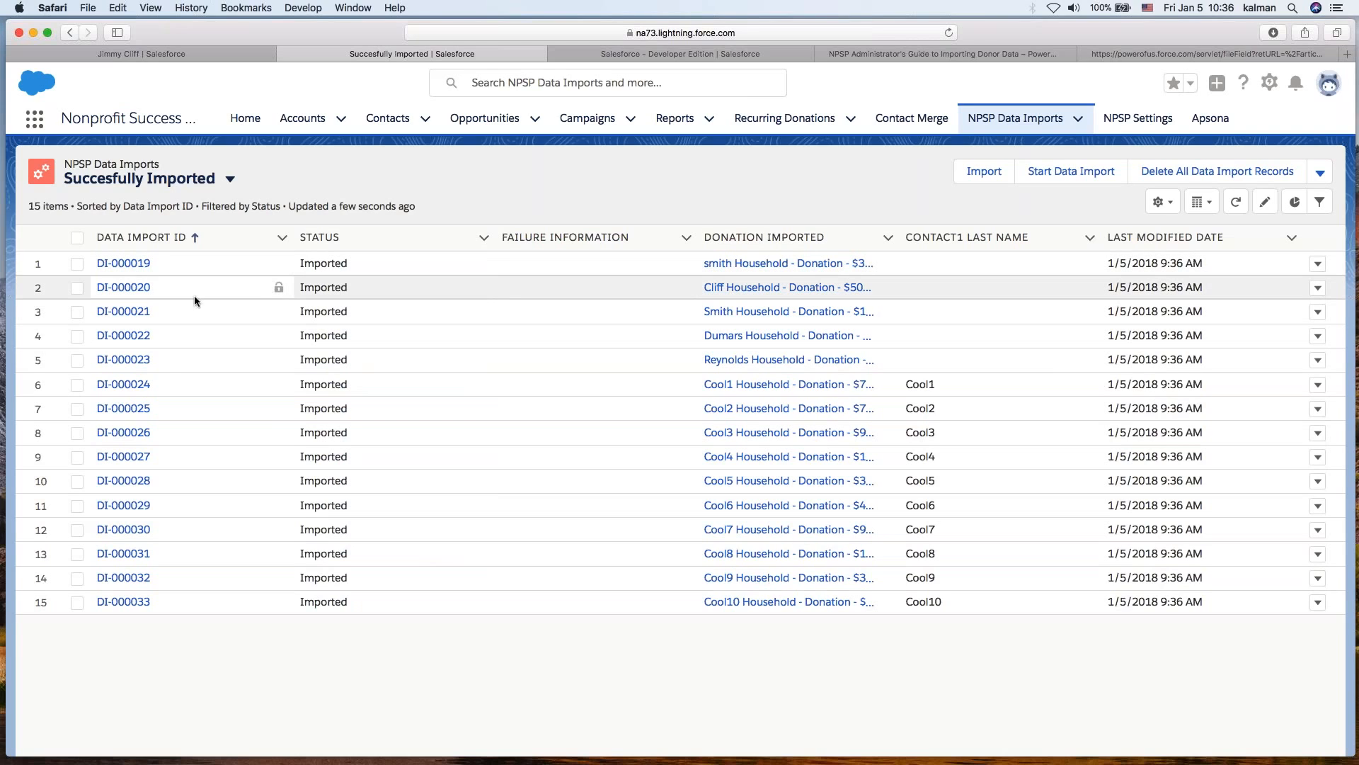
left_click(125, 288)
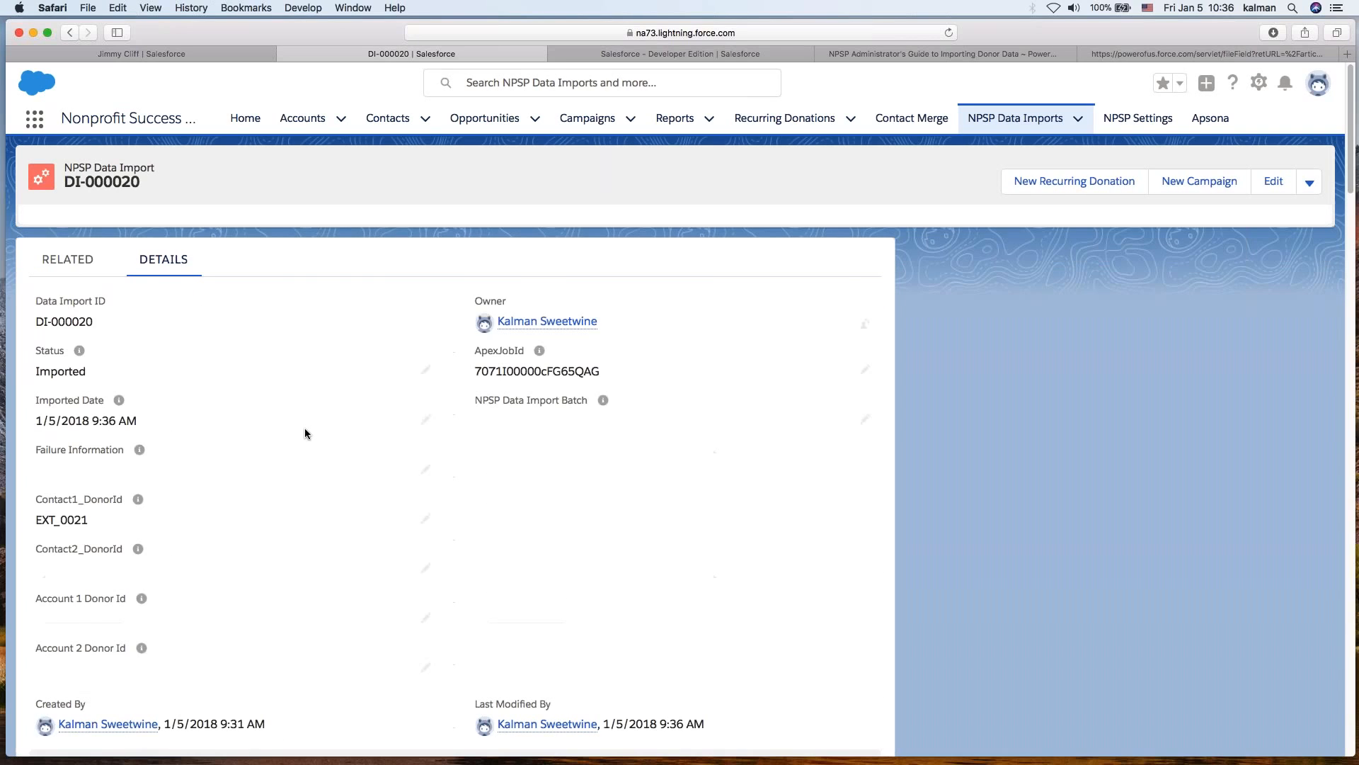
- Examine record DI-000020's donor ID, imported contact, household account, donation and payment fields
left_click_drag(39, 516, 89, 517)
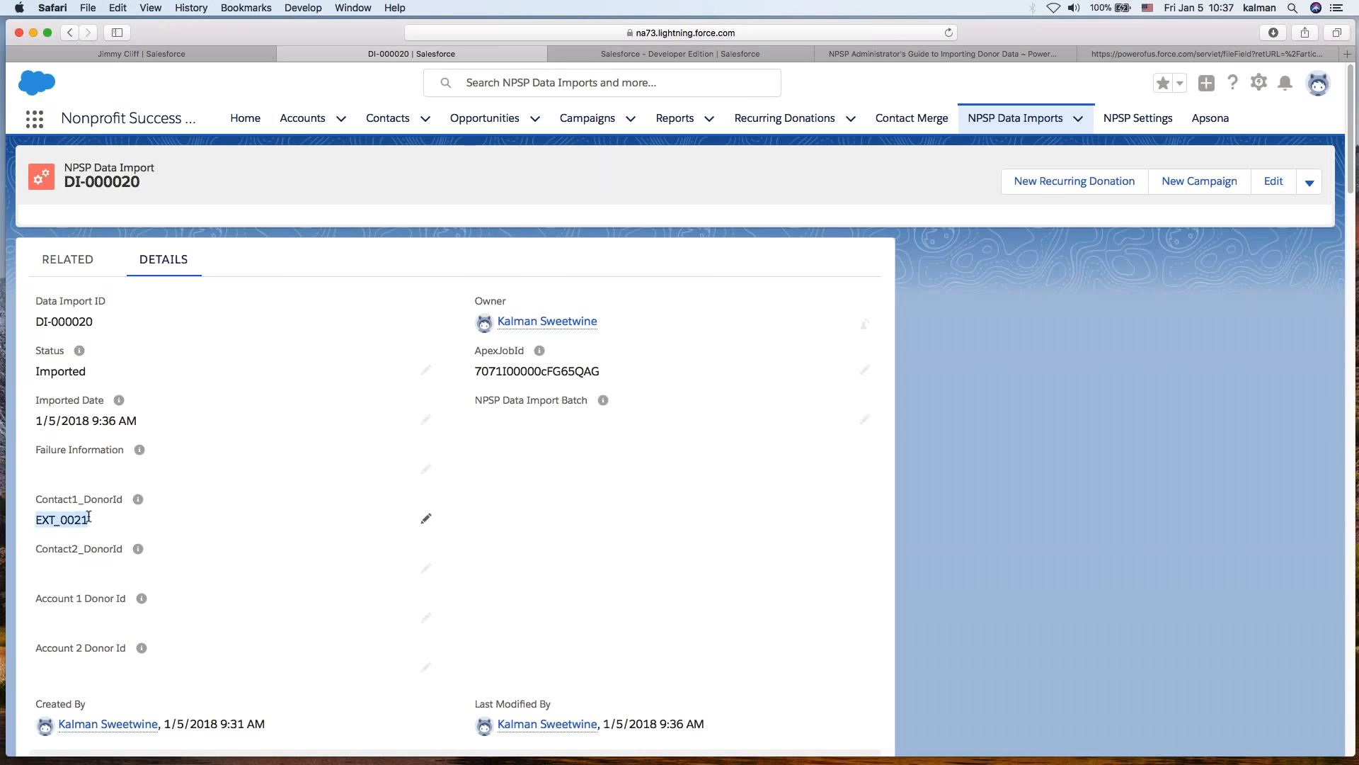
left_click(673, 551)
scroll(673, 555, "down", 5)
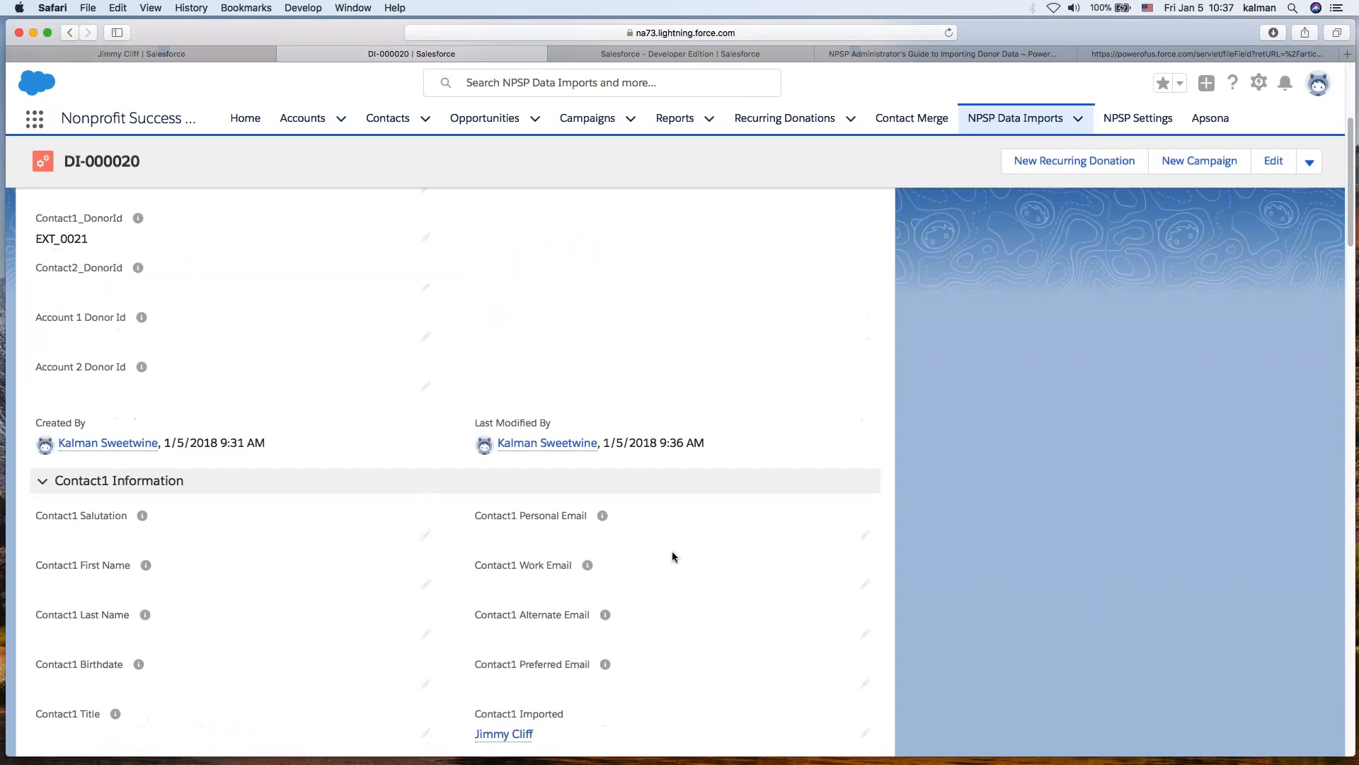
scroll(962, 579, "down", 1)
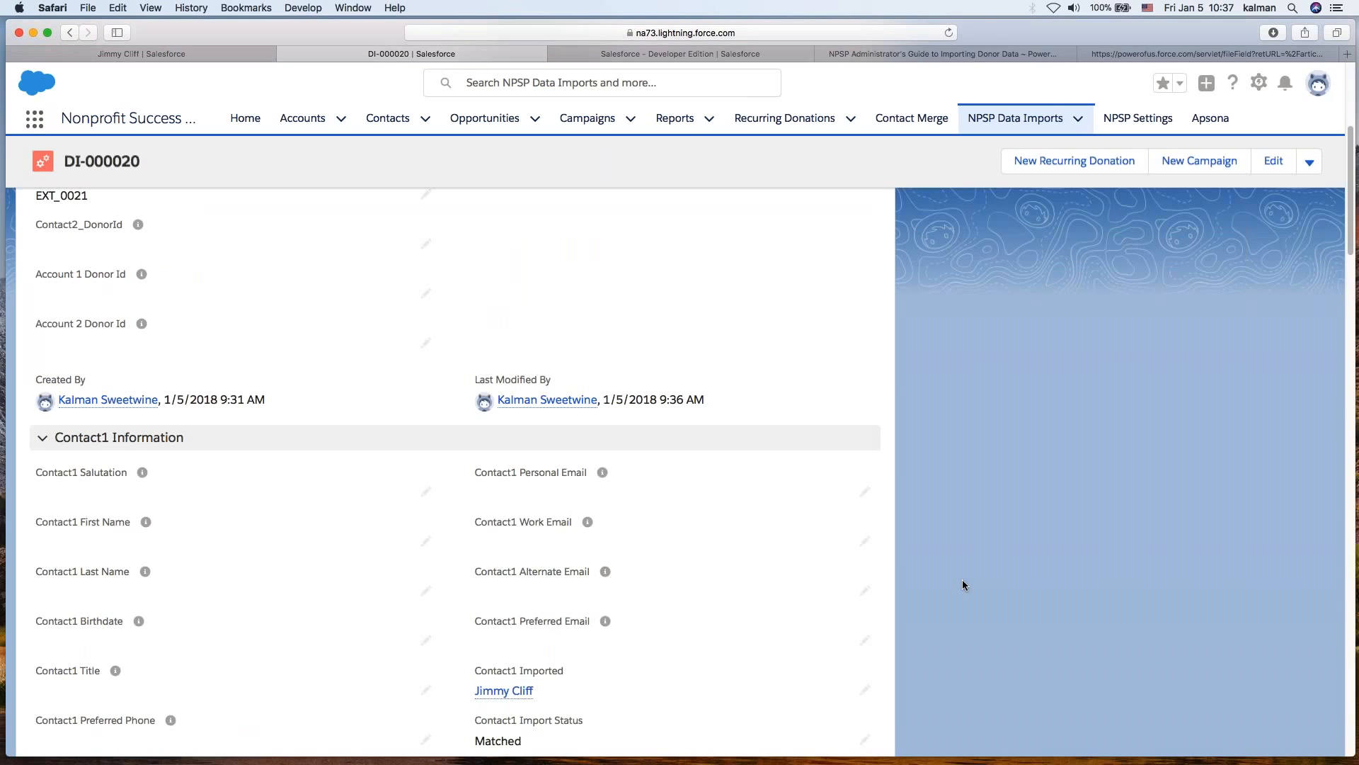
scroll(962, 579, "down", 6)
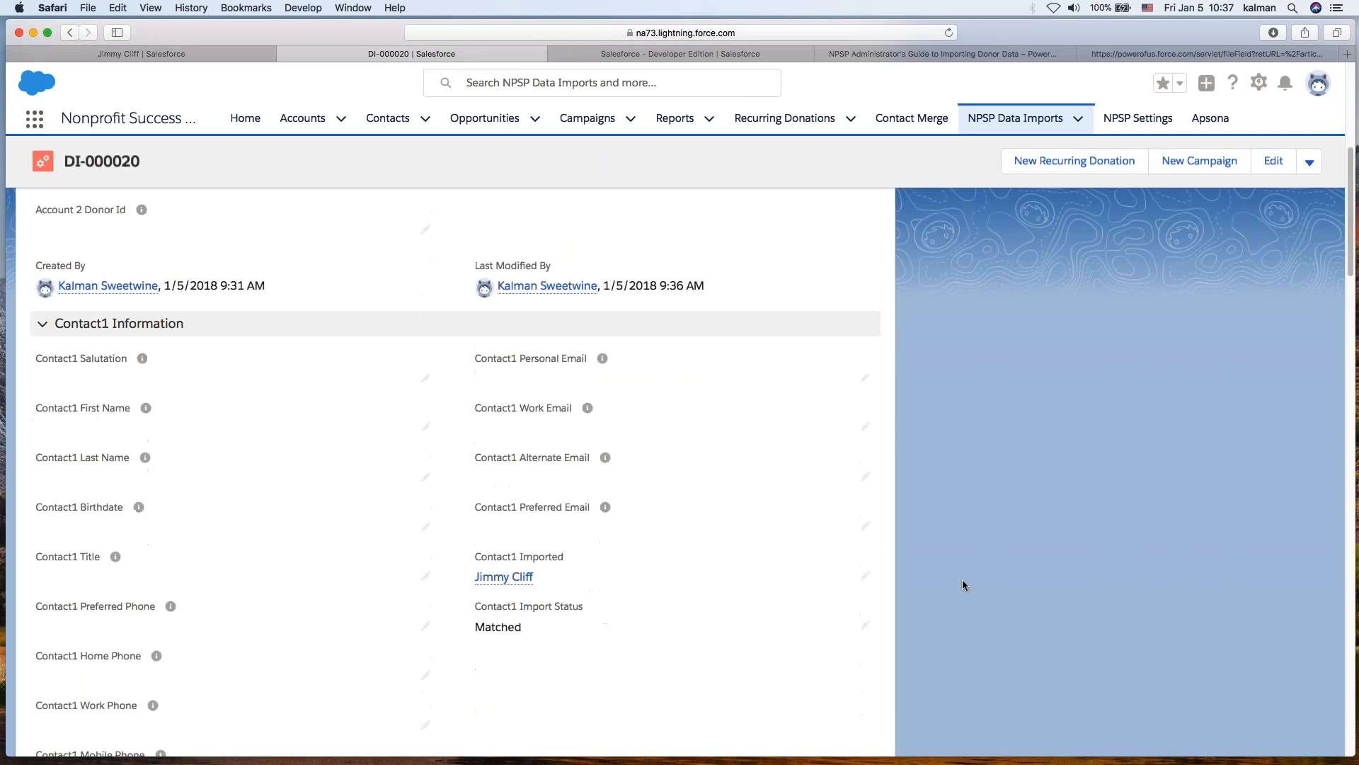
left_click_drag(476, 362, 573, 367)
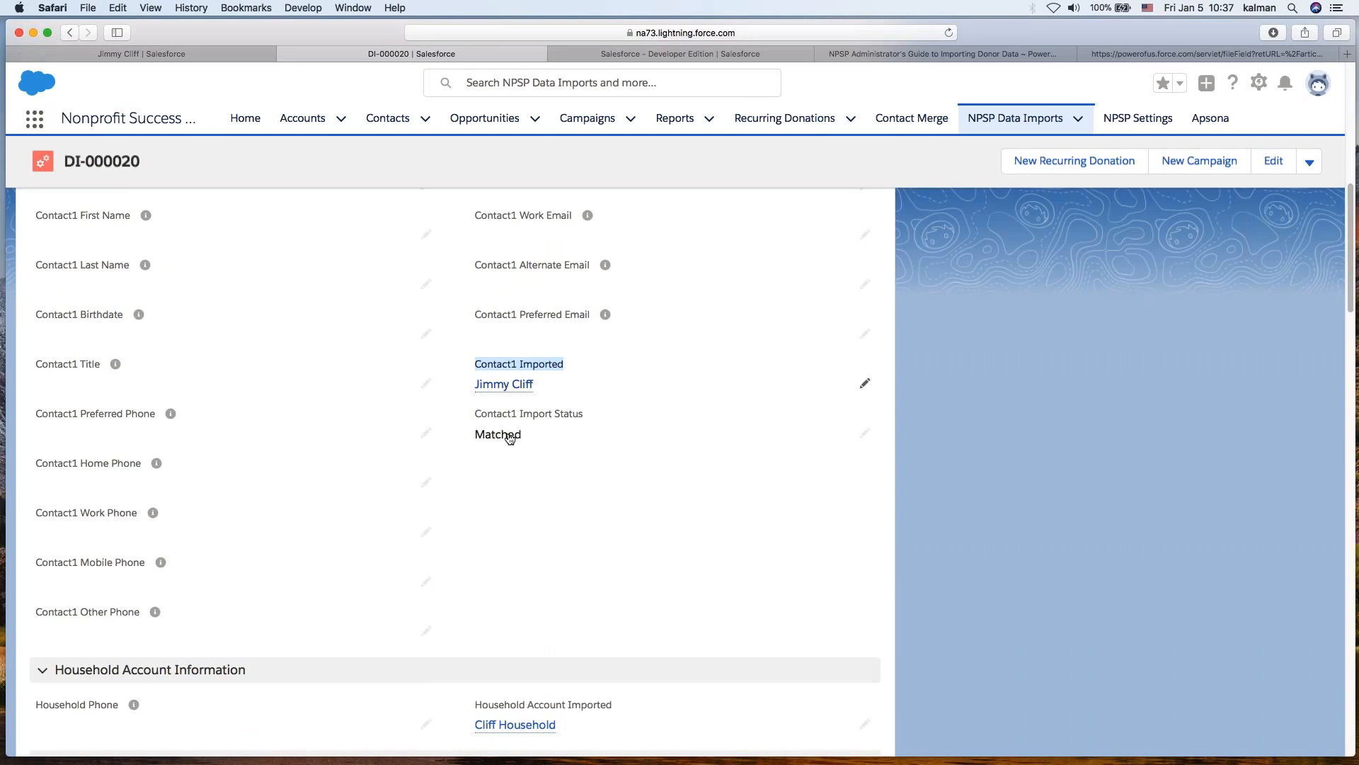
scroll(524, 507, "down", 3)
scroll(522, 479, "down", 2)
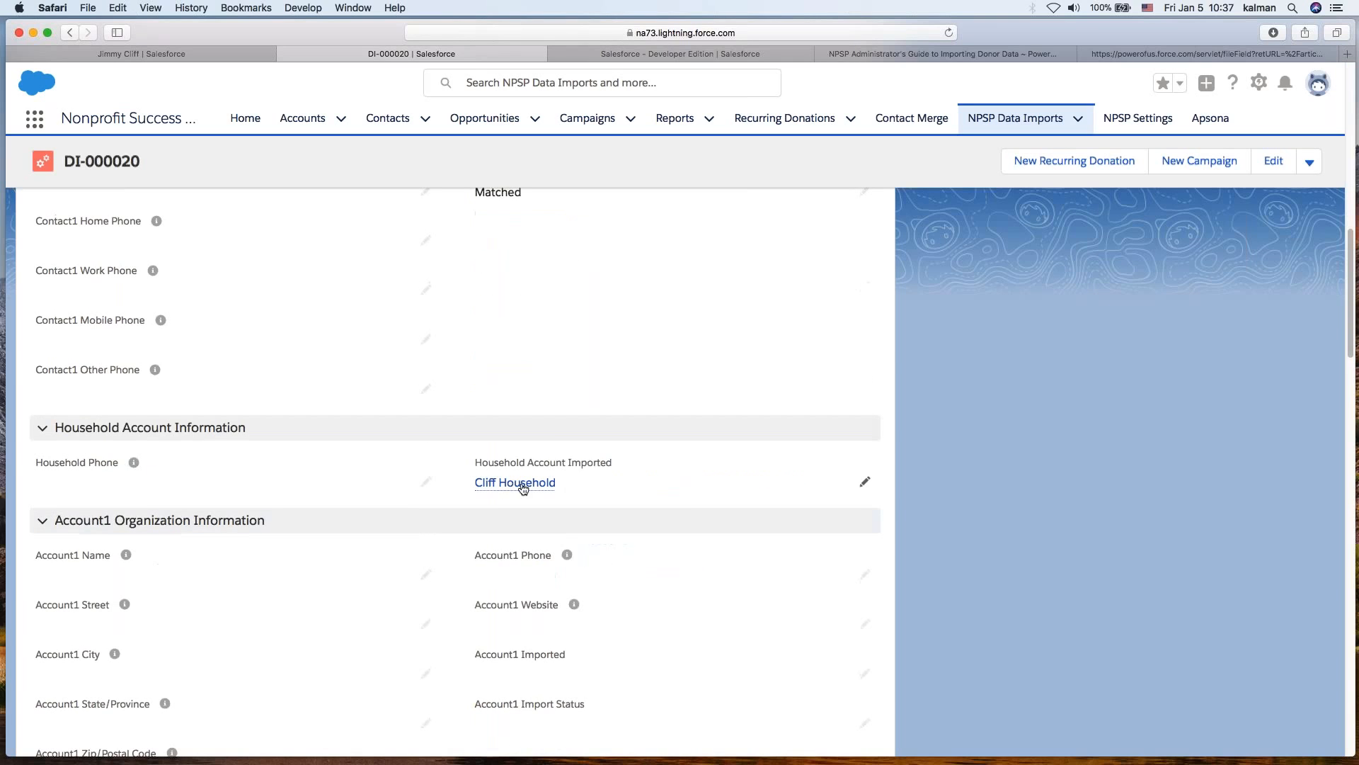
scroll(575, 507, "down", 2)
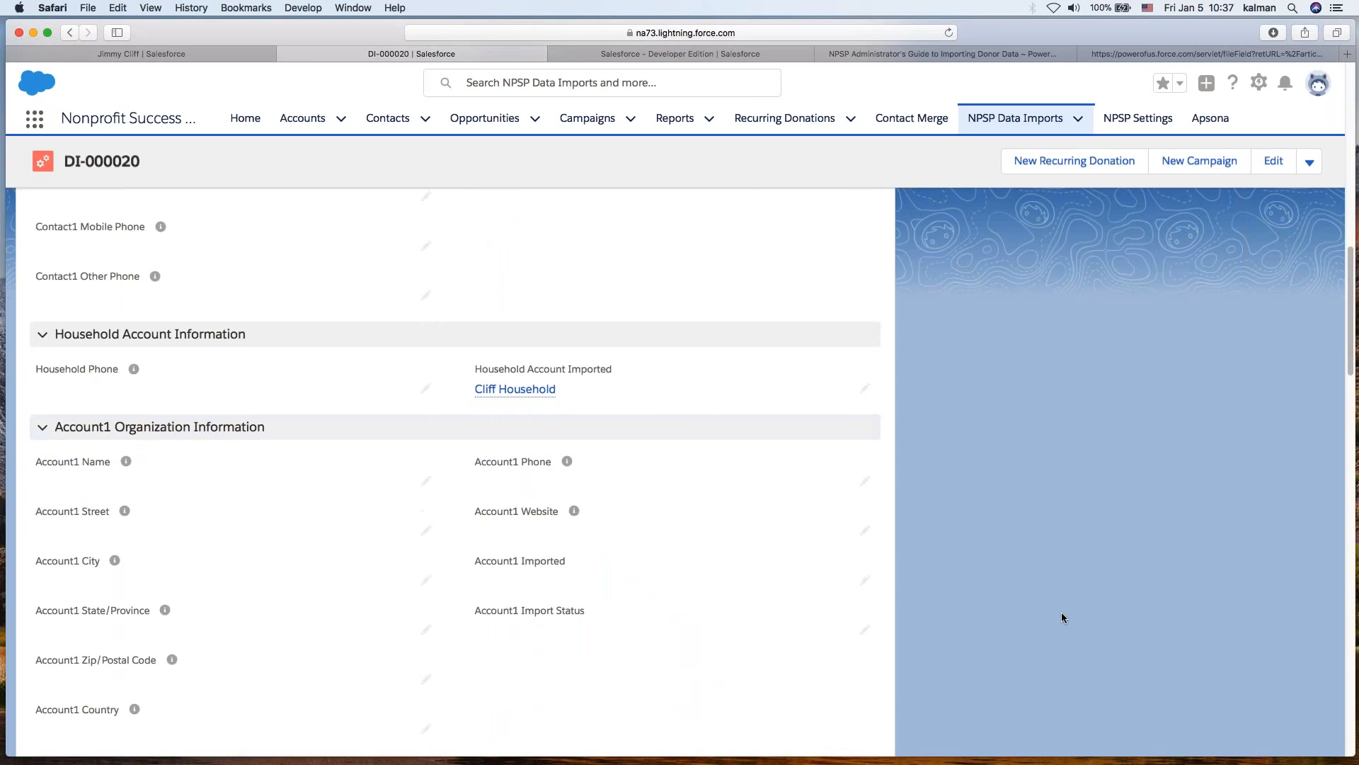
scroll(1061, 613, "down", 10)
scroll(1060, 617, "down", 15)
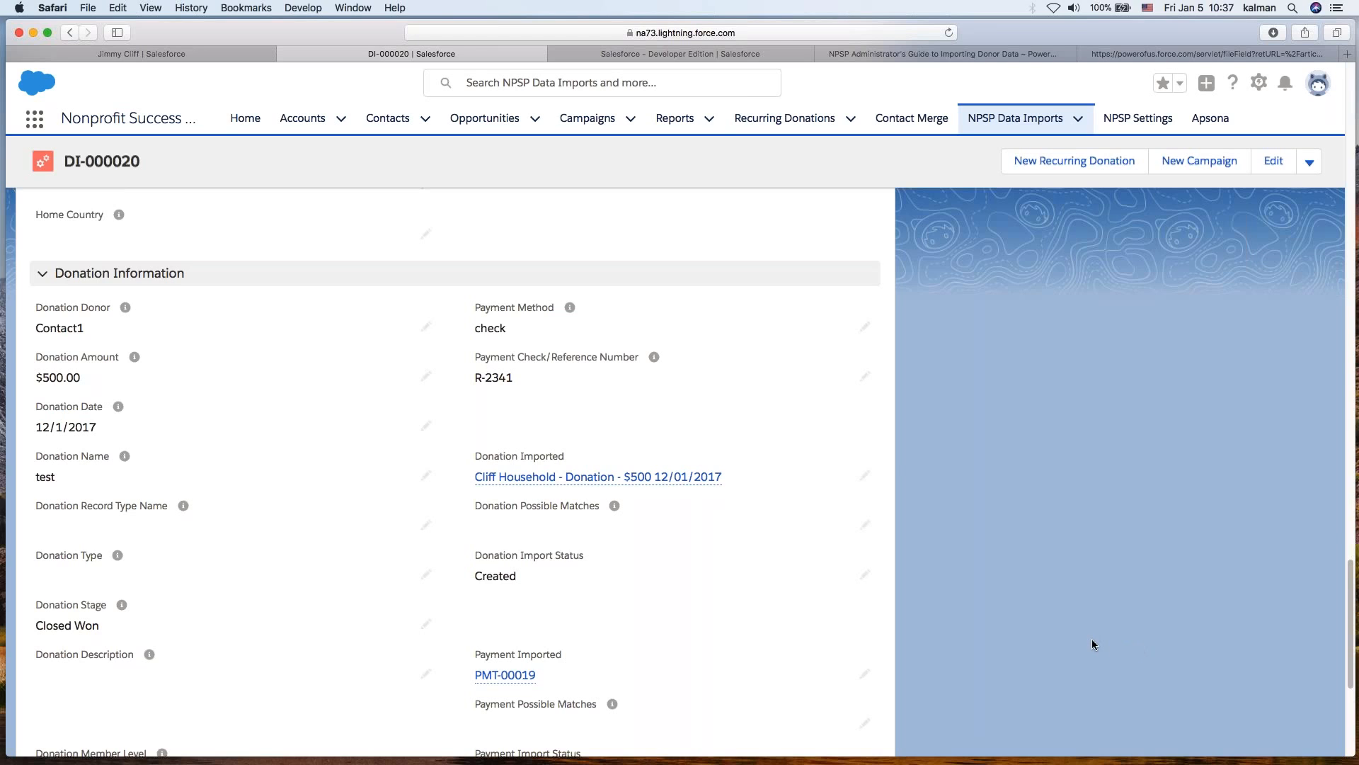
scroll(1090, 637, "down", 2)
mouse_move(510, 629)
scroll(610, 589, "down", 1)
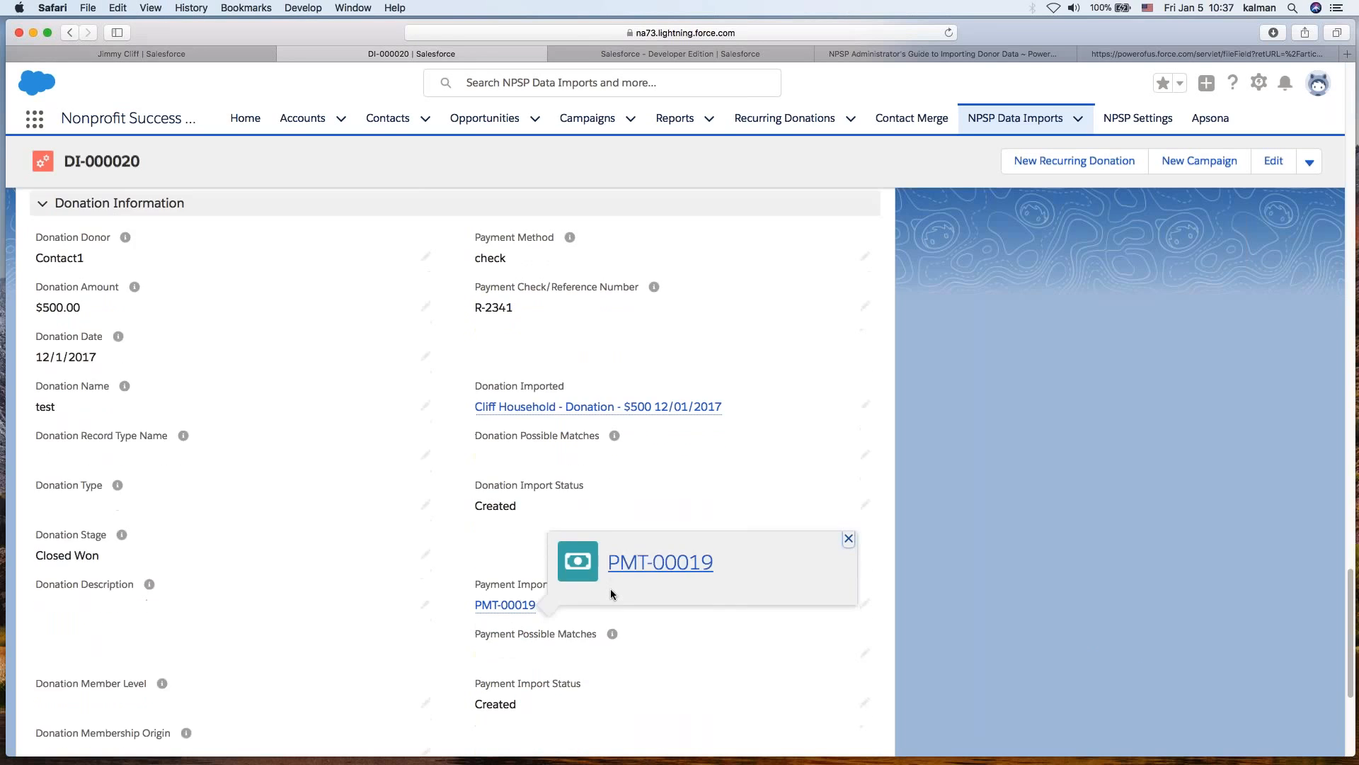
scroll(610, 588, "down", 5)
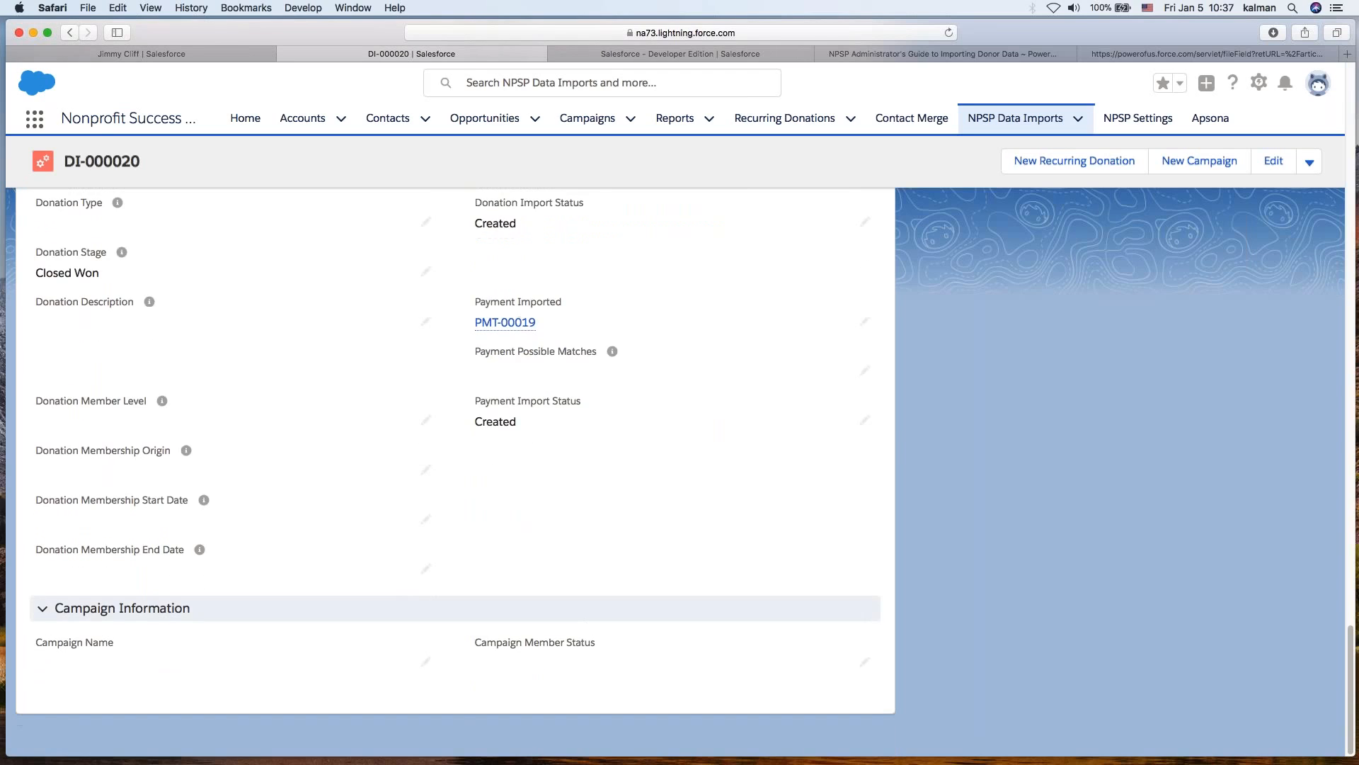
scroll(611, 589, "up", 5)
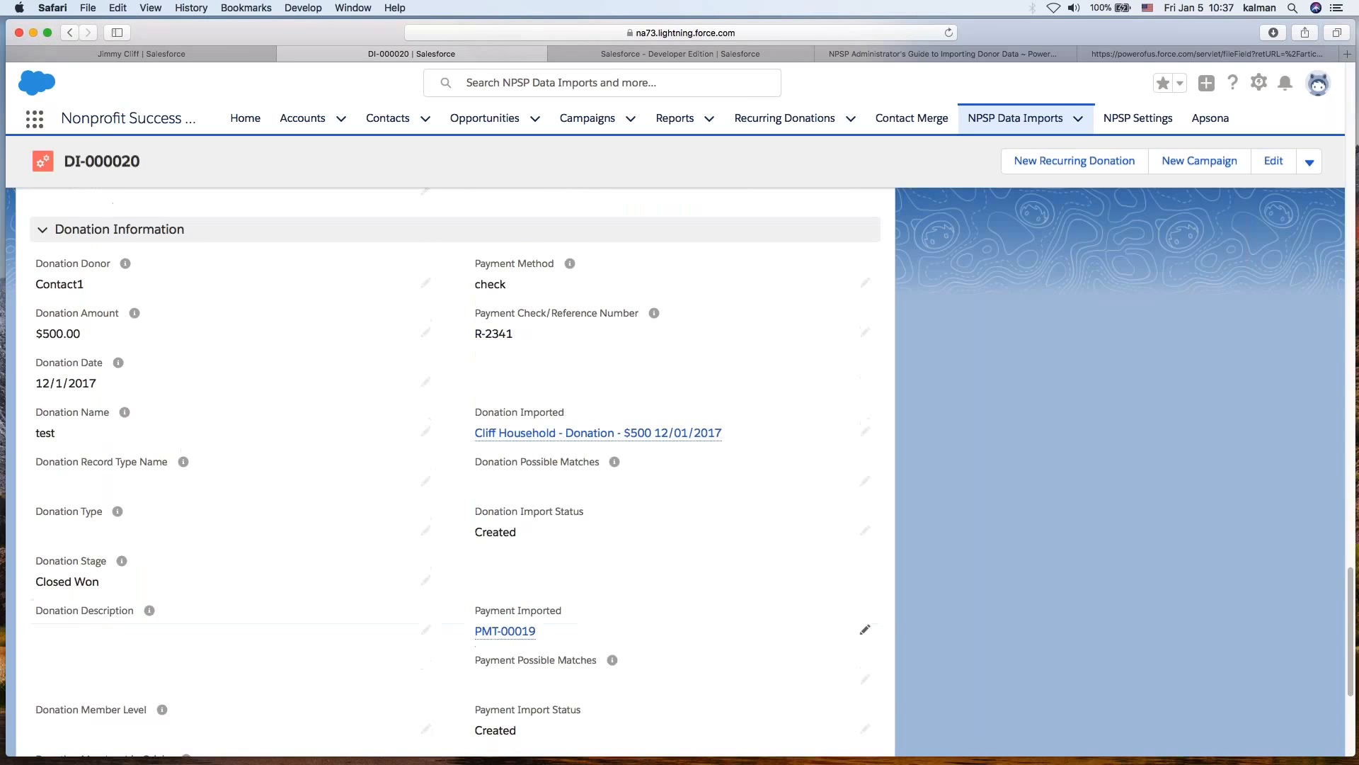
- Open the imported donation opportunity in a new tab and view its details, contact roles and payments
right_click(510, 435)
left_click(545, 444)
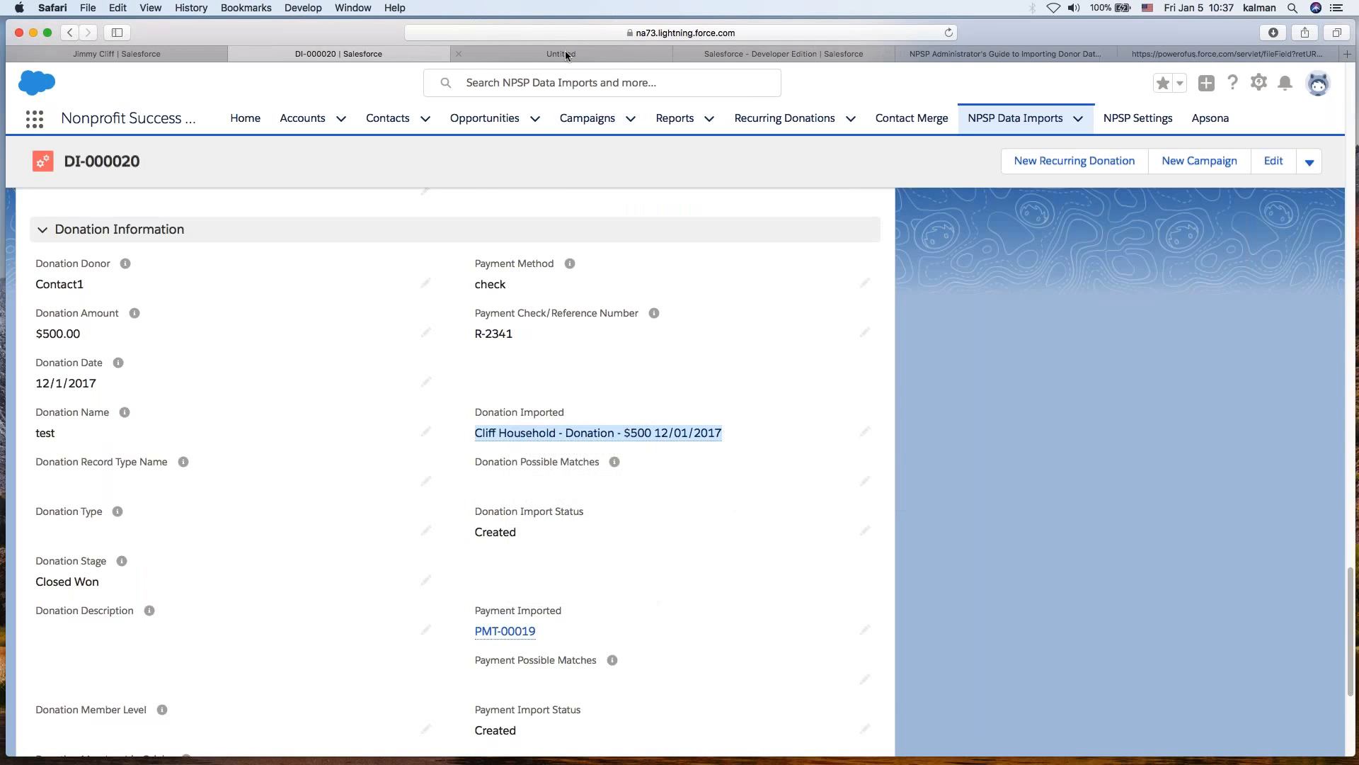
left_click(566, 55)
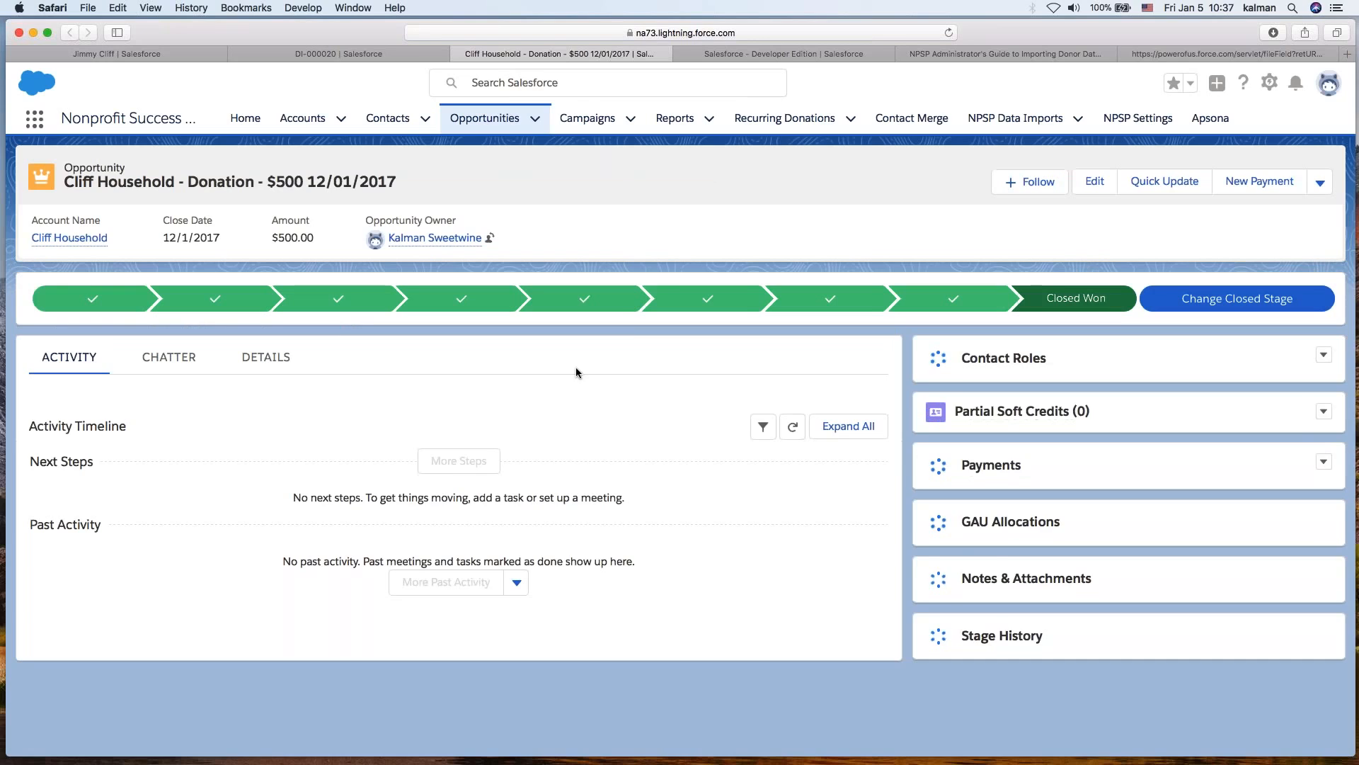
left_click(283, 389)
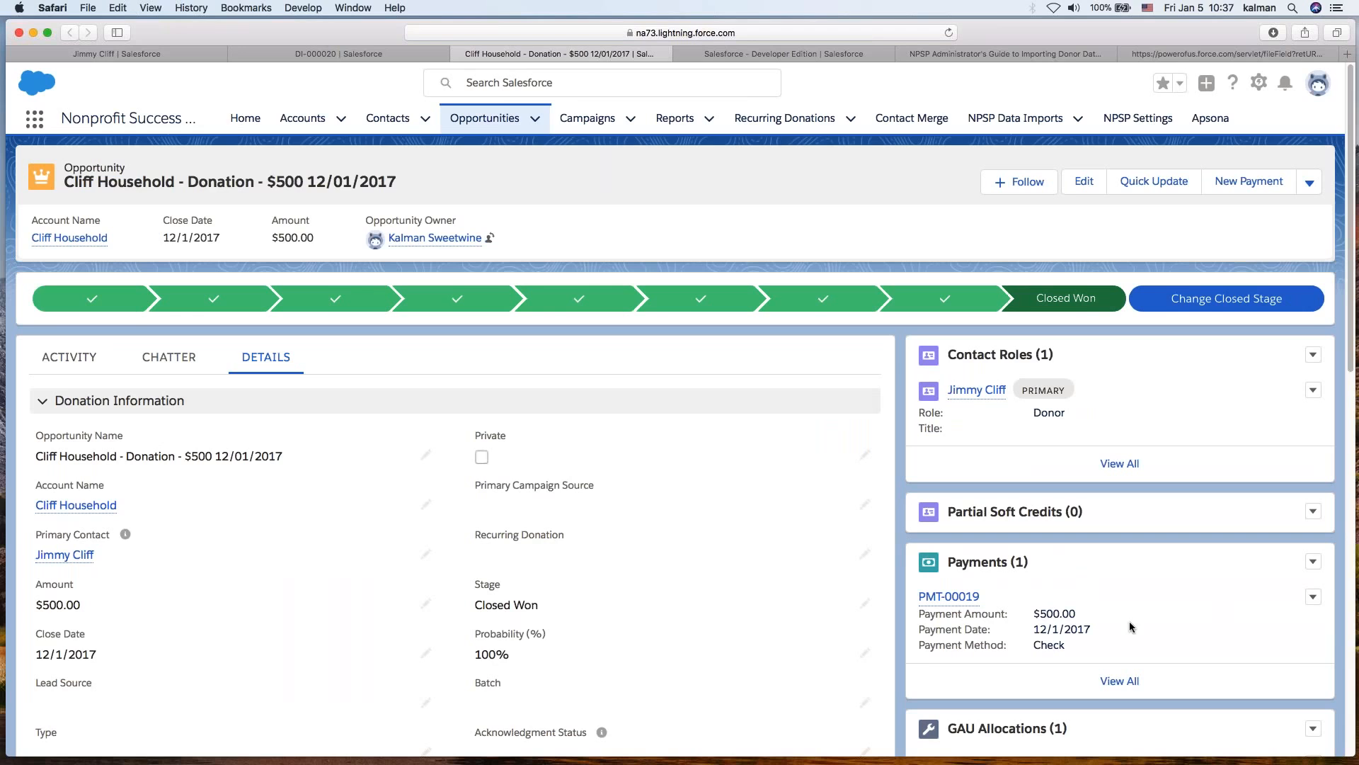
scroll(1128, 621, "down", 3)
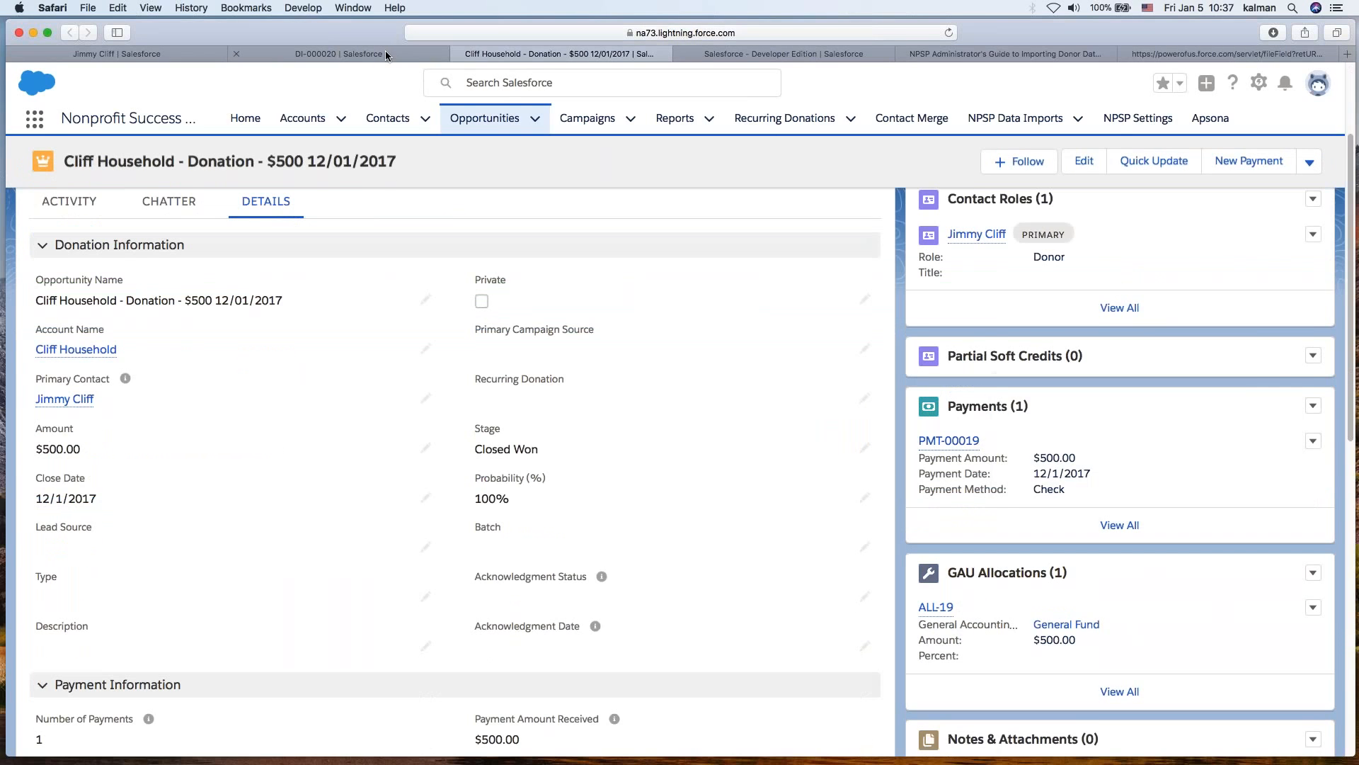
- Go back to the Succesfully Imported list and open record DI-000028
left_click(386, 56)
left_click(68, 32)
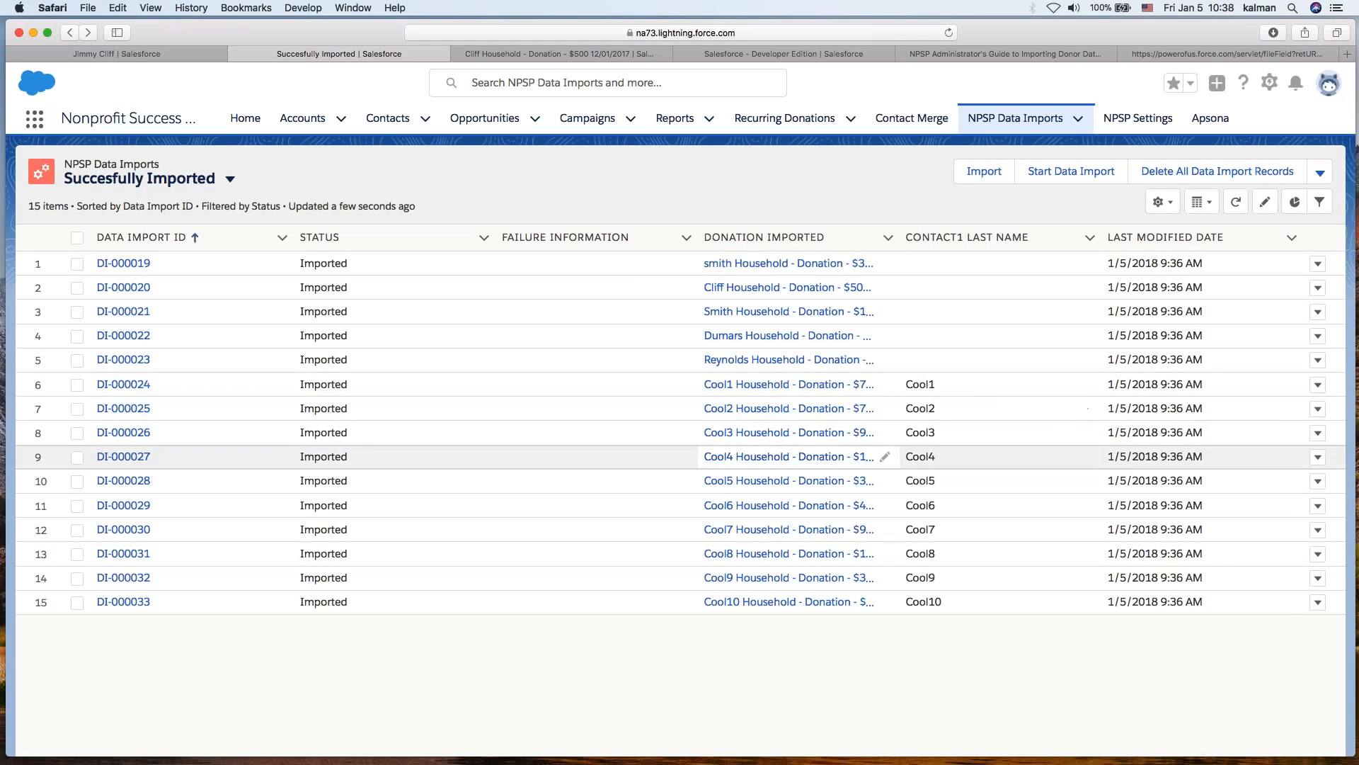
left_click(133, 481)
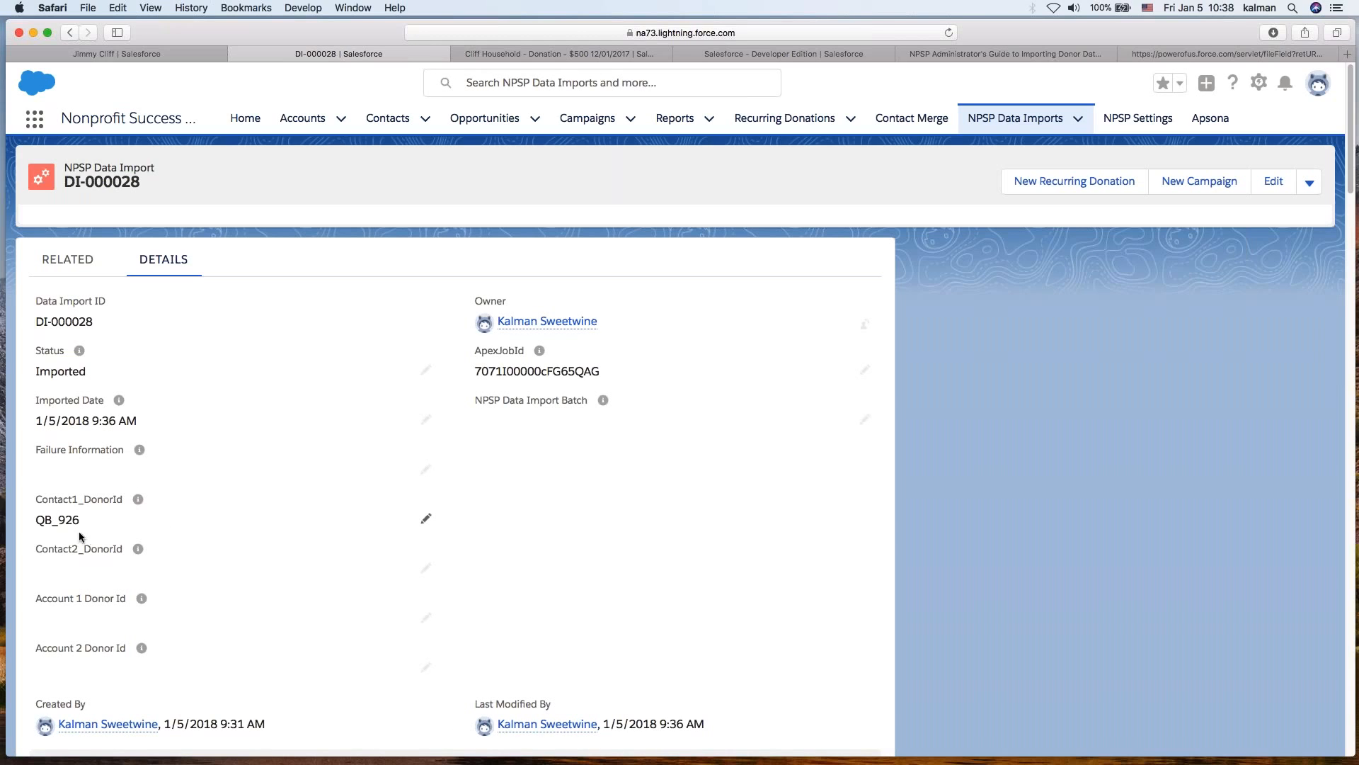
- Examine record DI-000028's contact, household, address, donation, payment and campaign fields
double_click(45, 522)
left_click(605, 542)
scroll(606, 536, "down", 10)
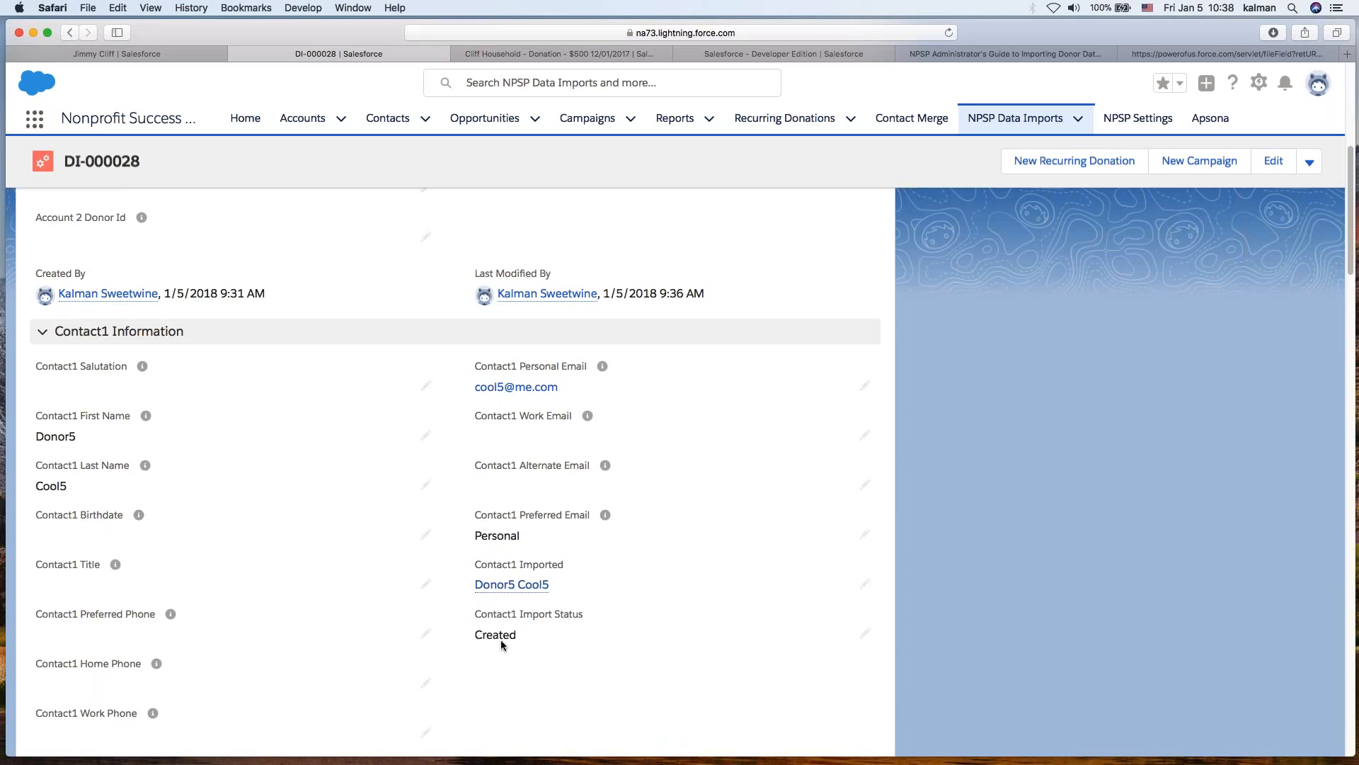
double_click(479, 636)
left_click(986, 644)
scroll(986, 643, "down", 5)
scroll(987, 638, "down", 3)
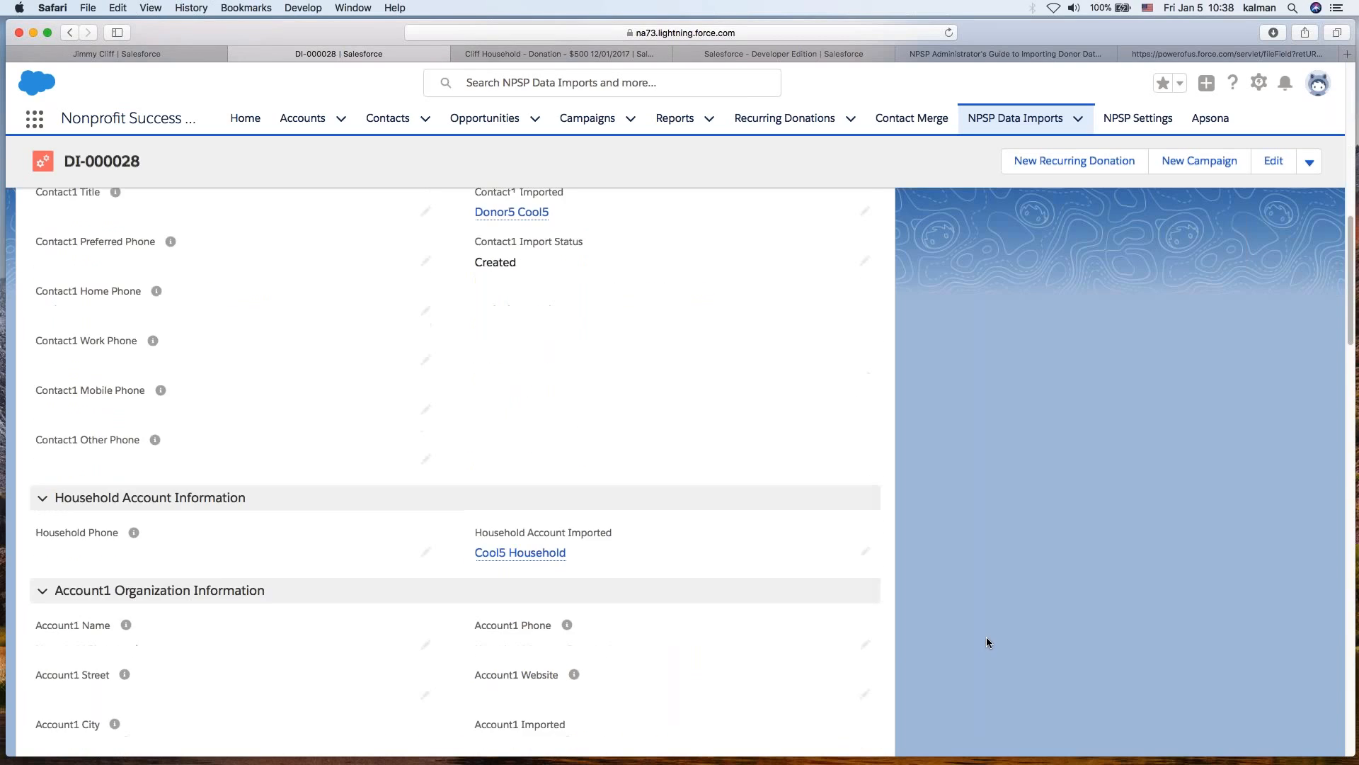
scroll(985, 638, "down", 8)
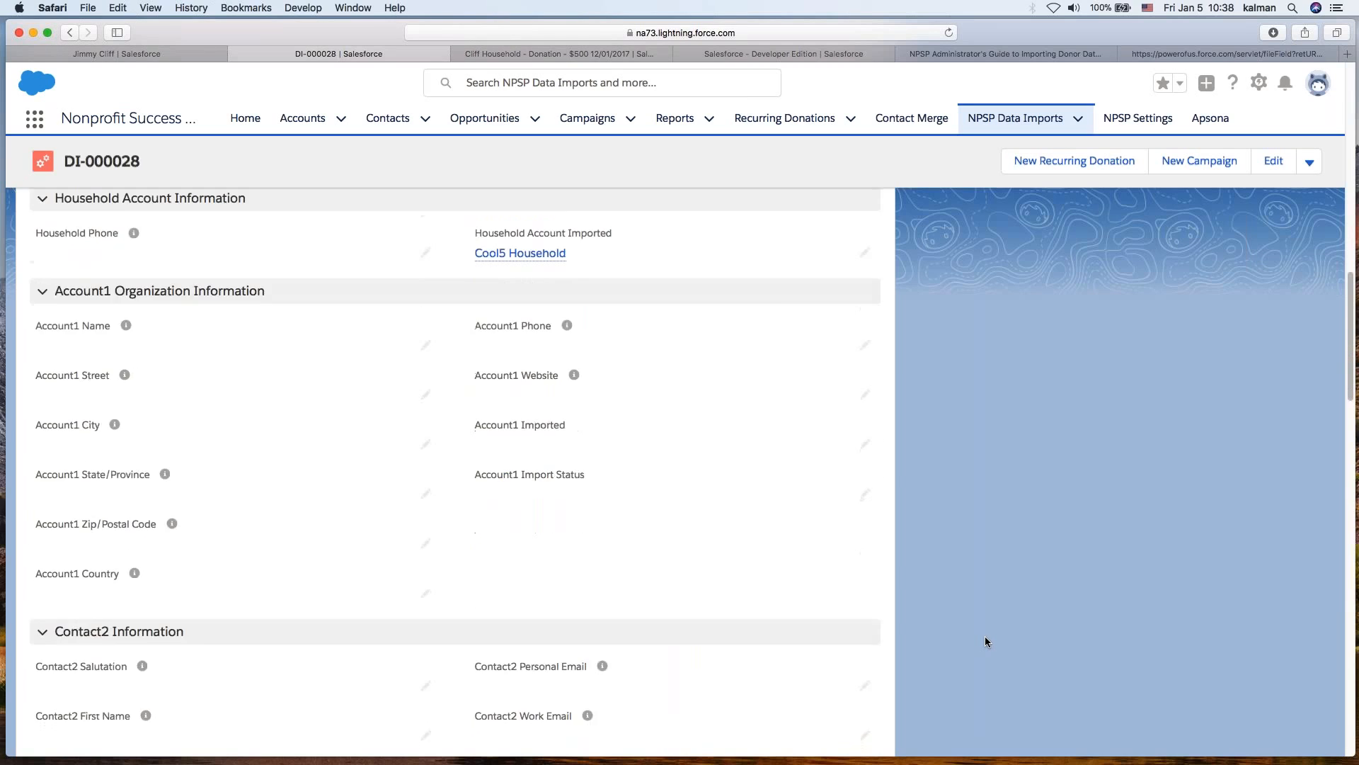
scroll(984, 635, "down", 10)
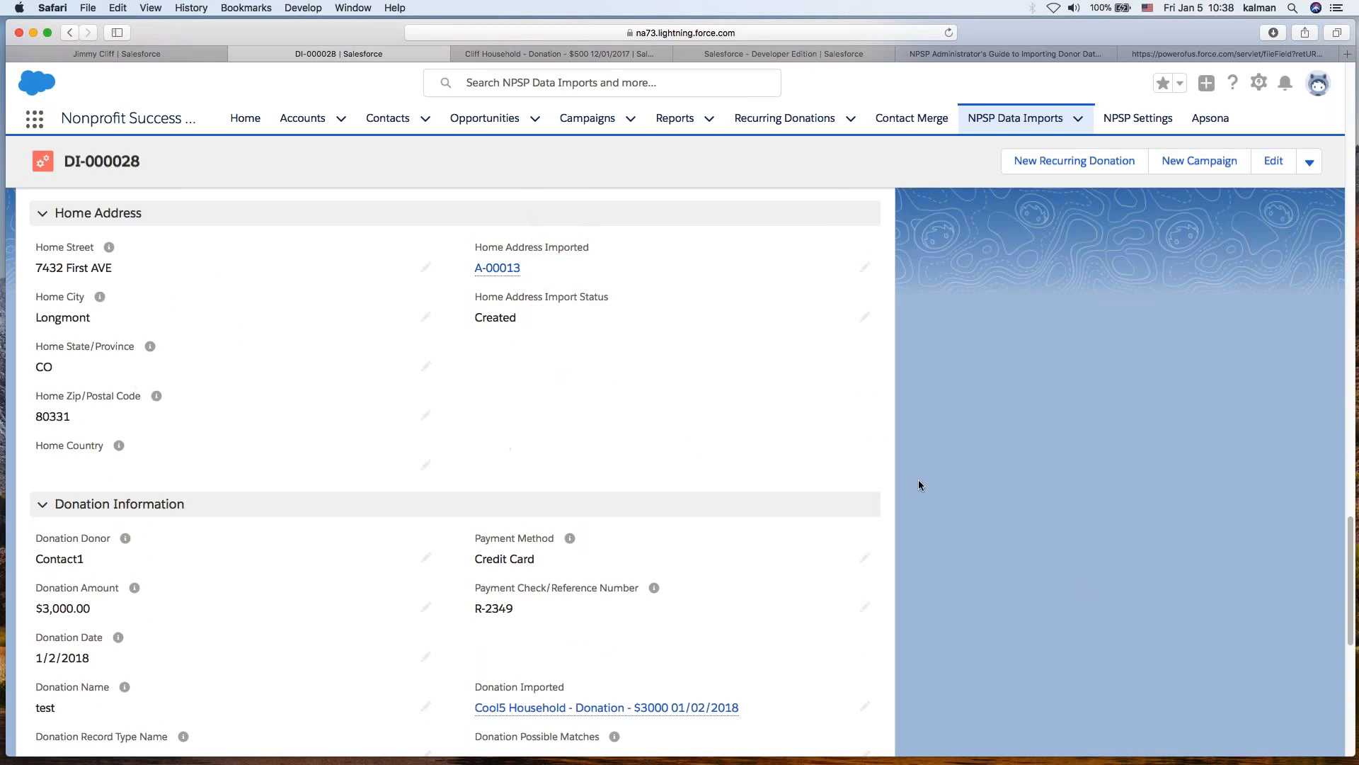
scroll(1040, 657, "down", 3)
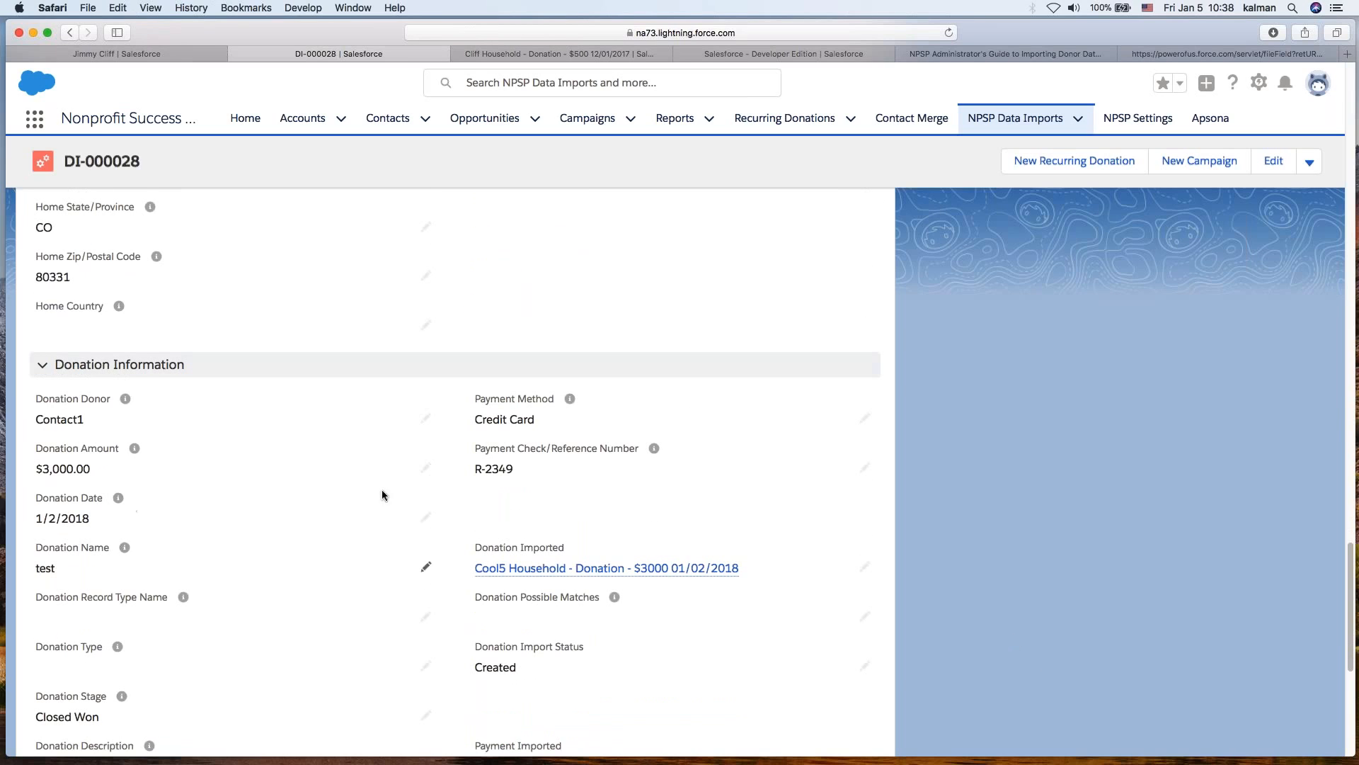
scroll(851, 627, "down", 2)
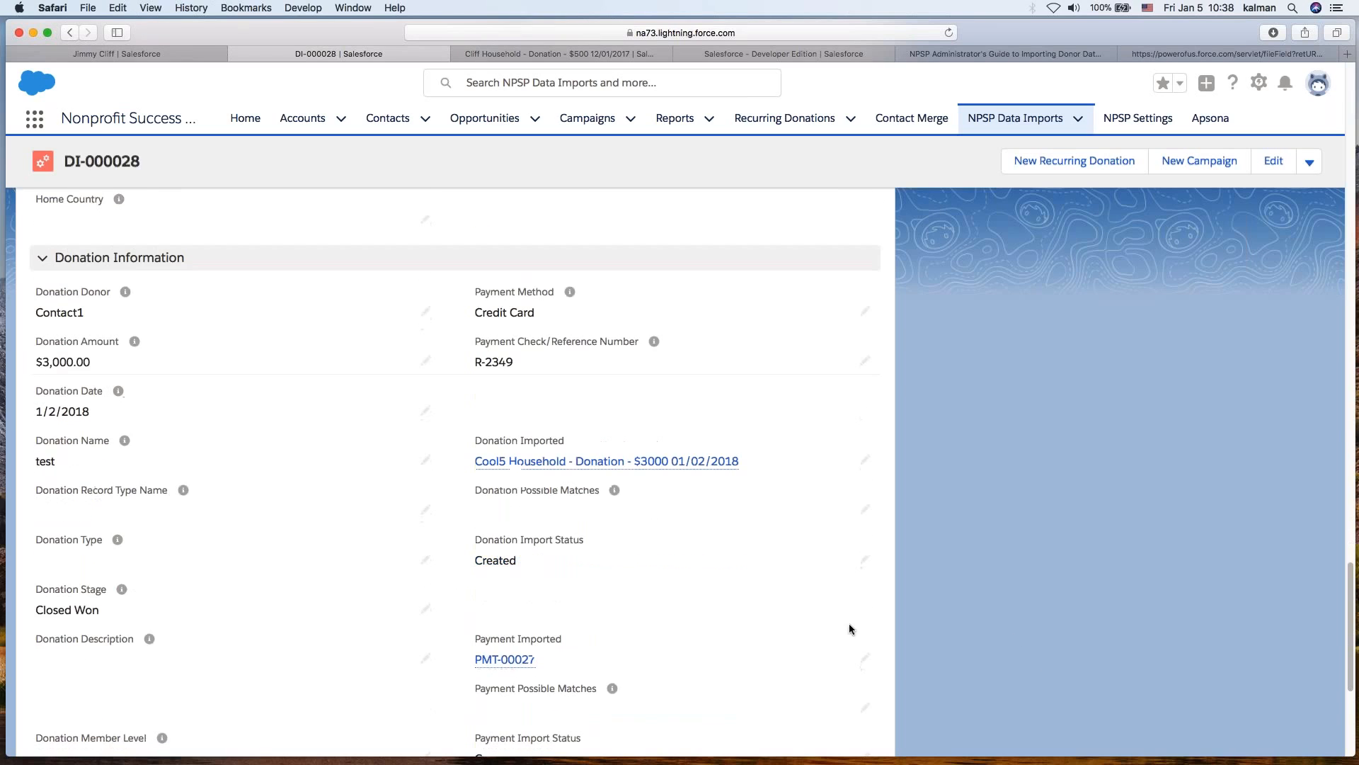
scroll(832, 621, "down", 1)
scroll(506, 629, "down", 5)
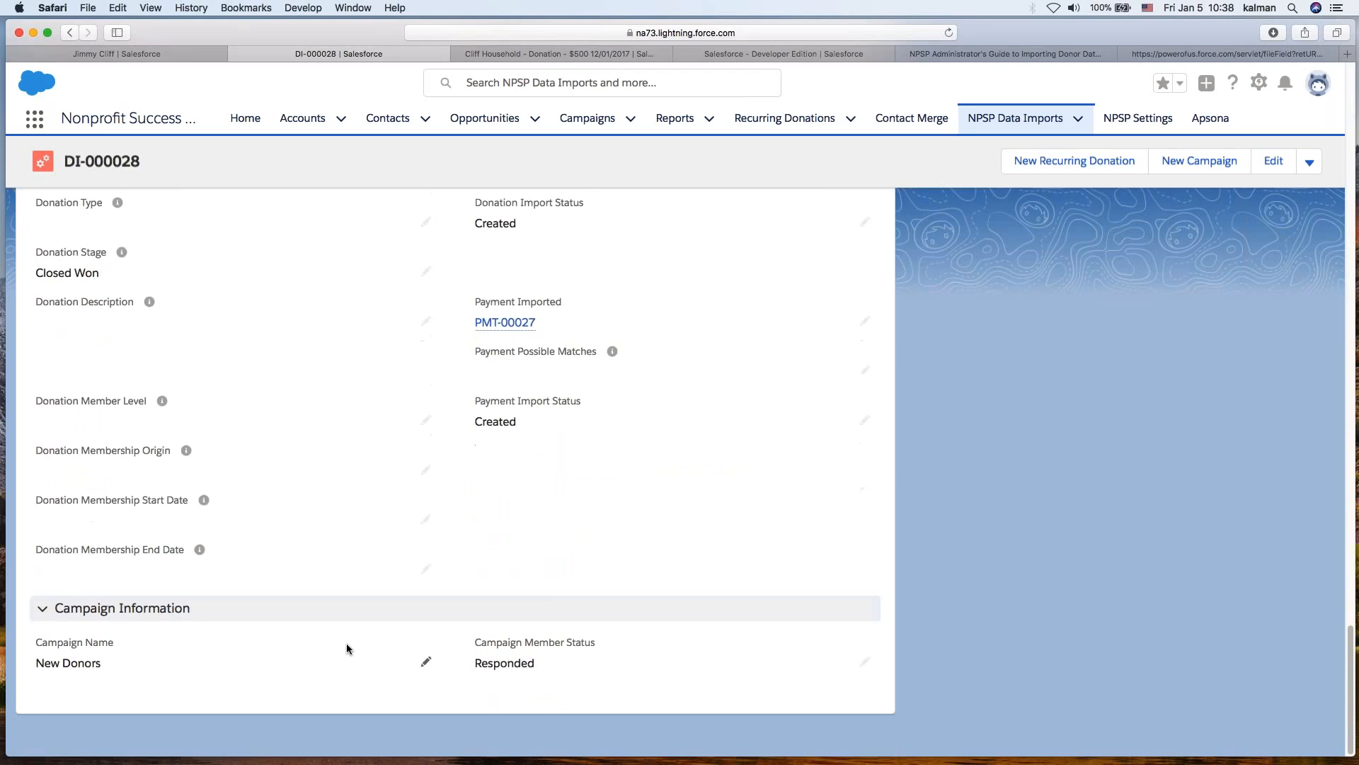
left_click_drag(71, 661, 535, 679)
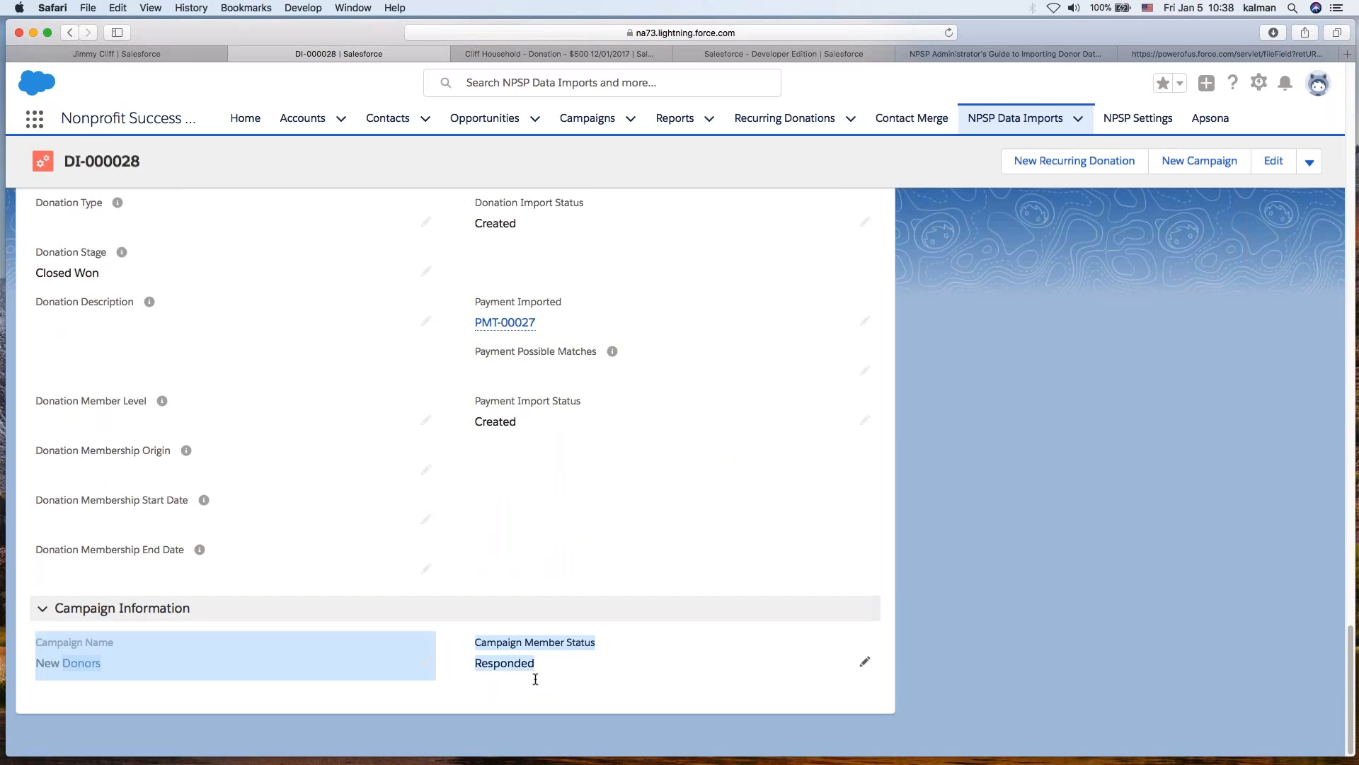
left_click(1012, 617)
- Open the imported Cool5 Household account from the import record and reload its page
scroll(677, 507, "up", 5)
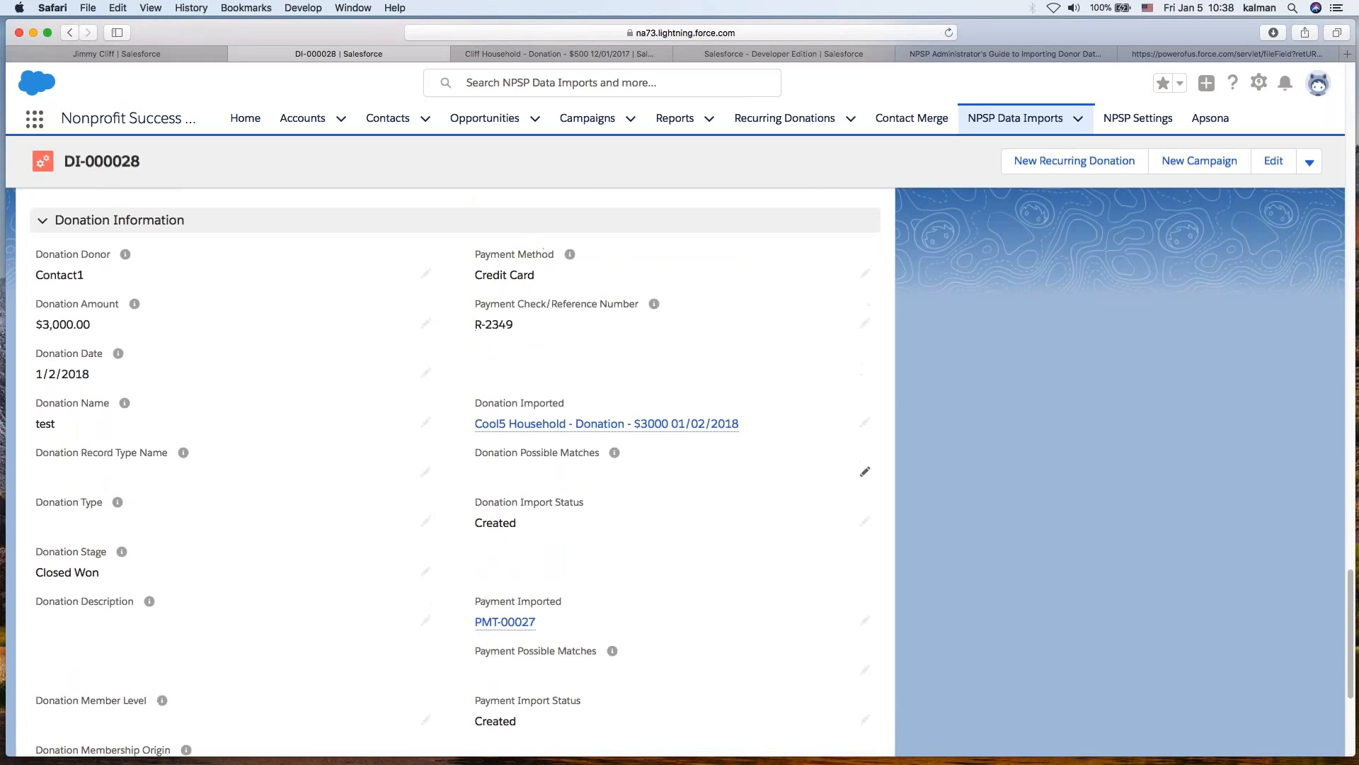
scroll(574, 444, "up", 15)
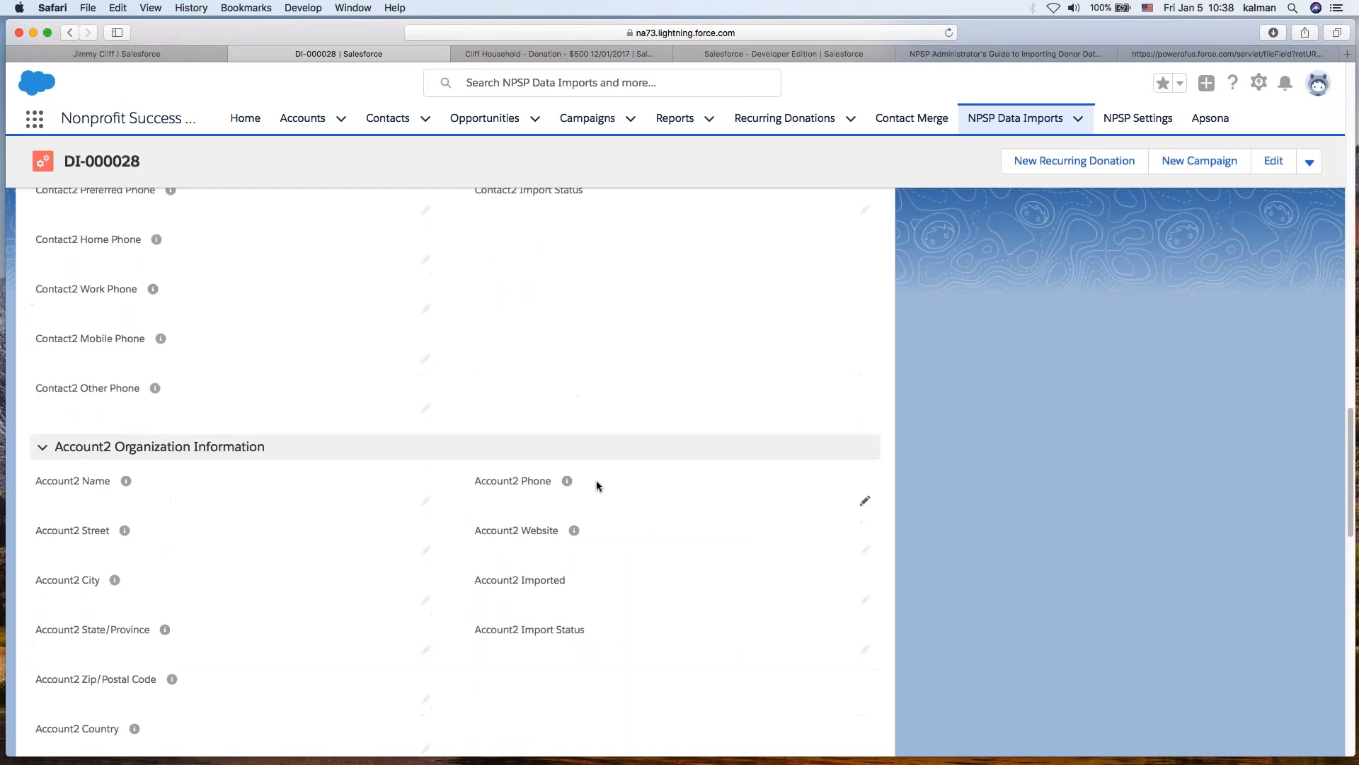
scroll(596, 482, "up", 8)
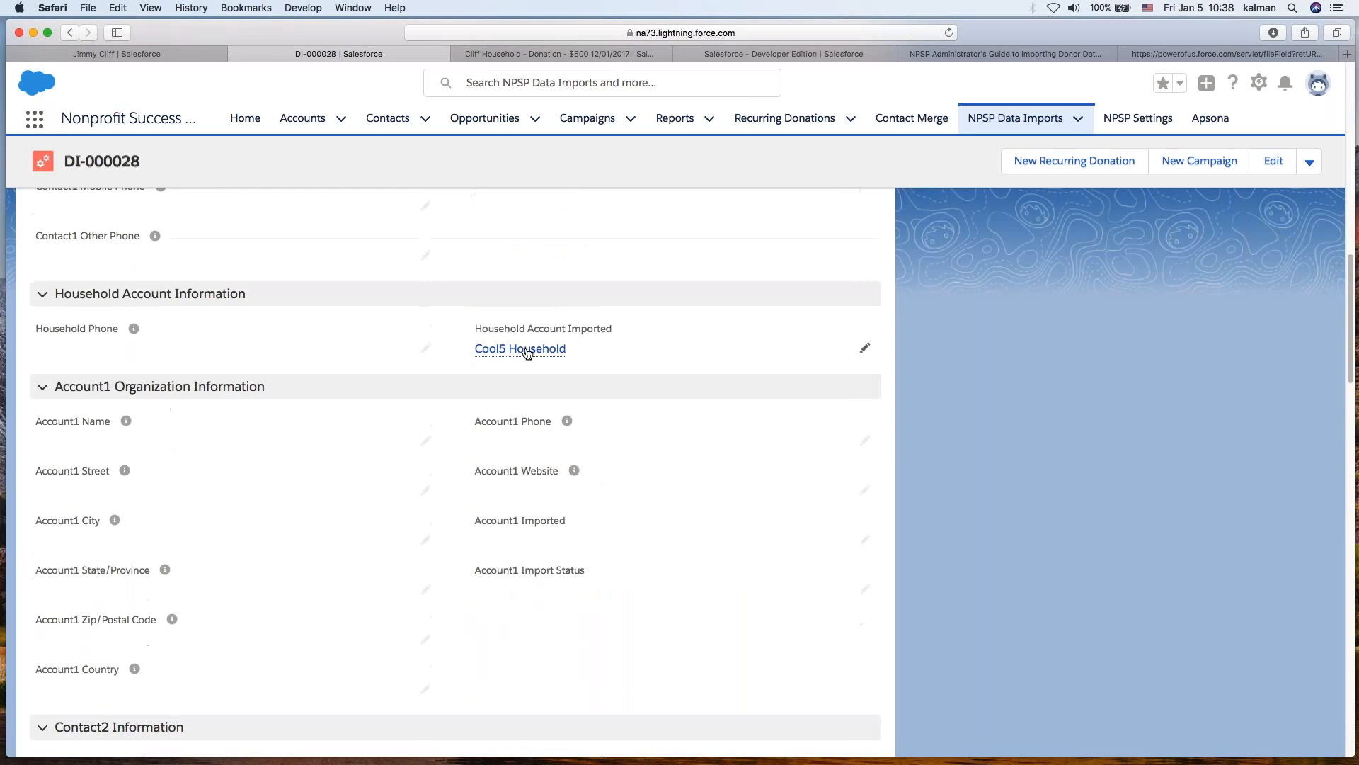
left_click(520, 349)
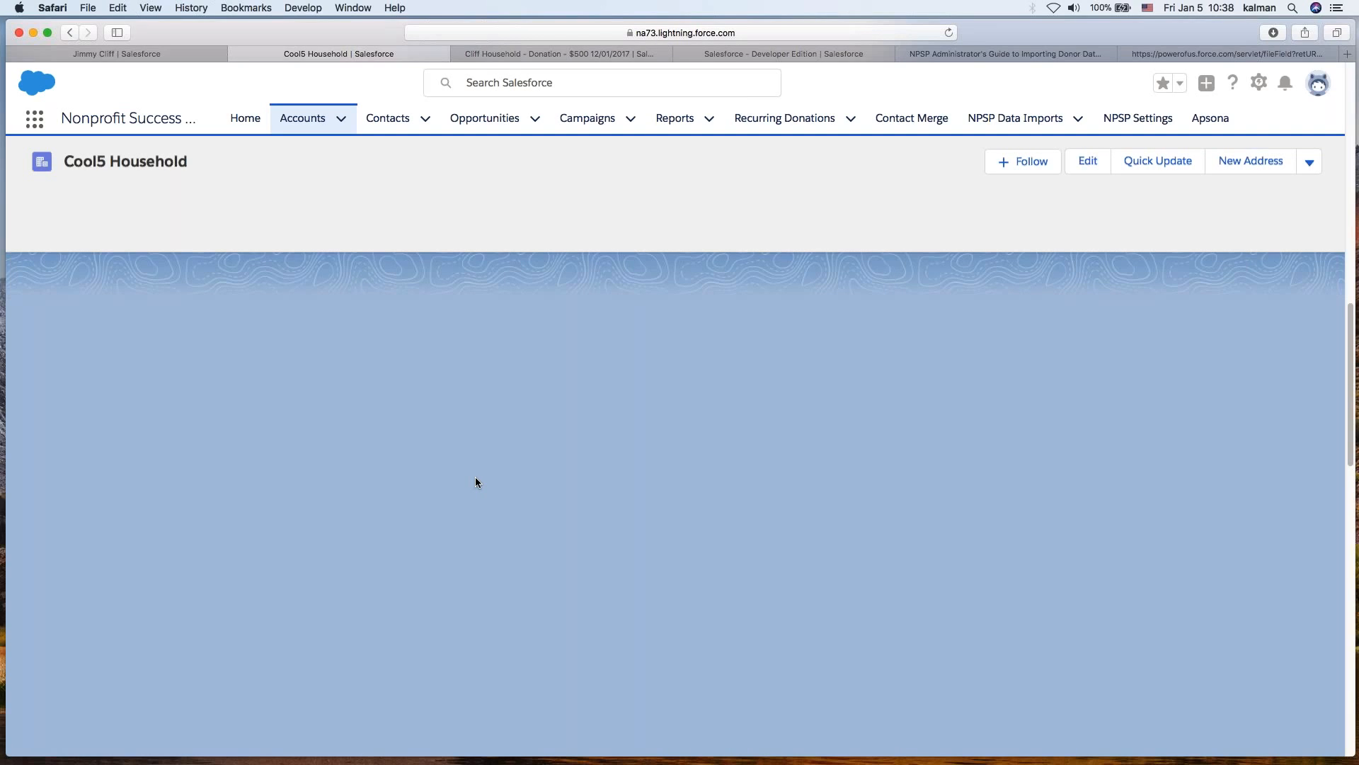
left_click(661, 31)
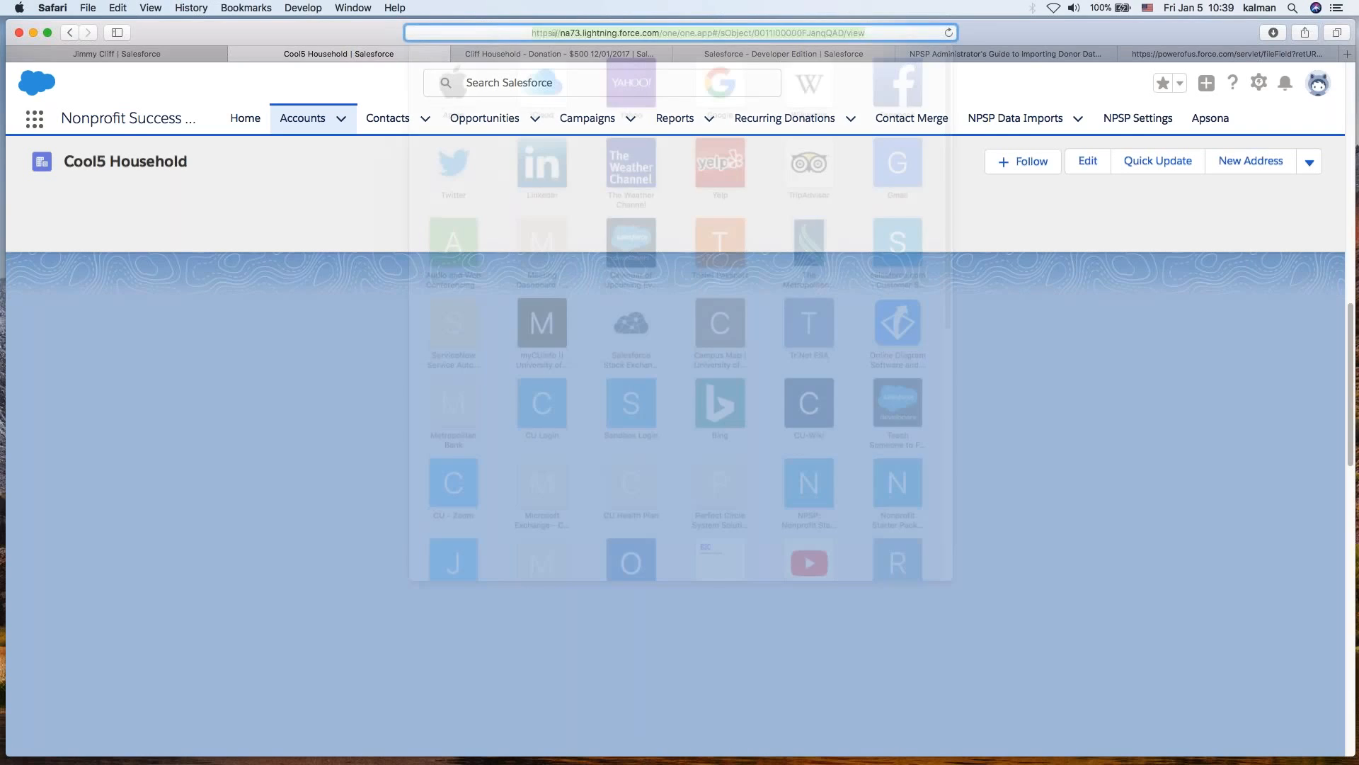
key("Return")
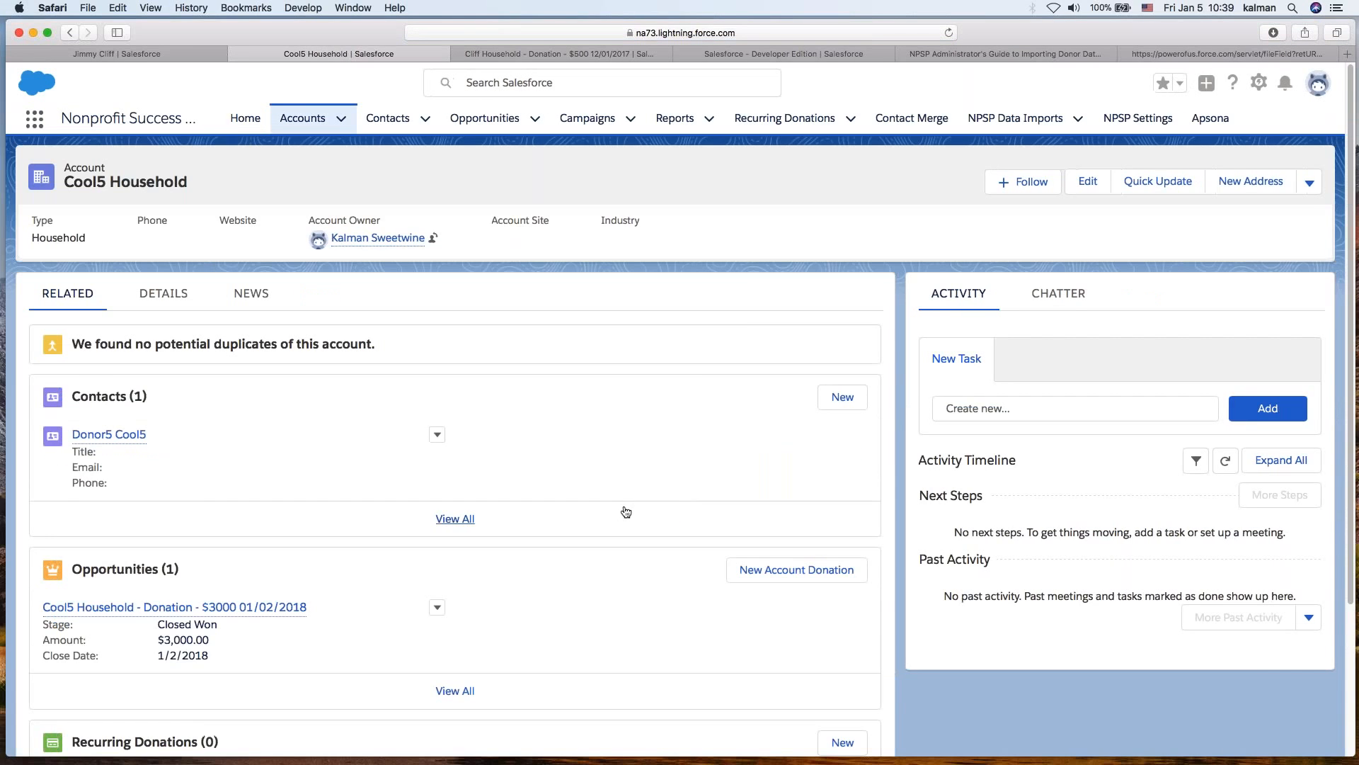
- Review the Cool5 Household account's details, then return to its related records
left_click(159, 294)
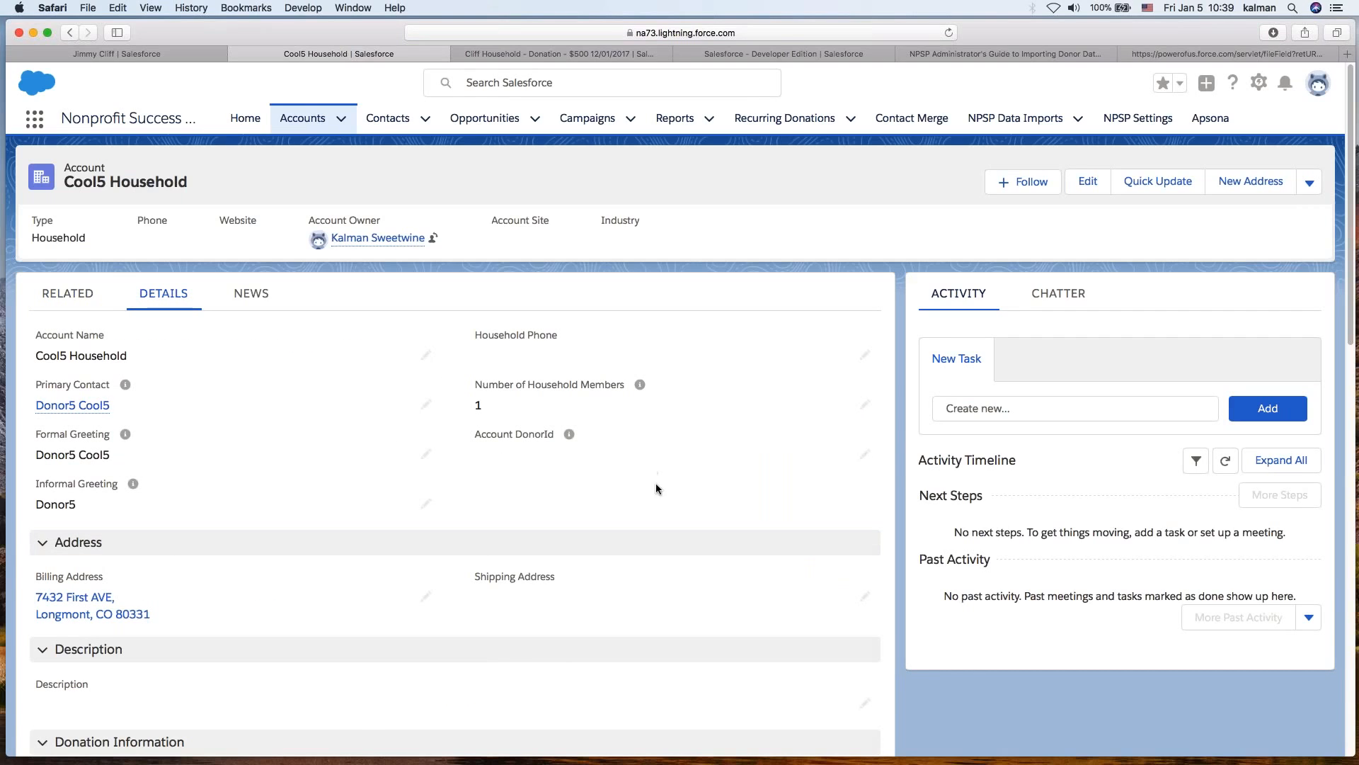
scroll(655, 483, "down", 10)
left_click_drag(606, 614, 712, 610)
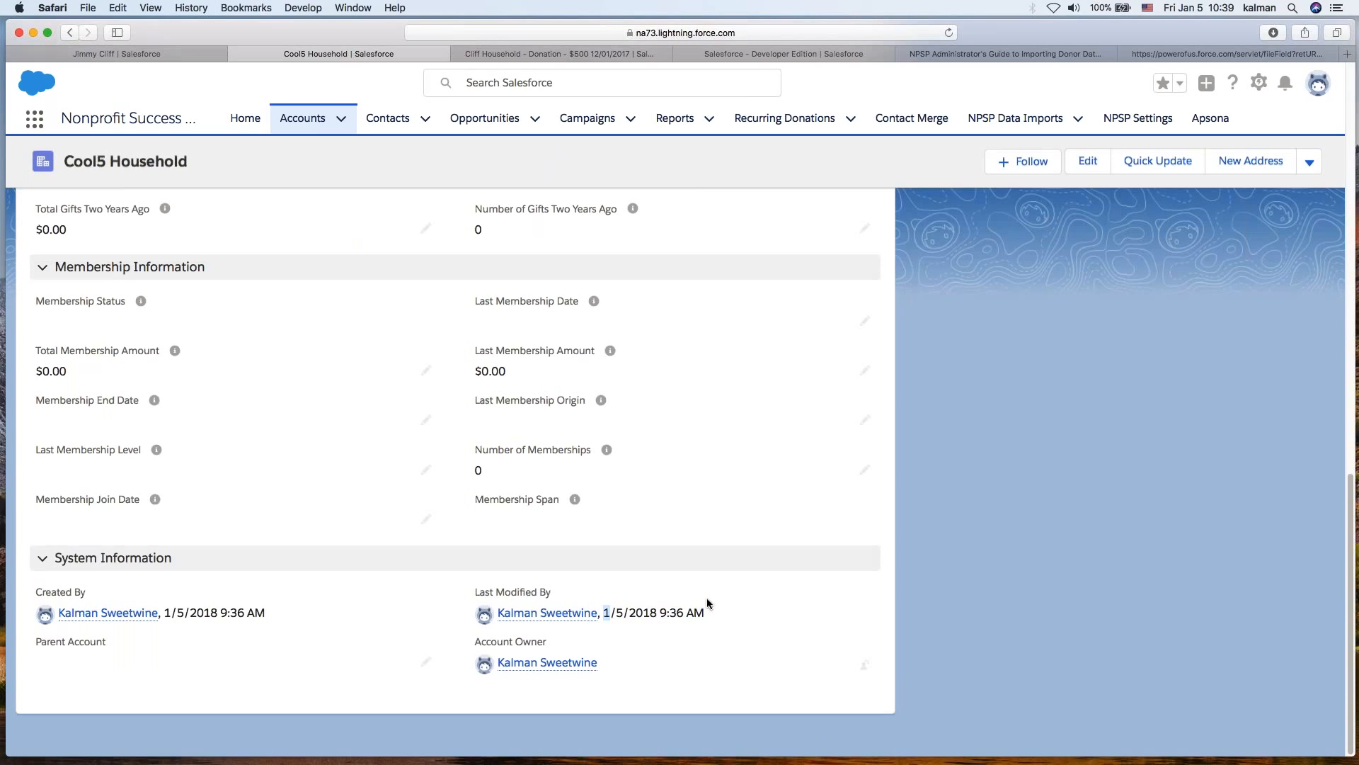
scroll(703, 585, "up", 10)
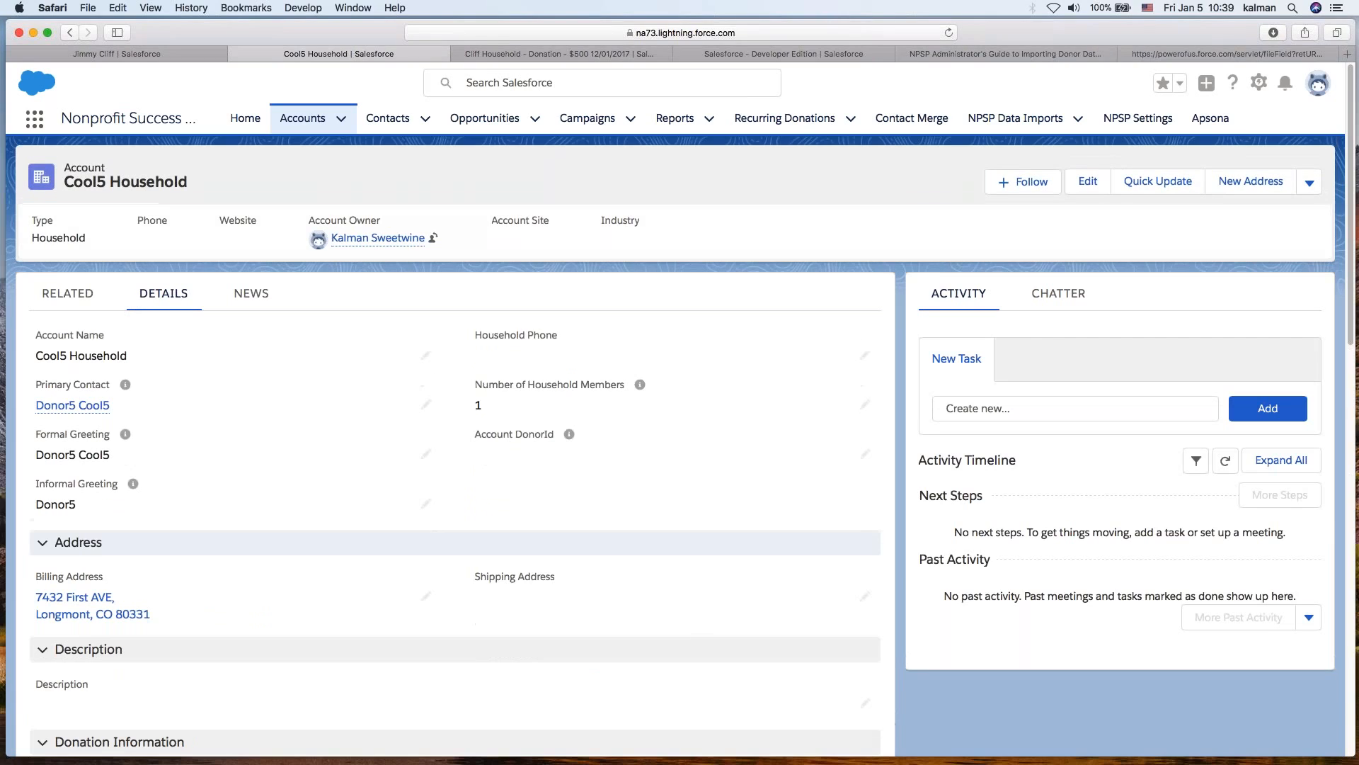
scroll(359, 536, "down", 2)
scroll(351, 534, "up", 2)
left_click(63, 294)
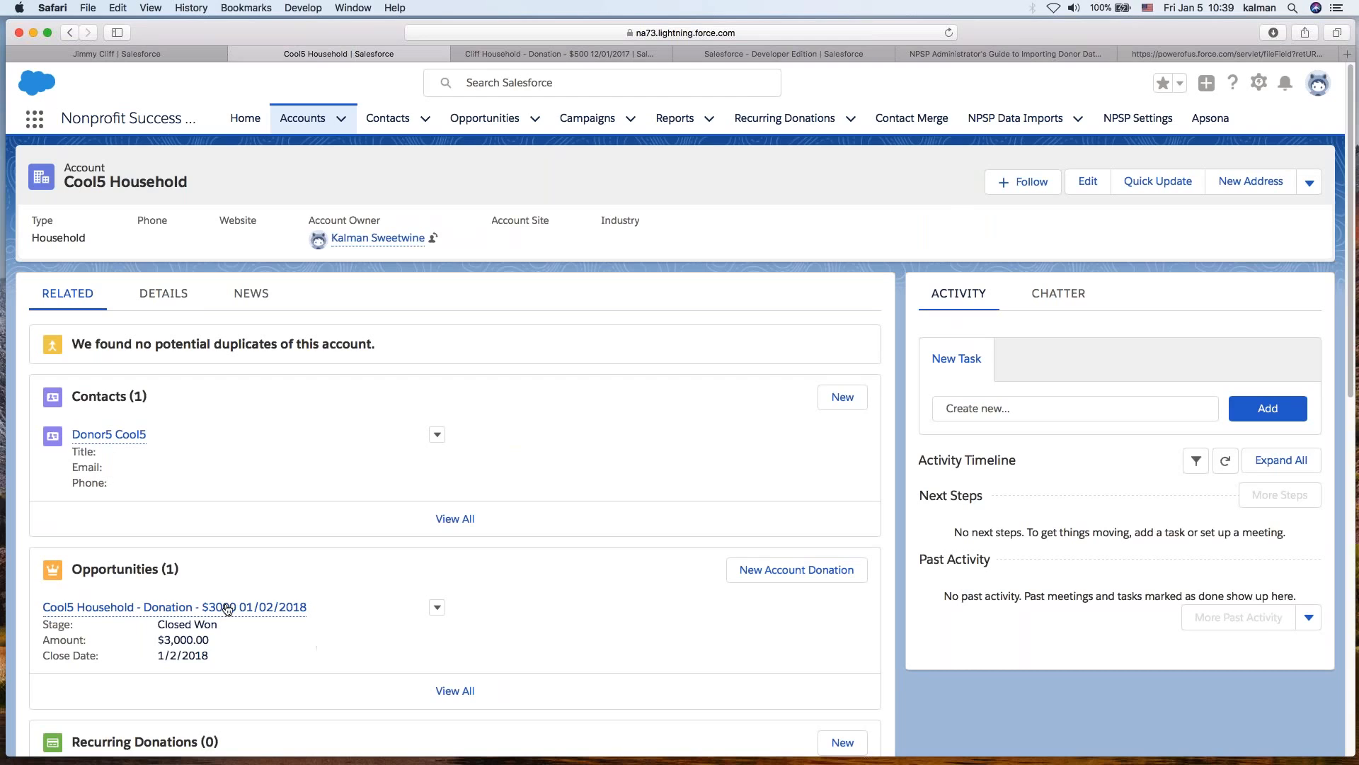
- Inspect the household's donation opportunity preview and its addresses list
mouse_move(226, 608)
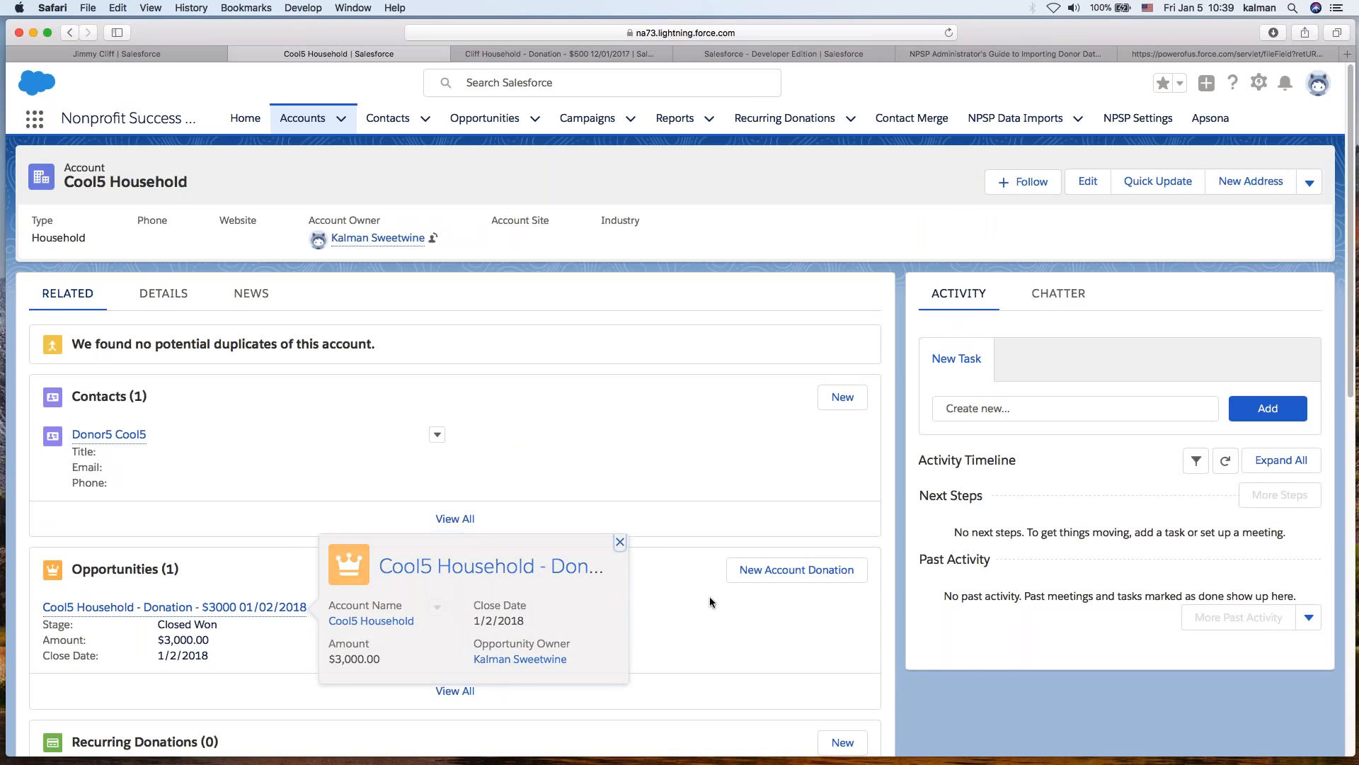
scroll(710, 596, "down", 6)
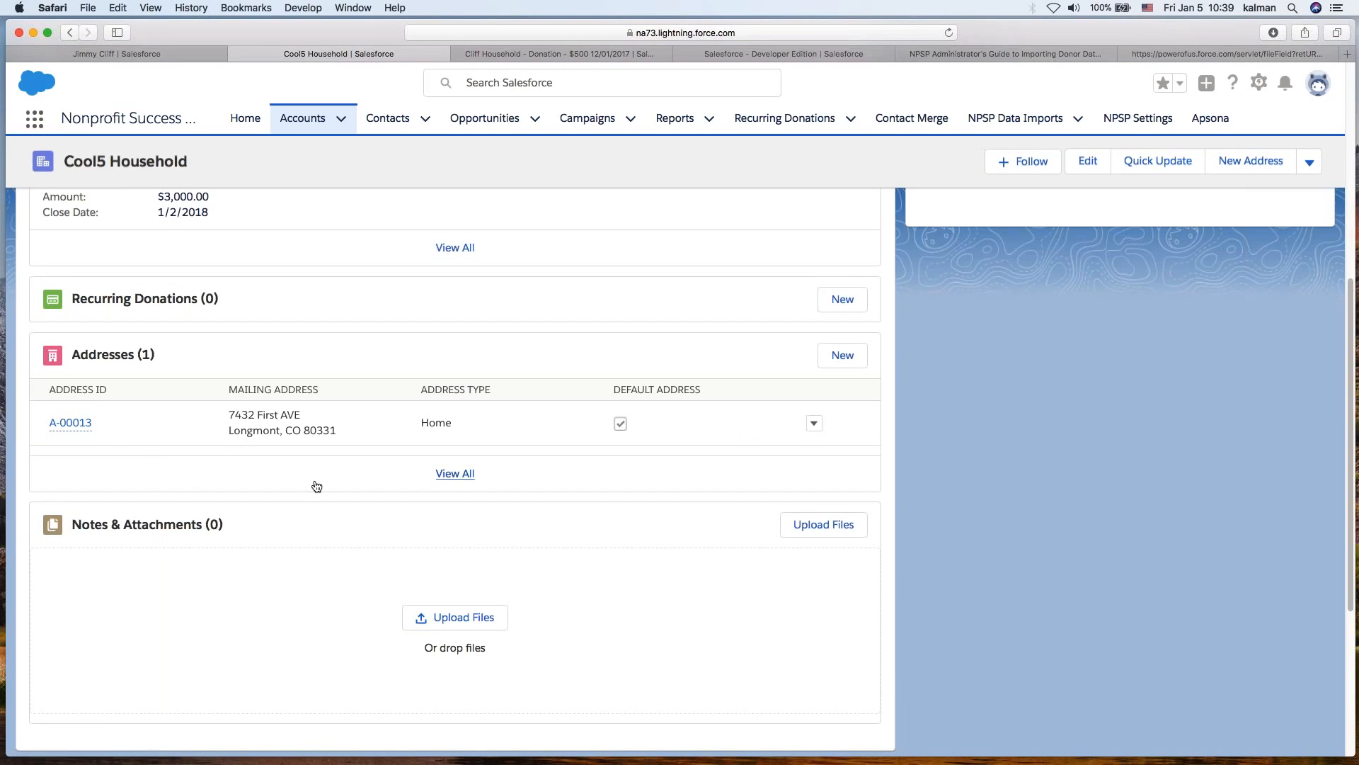
scroll(390, 553, "down", 4)
scroll(432, 590, "up", 5)
scroll(430, 585, "up", 5)
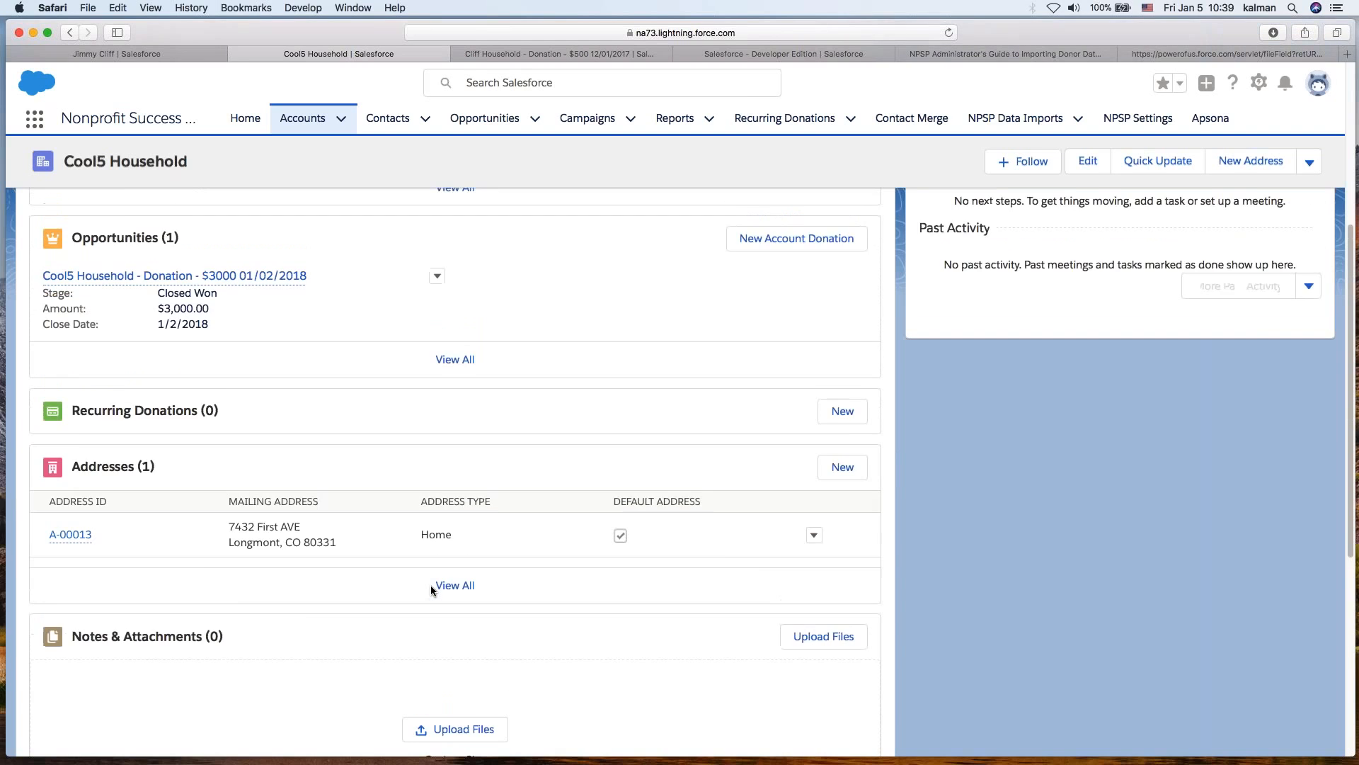
- Open contact Donor5 Cool5 and review its opportunities and campaign history
left_click(112, 437)
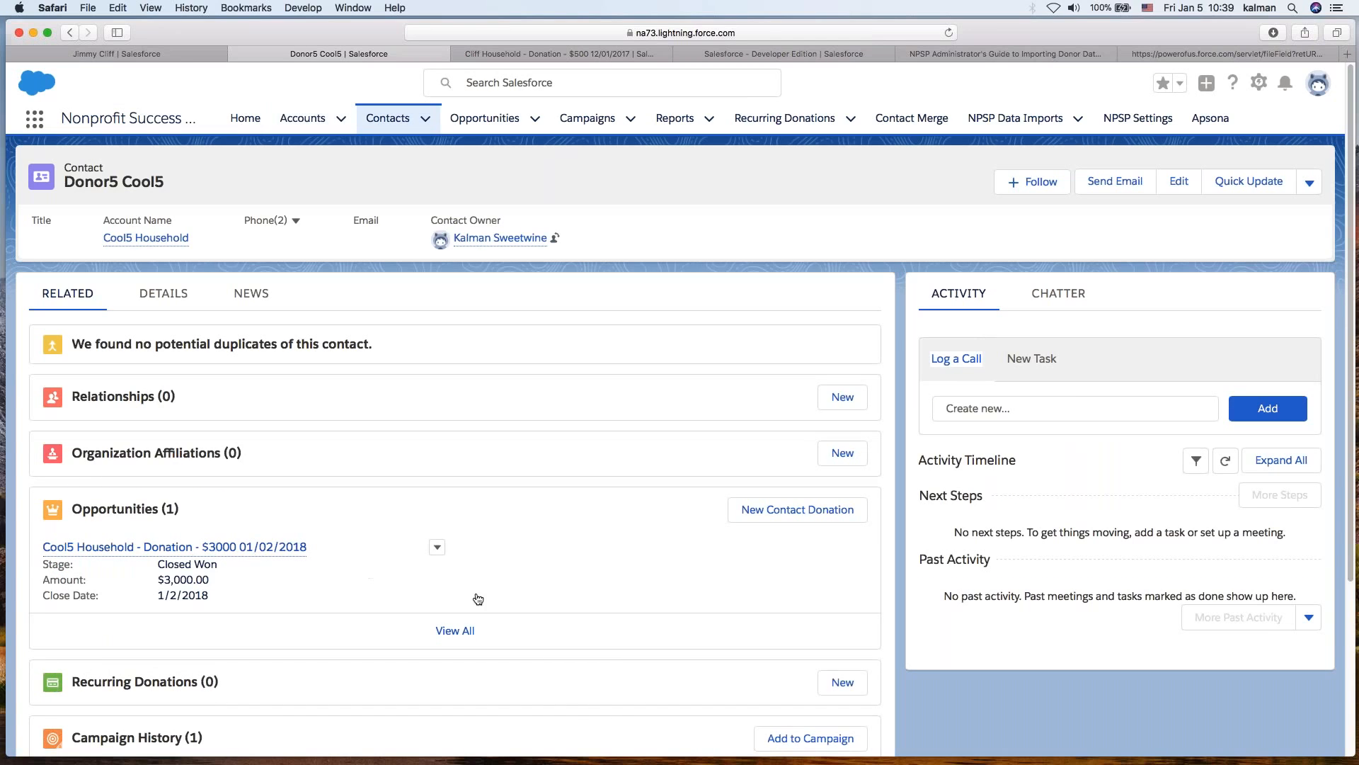
mouse_move(256, 549)
scroll(562, 698, "down", 3)
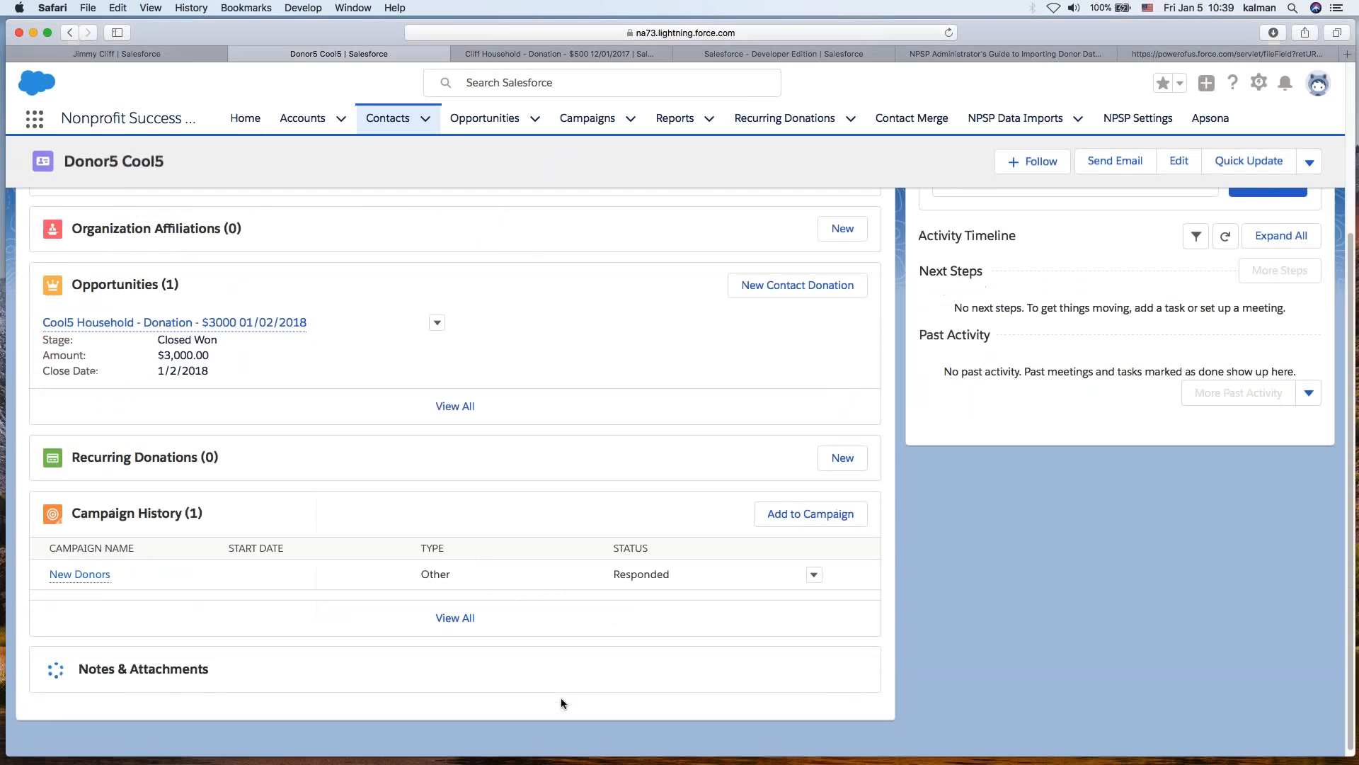
mouse_move(79, 573)
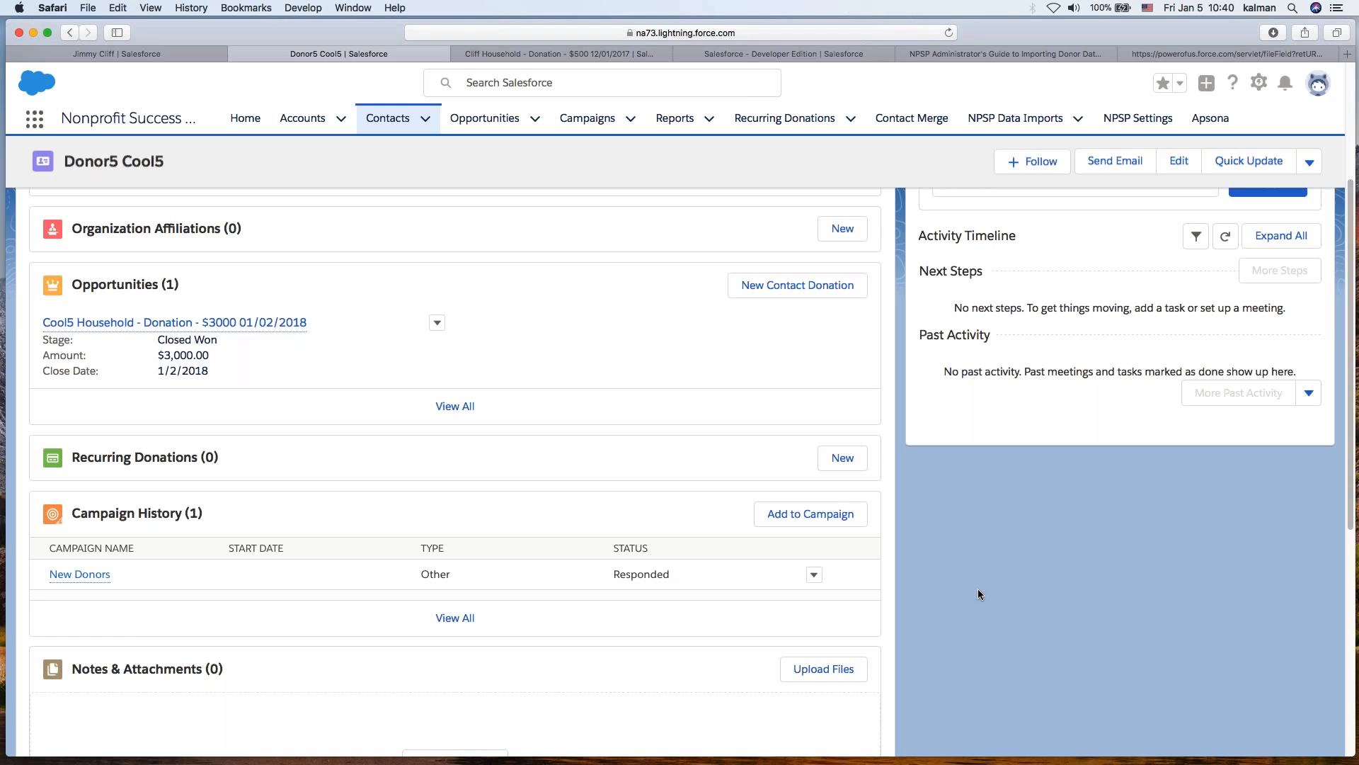
scroll(779, 396, "up", 5)
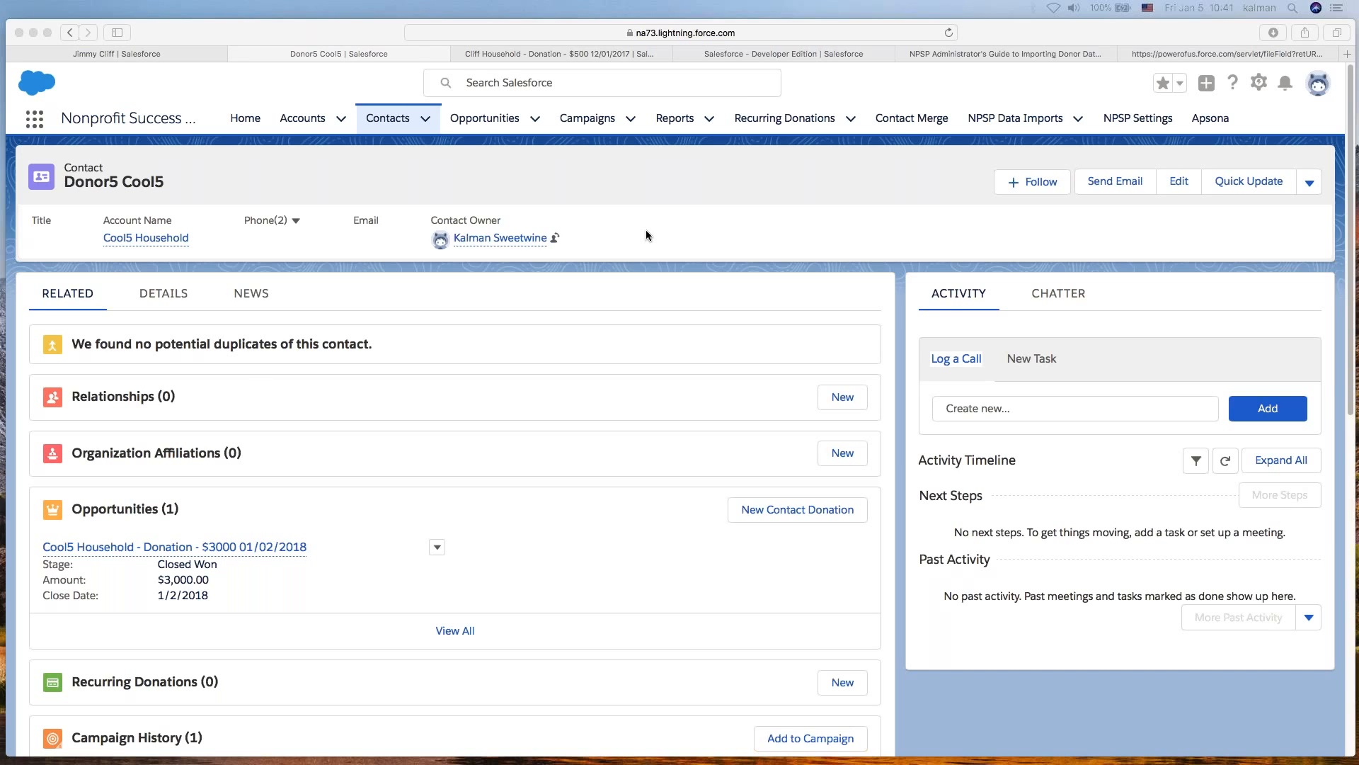
- Switch to the Apsona tab and open the Configurations settings
left_click(498, 50)
left_click(742, 48)
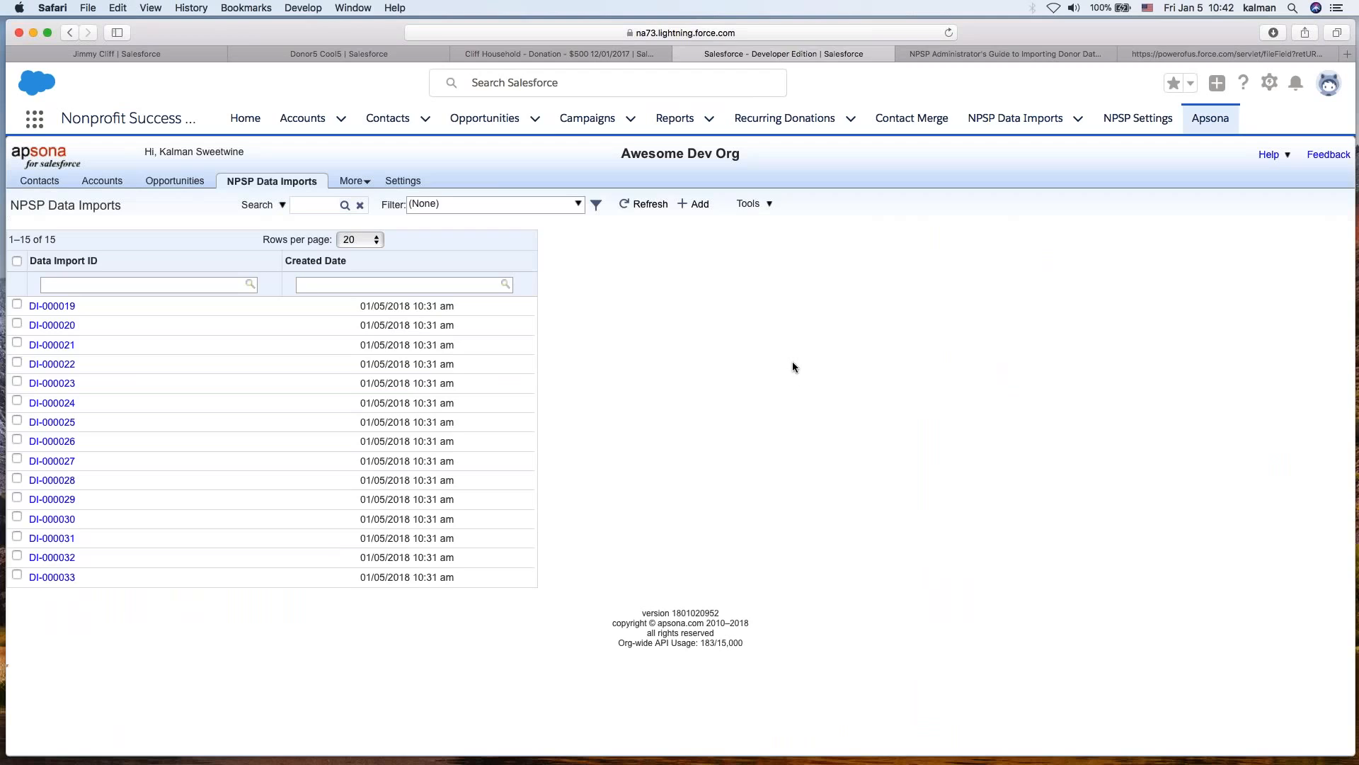
left_click(401, 184)
mouse_move(191, 189)
mouse_move(402, 183)
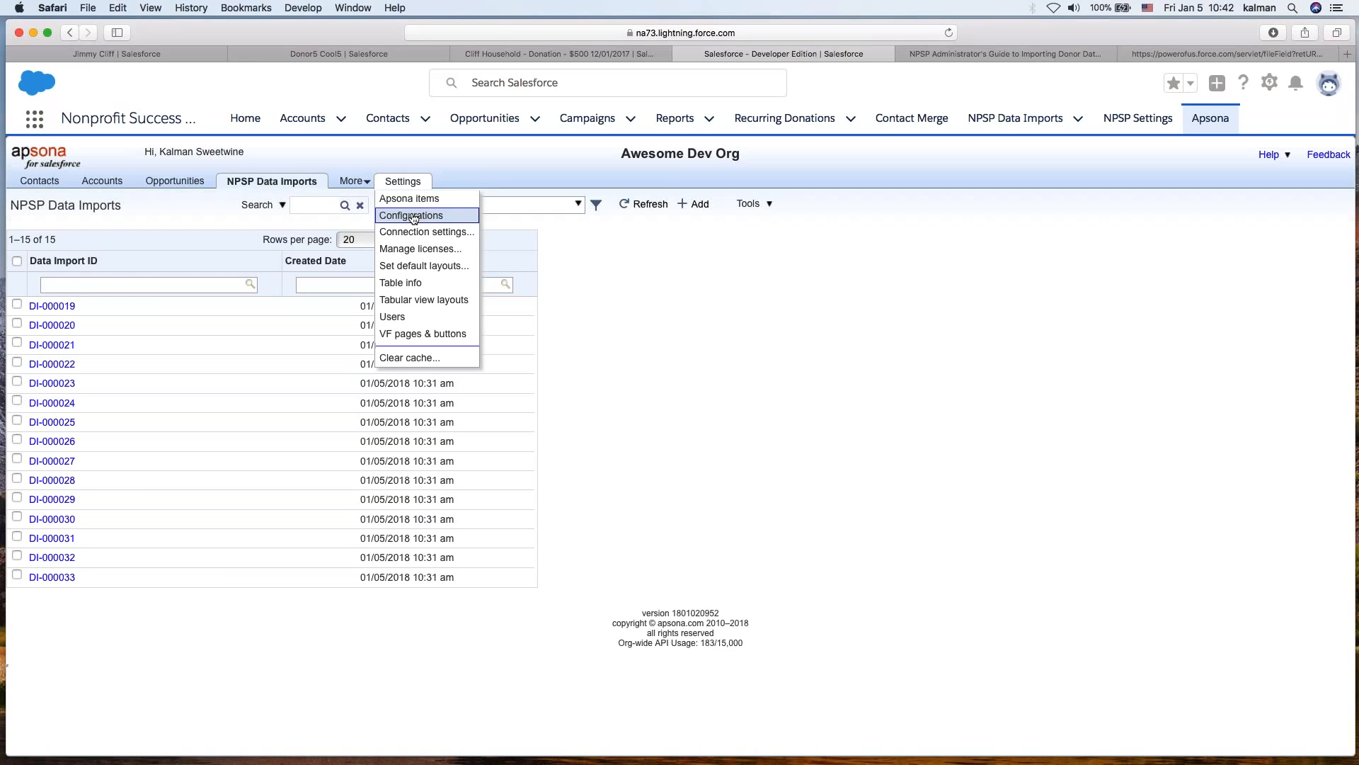
left_click(414, 216)
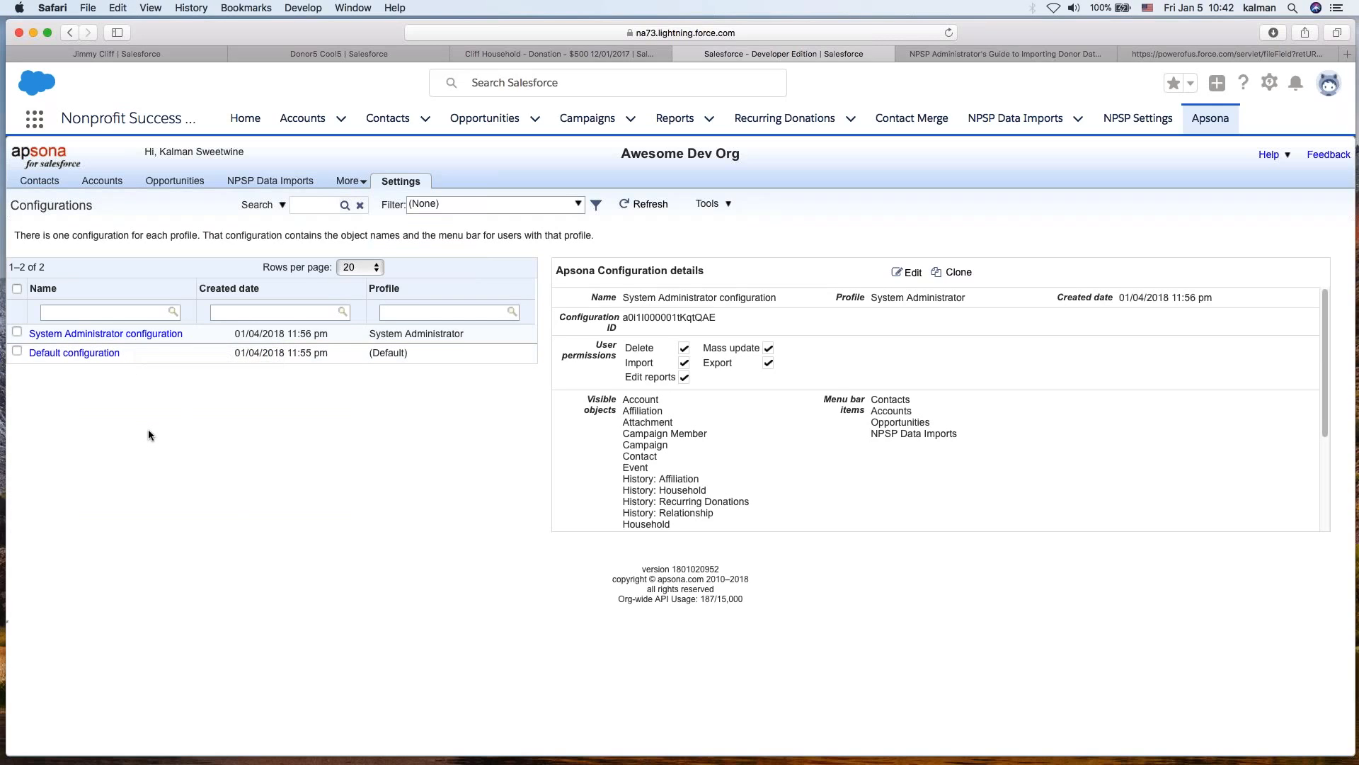
- Clone the Default configuration and assign the copy to the Standard User profile
left_click(98, 354)
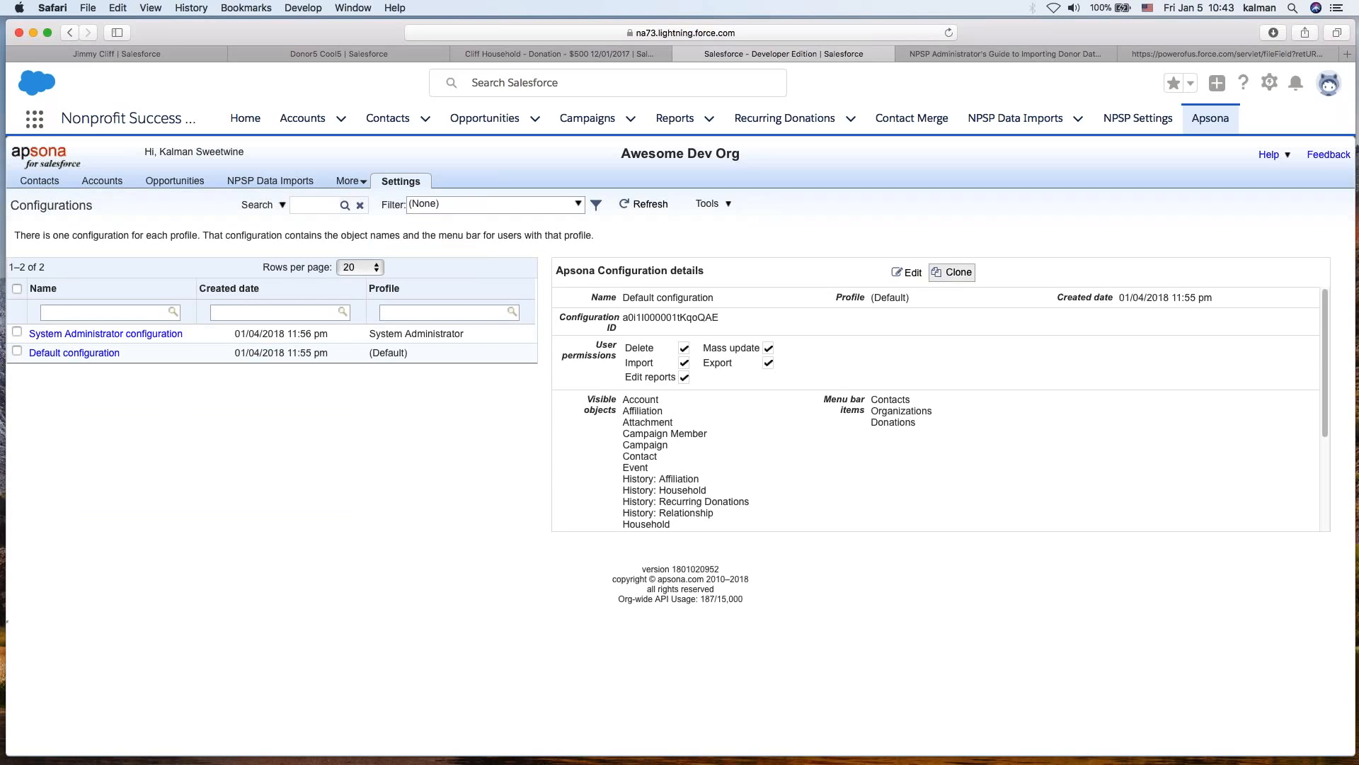
left_click(956, 275)
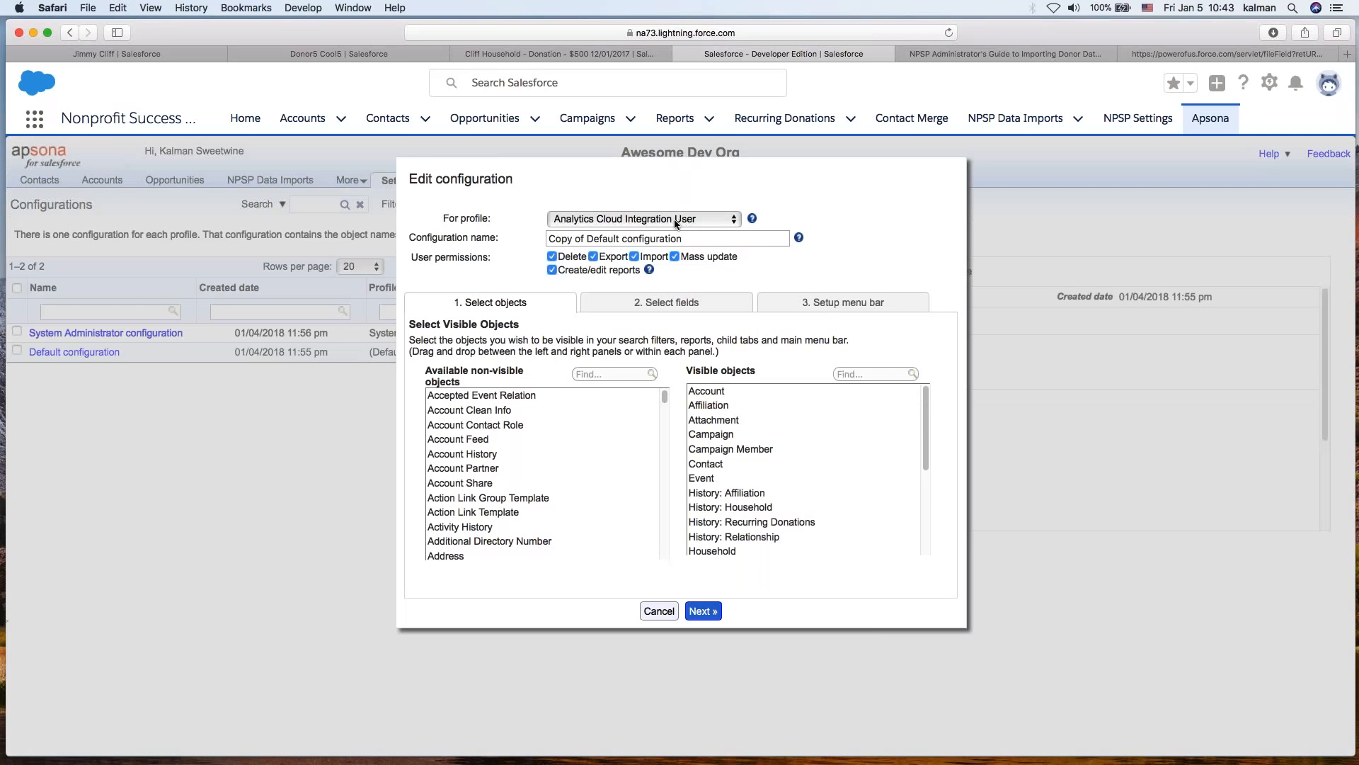
left_click(658, 219)
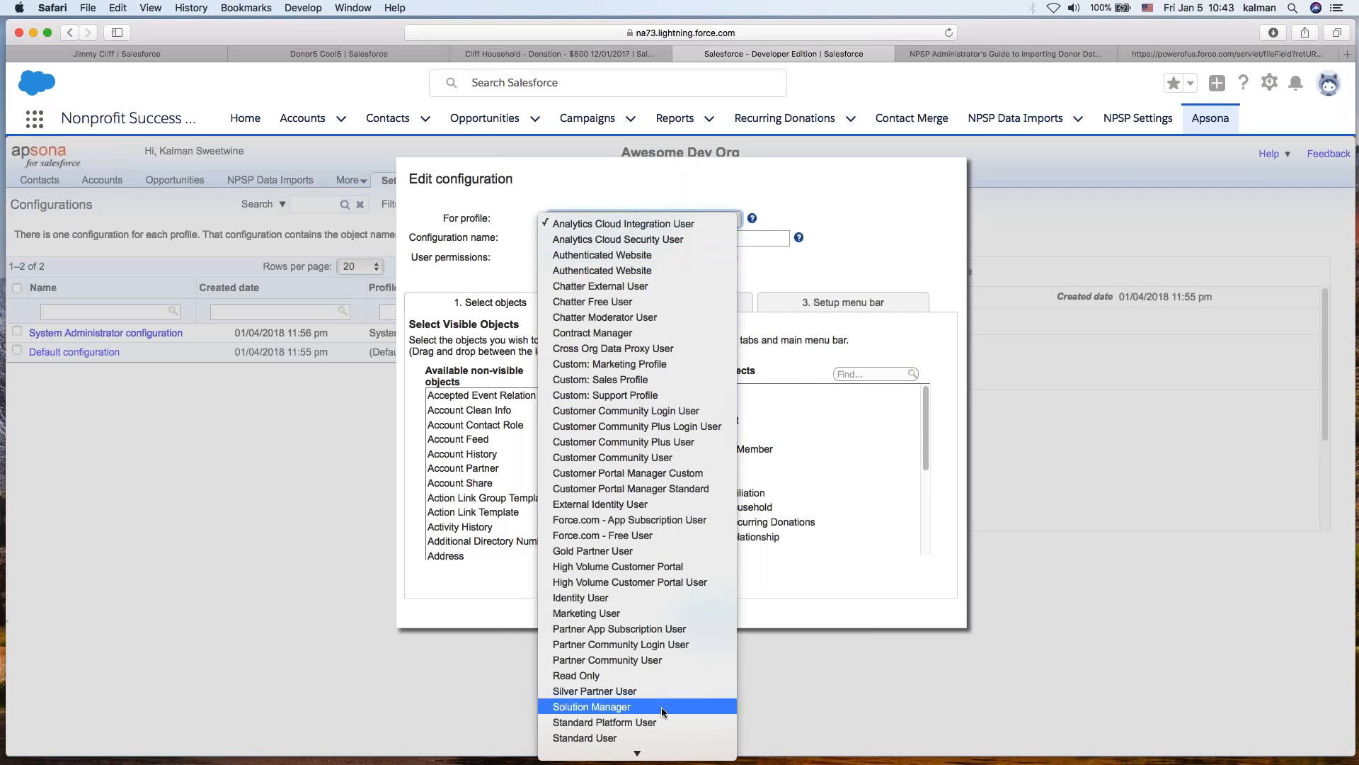
left_click(659, 737)
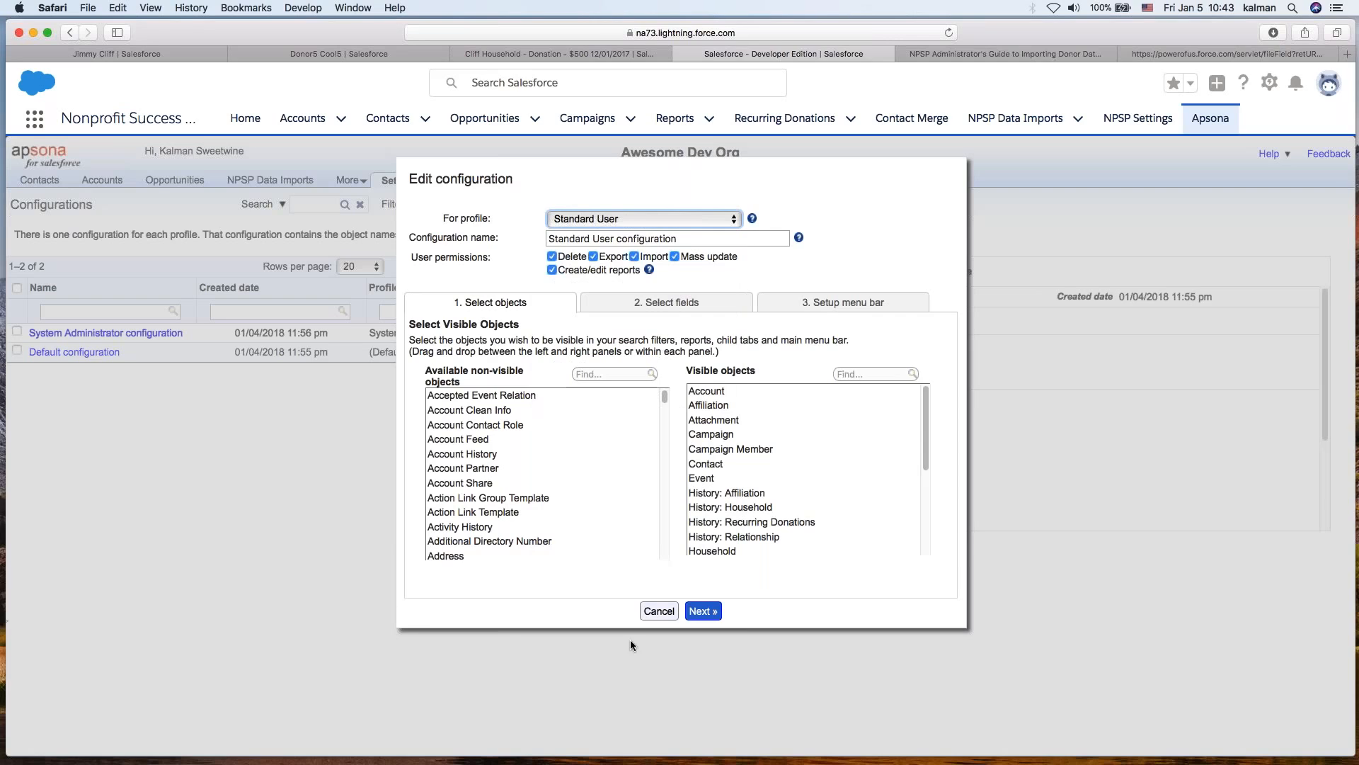
- Move the Household object from visible to non-visible objects in the new configuration
double_click(641, 238)
left_click(633, 238)
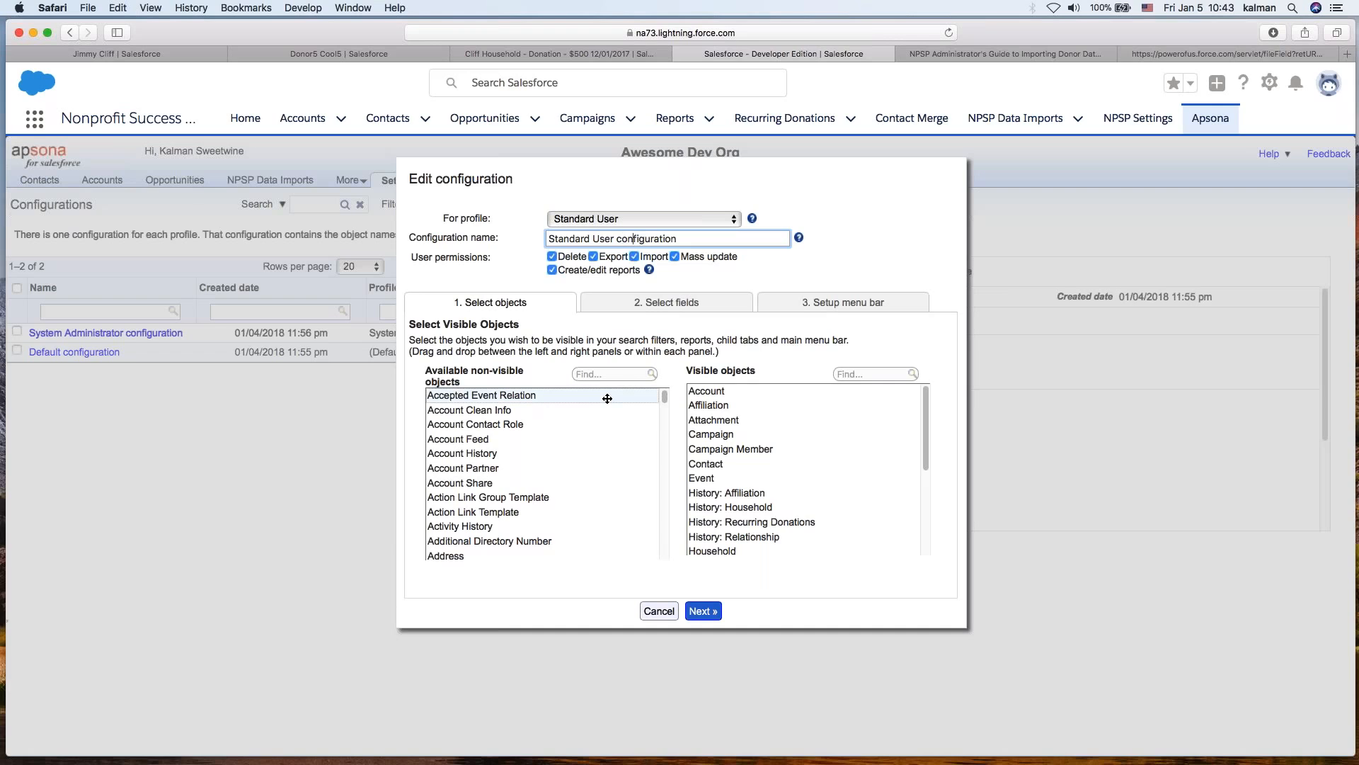
left_click_drag(723, 551, 605, 509)
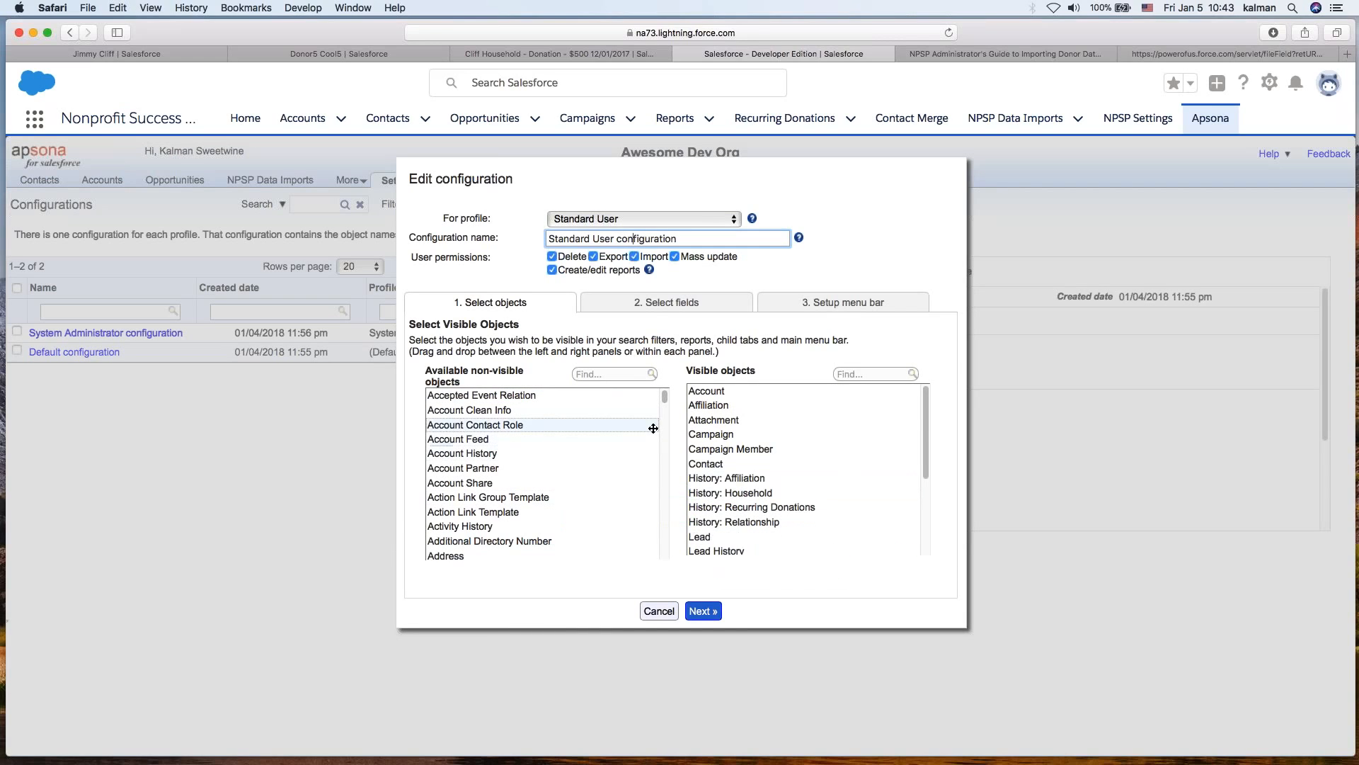
- Find NPSP Data Import among the non-visible objects and move it into the visible objects
scroll(762, 509, "down", 1)
scroll(761, 508, "up", 1)
left_click(589, 373)
type("nps")
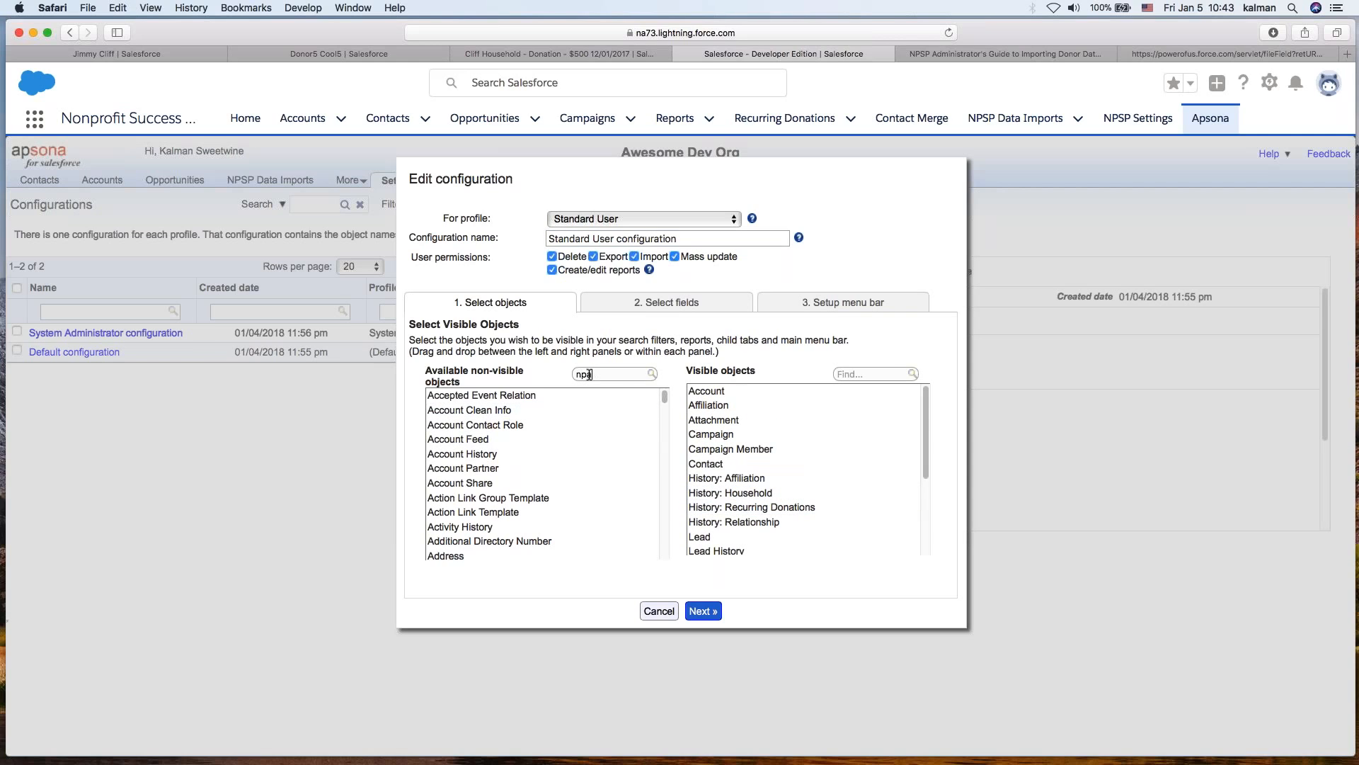
type("p")
left_click_drag(492, 396, 821, 552)
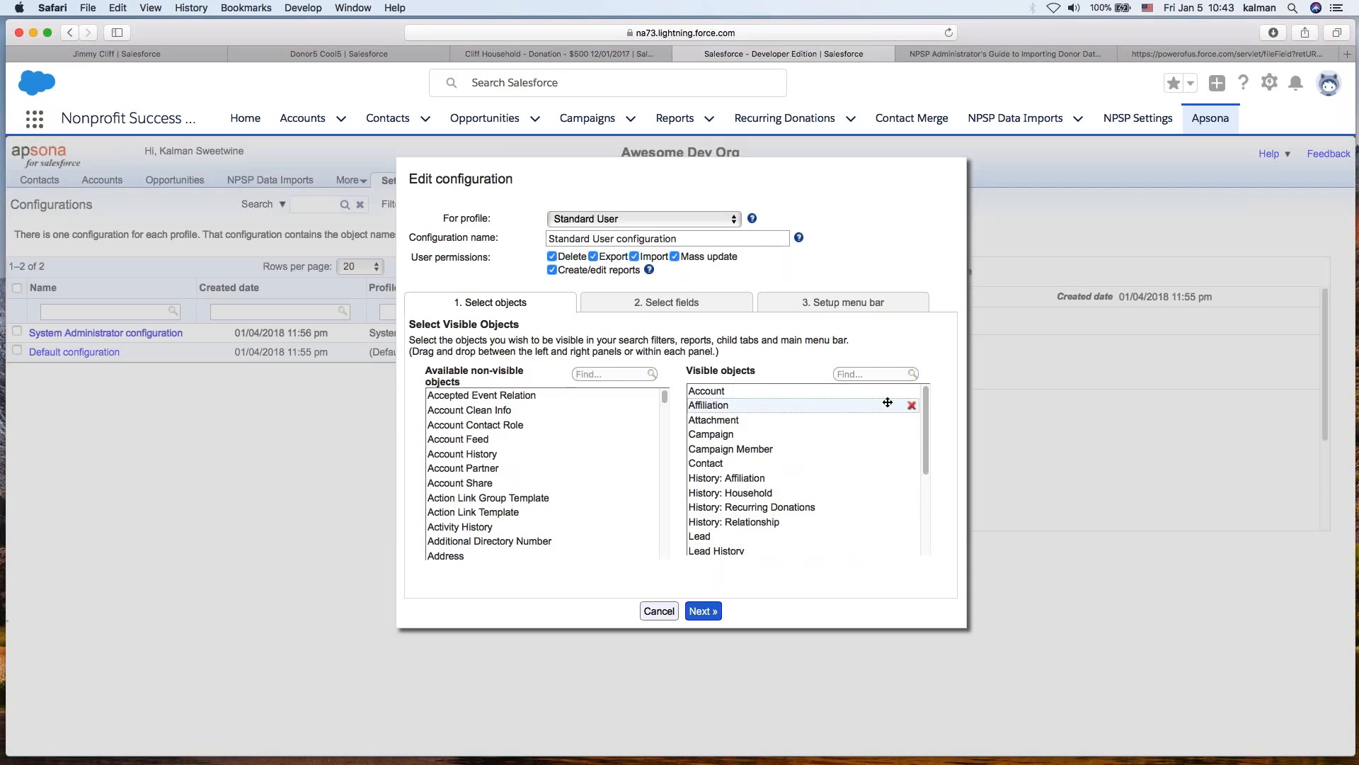
- Remove every other object from the visible objects list, leaving only NPSP Data Import
left_click(912, 392)
left_click(912, 392)
left_click(912, 392)
left_click(911, 391)
left_click(912, 392)
left_click(912, 392)
left_click(912, 392)
left_click(912, 391)
left_click(911, 392)
left_click(911, 391)
left_click(911, 391)
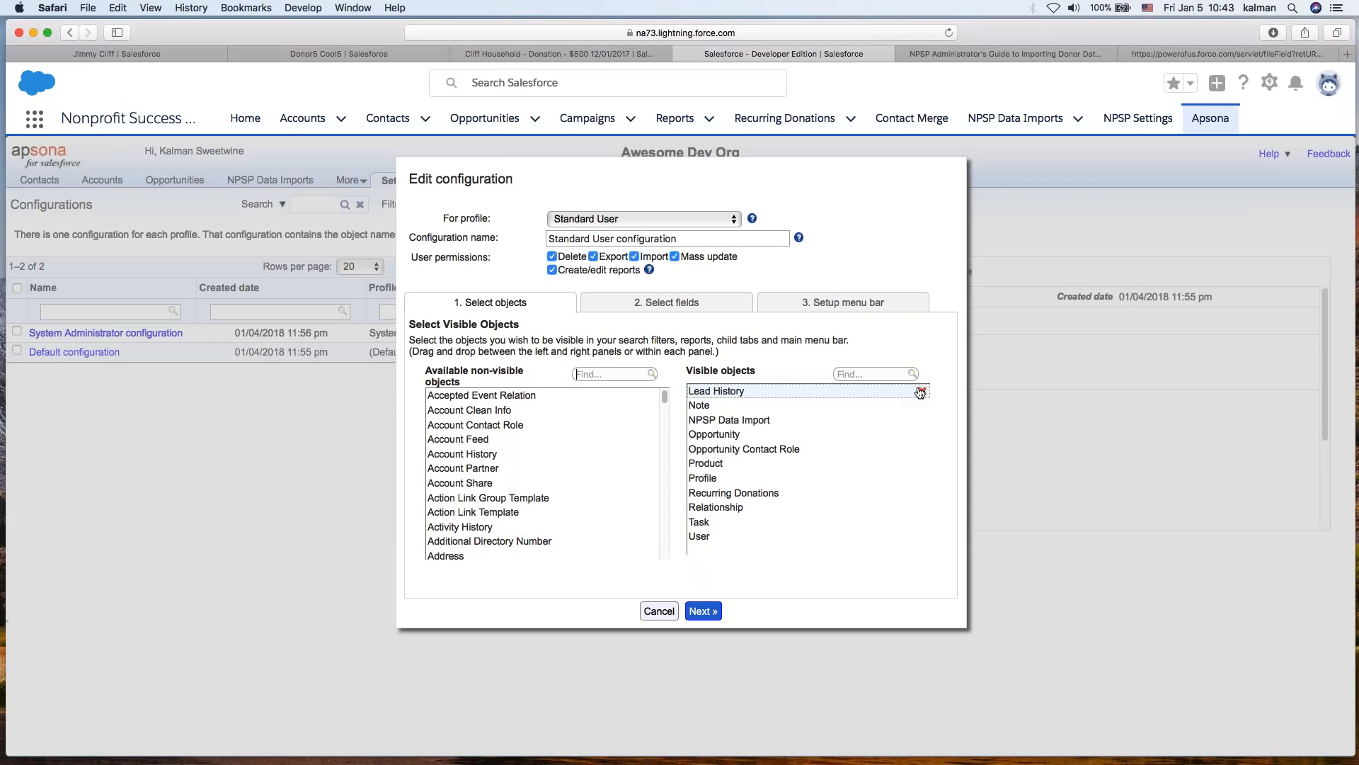
left_click(914, 392)
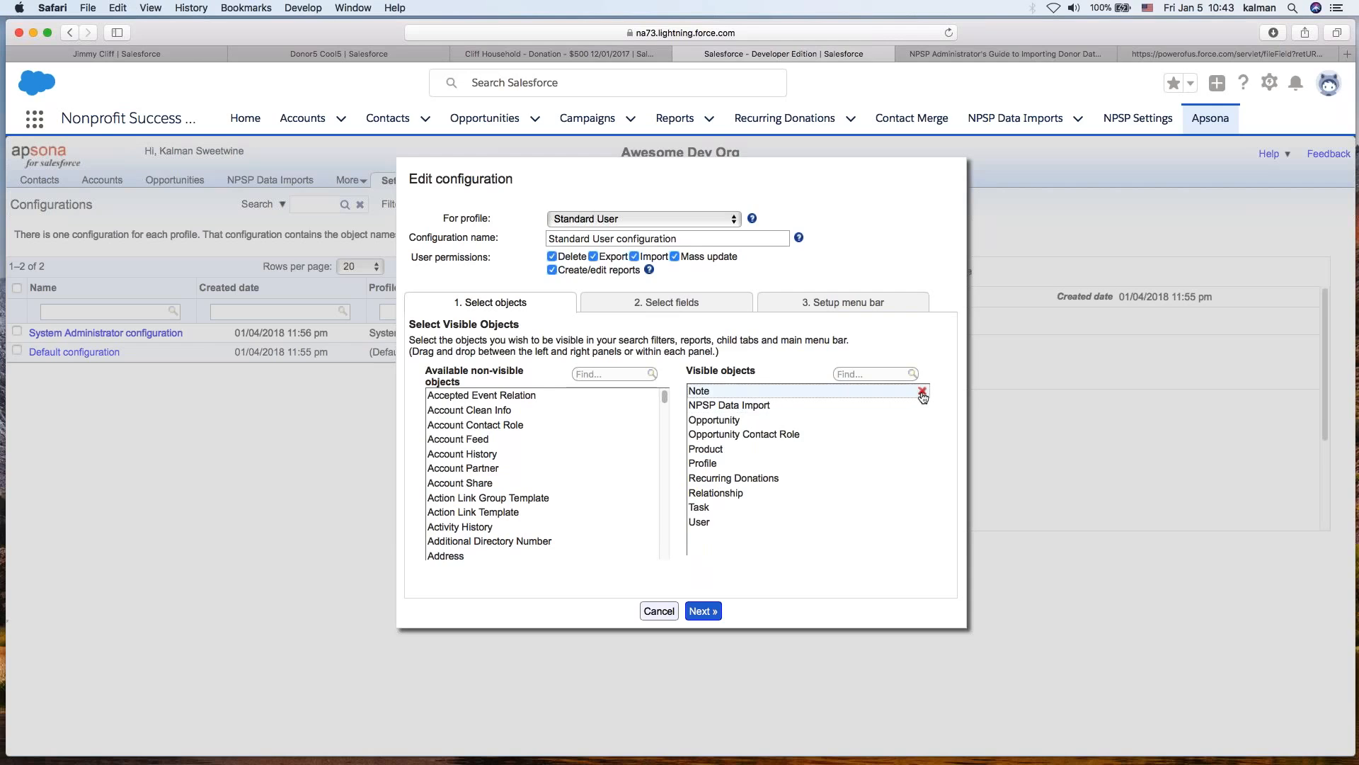
left_click(922, 392)
left_click(921, 406)
left_click(921, 405)
left_click(922, 406)
left_click(922, 406)
left_click(922, 406)
left_click(923, 406)
left_click(922, 406)
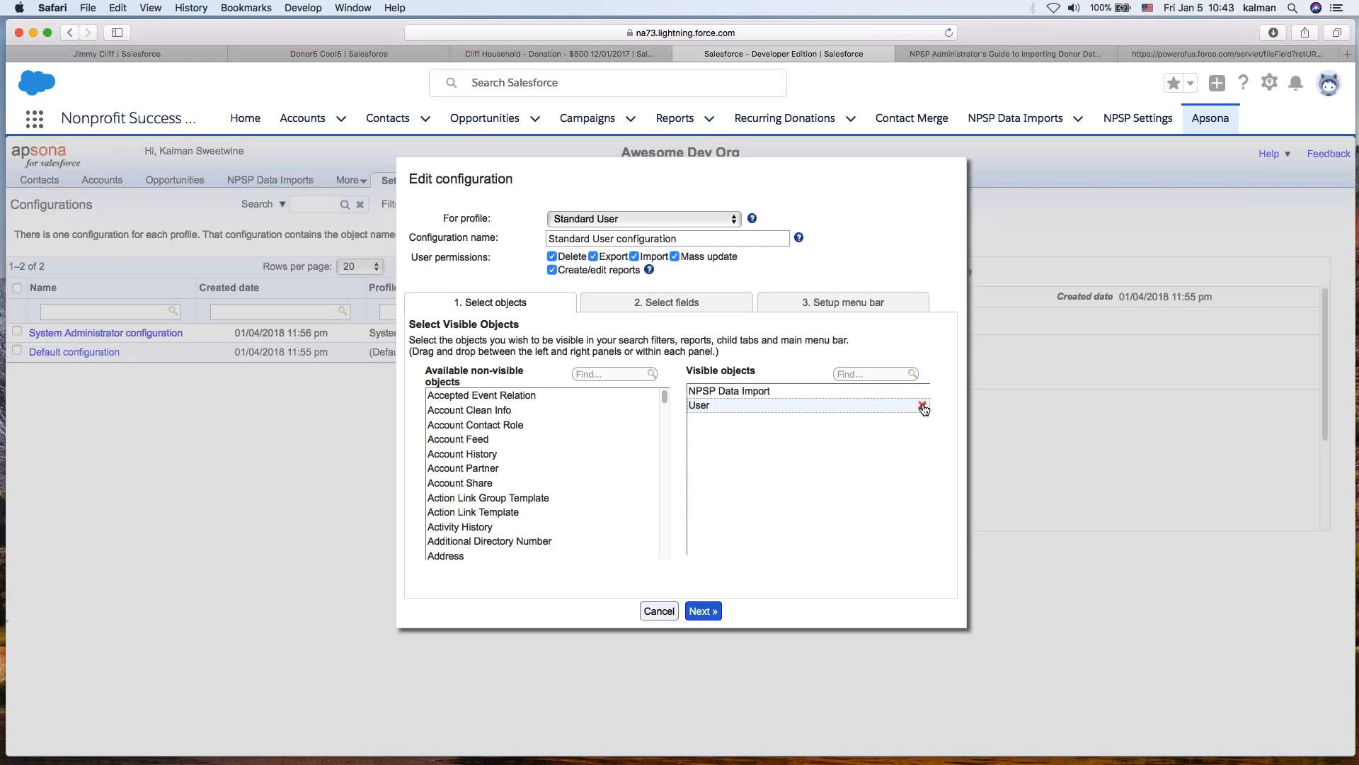
left_click(922, 406)
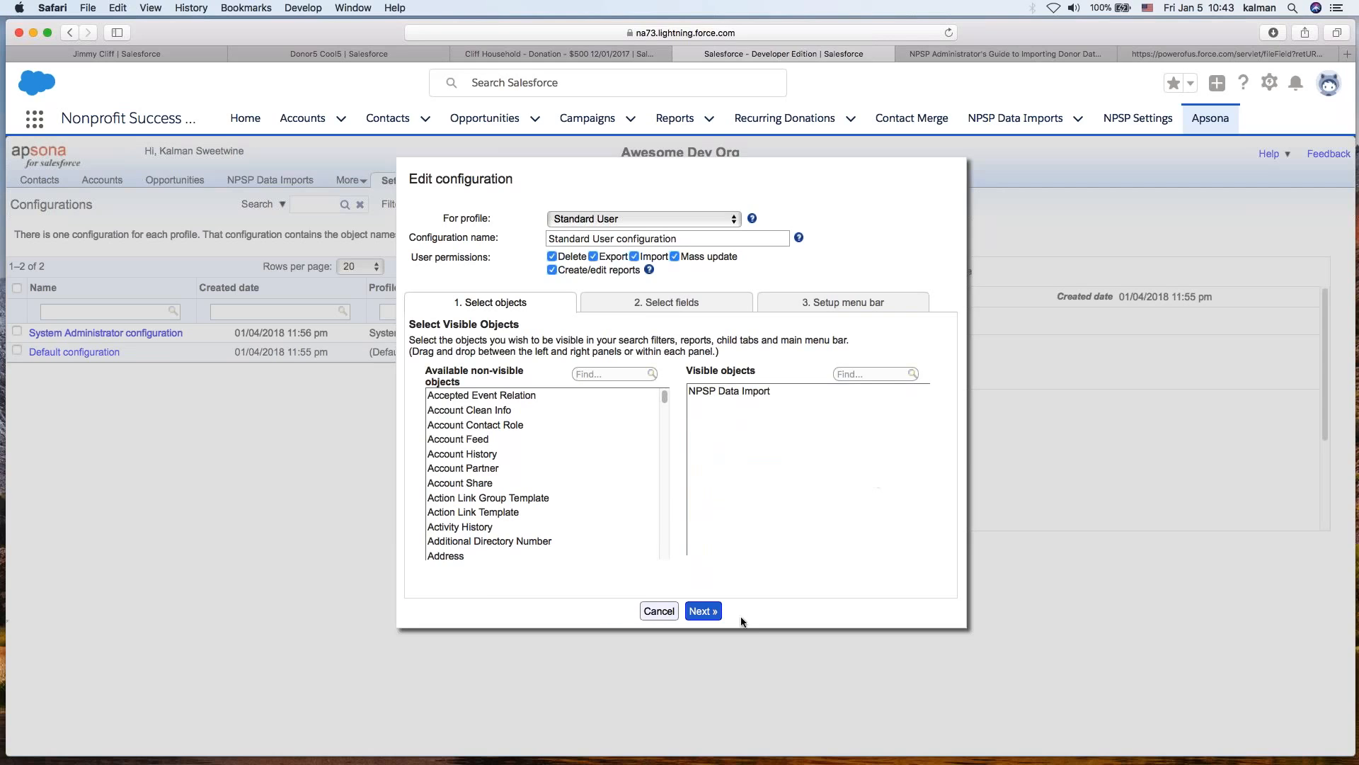
- Review the NPSP Data Import field selection, keeping all fields selected, and continue to the menu bar setup
left_click(712, 611)
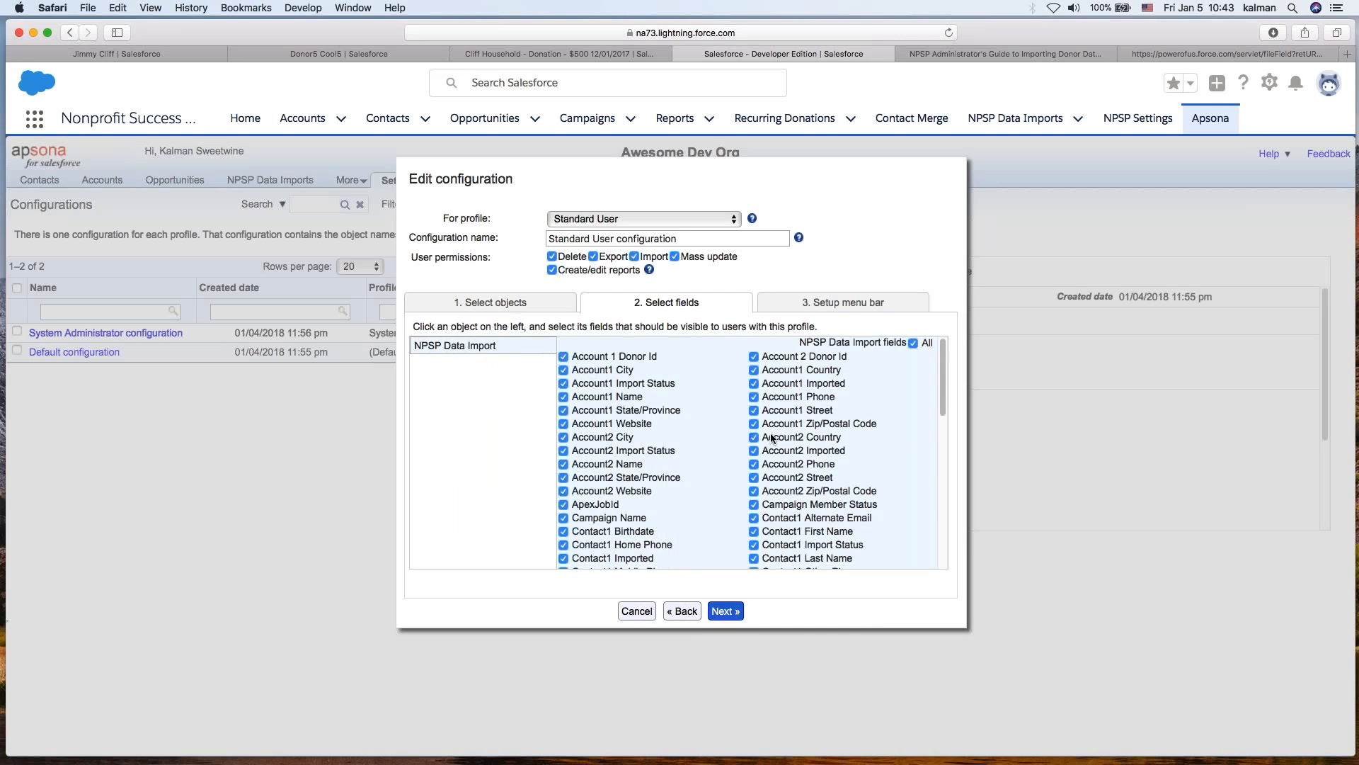
left_click(913, 343)
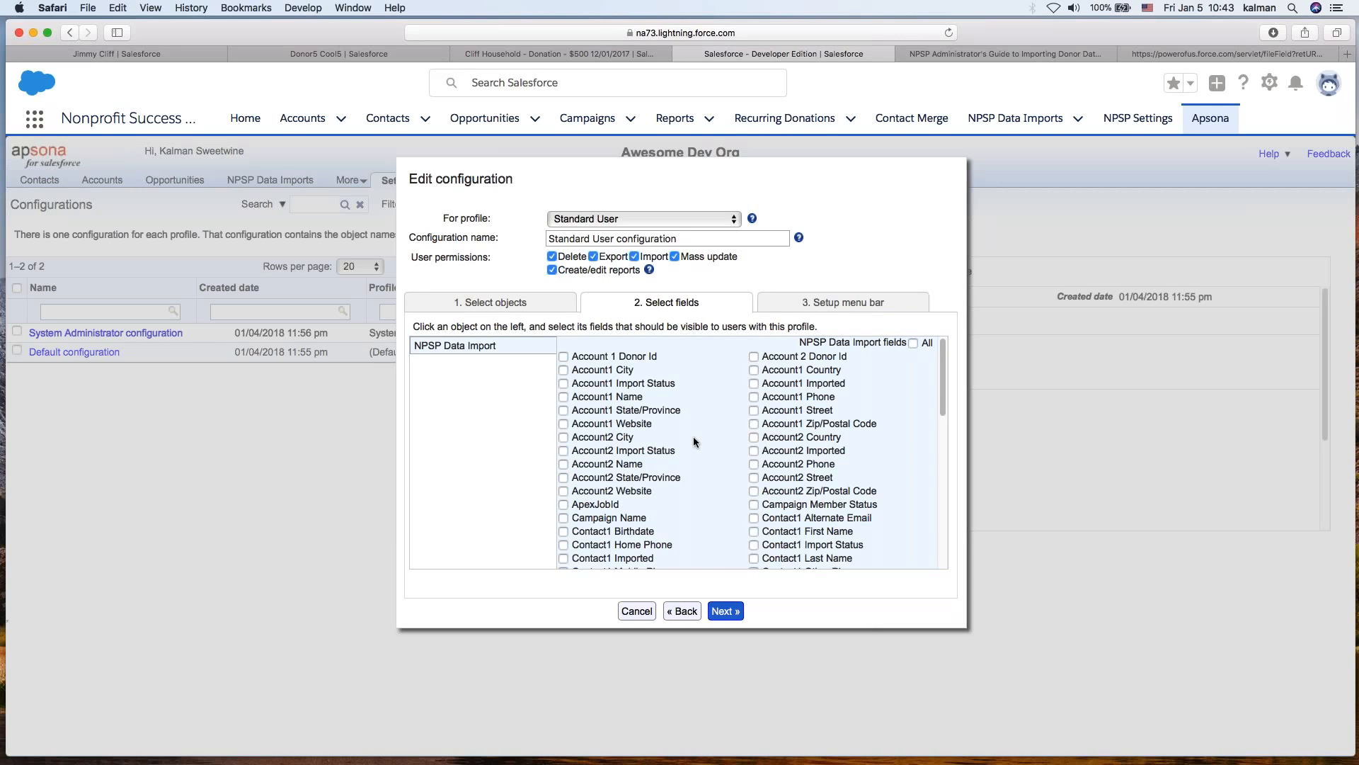
scroll(691, 442, "down", 10)
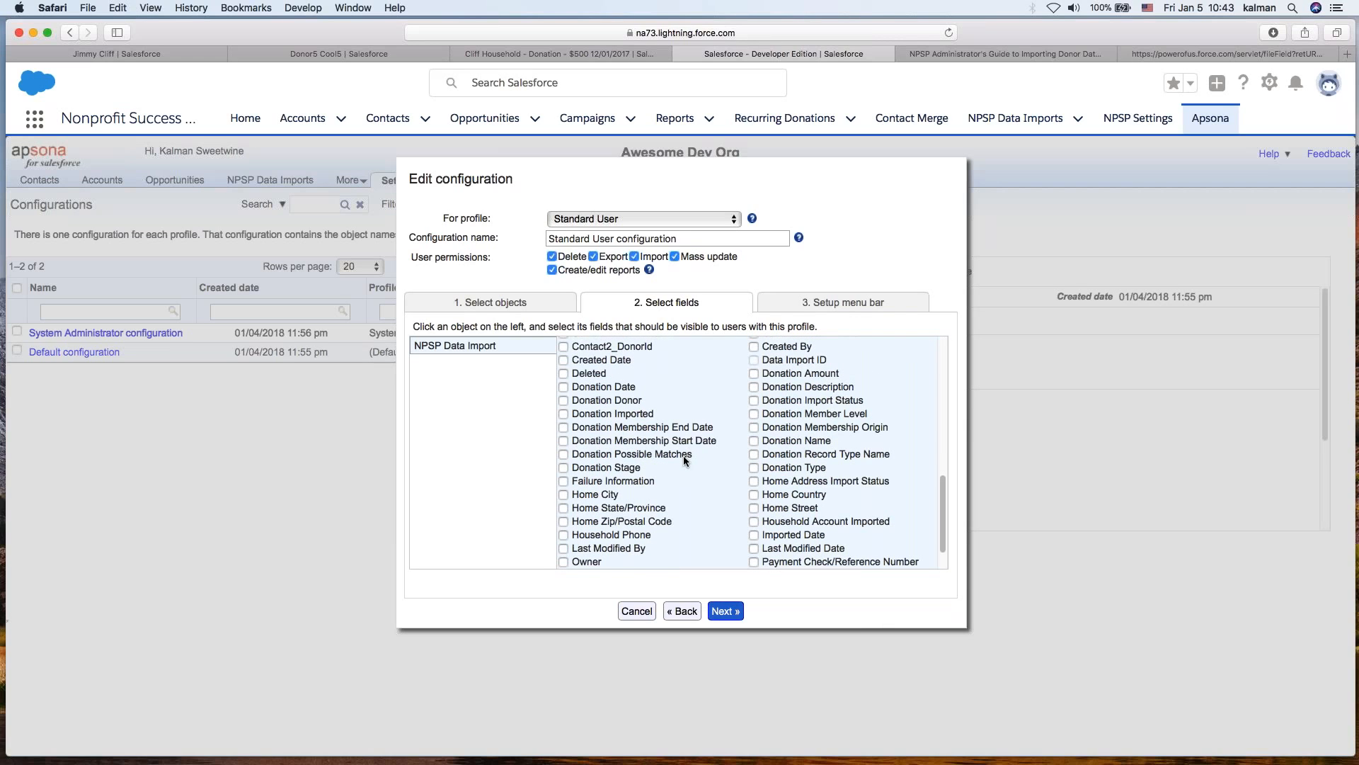
scroll(679, 453, "up", 10)
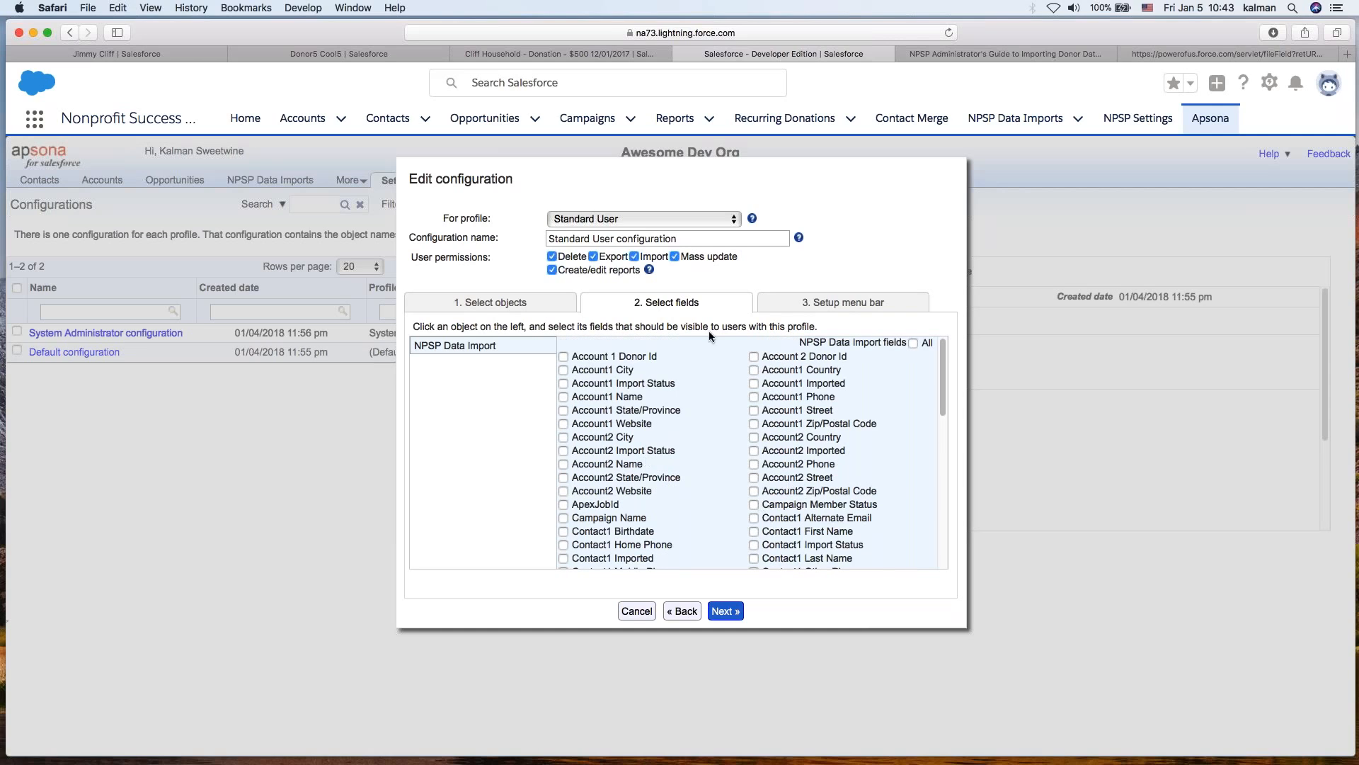
left_click(914, 343)
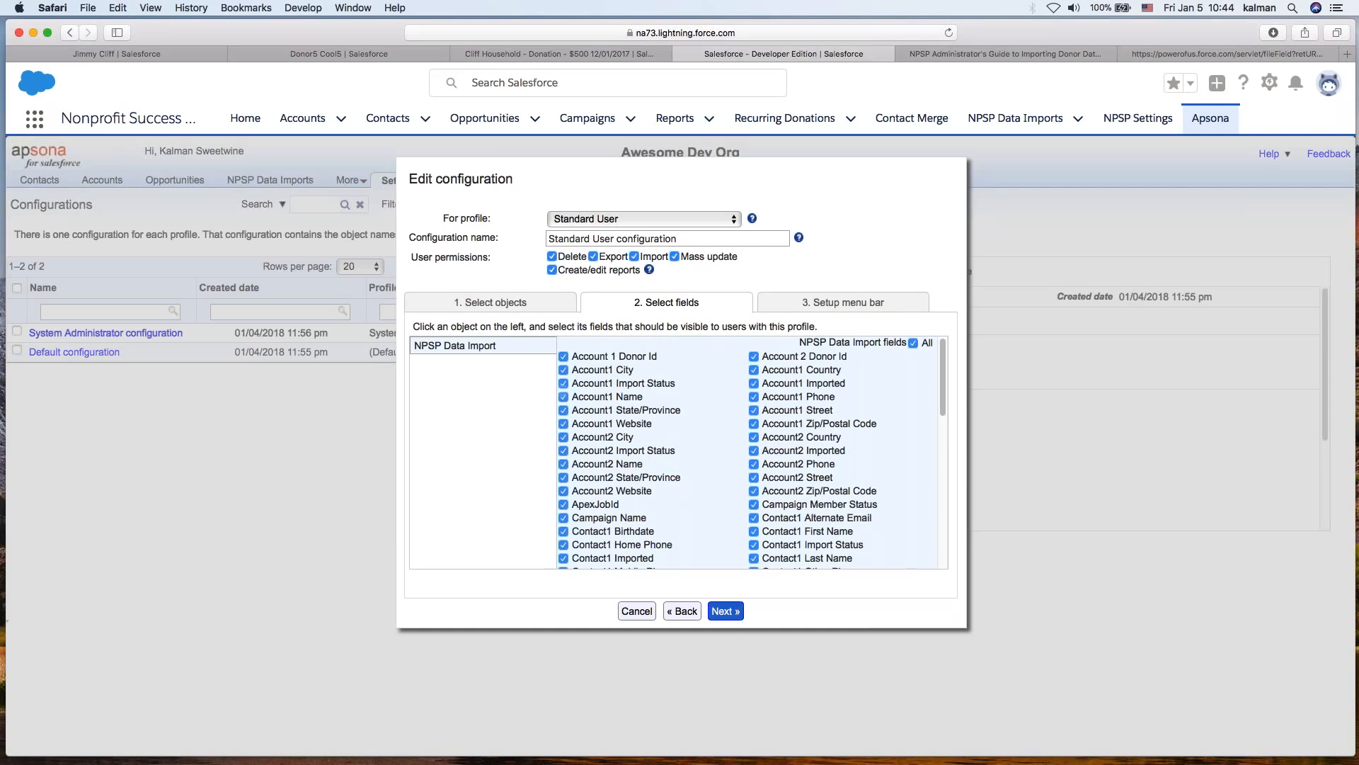
left_click(727, 613)
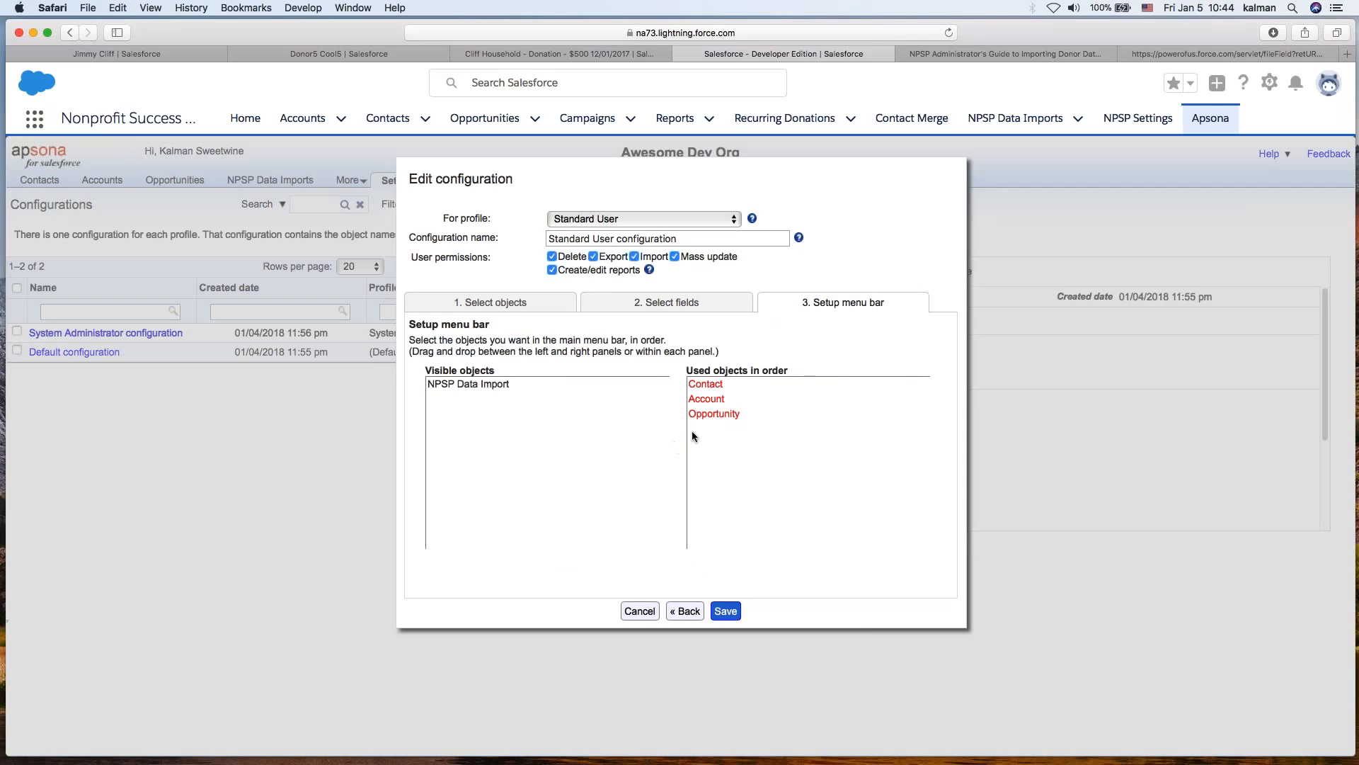
- Set the menu bar to show NPSP Data Import followed by Contact
left_click_drag(704, 385, 623, 412)
left_click_drag(710, 388, 623, 427)
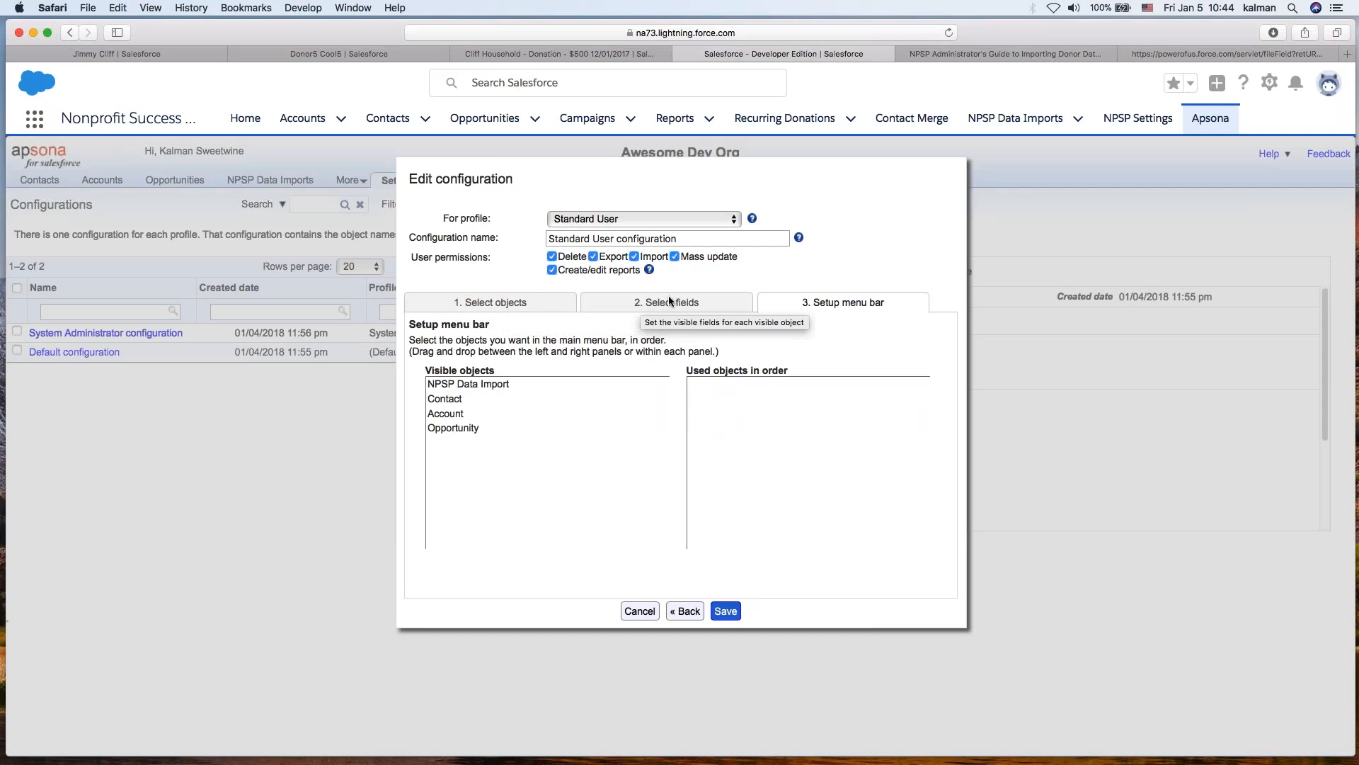
left_click_drag(496, 384, 807, 426)
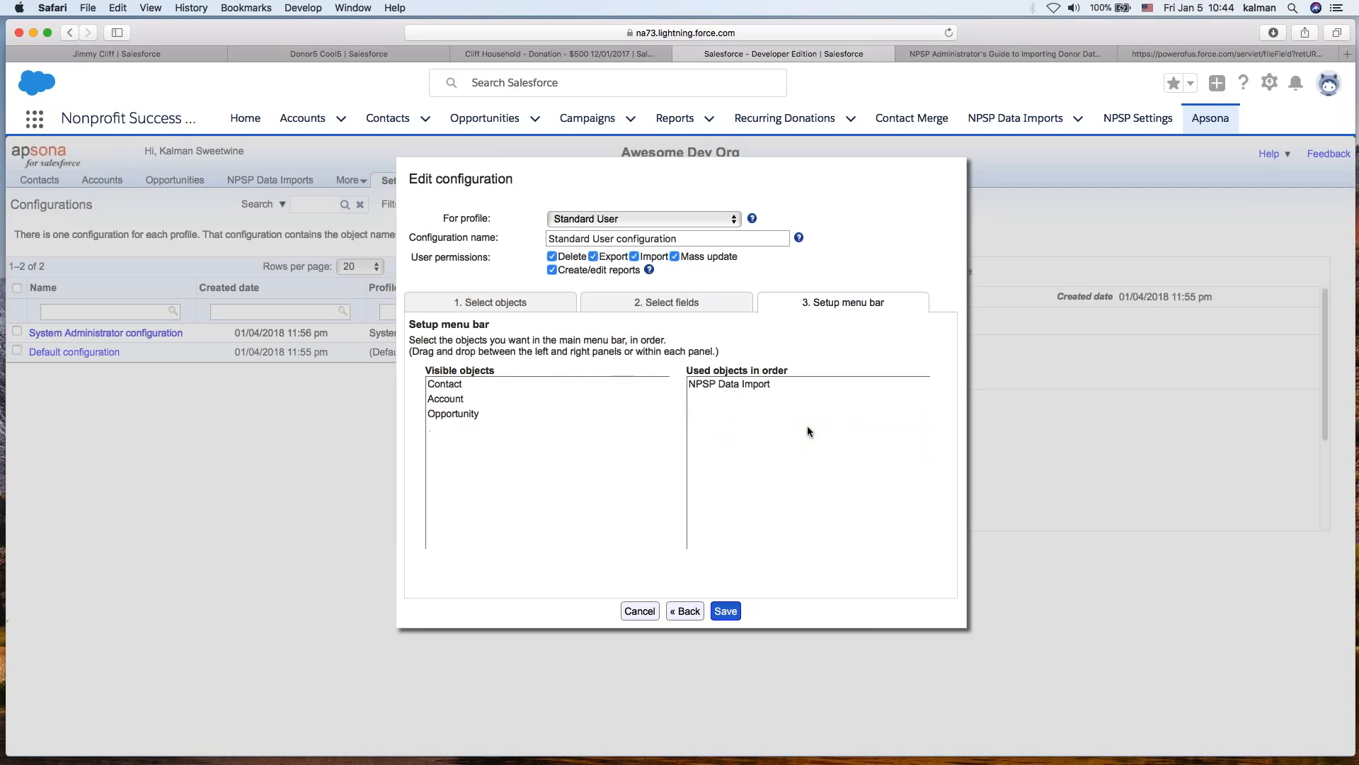
left_click_drag(449, 384, 780, 441)
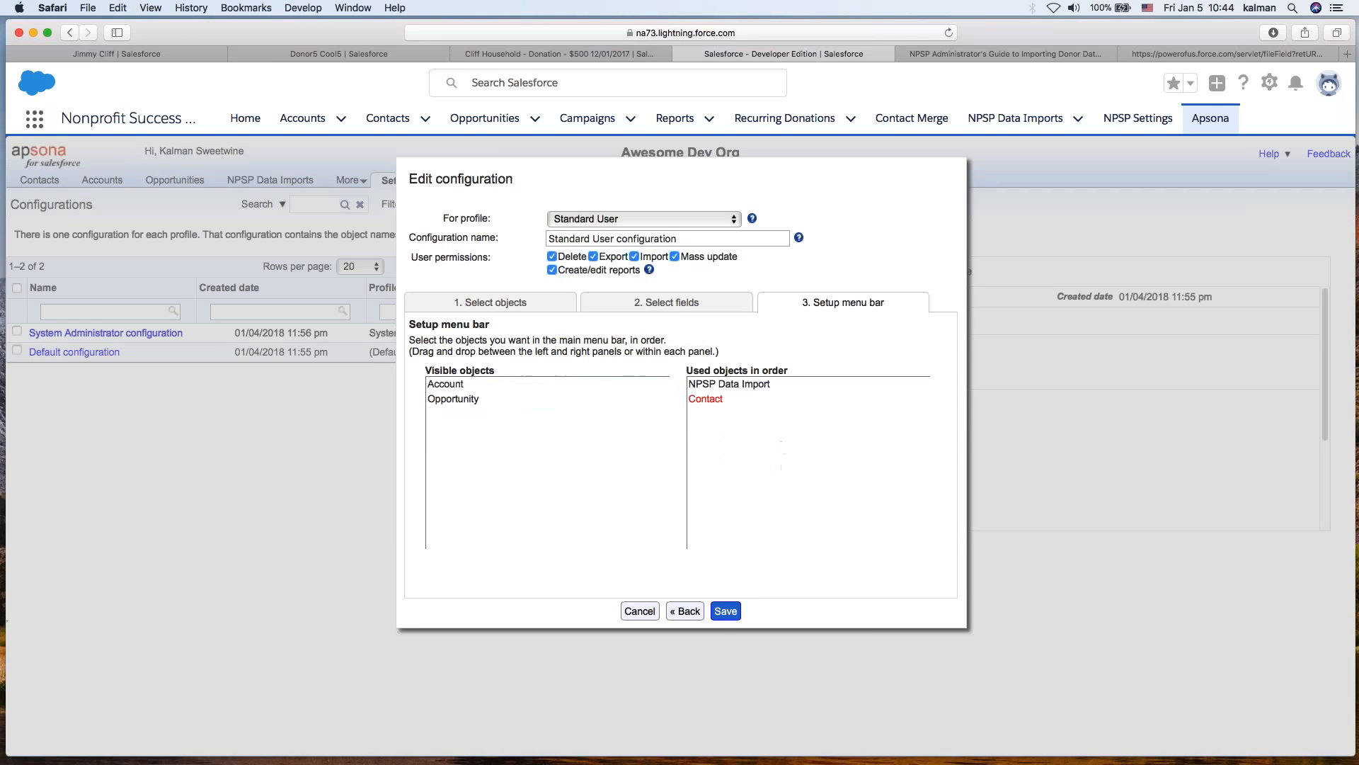
- Go back to the object selection and add Contact to the visible objects
left_click(685, 611)
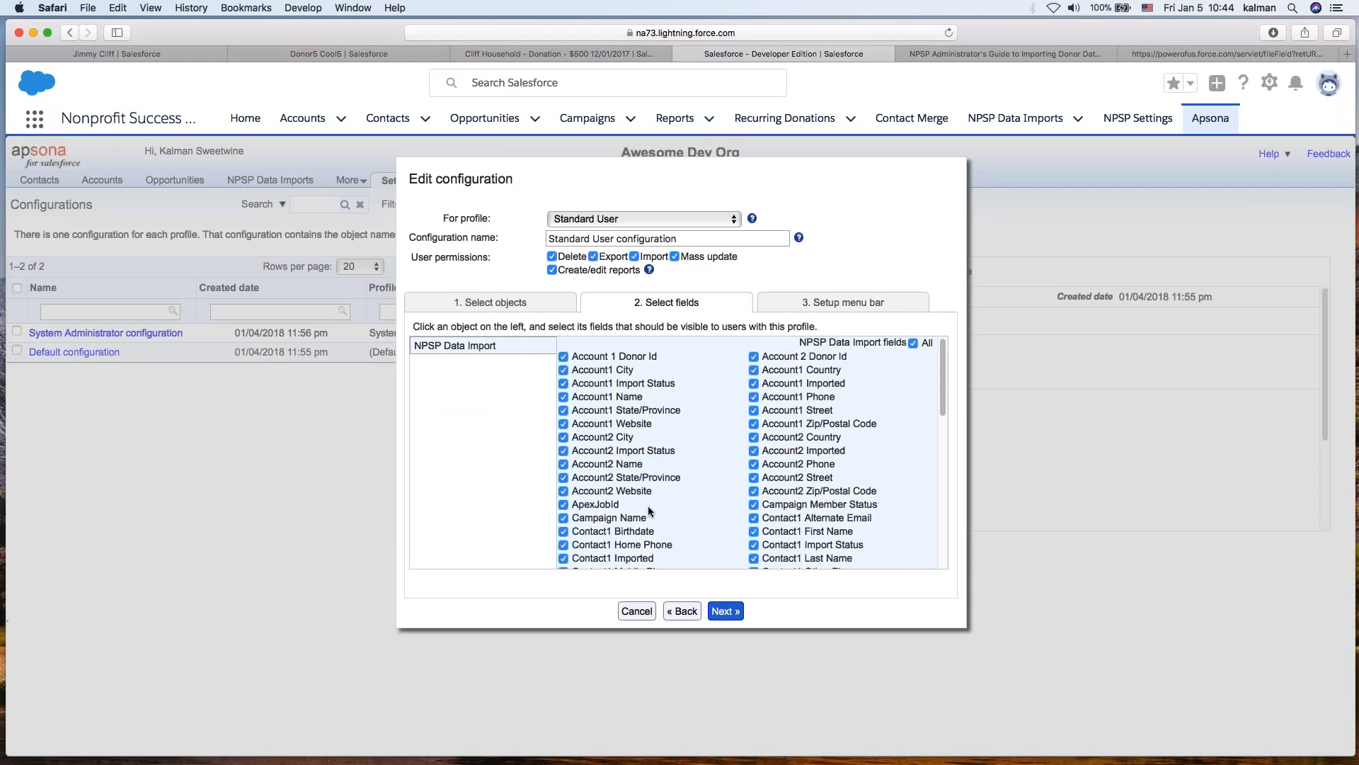
left_click(685, 611)
type("contac")
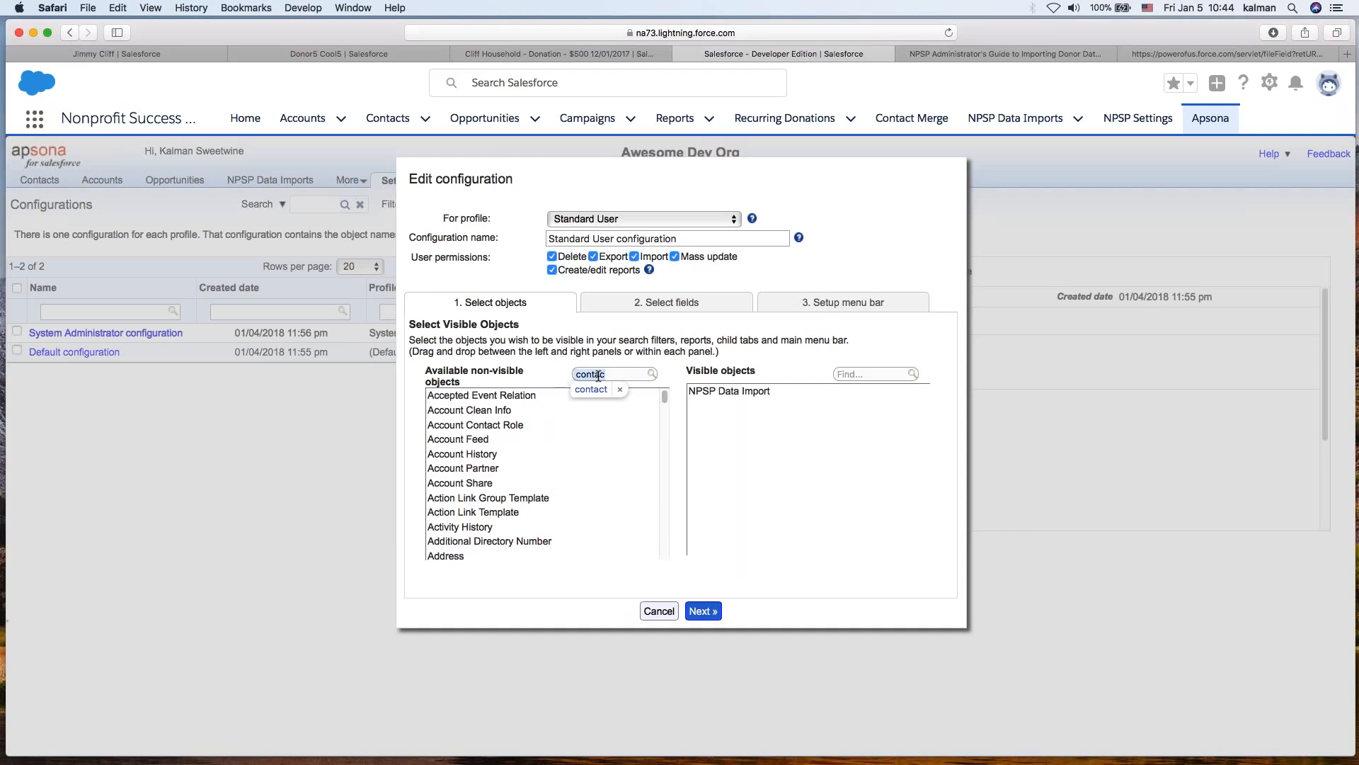
type("t")
left_click_drag(469, 525, 800, 472)
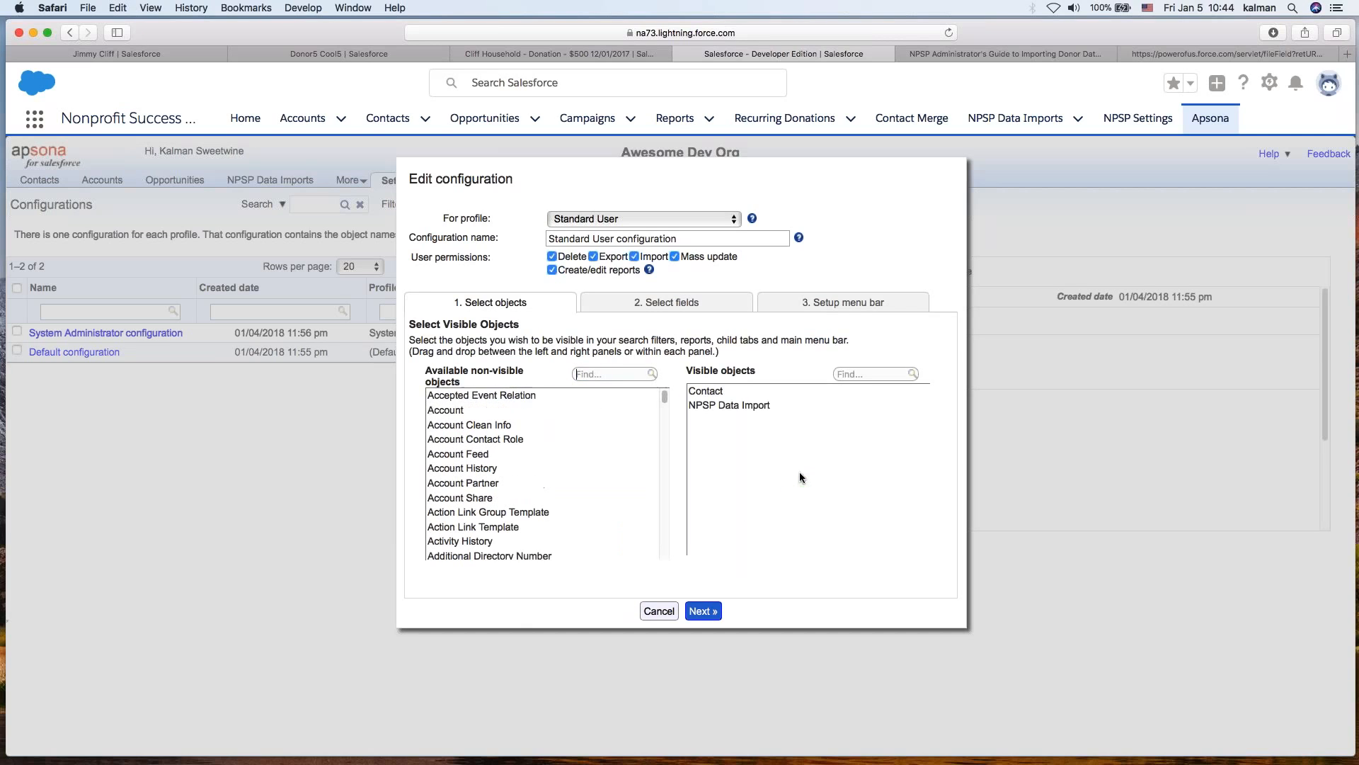
- Restrict the visible Contact fields to Email only
left_click(703, 611)
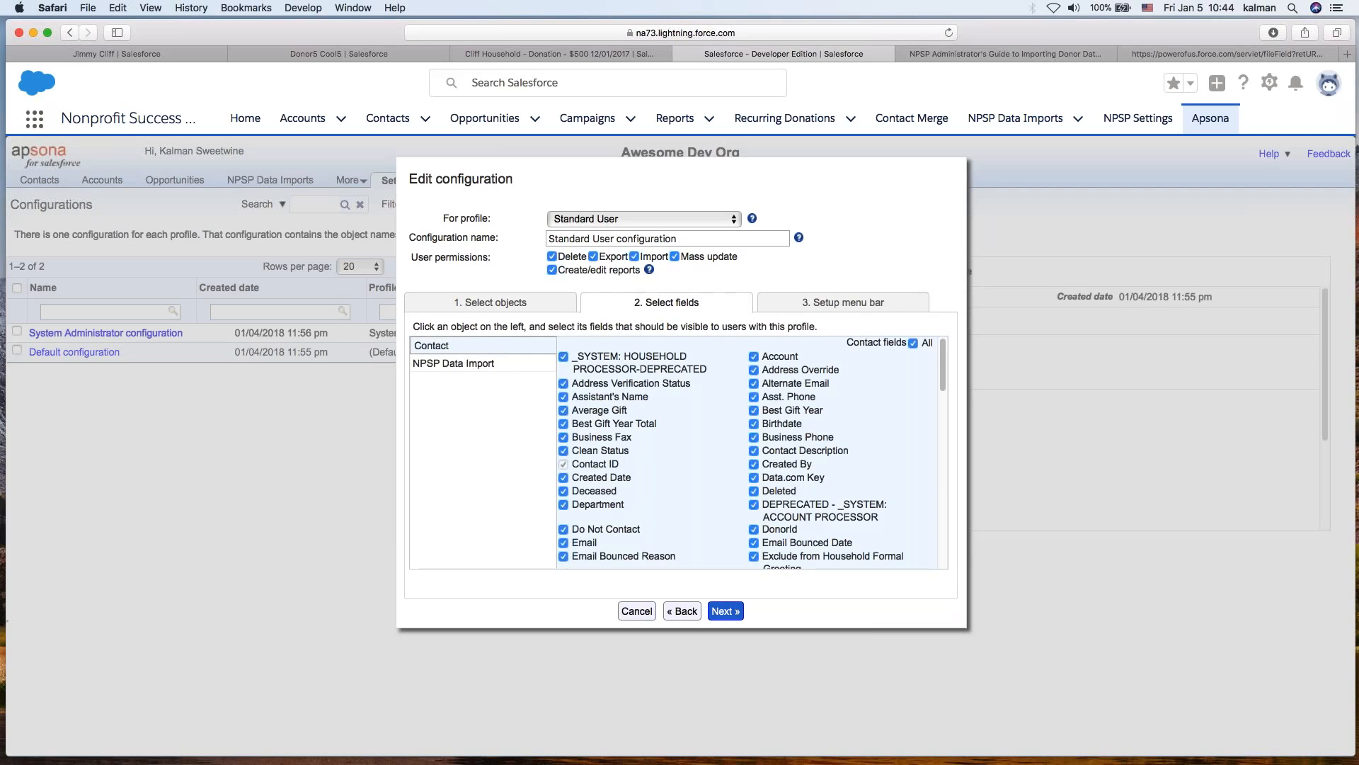
left_click(454, 365)
left_click(444, 346)
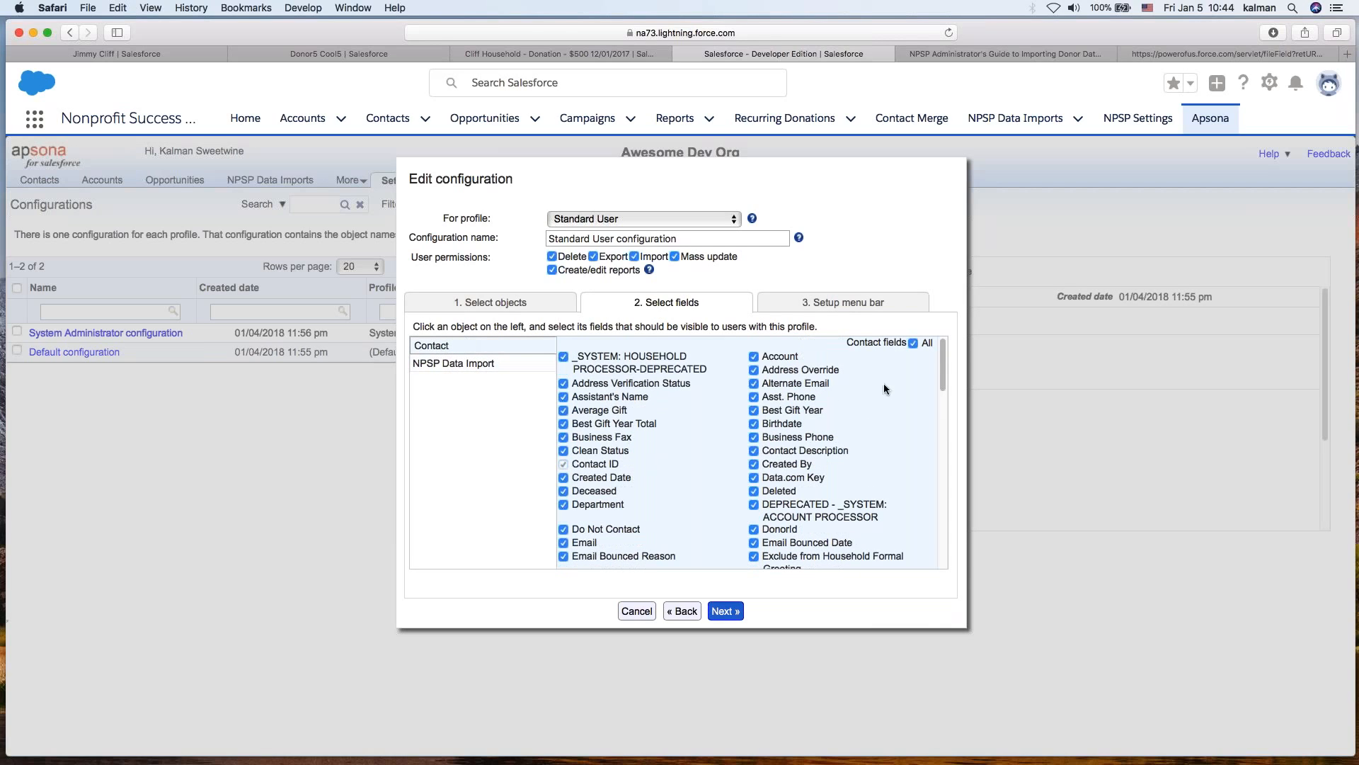
left_click(913, 344)
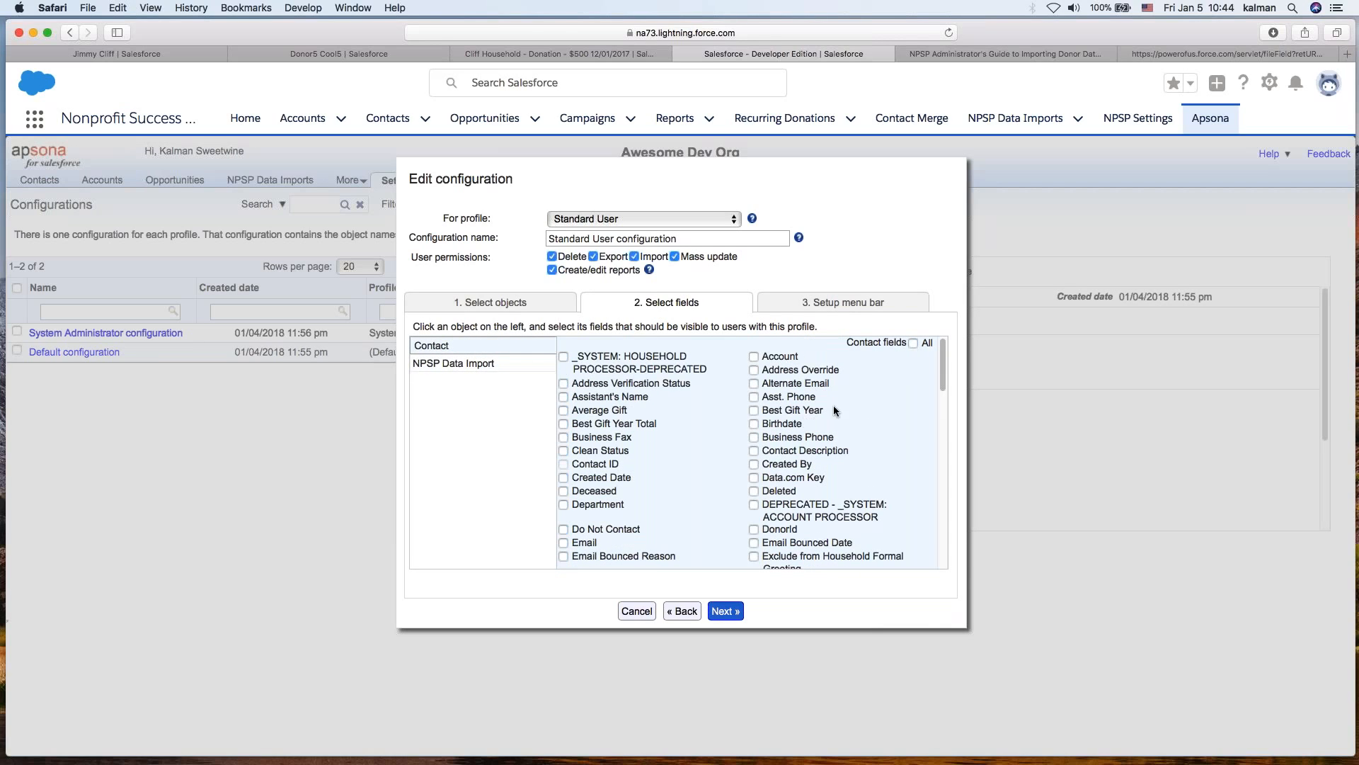
left_click(586, 542)
- Check the NPSP Data Import fields and menu bar order, then save the Standard User configuration
left_click(476, 364)
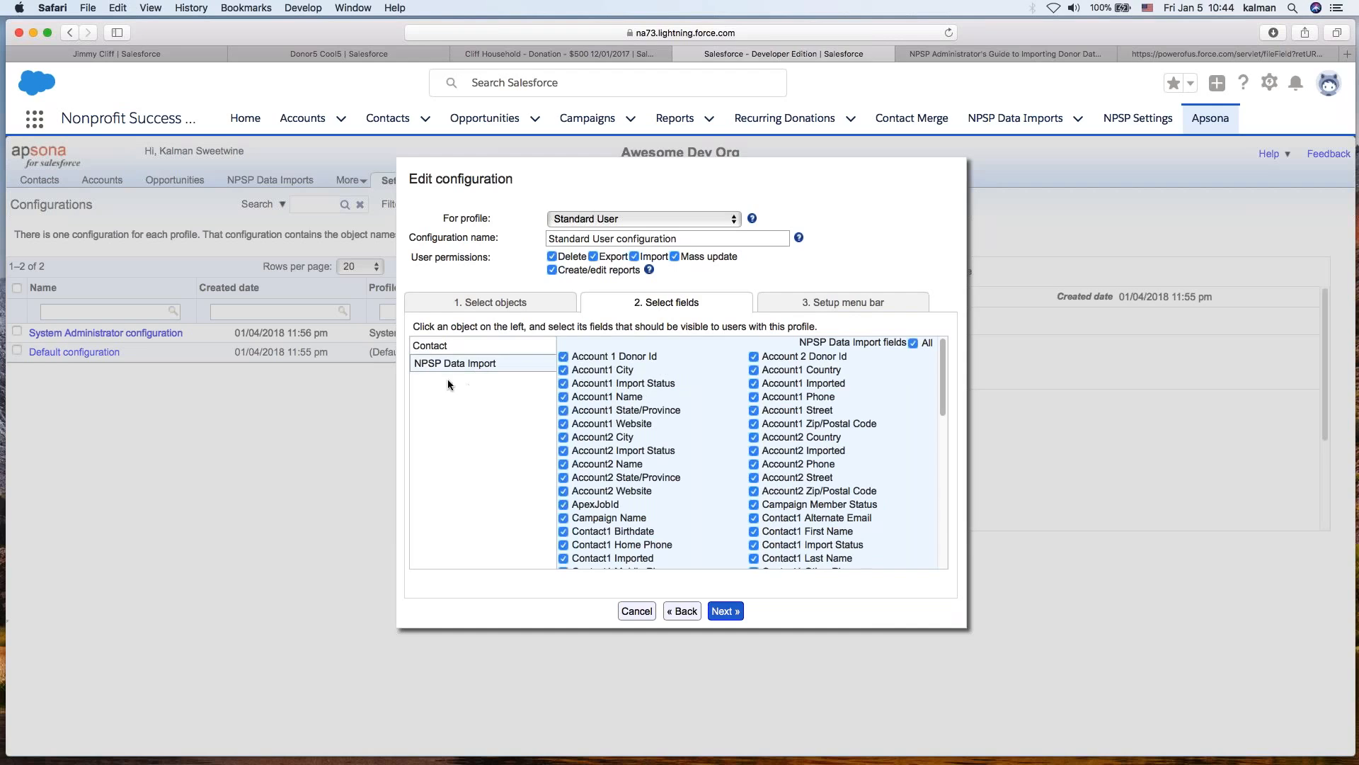
left_click(814, 493)
scroll(799, 510, "down", 5)
scroll(764, 545, "up", 5)
left_click(725, 610)
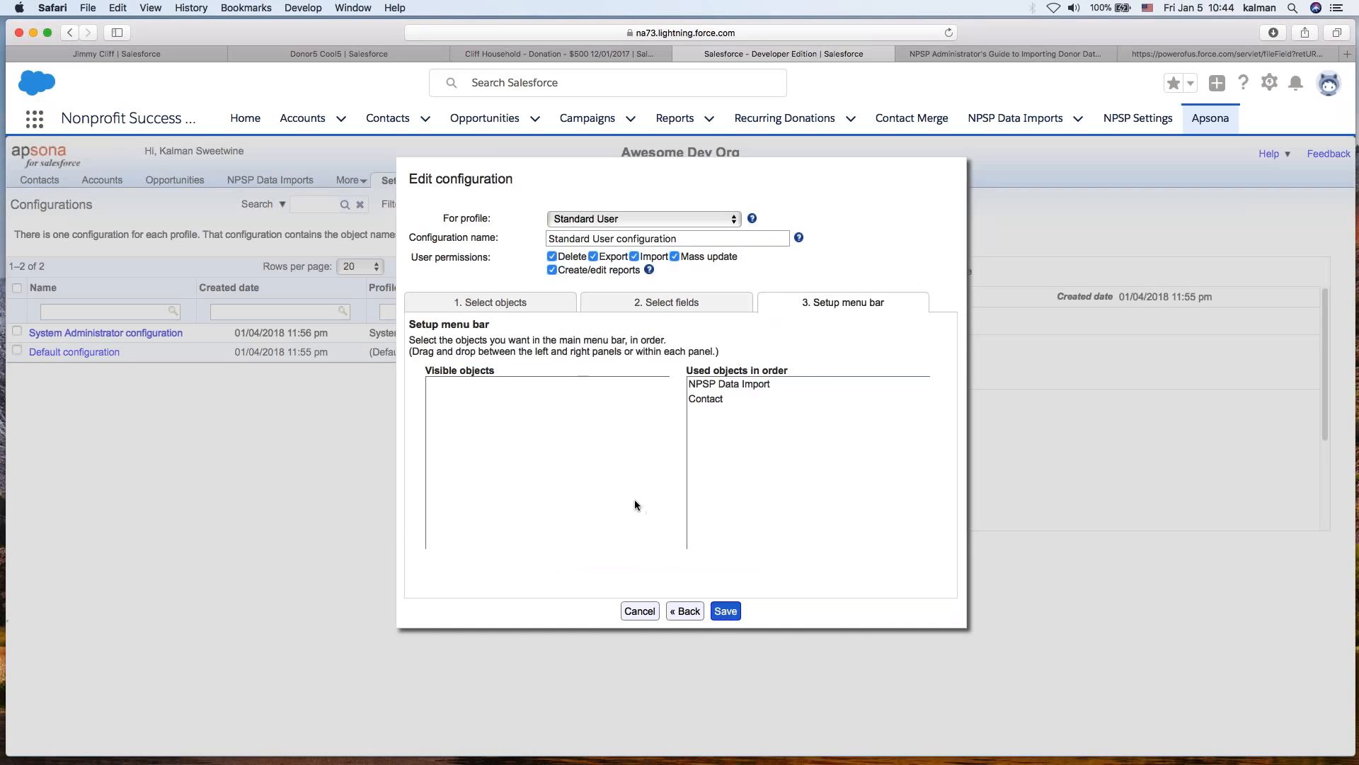
left_click_drag(686, 370, 745, 553)
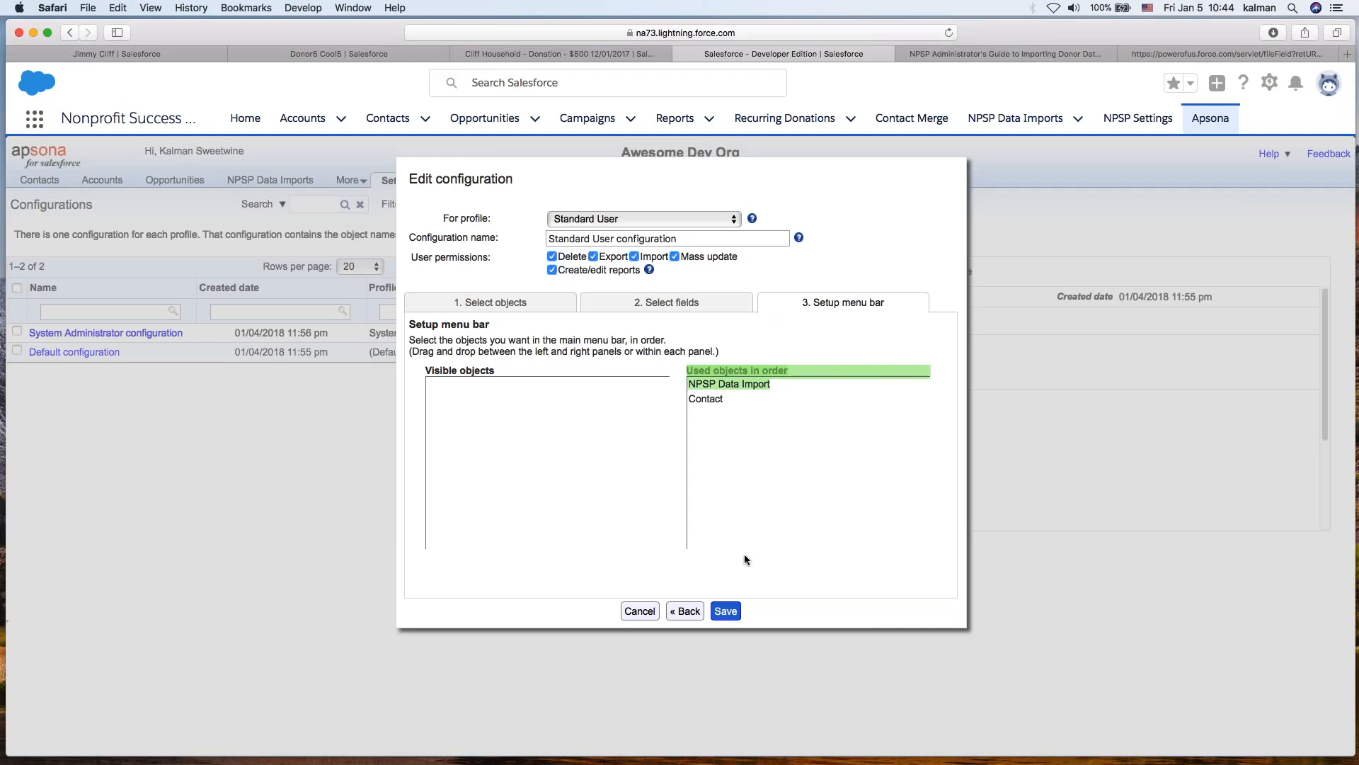
left_click(723, 614)
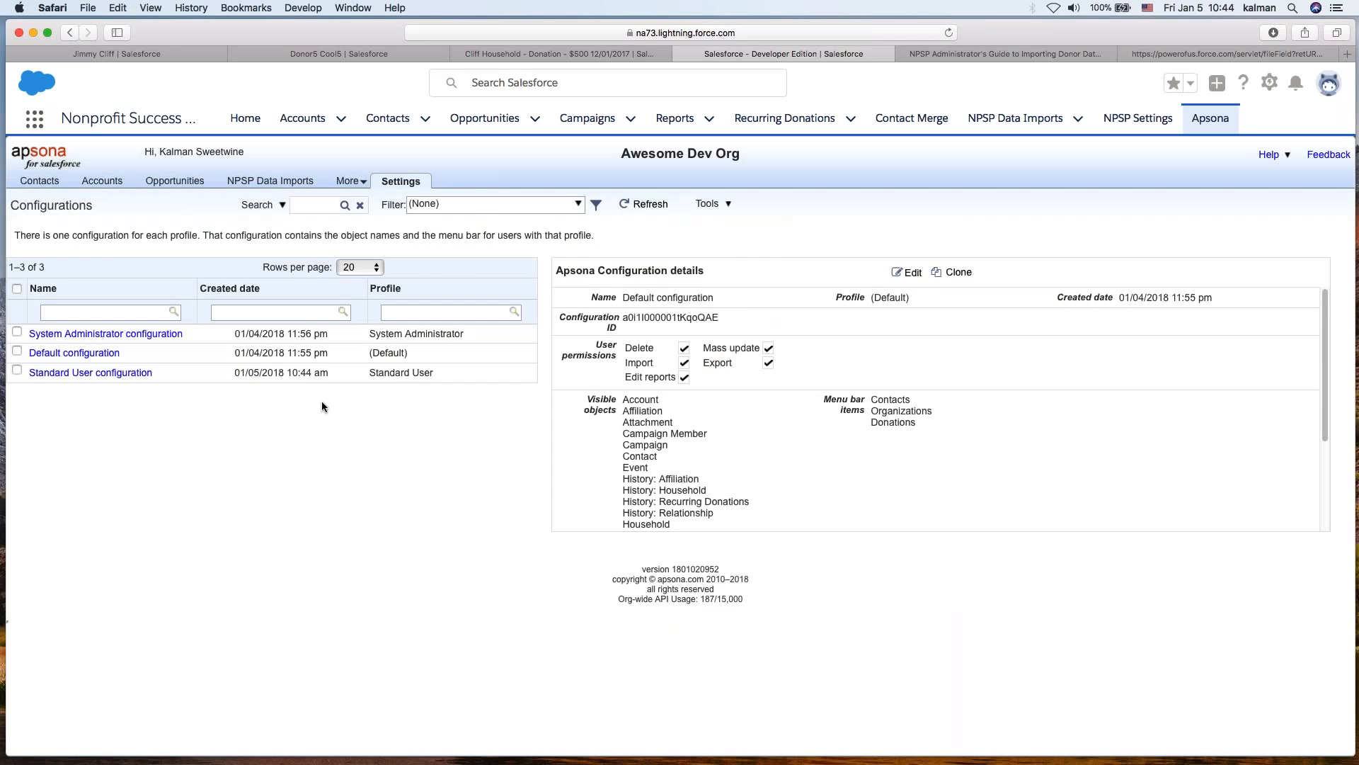
- Clear Apsona's in-browser cache and reopen the Standard User configuration details
left_click(90, 373)
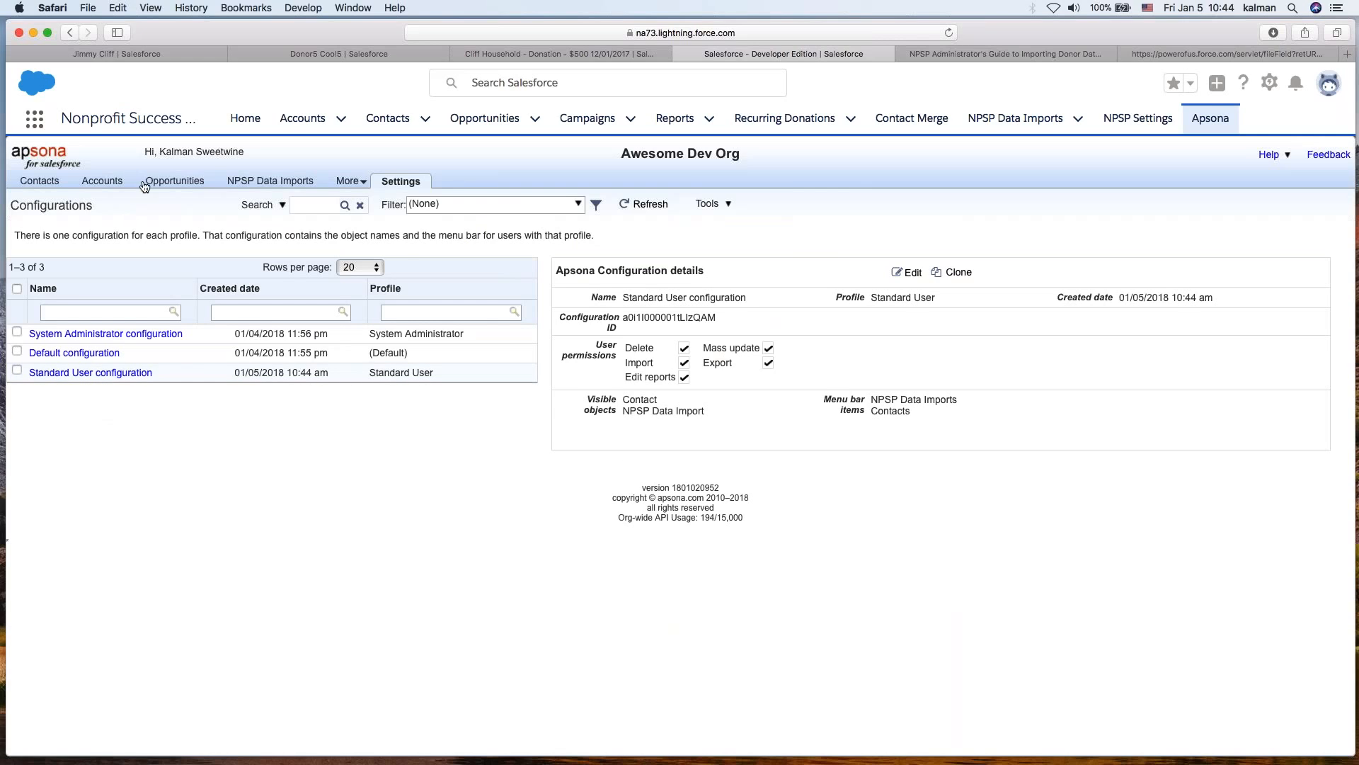
left_click(413, 181)
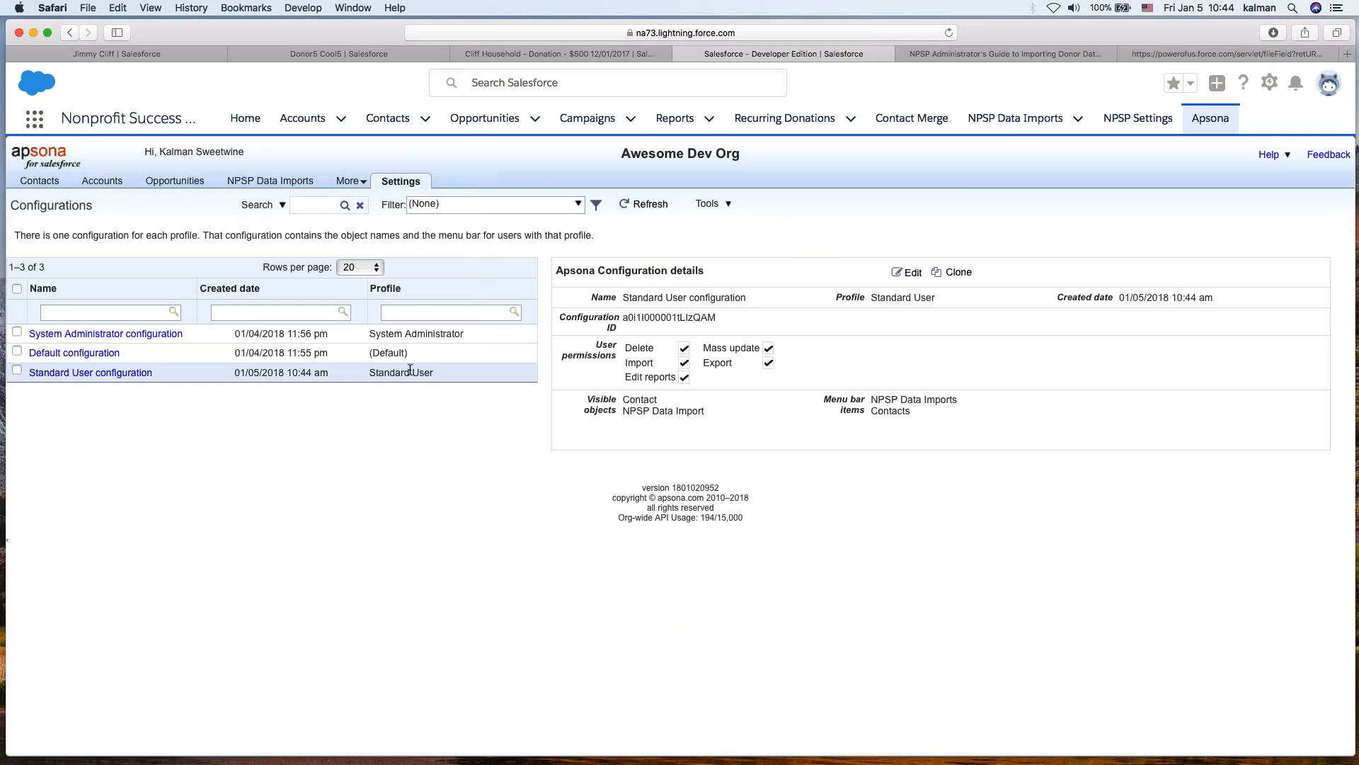
mouse_move(405, 183)
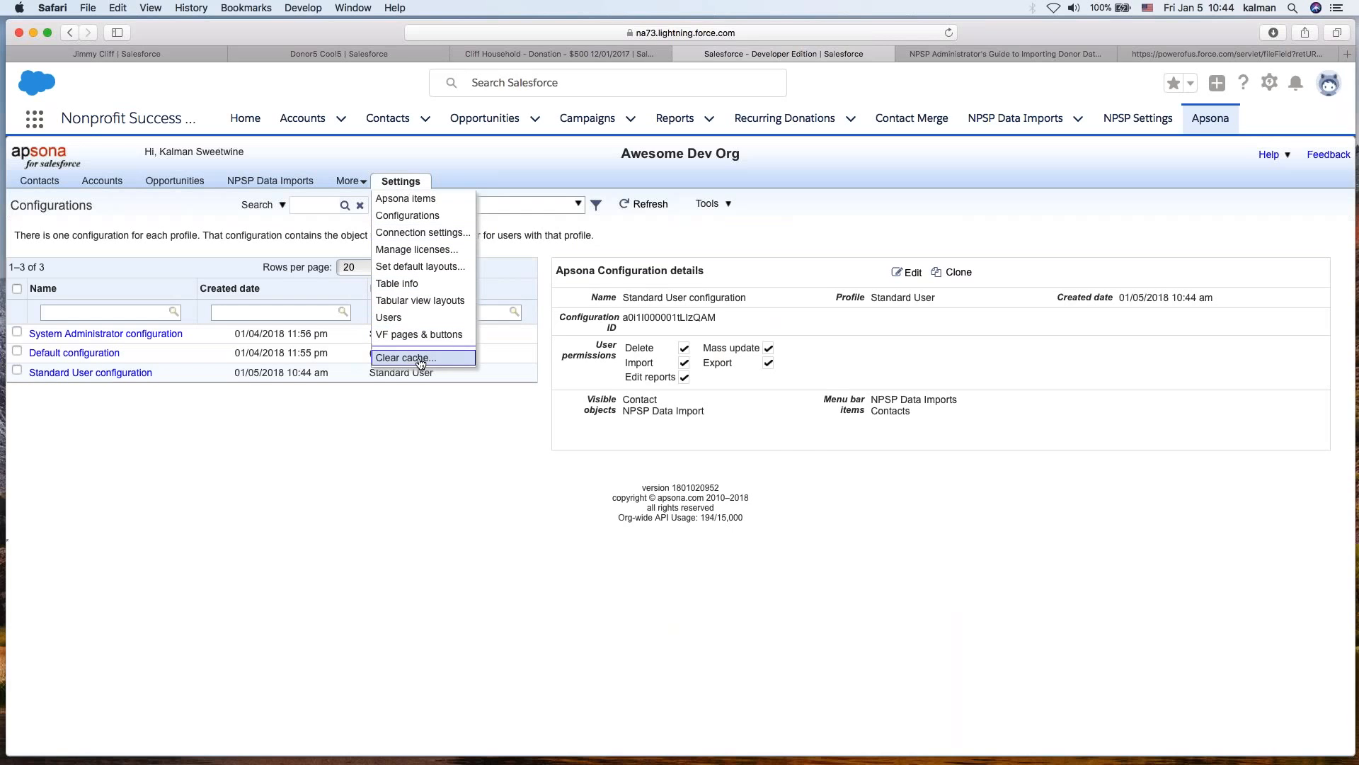
left_click(421, 359)
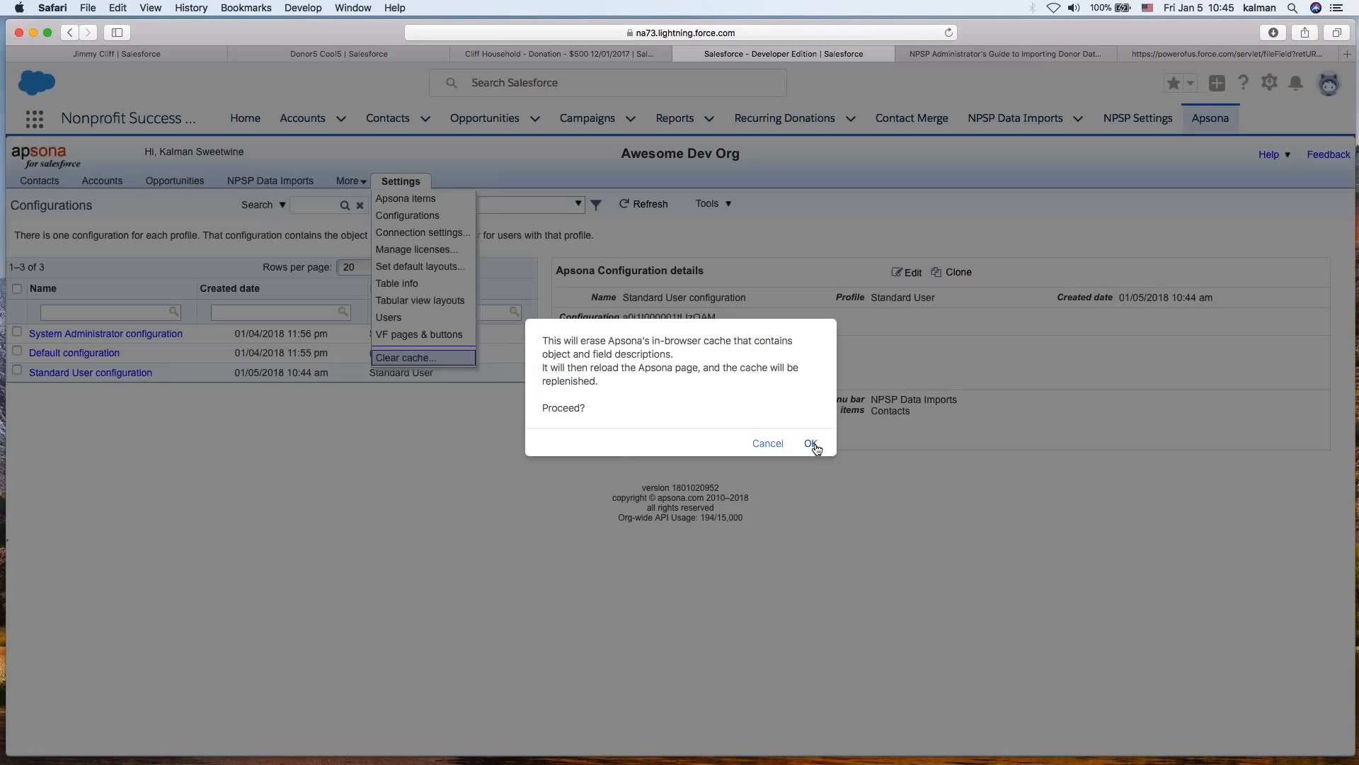
left_click(811, 444)
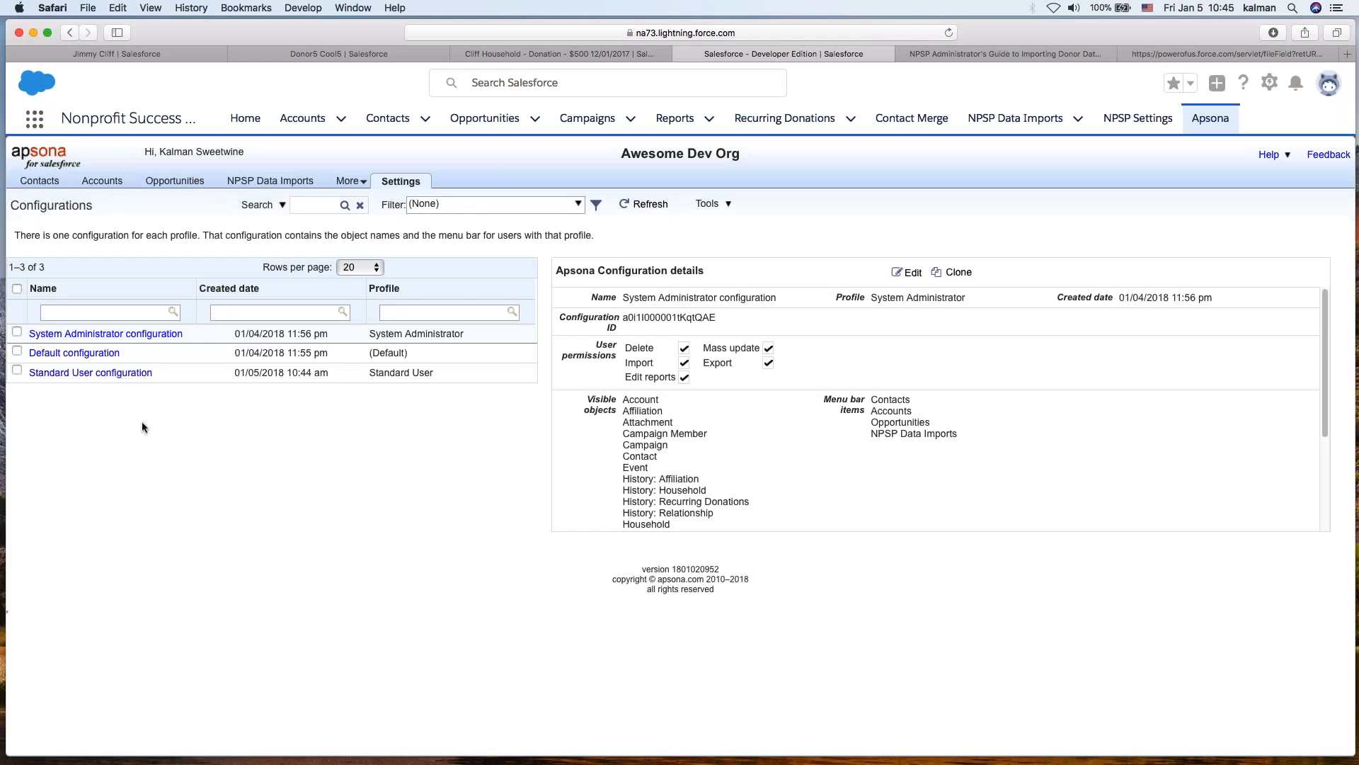
left_click(99, 373)
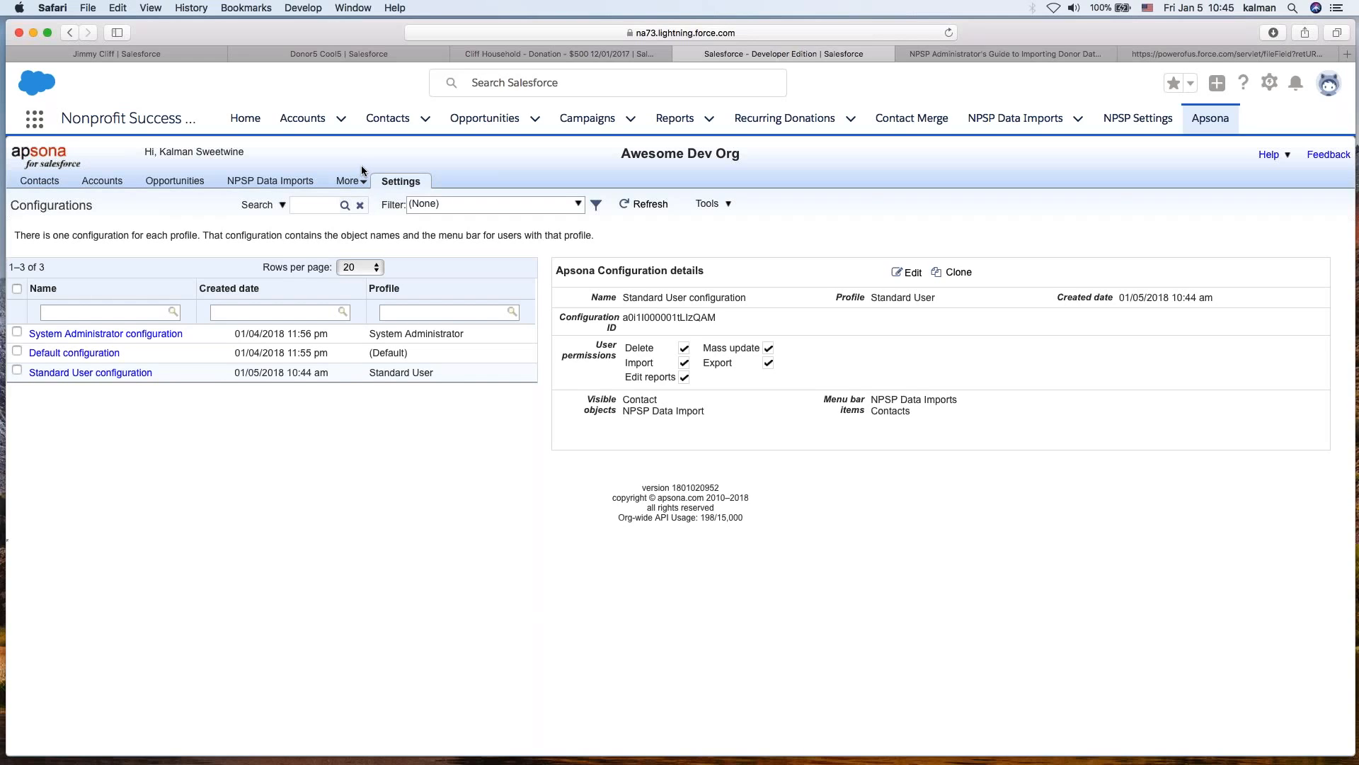
- Open the Apsona Contacts list and add a filter term on the contact's Mailing State/Province field
left_click(39, 182)
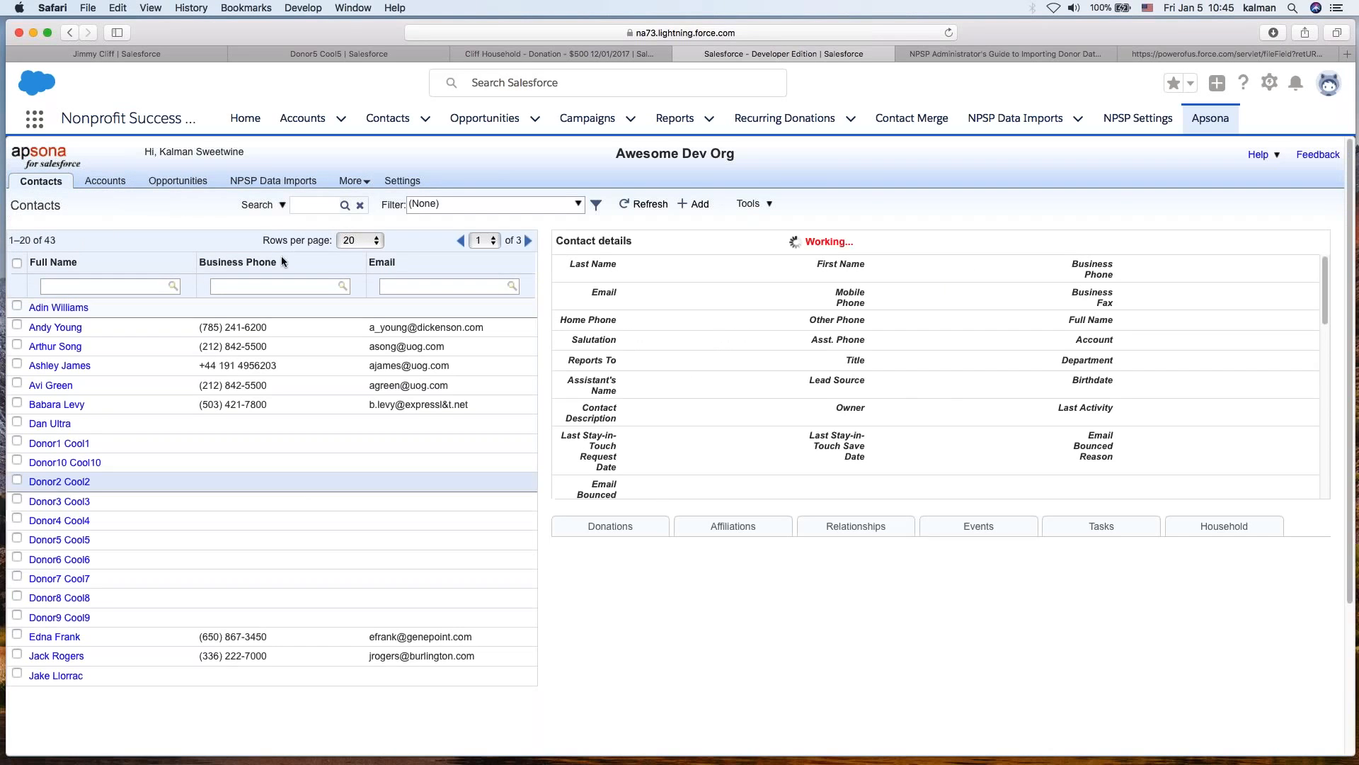
mouse_move(281, 205)
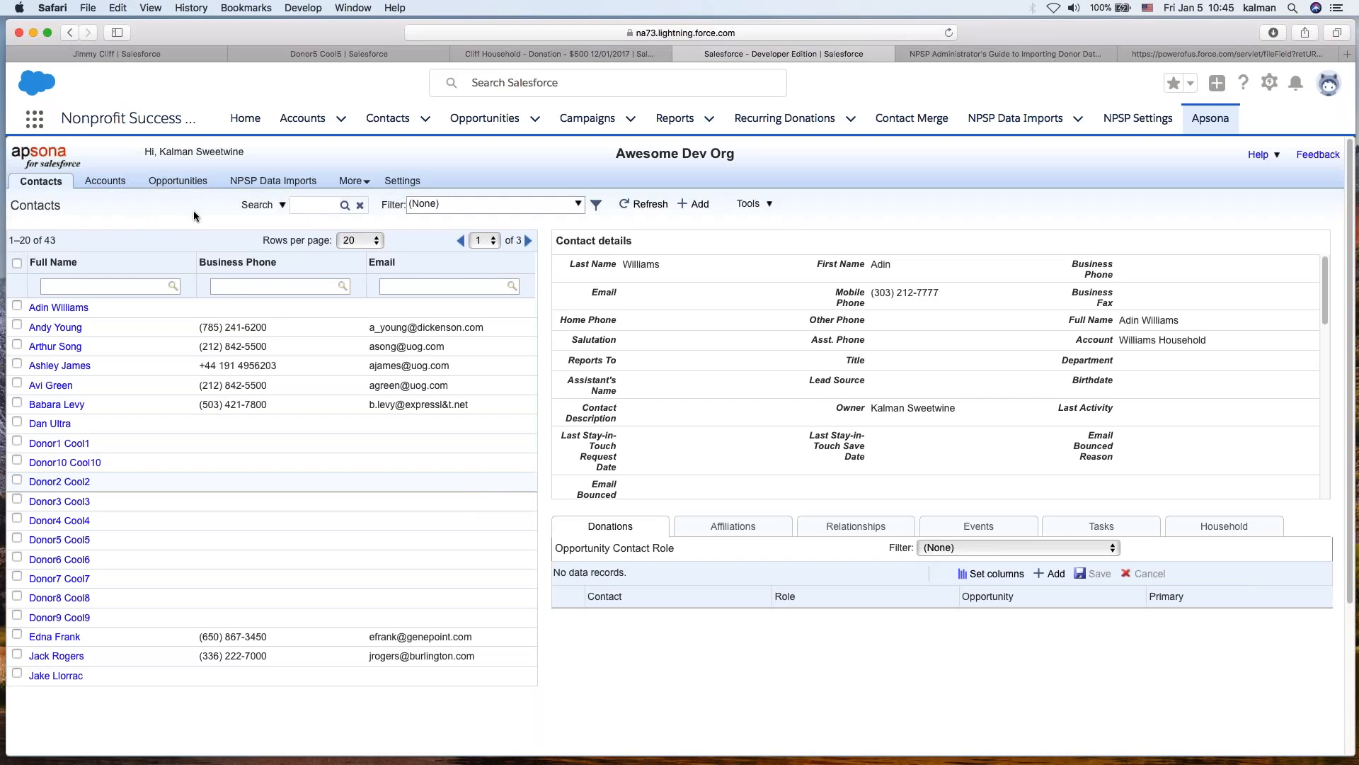
left_click(257, 206)
left_click(266, 205)
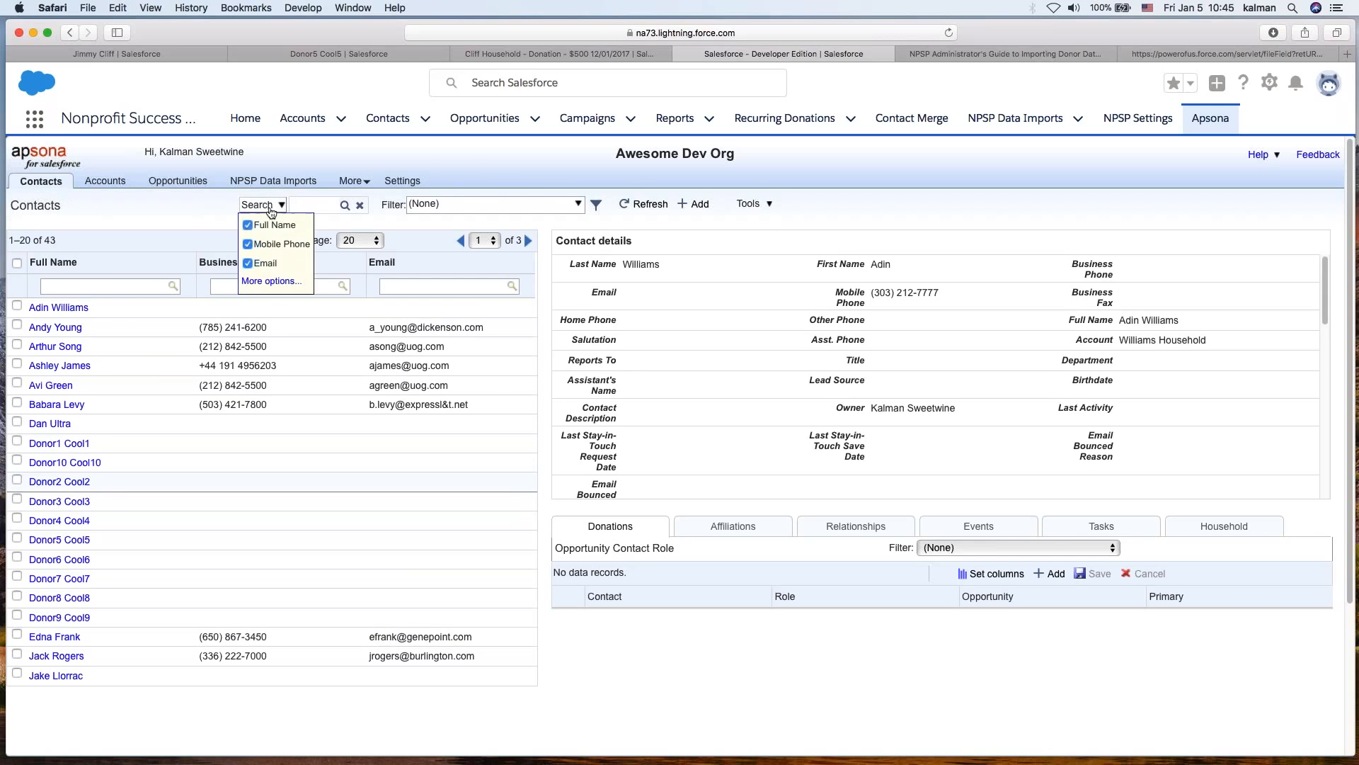
left_click(285, 281)
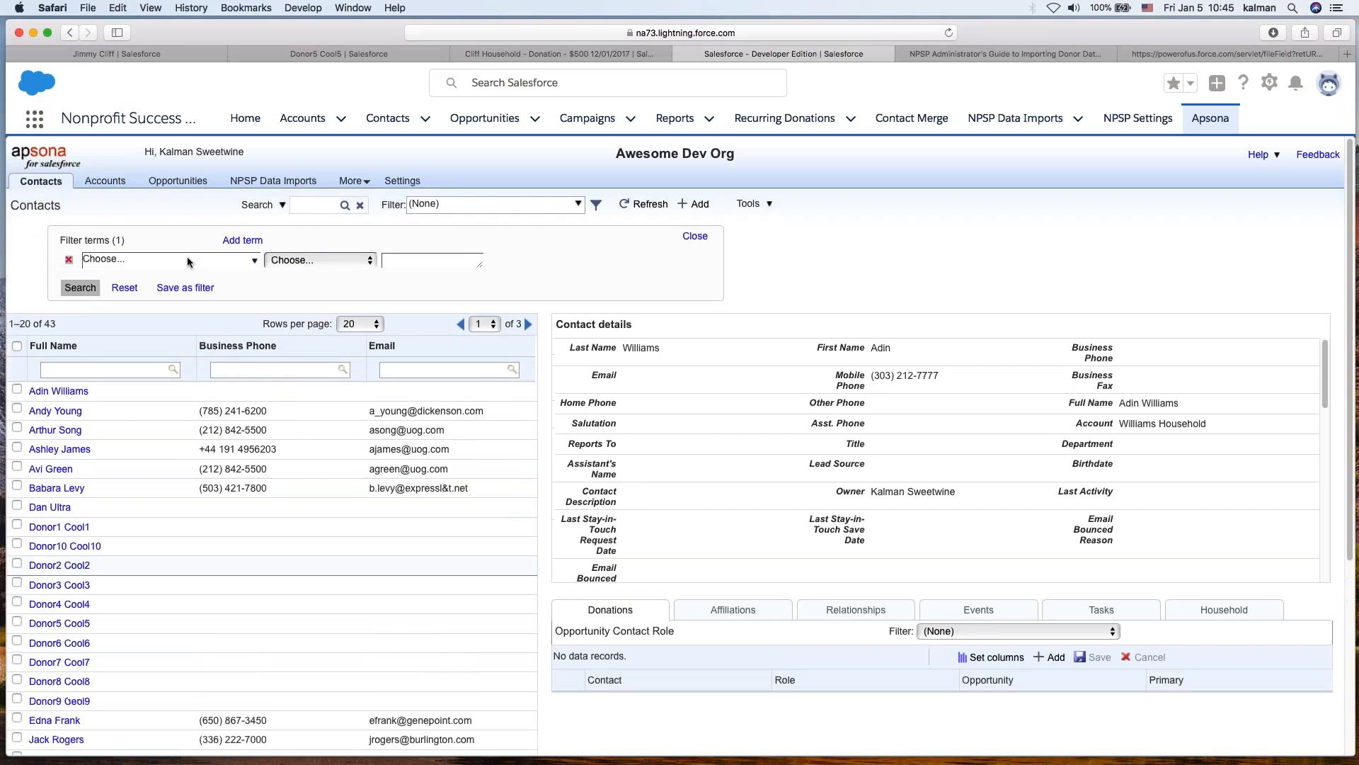
left_click(180, 259)
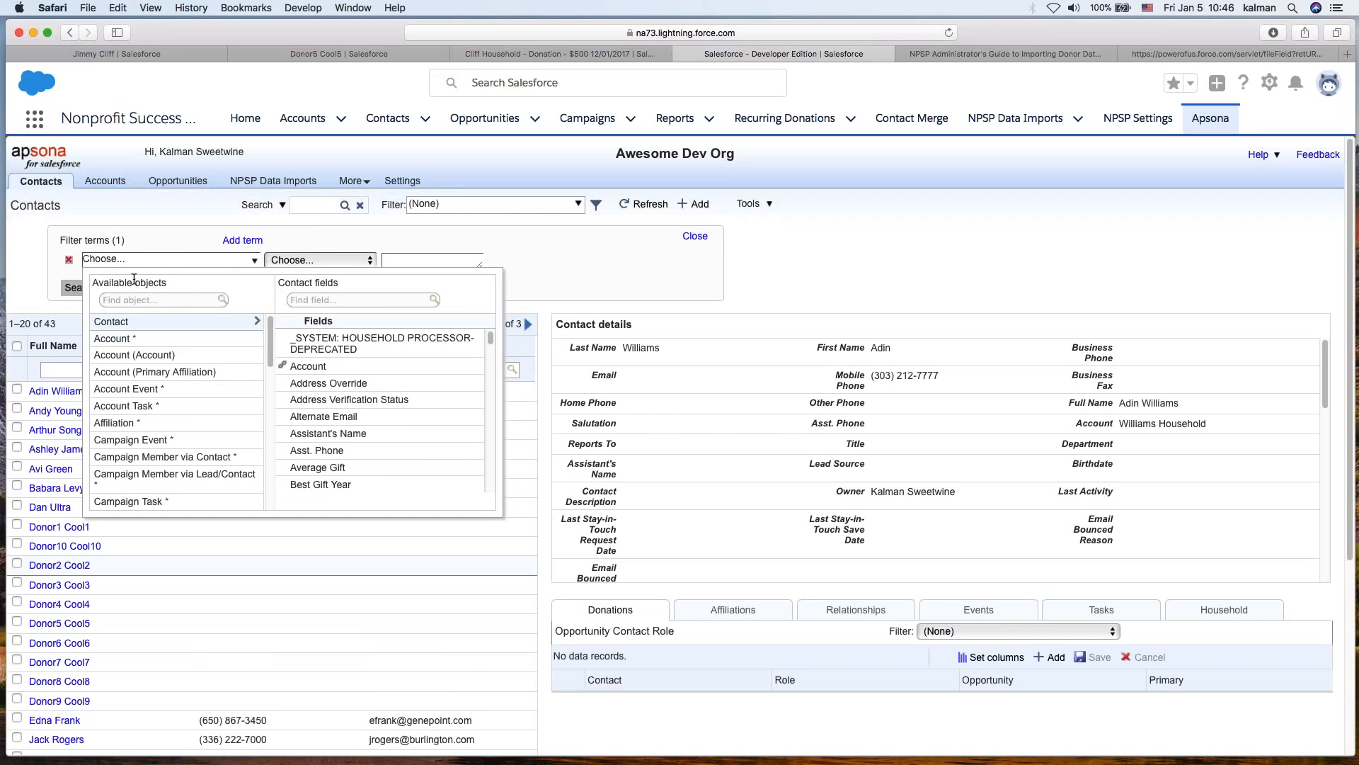
scroll(167, 446, "down", 5)
scroll(155, 396, "up", 5)
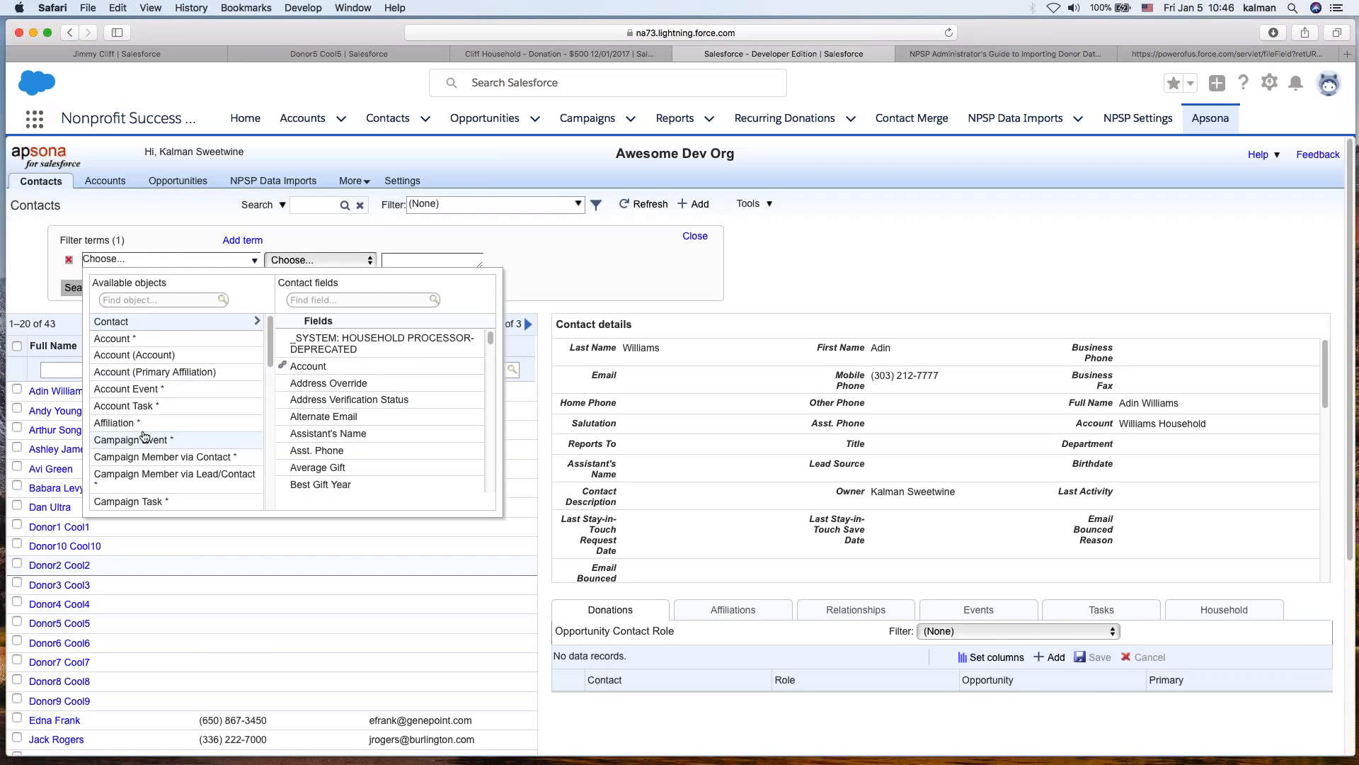
left_click(303, 299)
type("state")
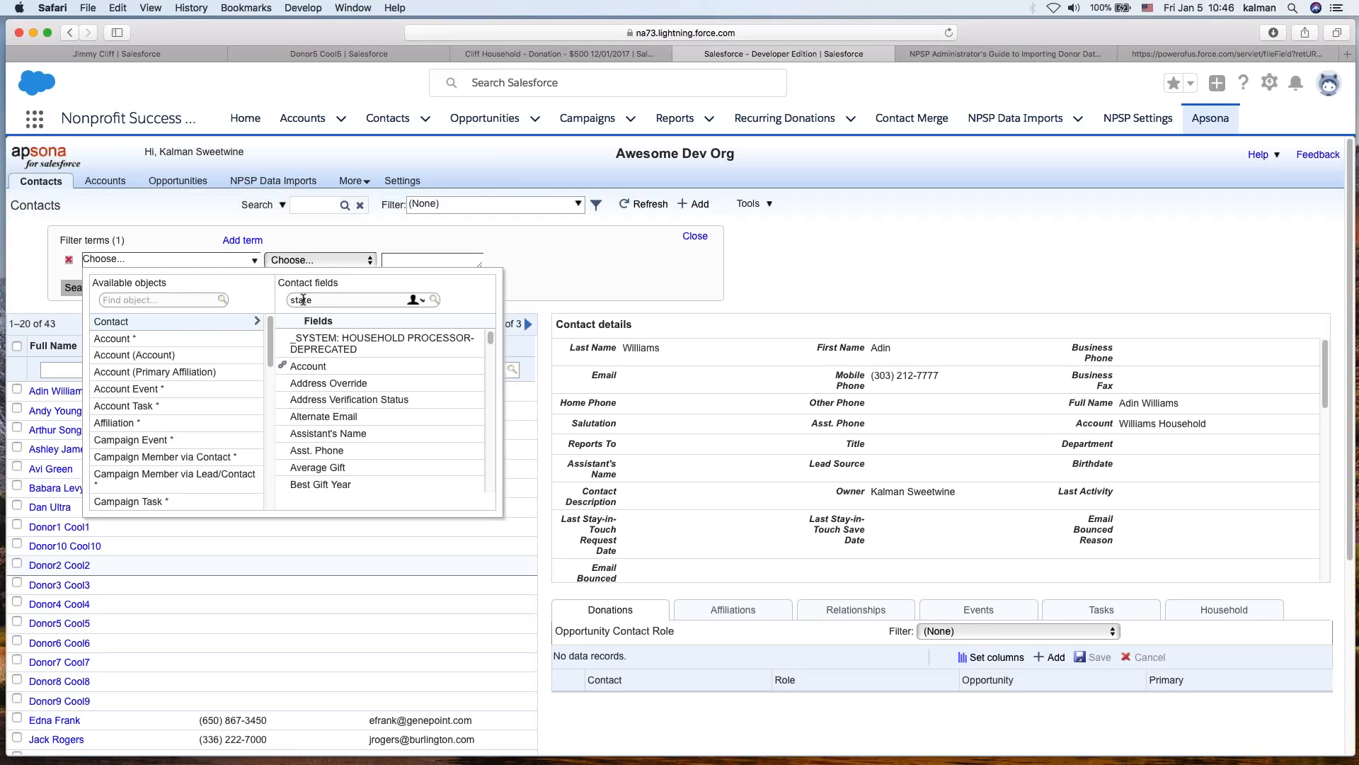
left_click(303, 337)
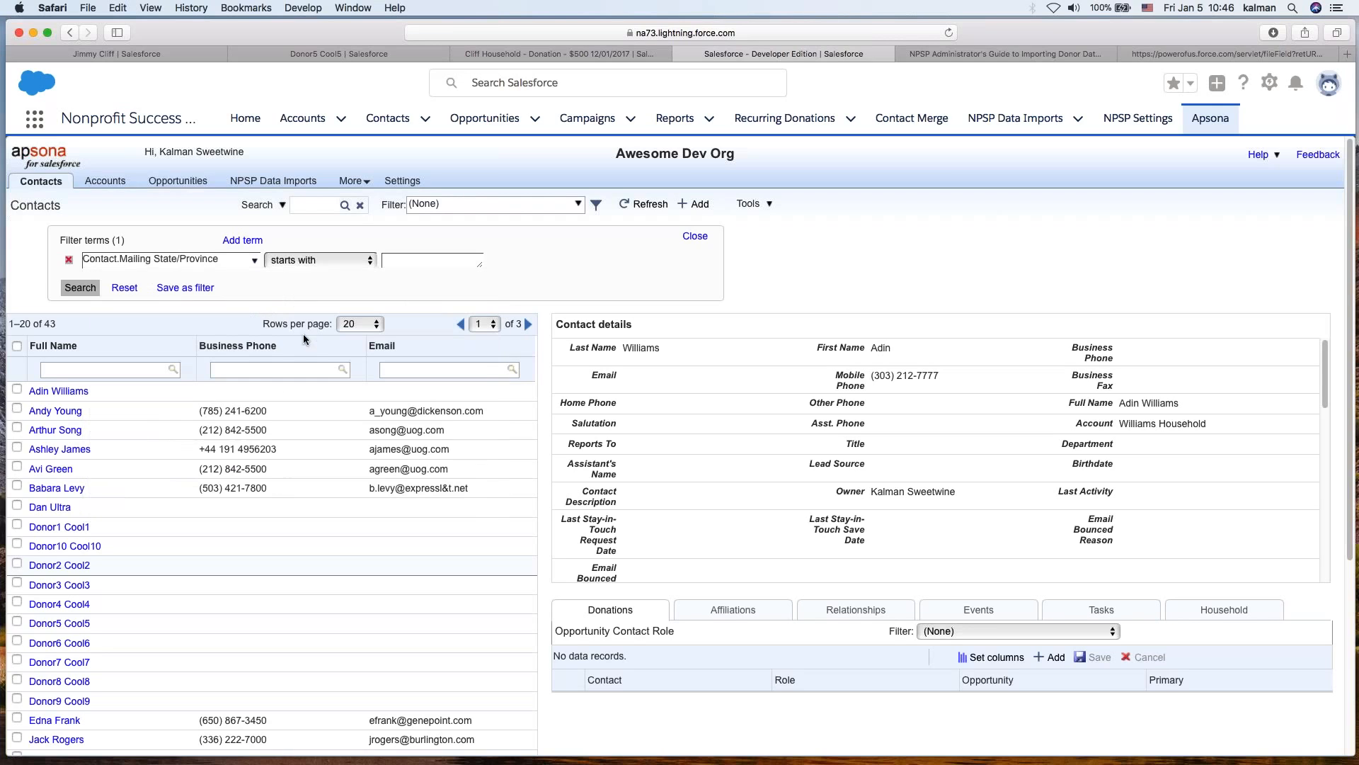
- Filter the contacts to those whose Mailing State/Province starts with CO and run the search
left_click(318, 262)
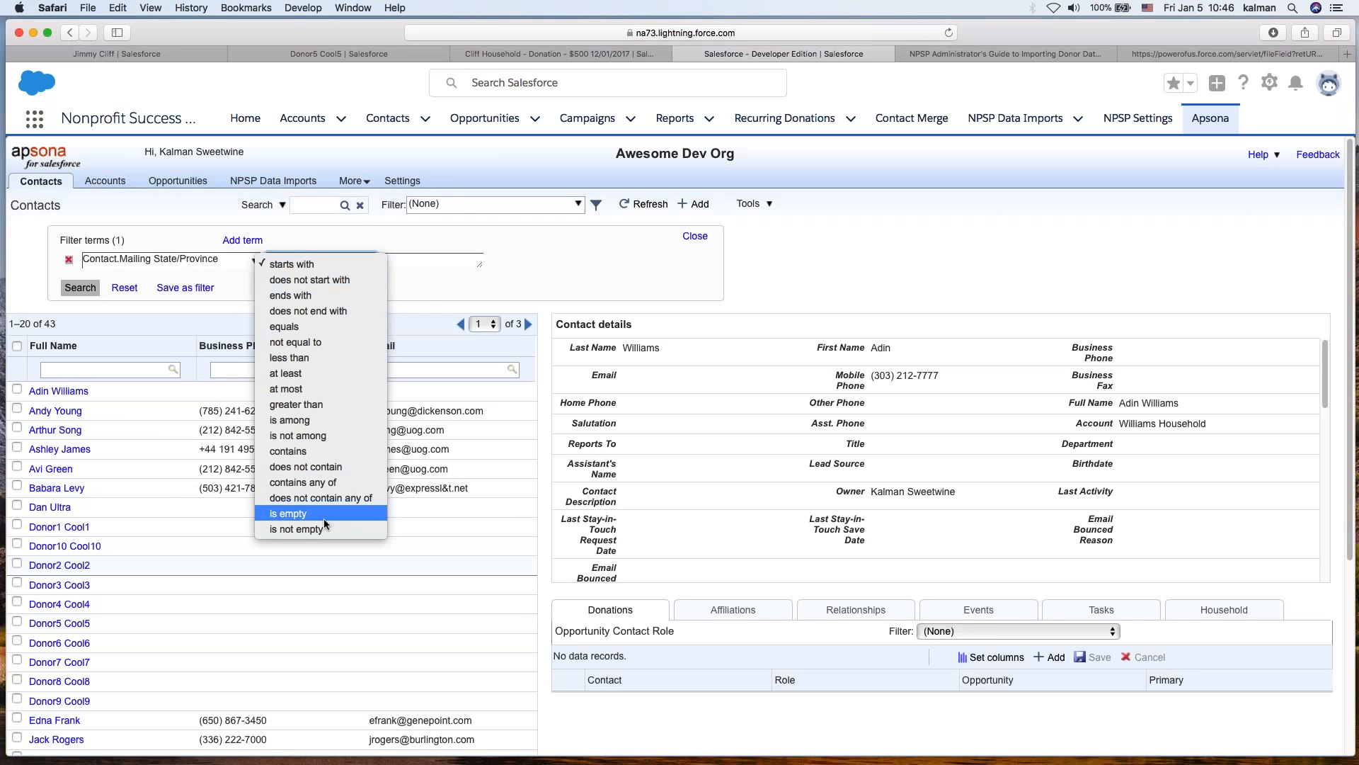
left_click(289, 265)
left_click(408, 263)
type("CO")
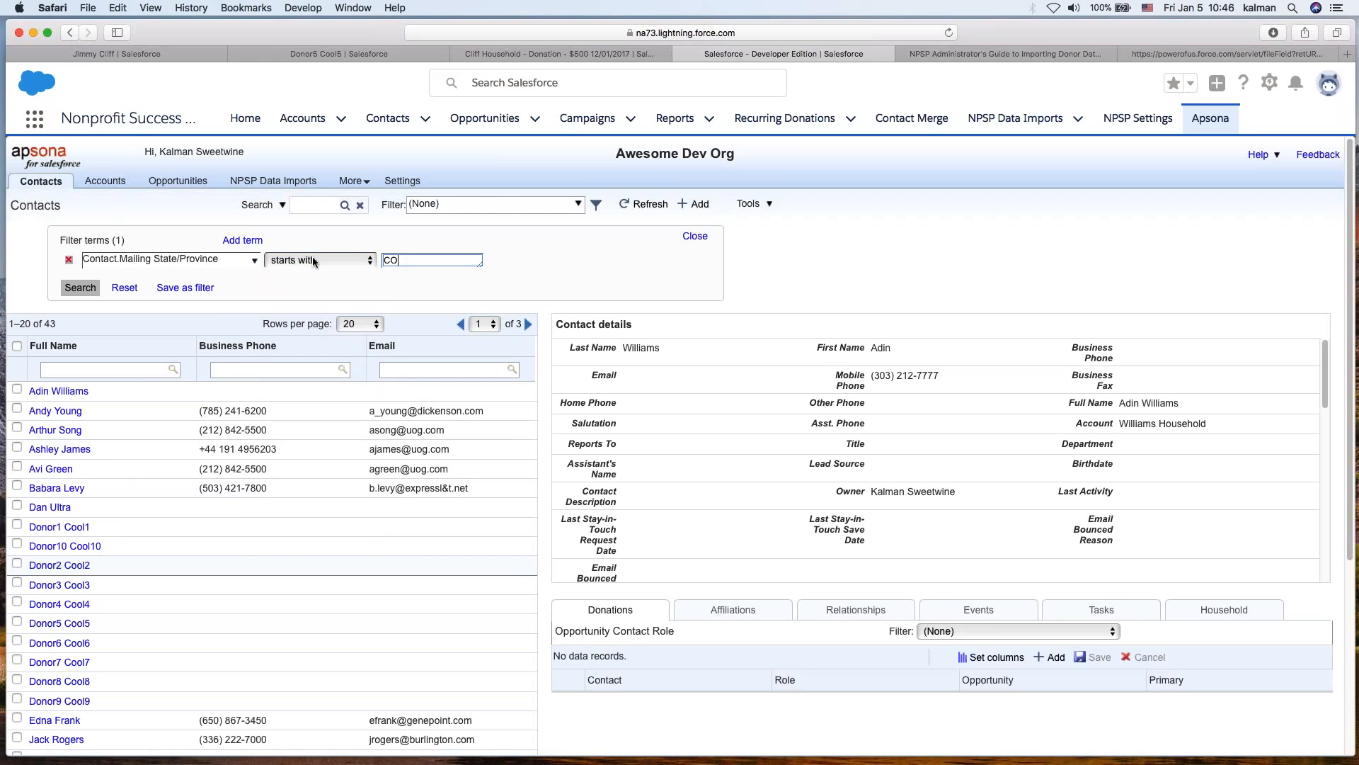
left_click(76, 289)
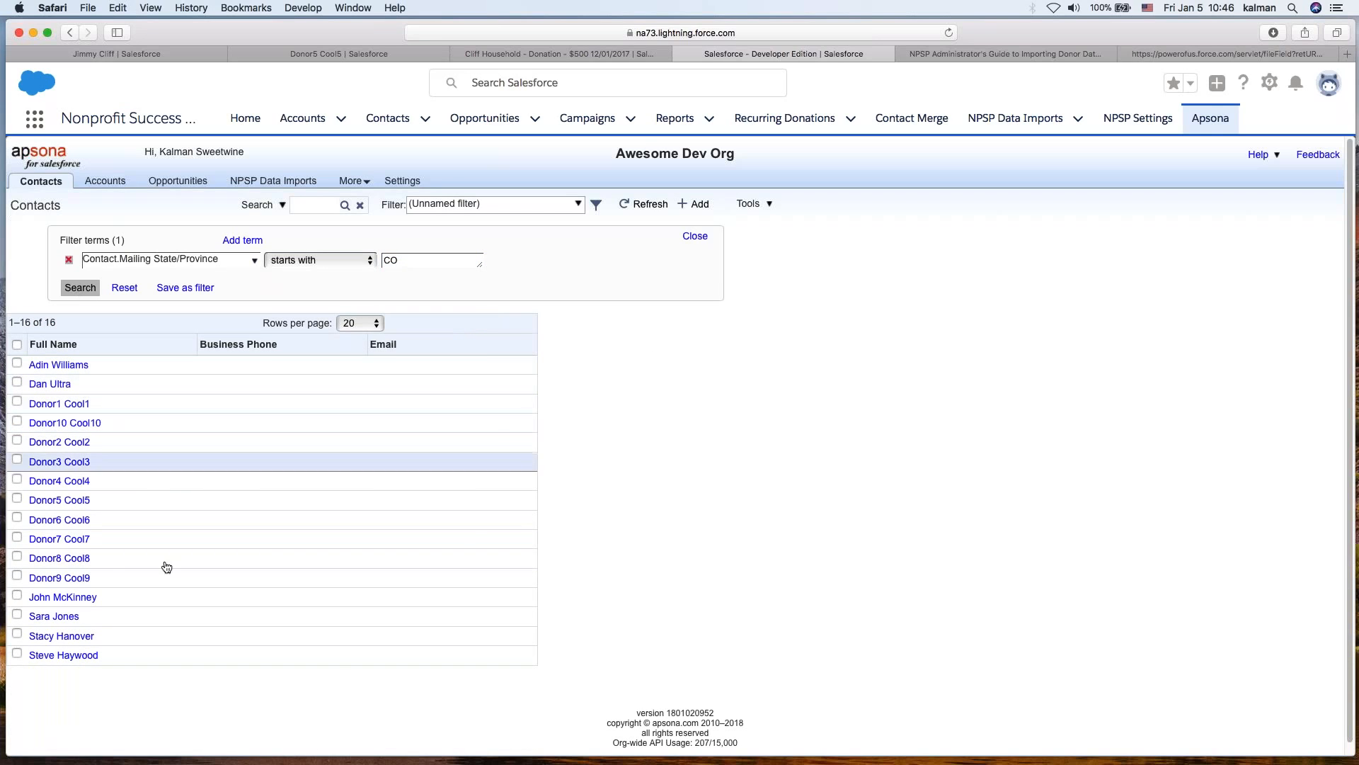
- Inspect the filtered Donor4 Cool4 contact's details, including its home address
left_click(70, 464)
left_click(67, 482)
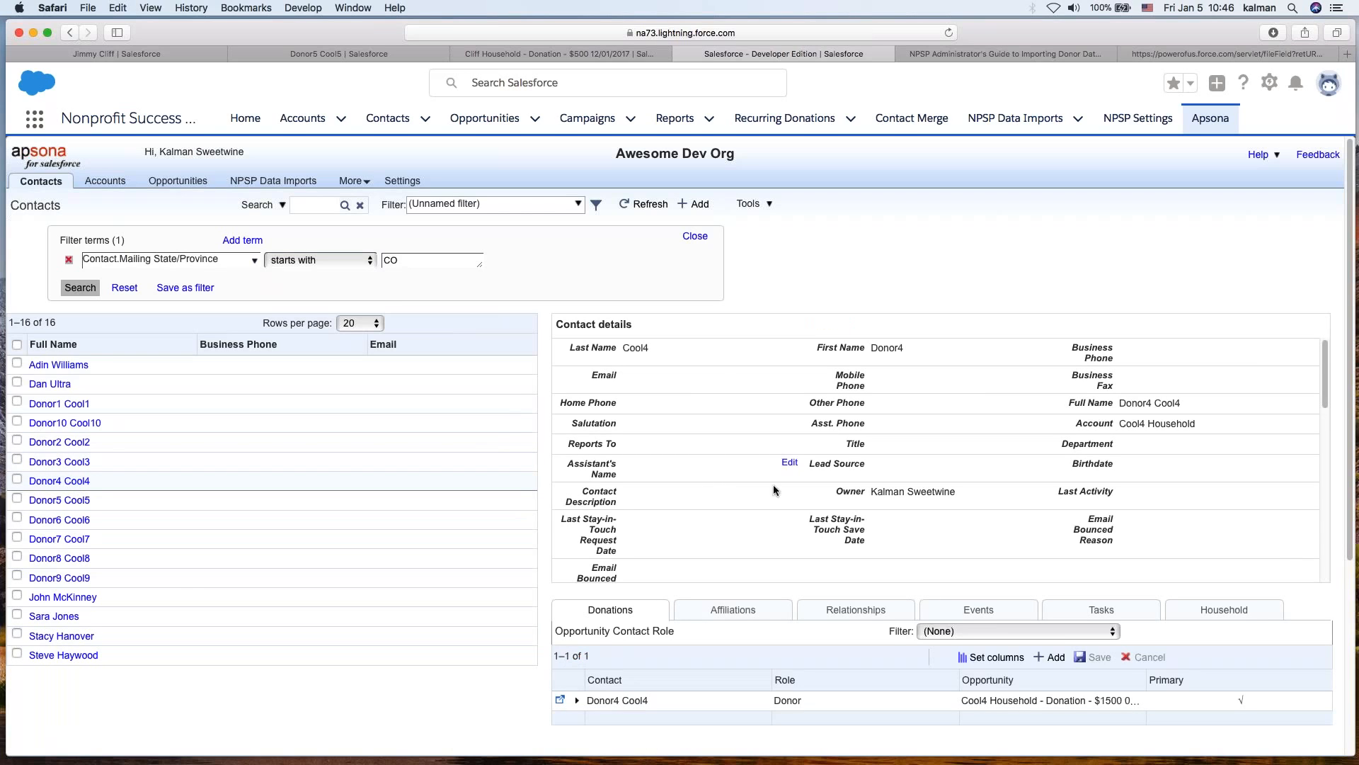
scroll(984, 506, "down", 3)
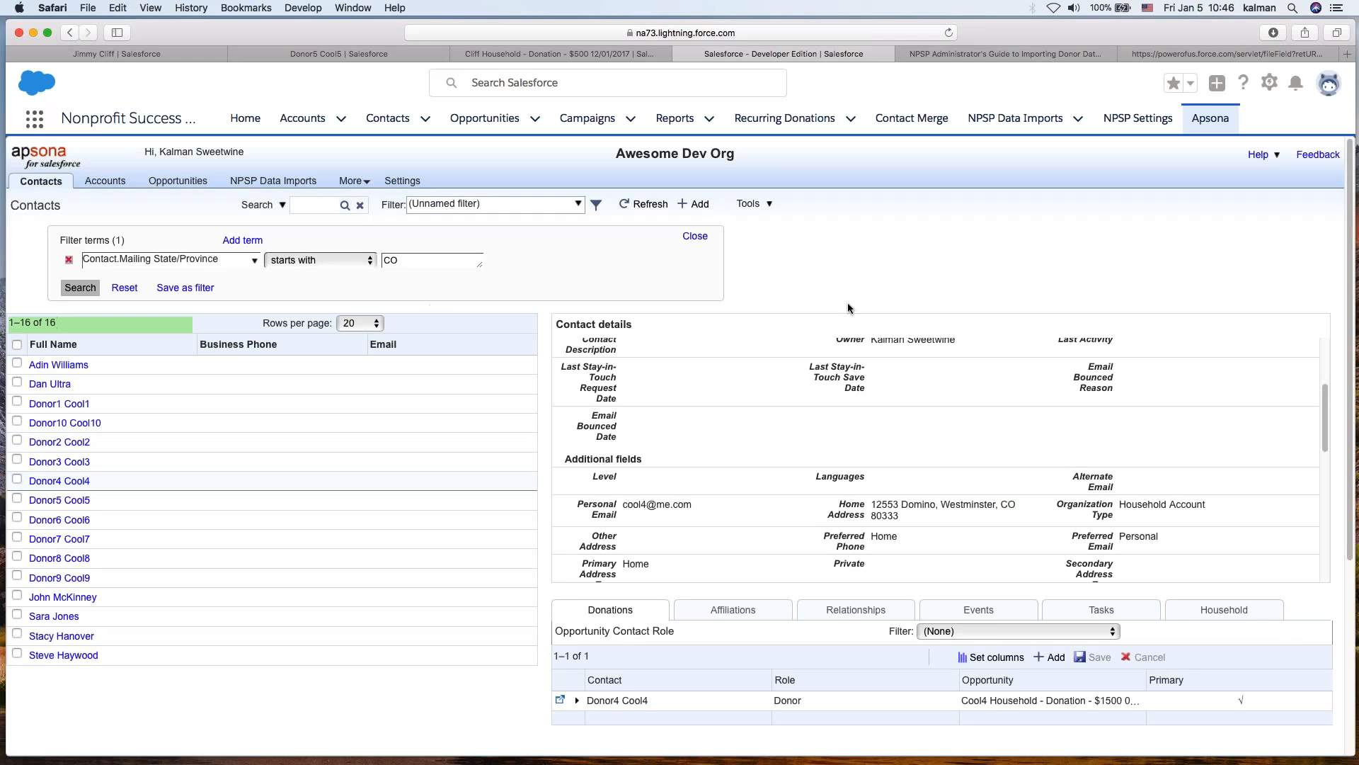
- Mass update all filtered contacts, setting Mailing State/Province to Colorado
left_click(748, 205)
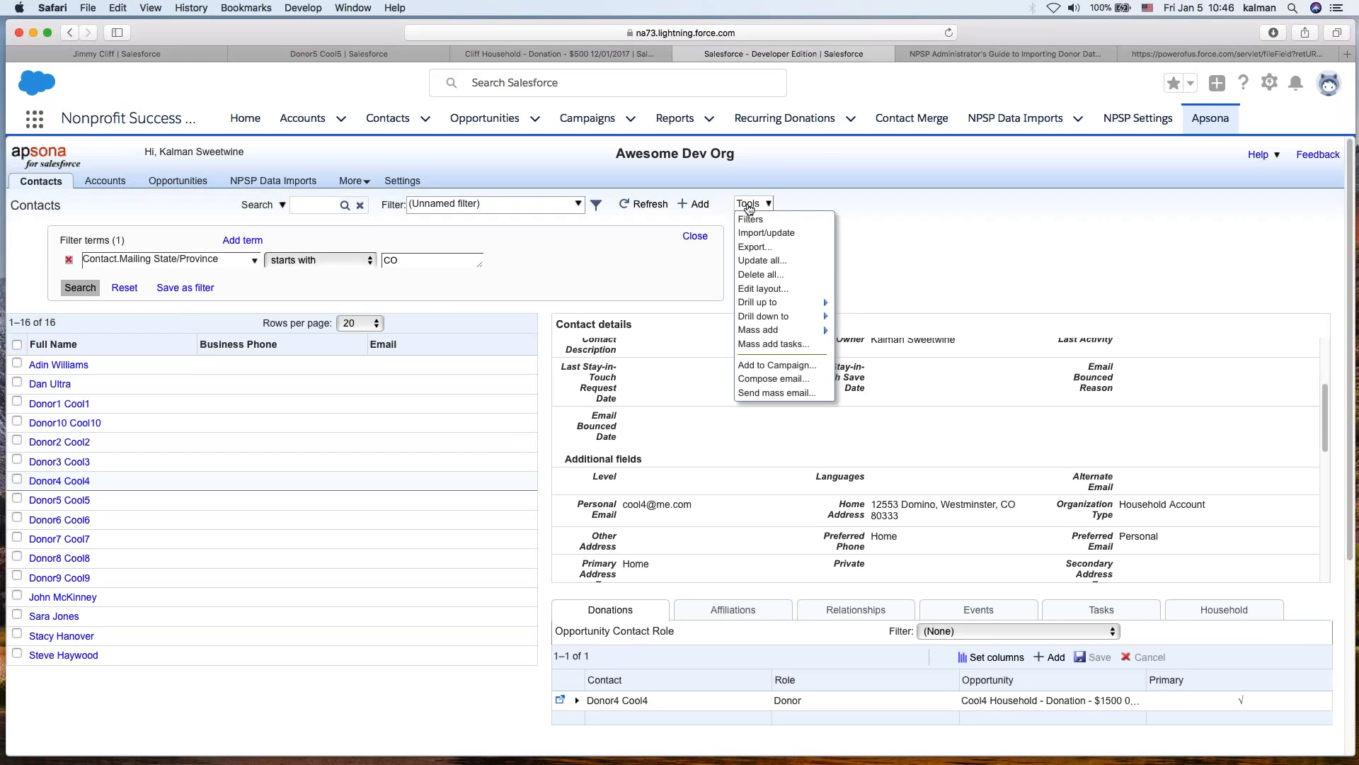
left_click(777, 263)
left_click(655, 286)
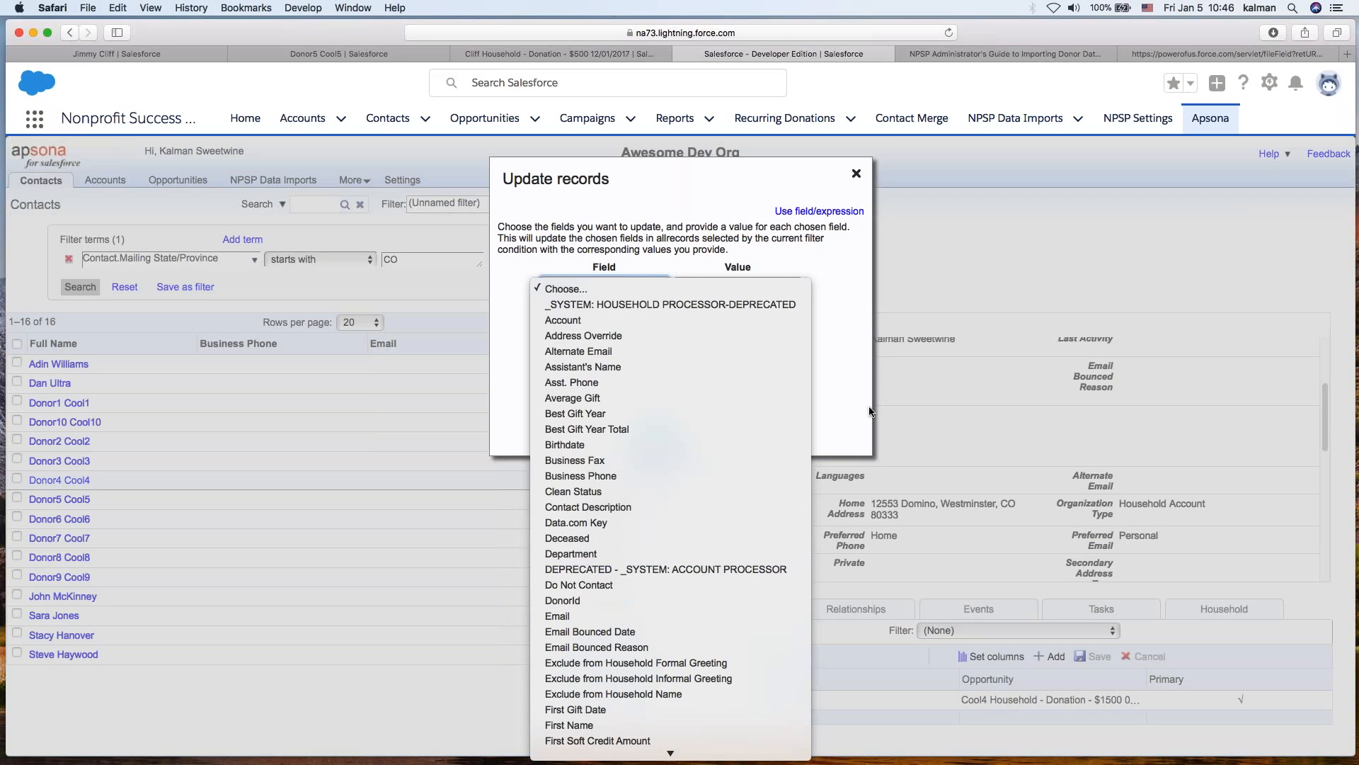
left_click(851, 388)
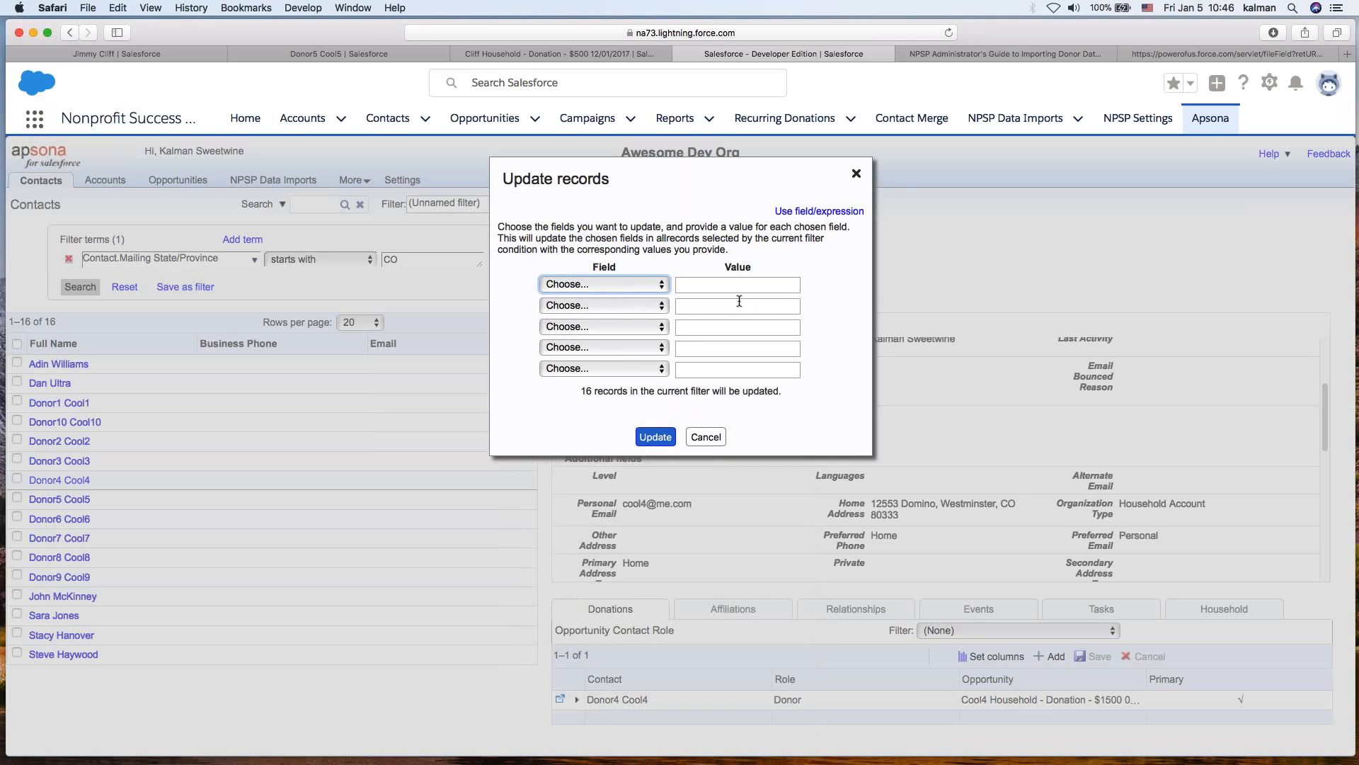
left_click(644, 285)
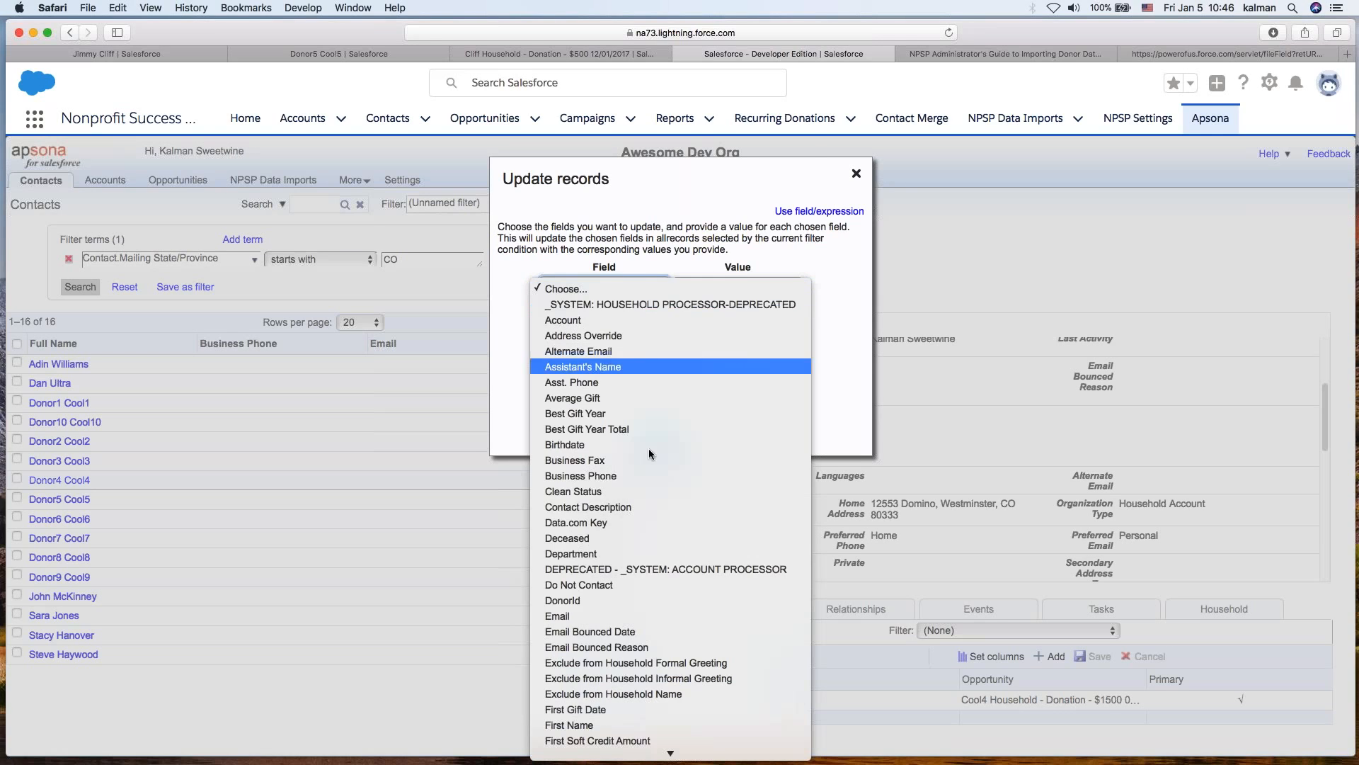
scroll(648, 448, "down", 10)
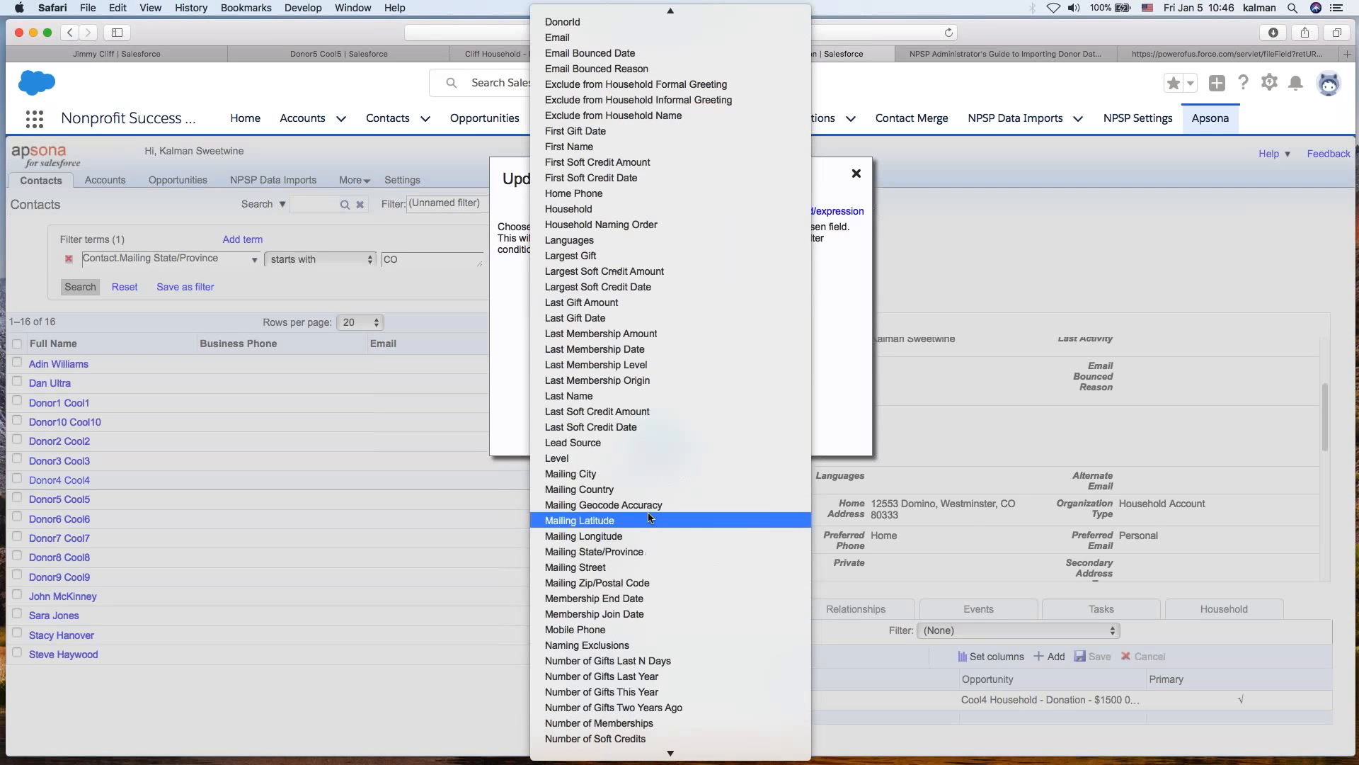
left_click(629, 551)
left_click(697, 285)
type("Colorado")
key("BackSpace")
key("BackSpace")
type("do")
left_click(819, 303)
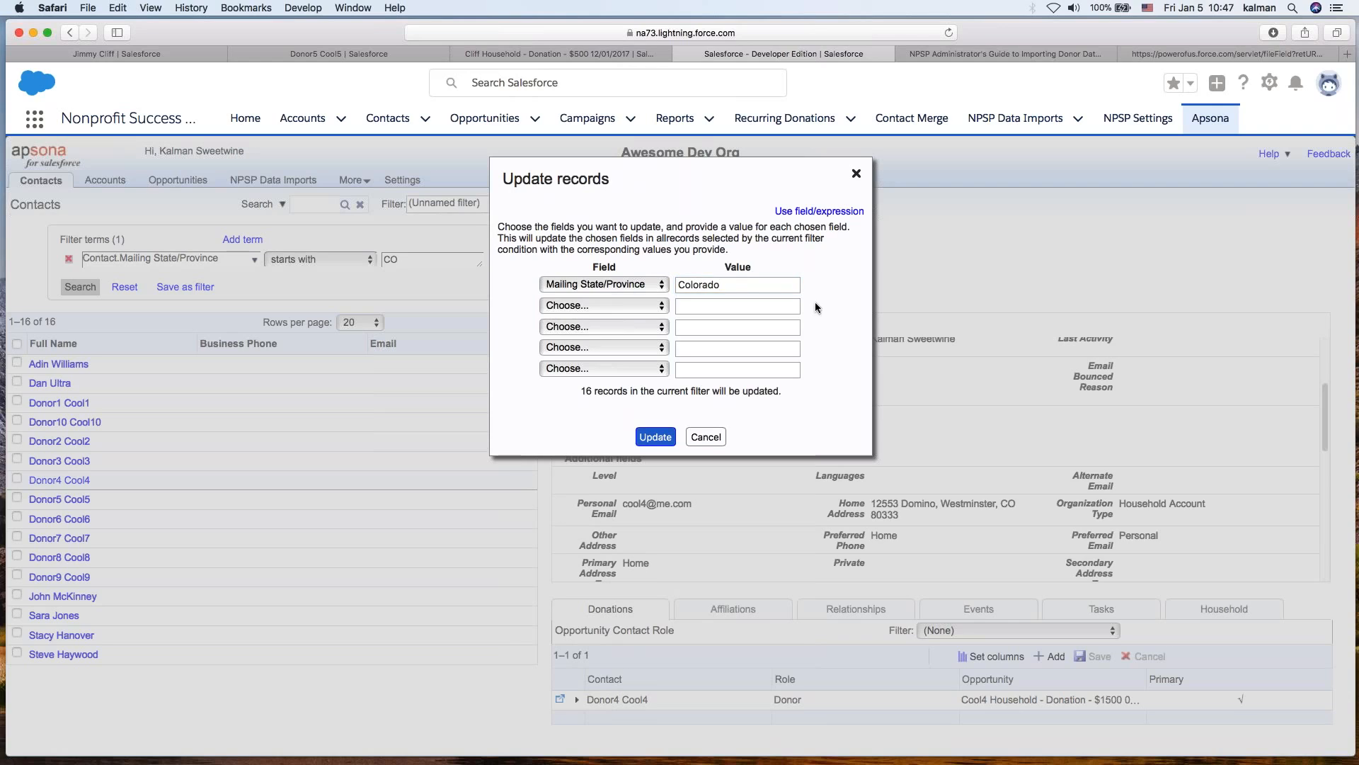
left_click(671, 436)
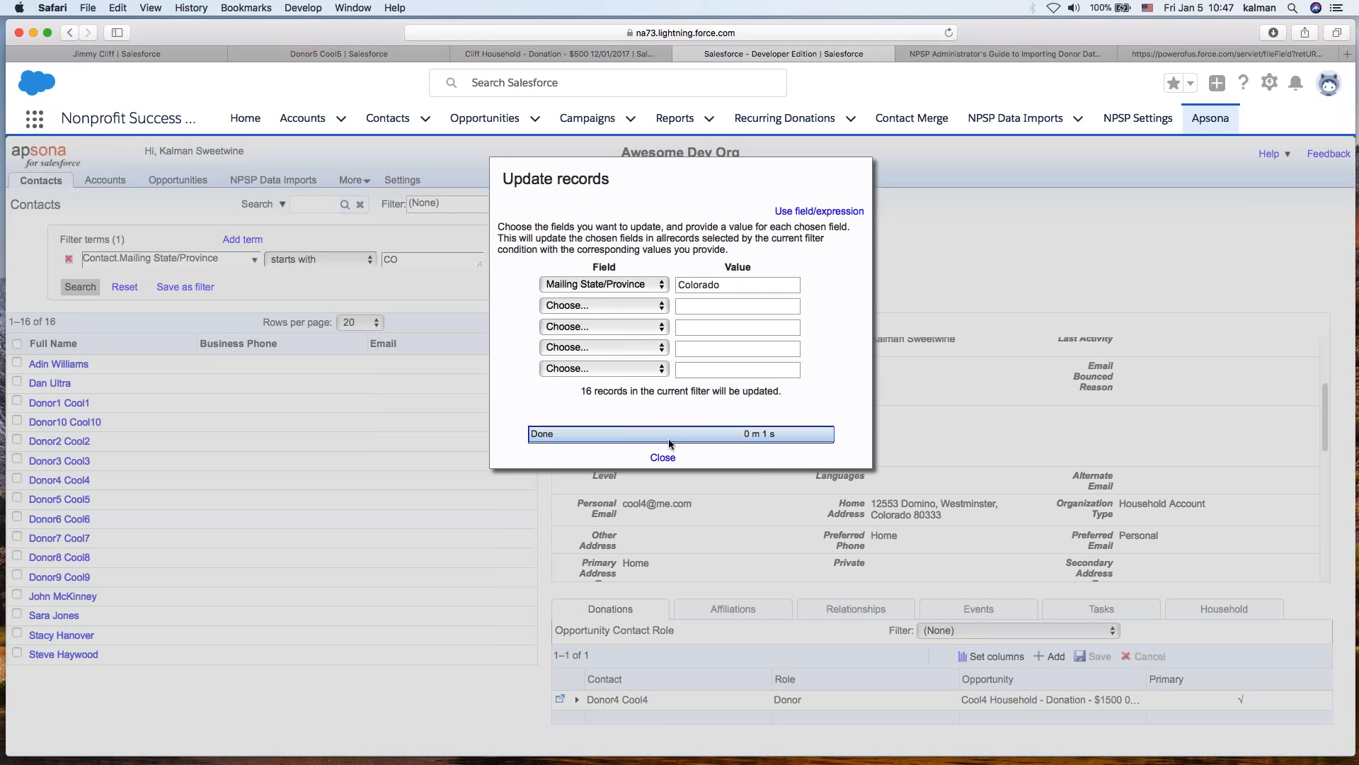
left_click(667, 456)
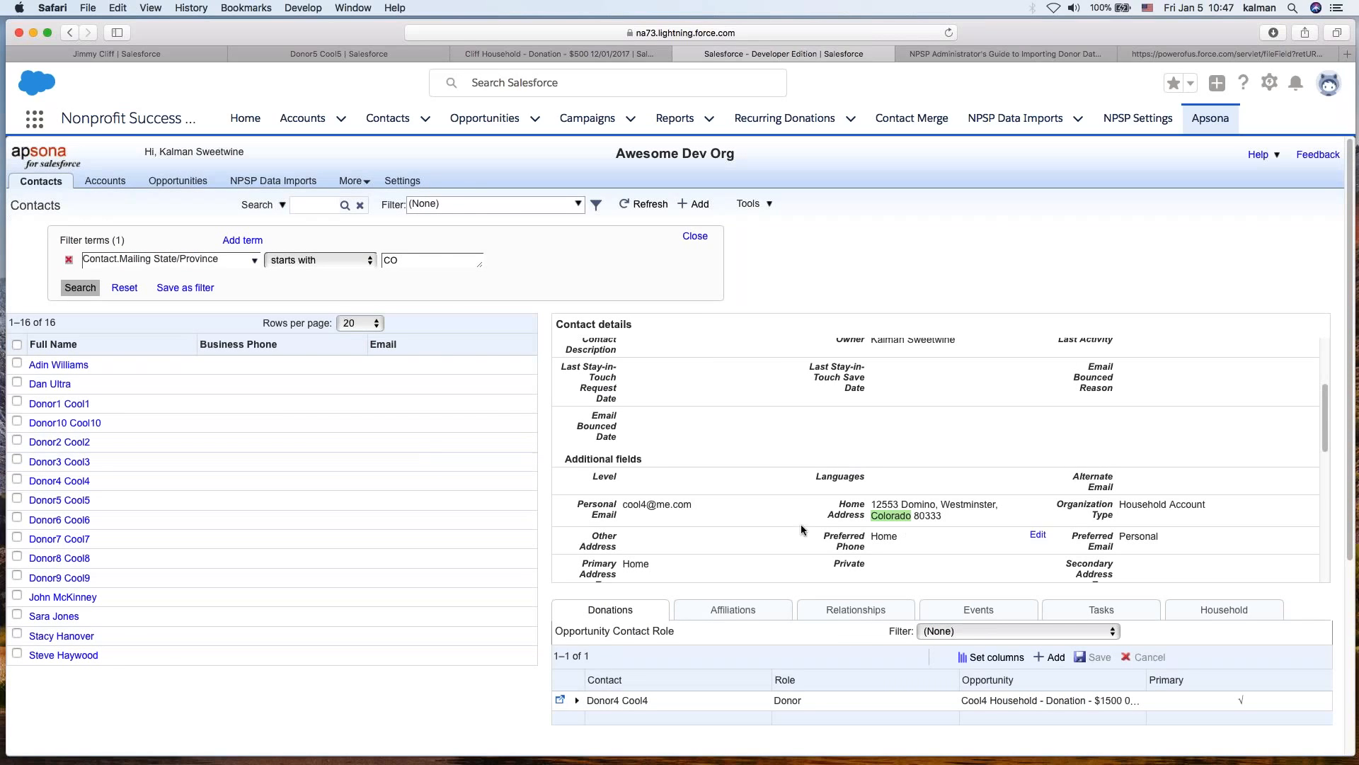
- Open Donor4 Cool4's Salesforce contact record and check the mailing address in its details
scroll(899, 545, "down", 5)
left_click(888, 556)
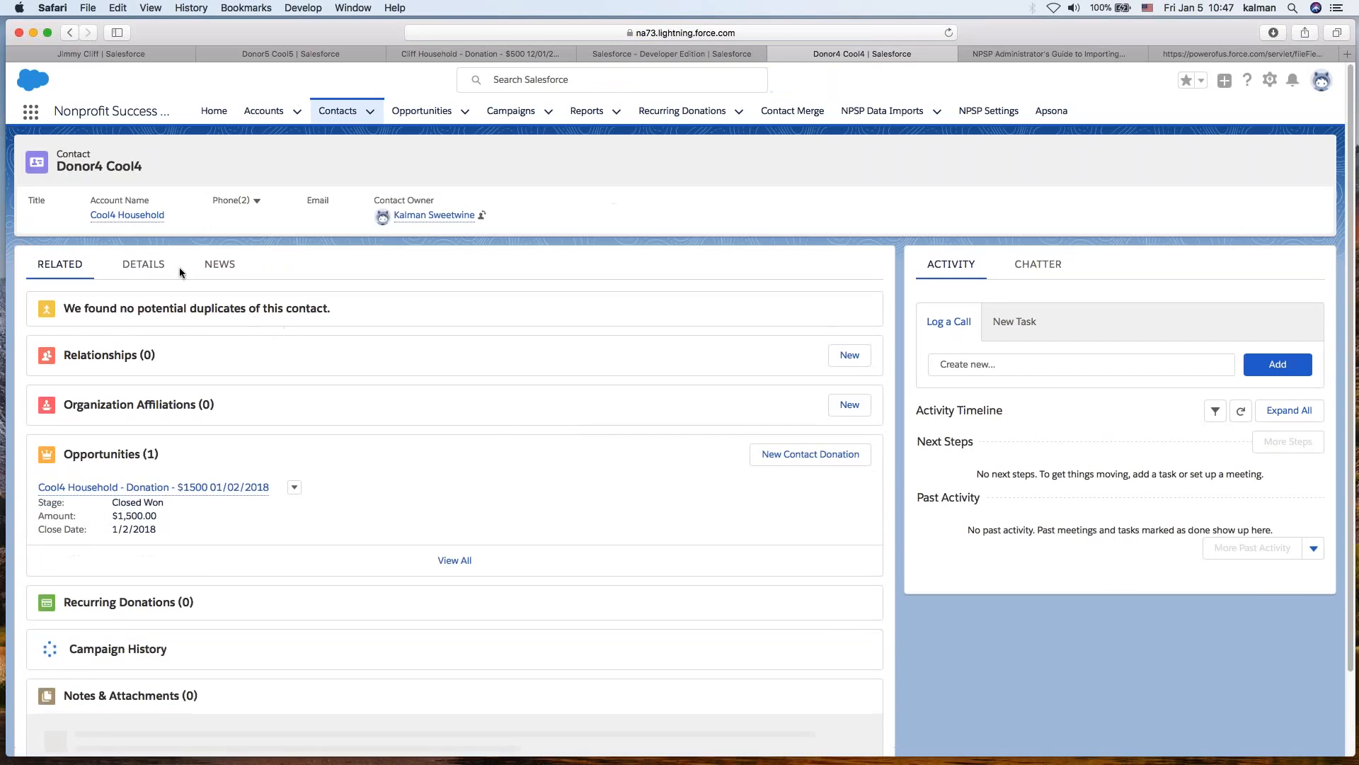
left_click(143, 262)
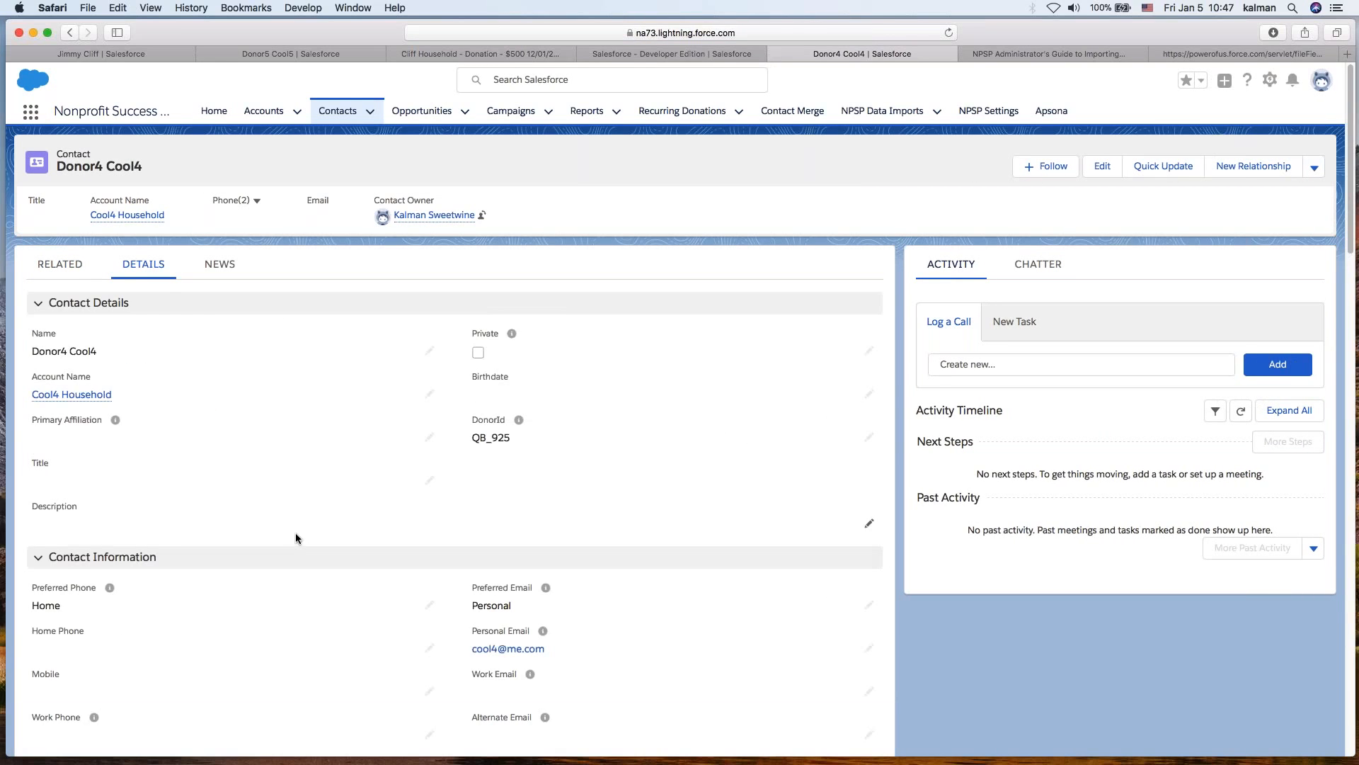
scroll(295, 532, "down", 5)
scroll(295, 535, "down", 3)
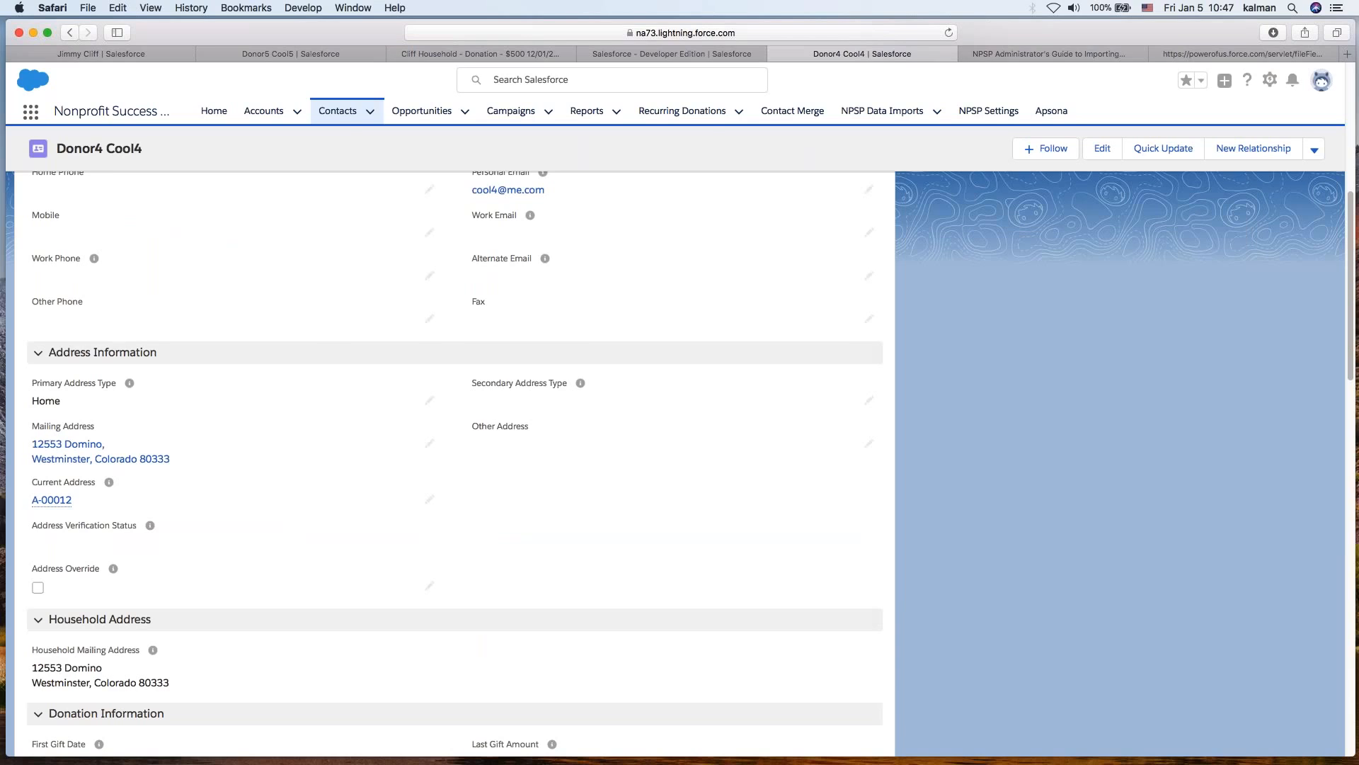
key("super+Tab")
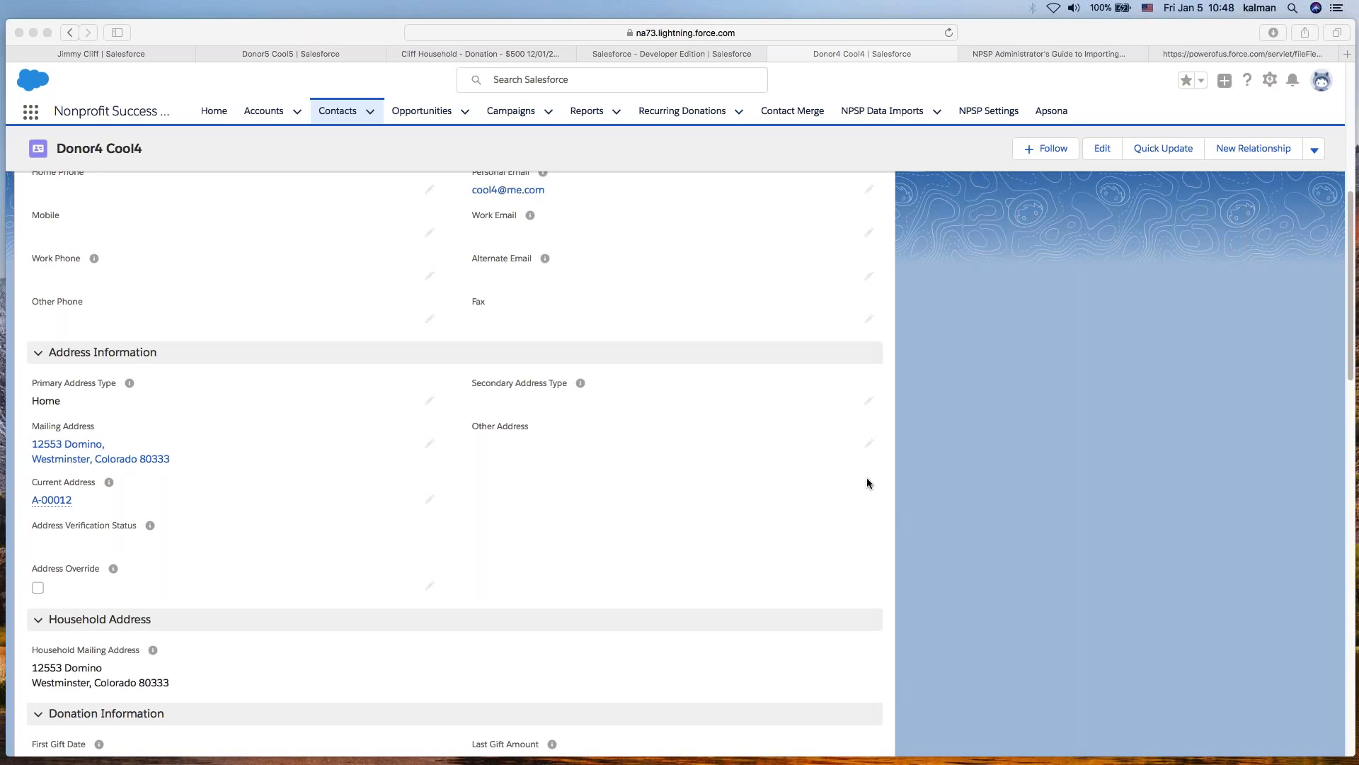
scroll(867, 484, "up", 7)
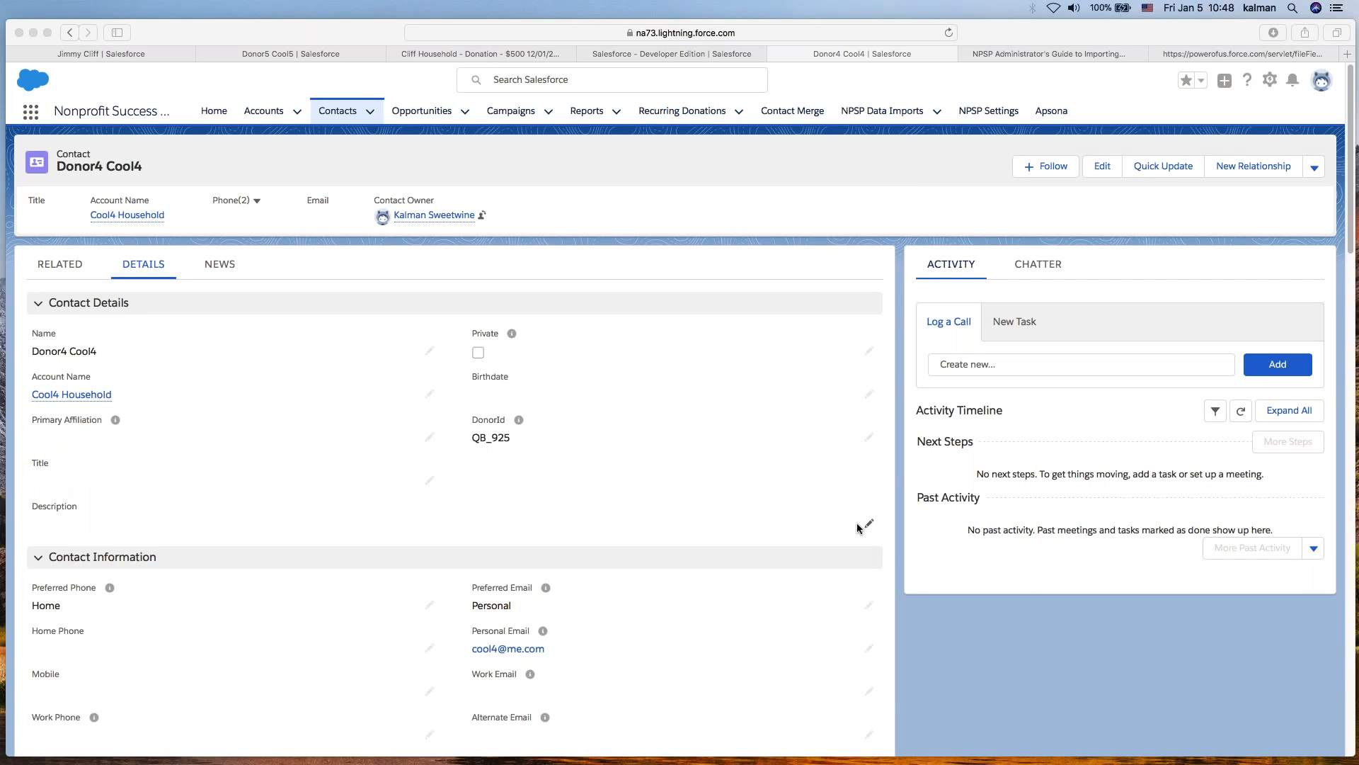
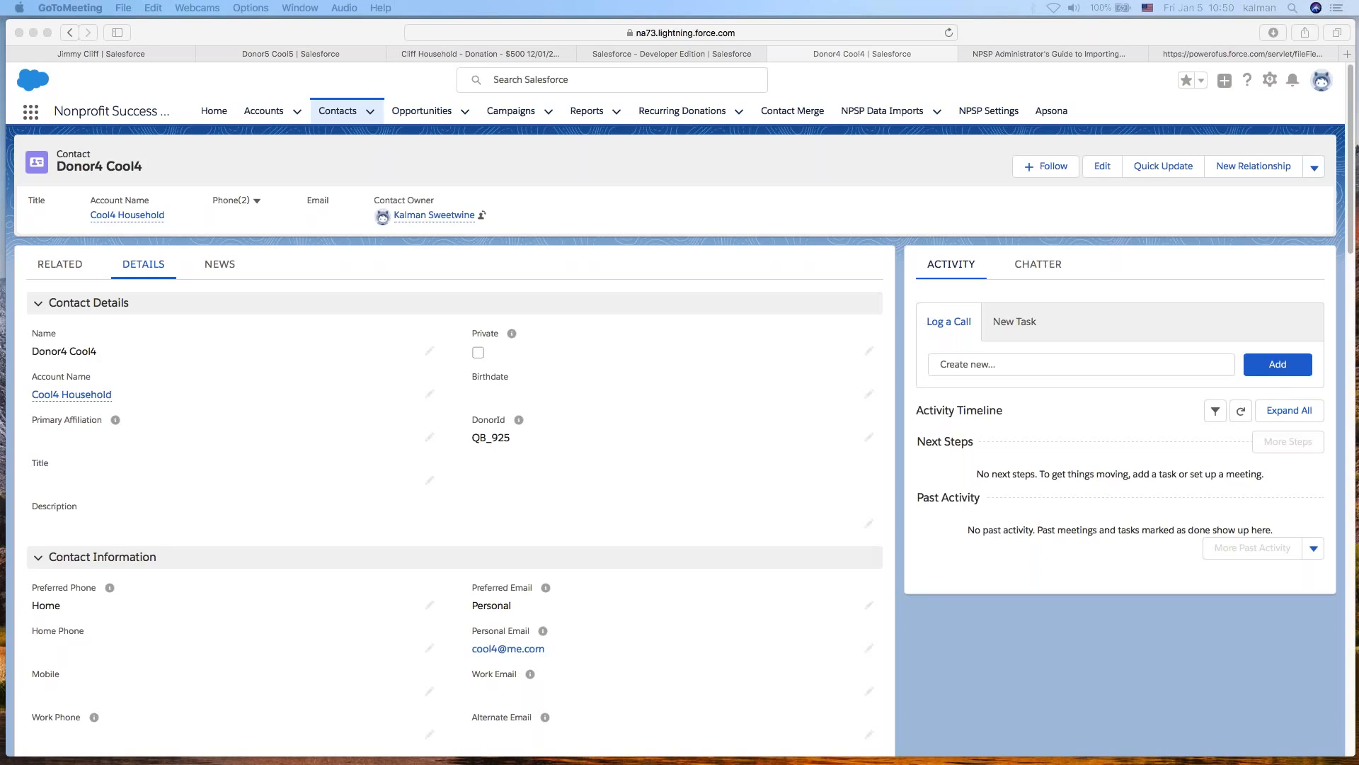
- Return to the Apsona contacts list and close the filter terms panel
left_click(718, 204)
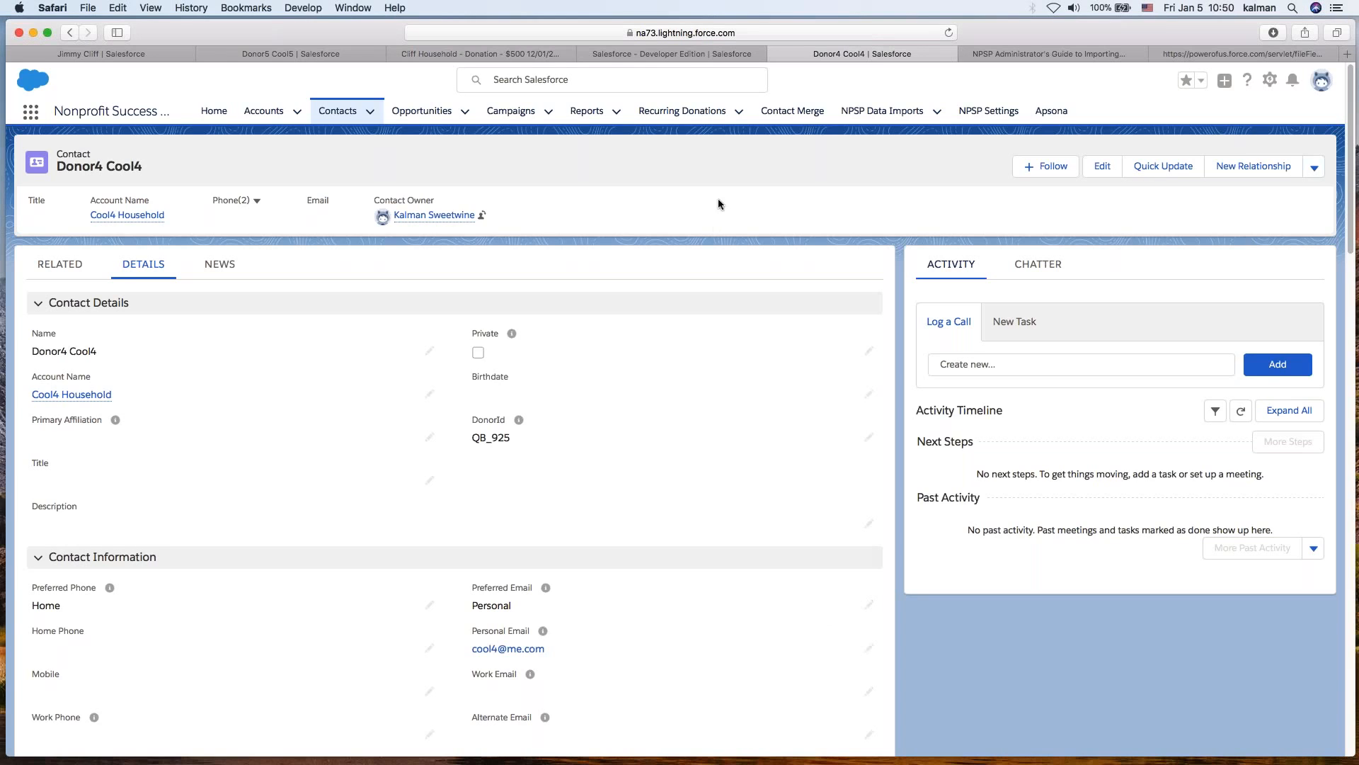
left_click(644, 53)
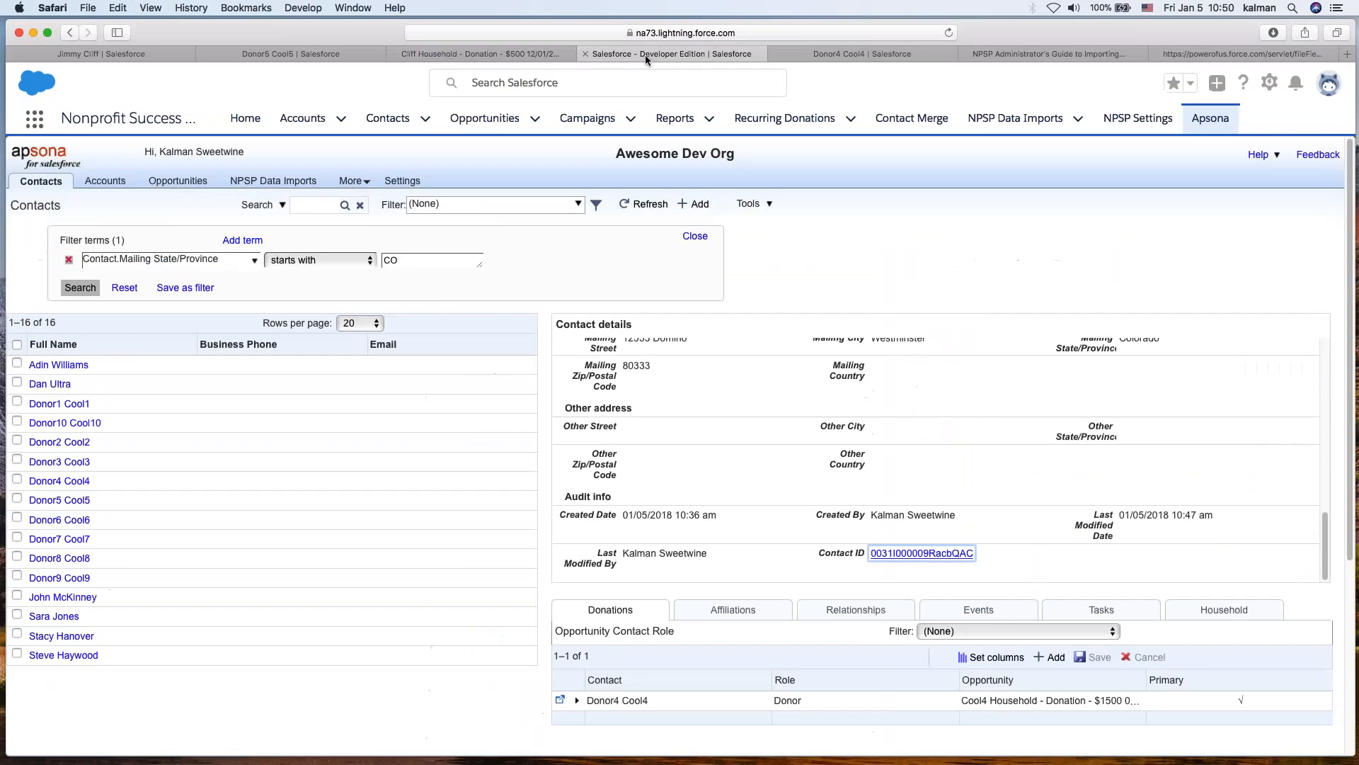
left_click(696, 239)
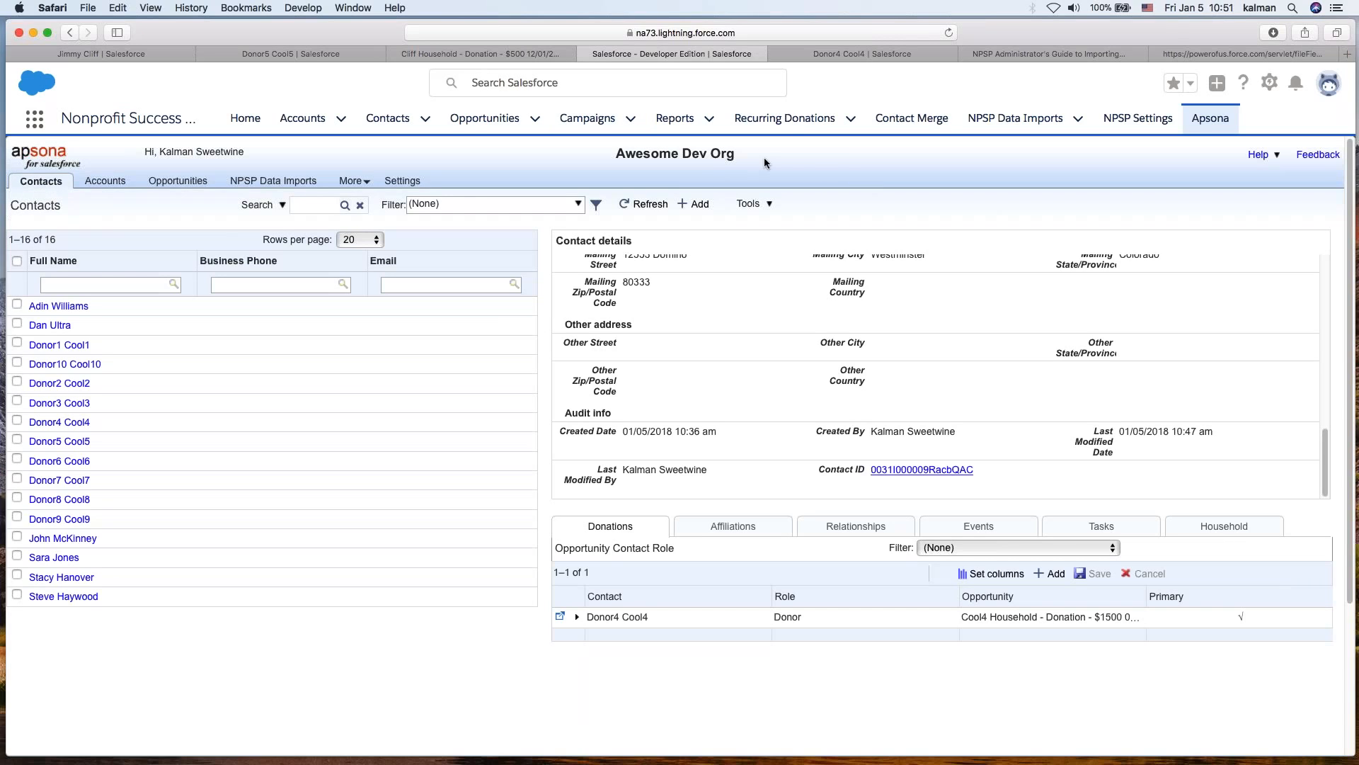
- Open the DI-000028 NPSP data import record and review its contact and donation import details
left_click(290, 55)
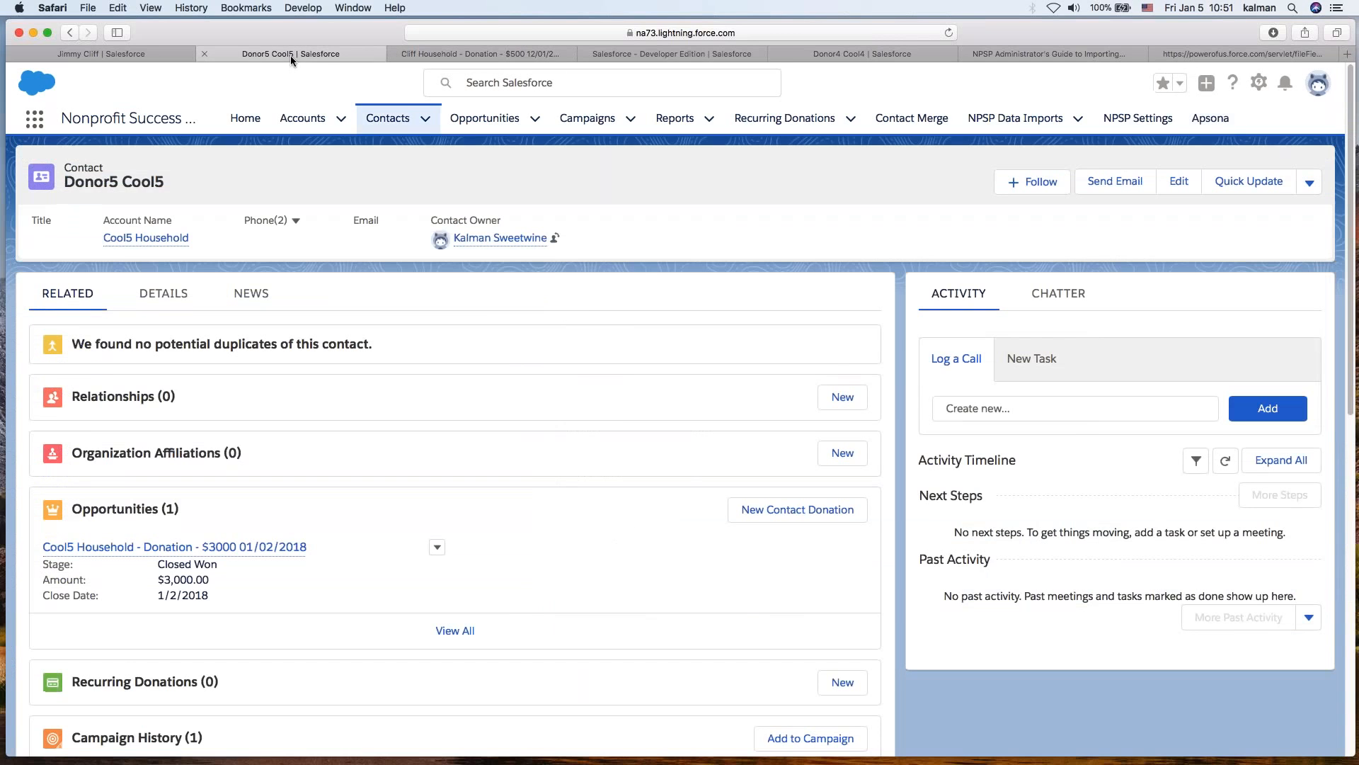
left_click(101, 54)
left_click(337, 111)
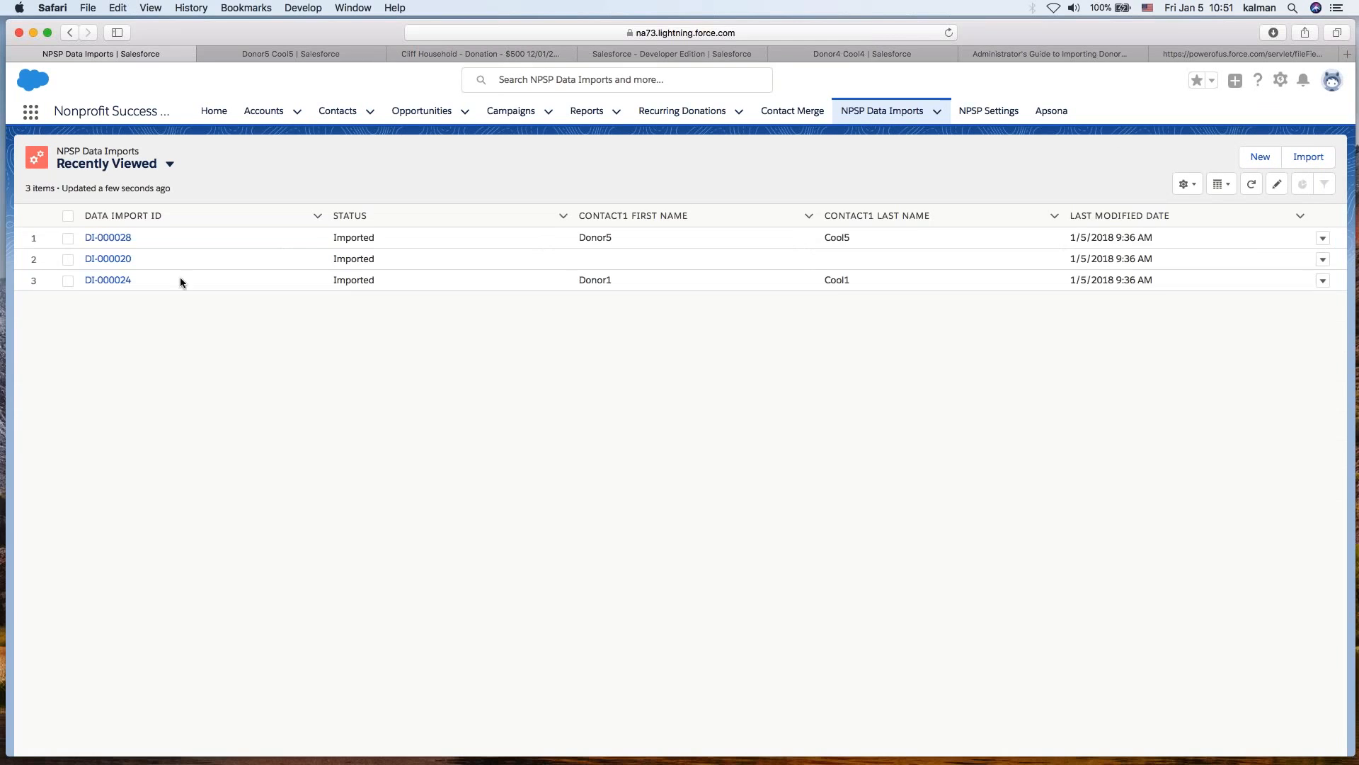
left_click(116, 238)
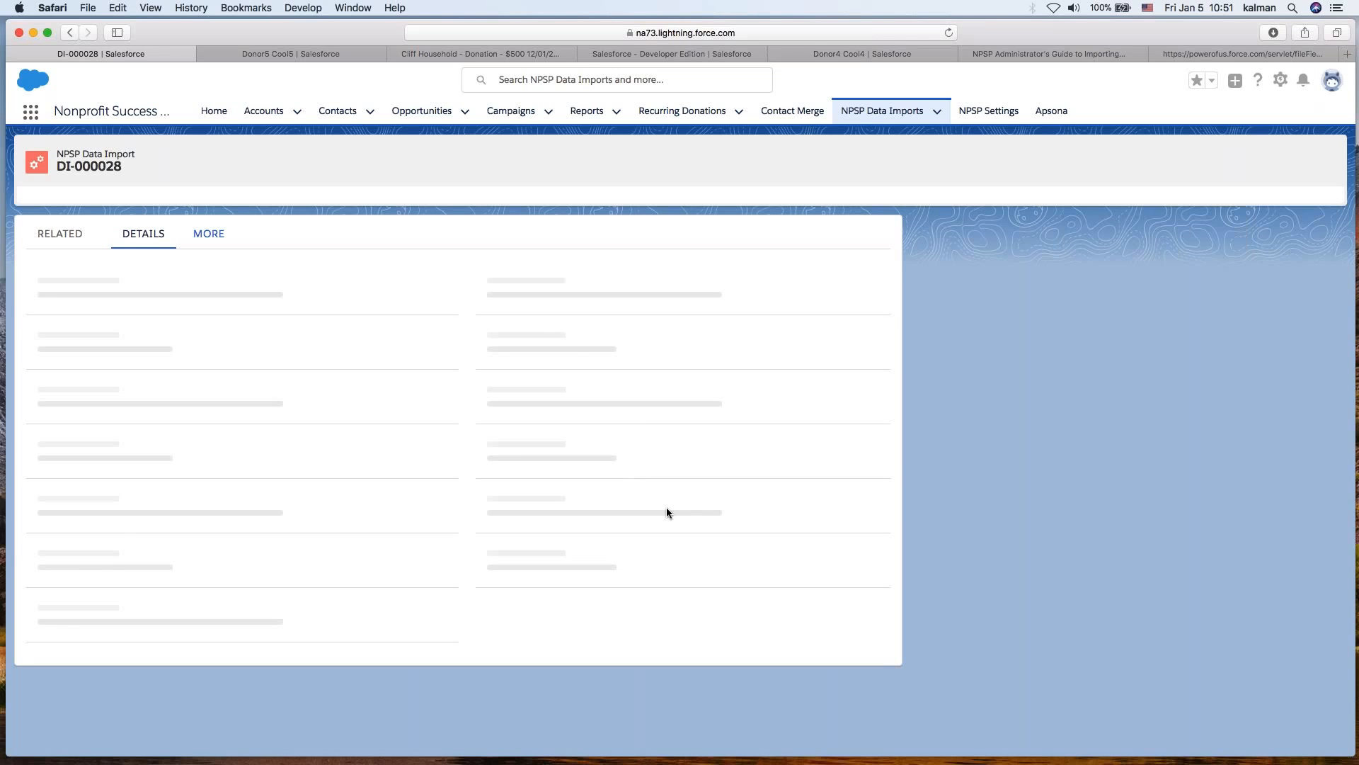
scroll(671, 507, "down", 10)
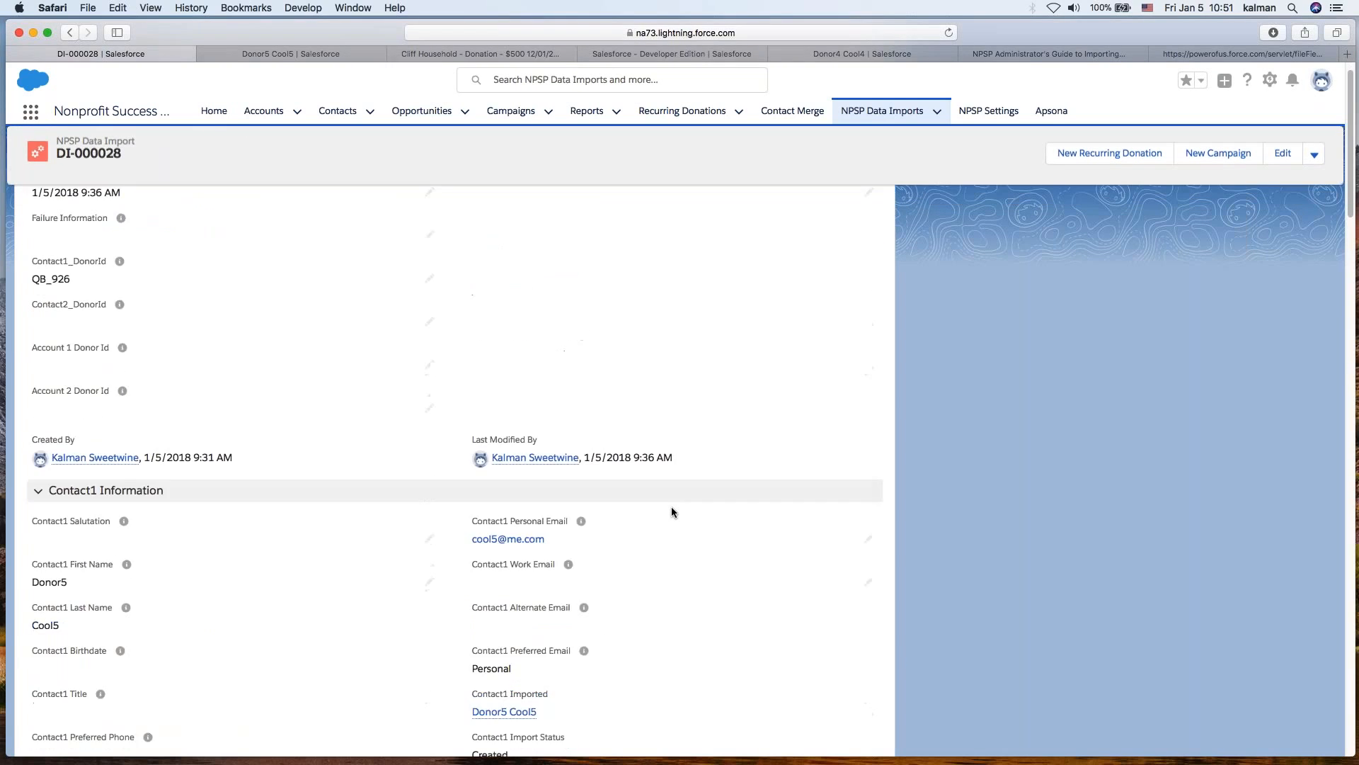
scroll(671, 507, "down", 10)
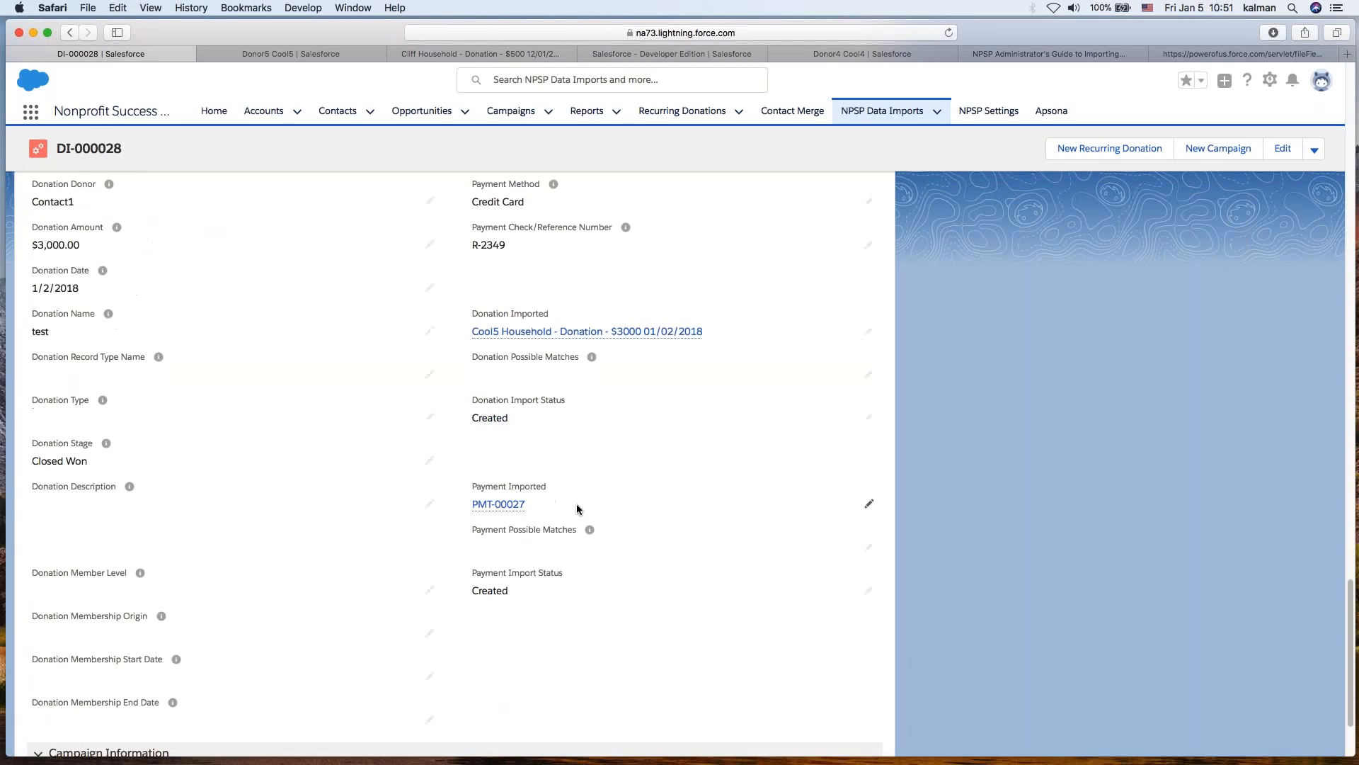
scroll(619, 480, "up", 10)
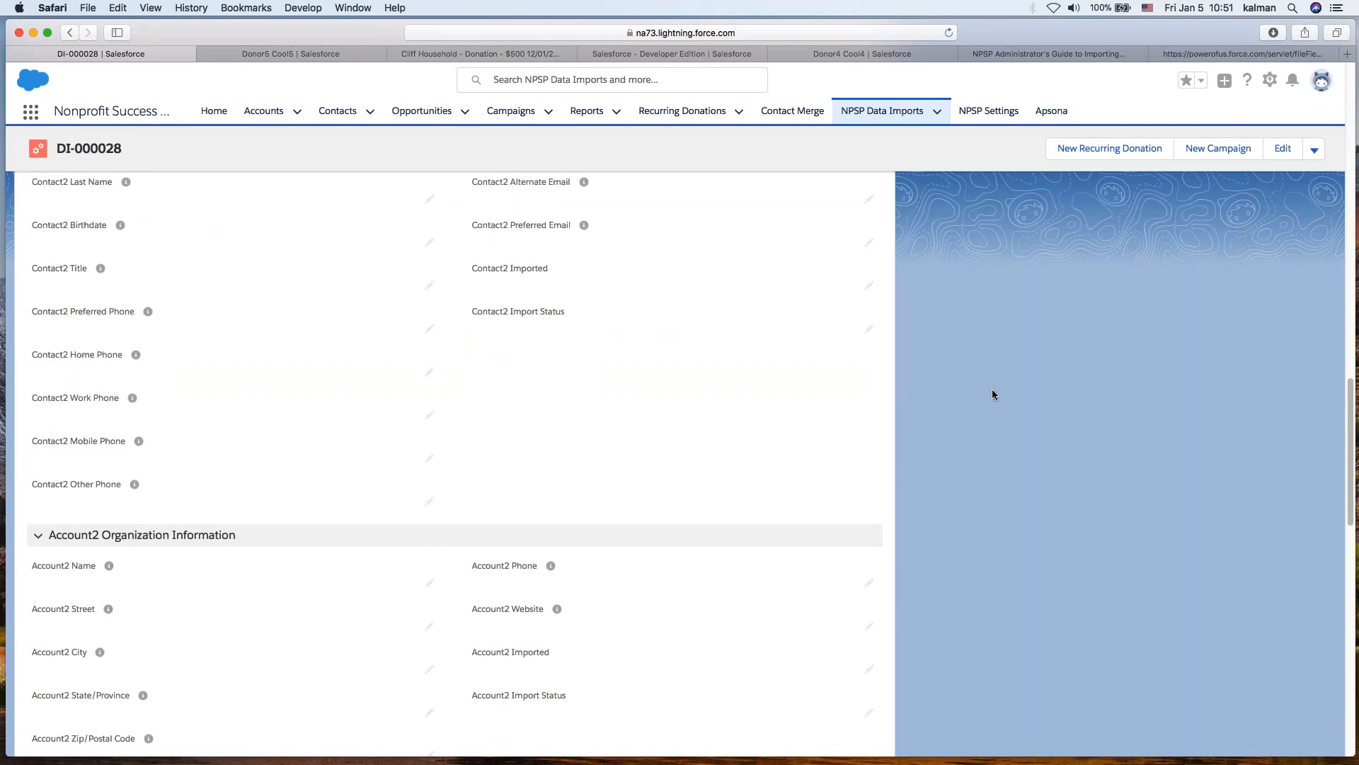
scroll(992, 388, "up", 20)
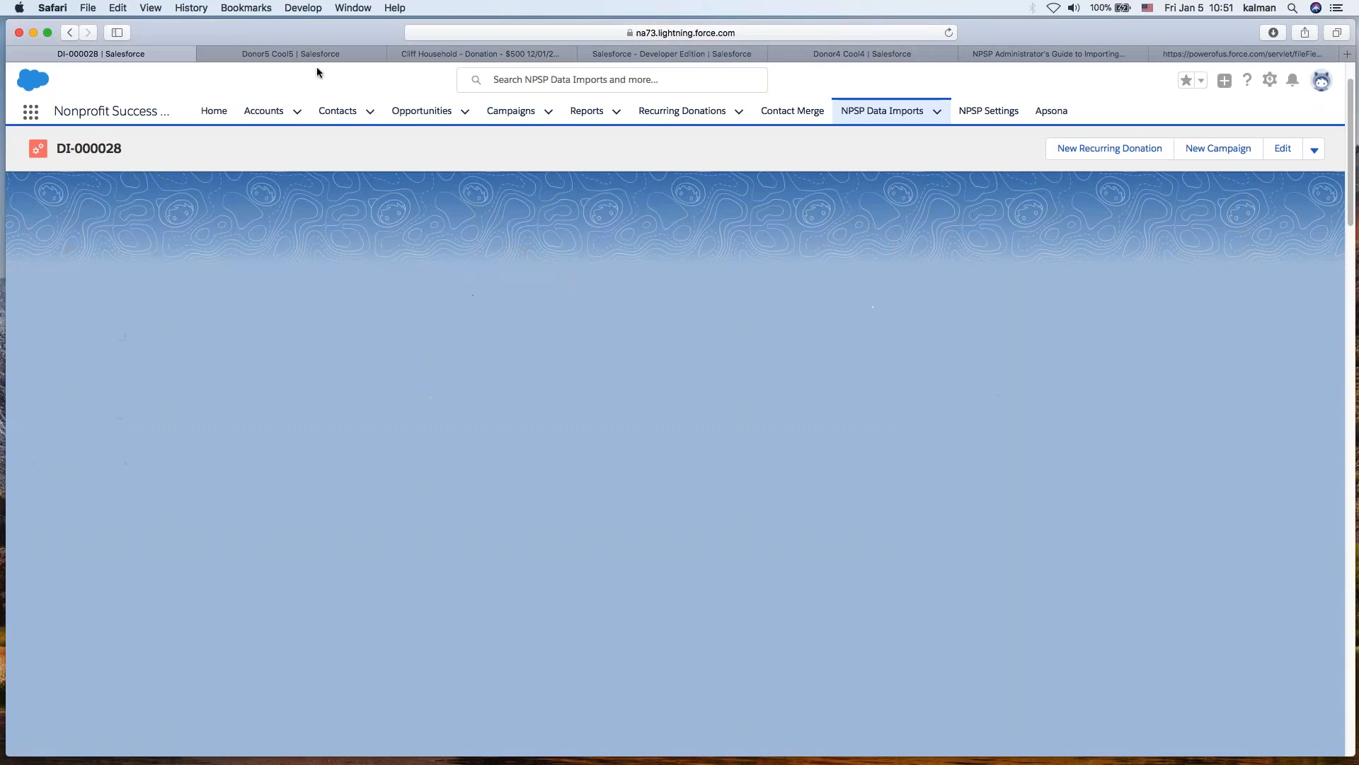
- In the NPSP_Demo spreadsheet, enter column headers first name, last name, preferred email and personal email in row 22
left_click(614, 56)
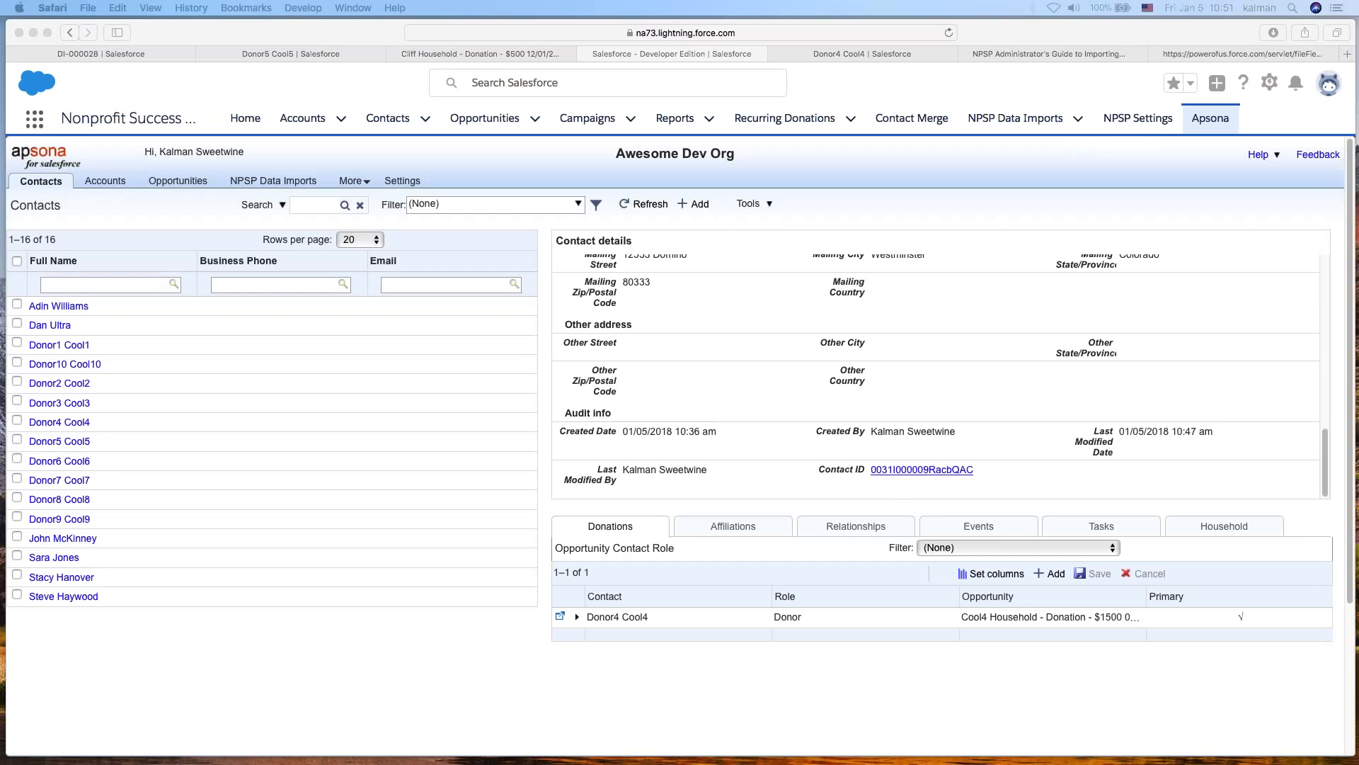
left_click_drag(1, 92, 434, 73)
type("first name")
key("Tab")
type("last name")
key("Tab")
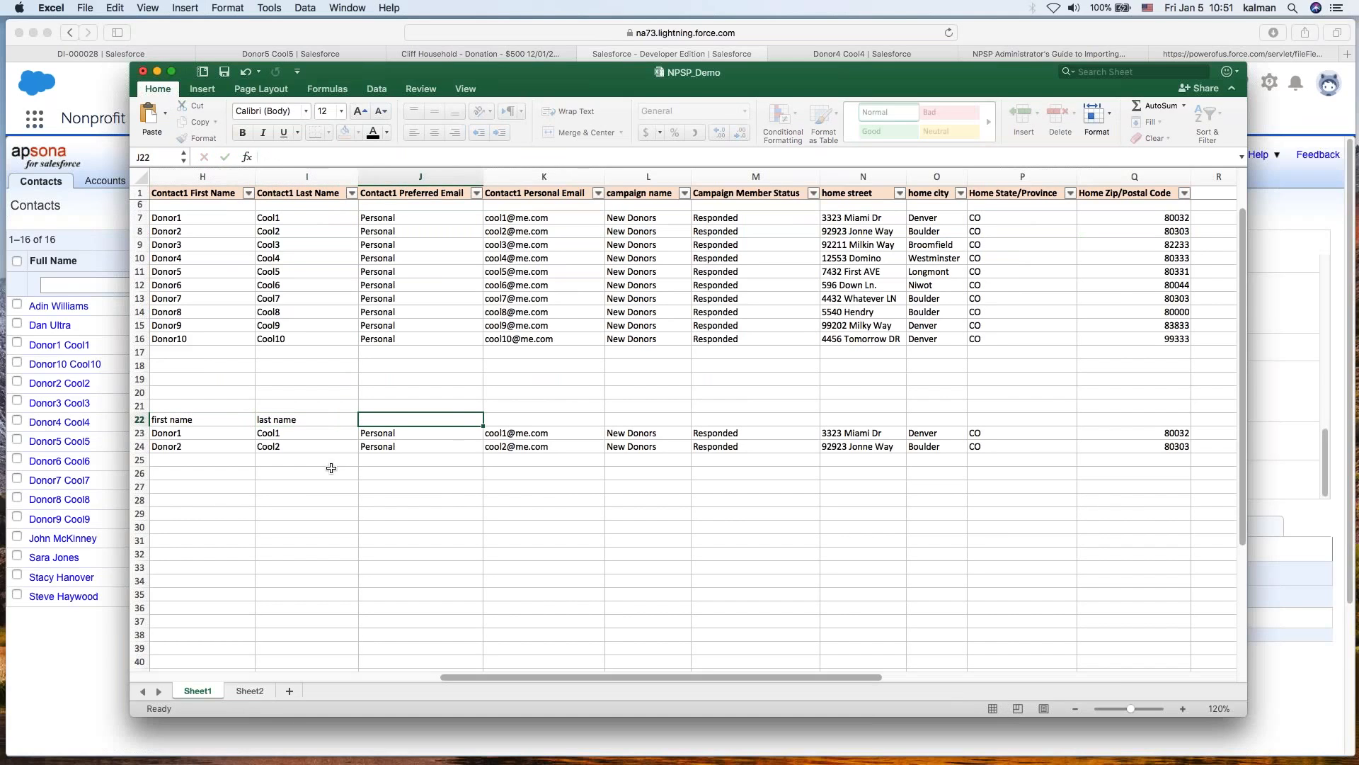
type("preferred email")
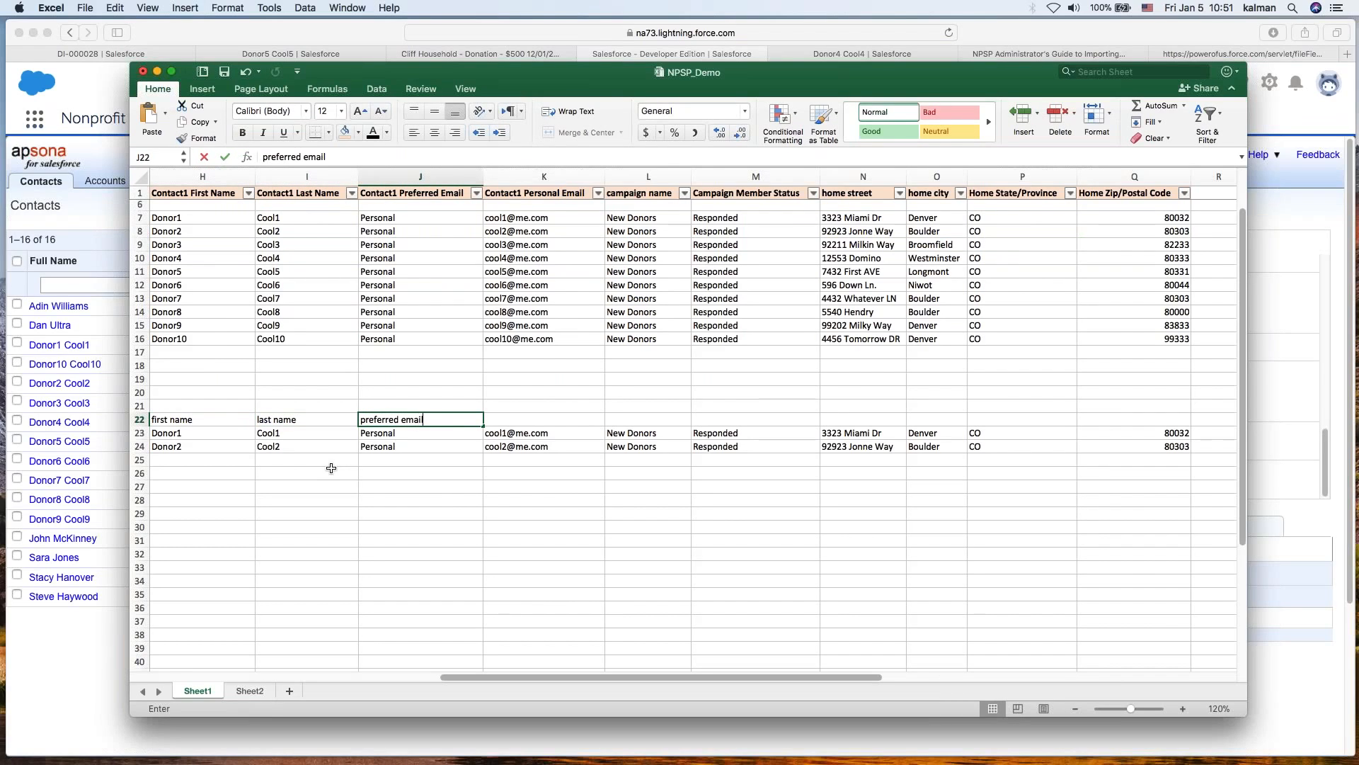
key("Tab")
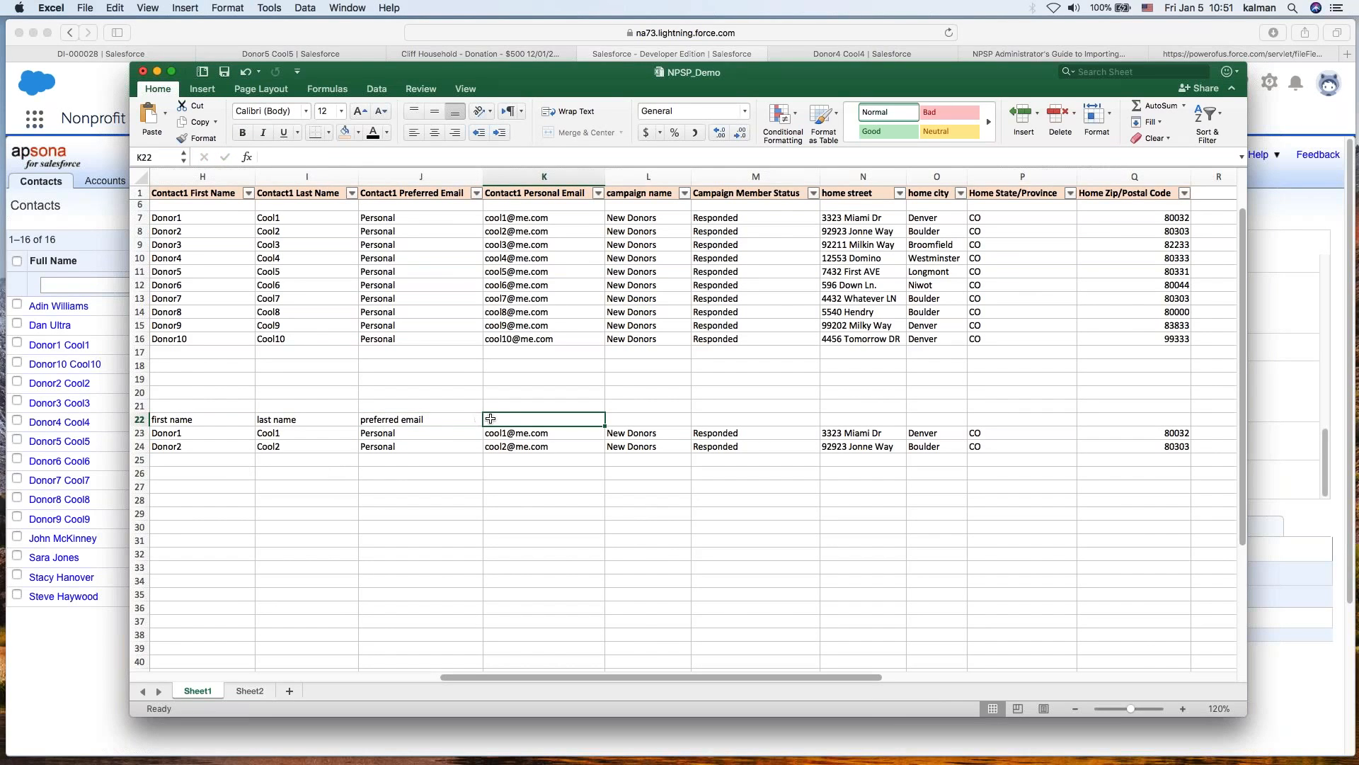
type("personal email")
key("Return")
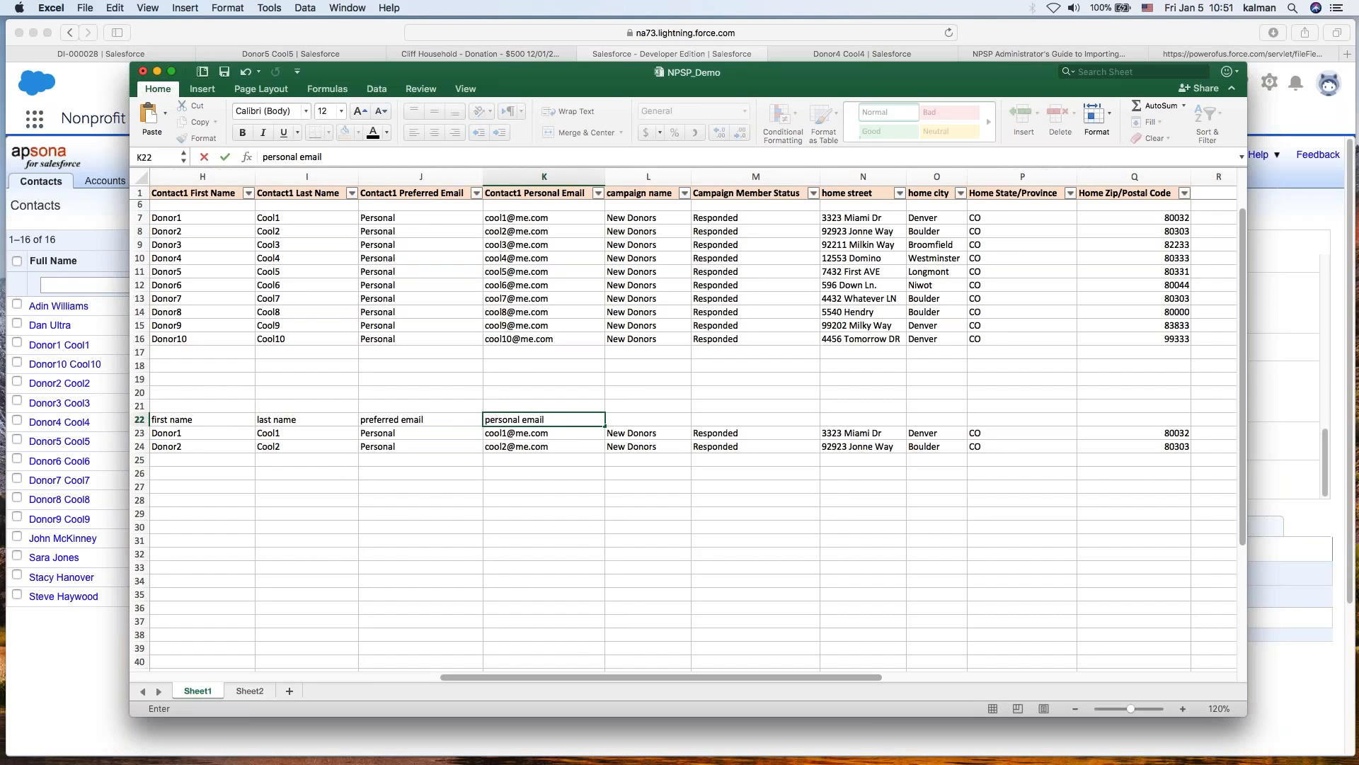
- Copy the header row and two donor rows and paste them into a new Apsona contact Import/update
left_click_drag(248, 421, 520, 446)
key("super+c")
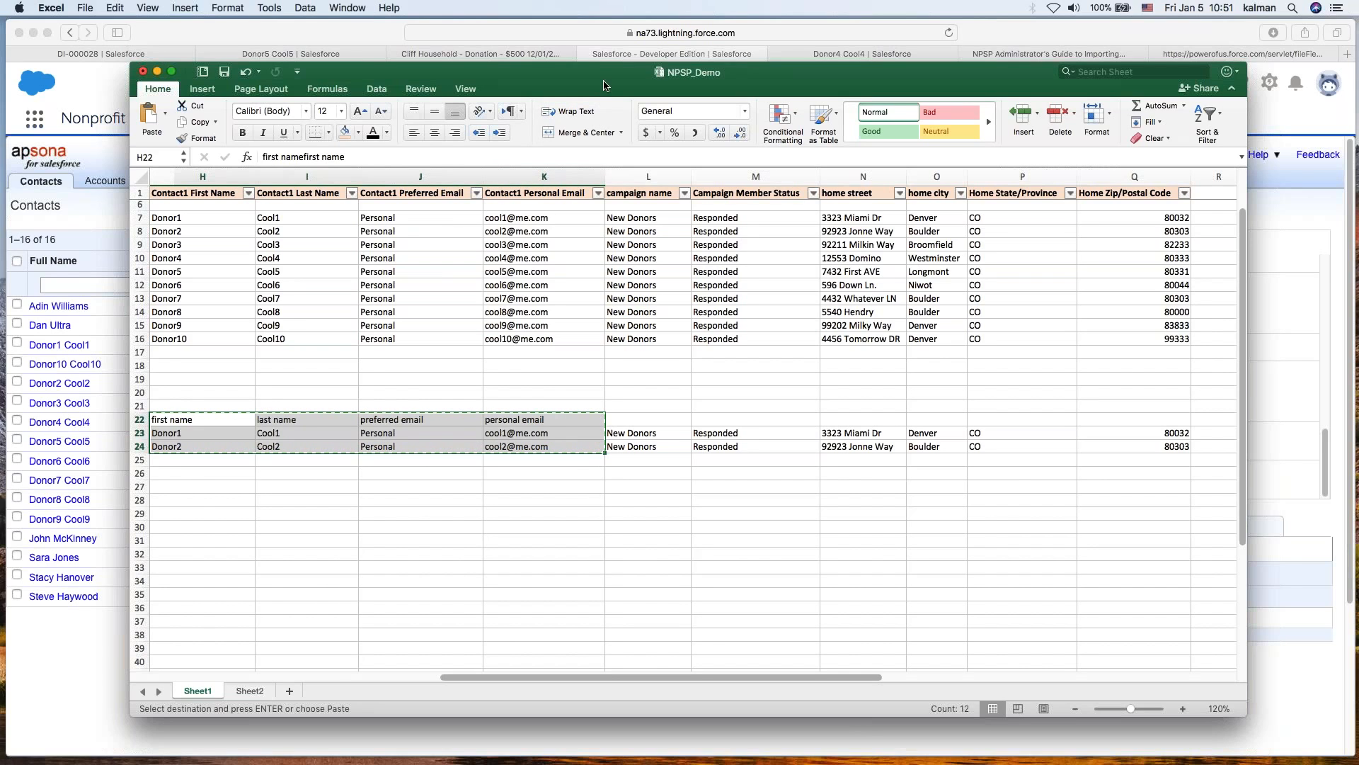
left_click(111, 205)
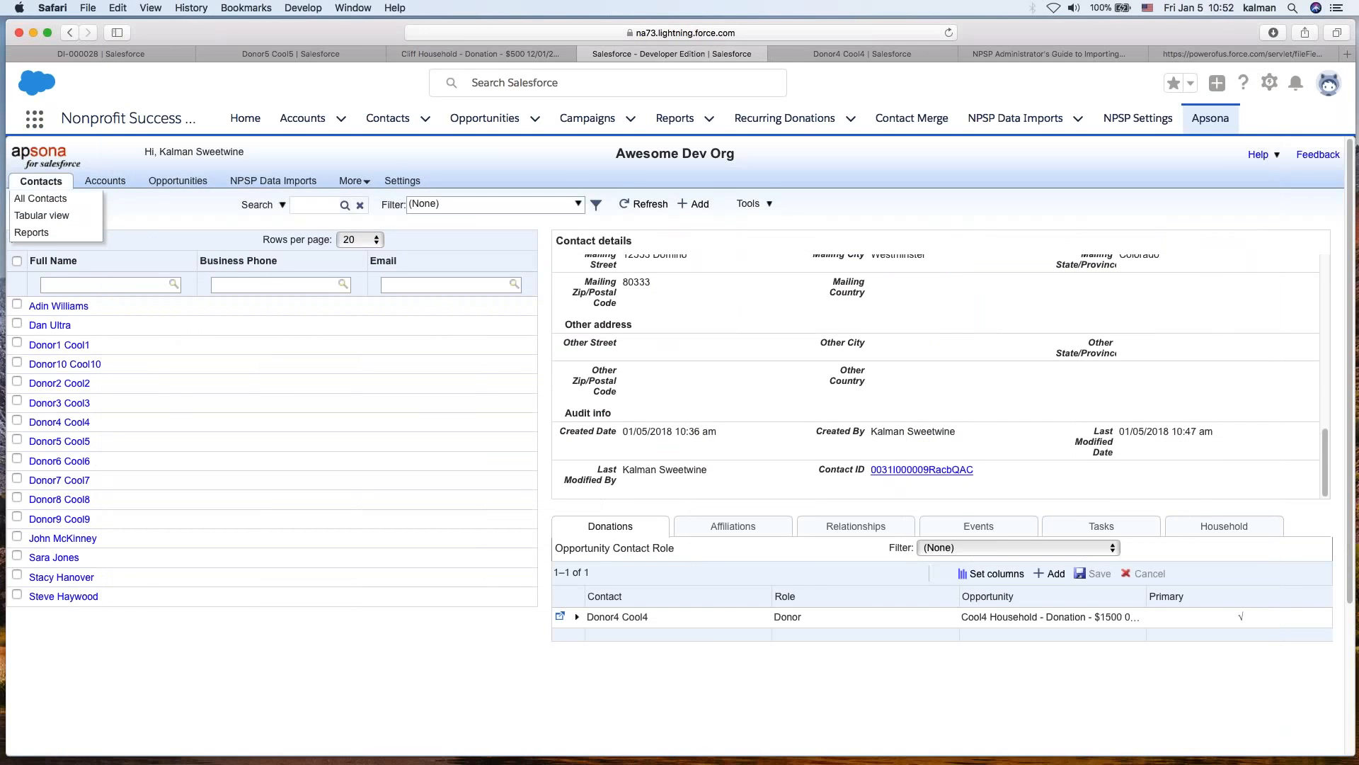
left_click(41, 198)
left_click(758, 204)
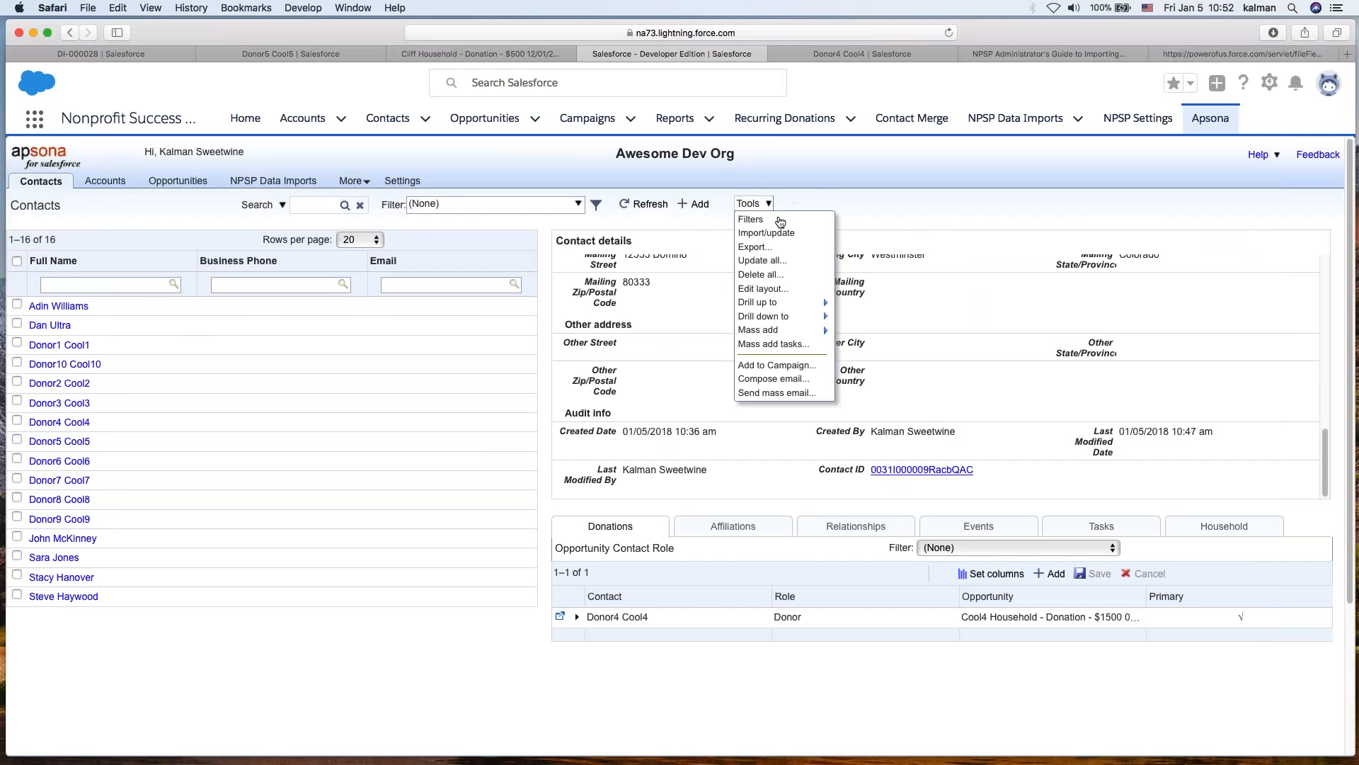
left_click(766, 233)
left_click(316, 496)
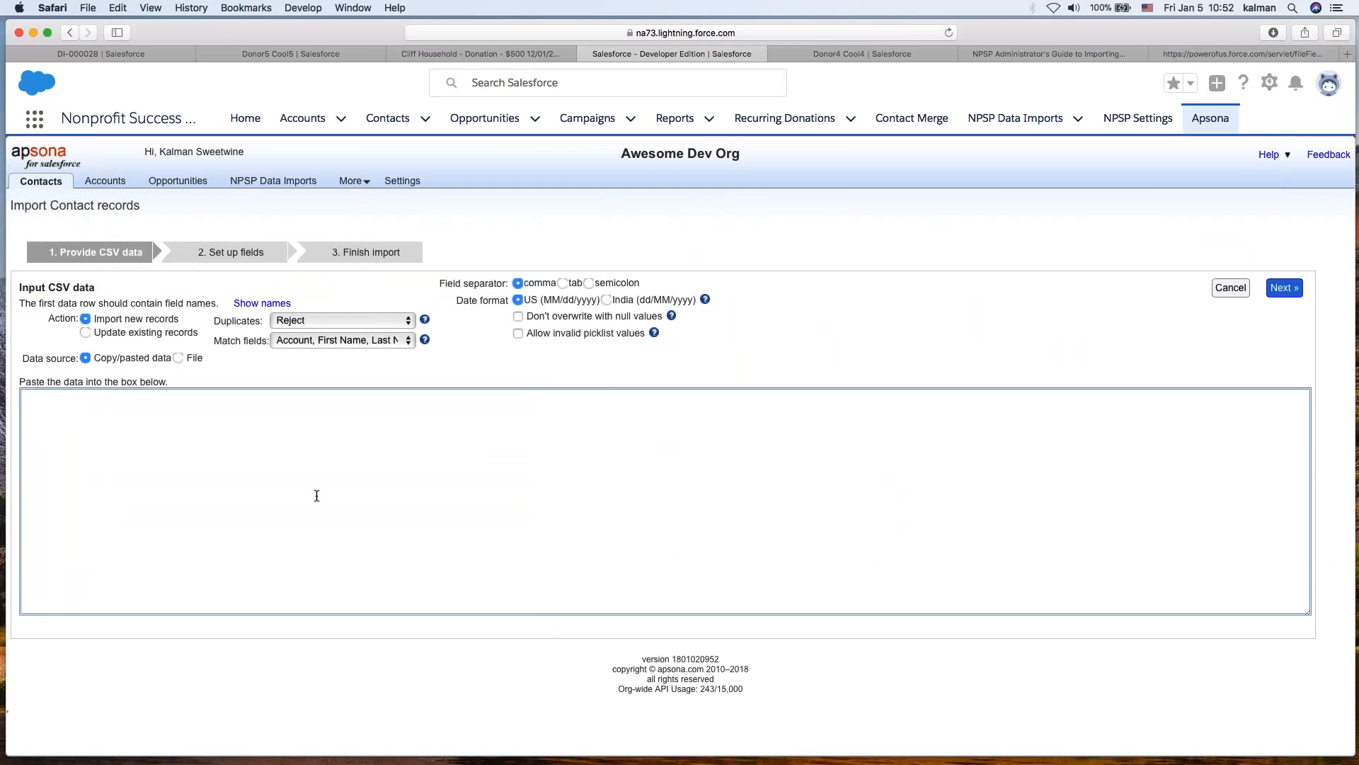
key("super+v")
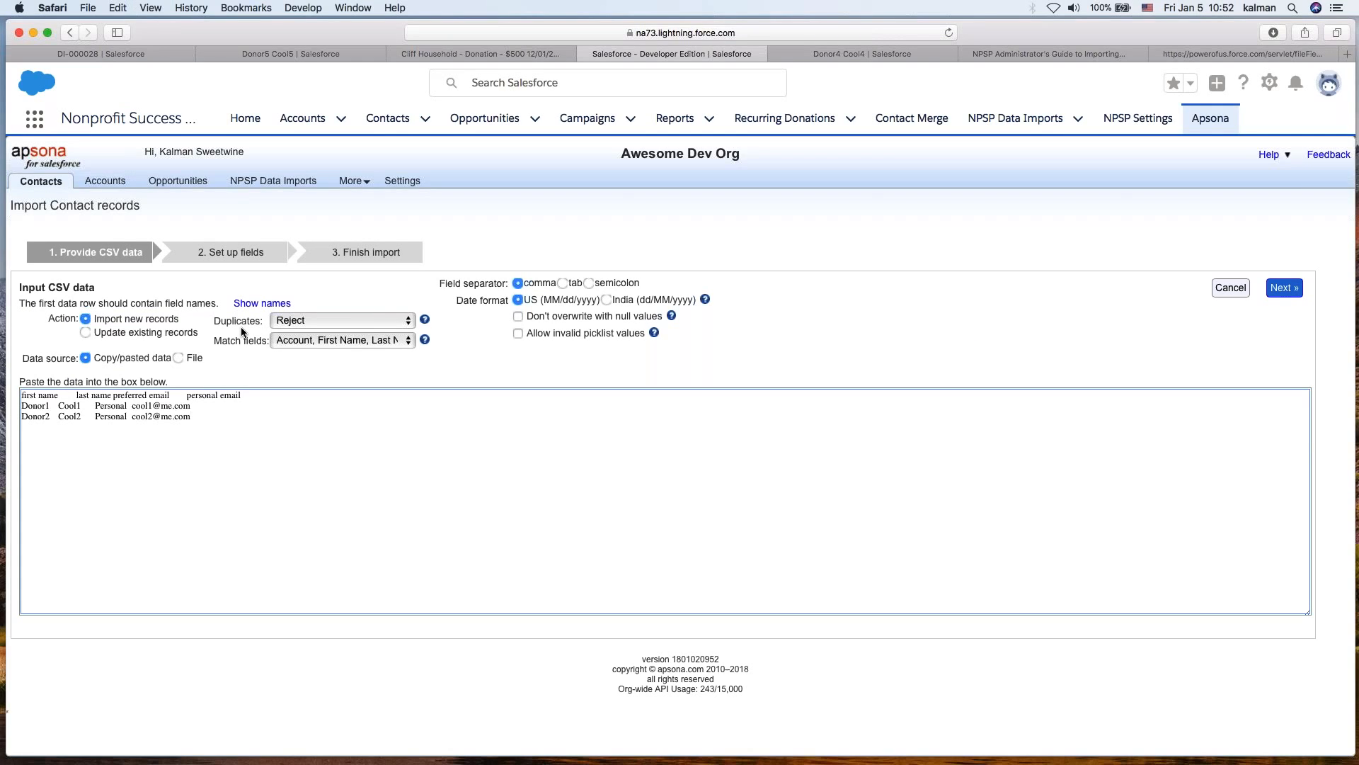
left_click(304, 343)
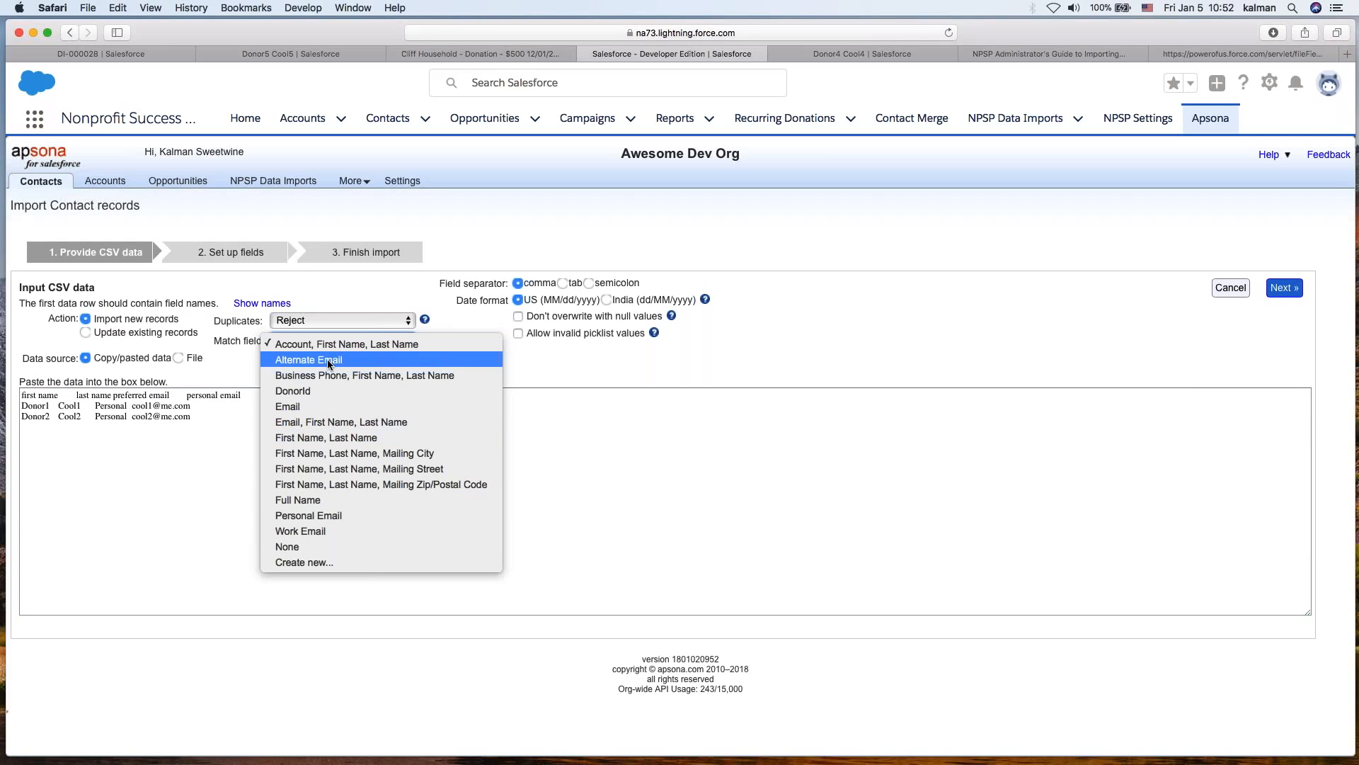
left_click(311, 562)
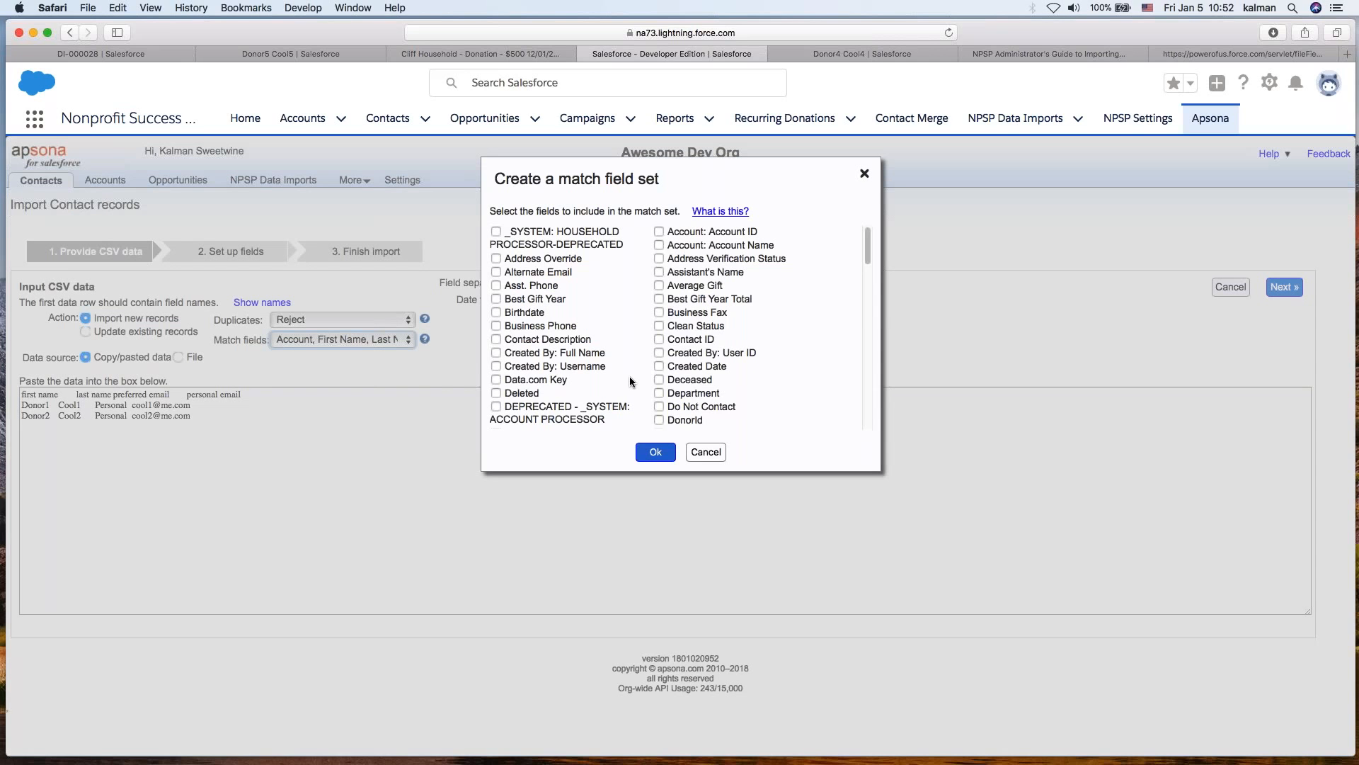
scroll(619, 383, "down", 10)
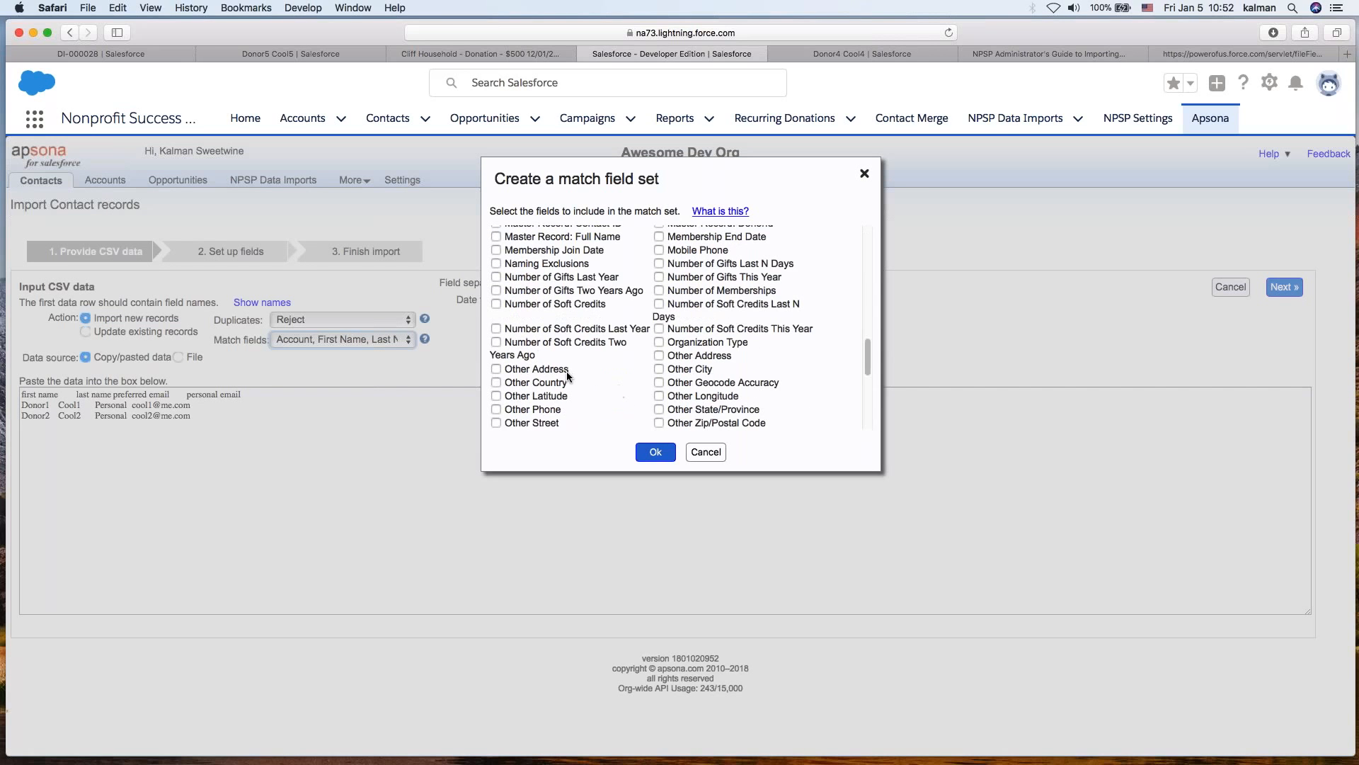
scroll(566, 373, "up", 10)
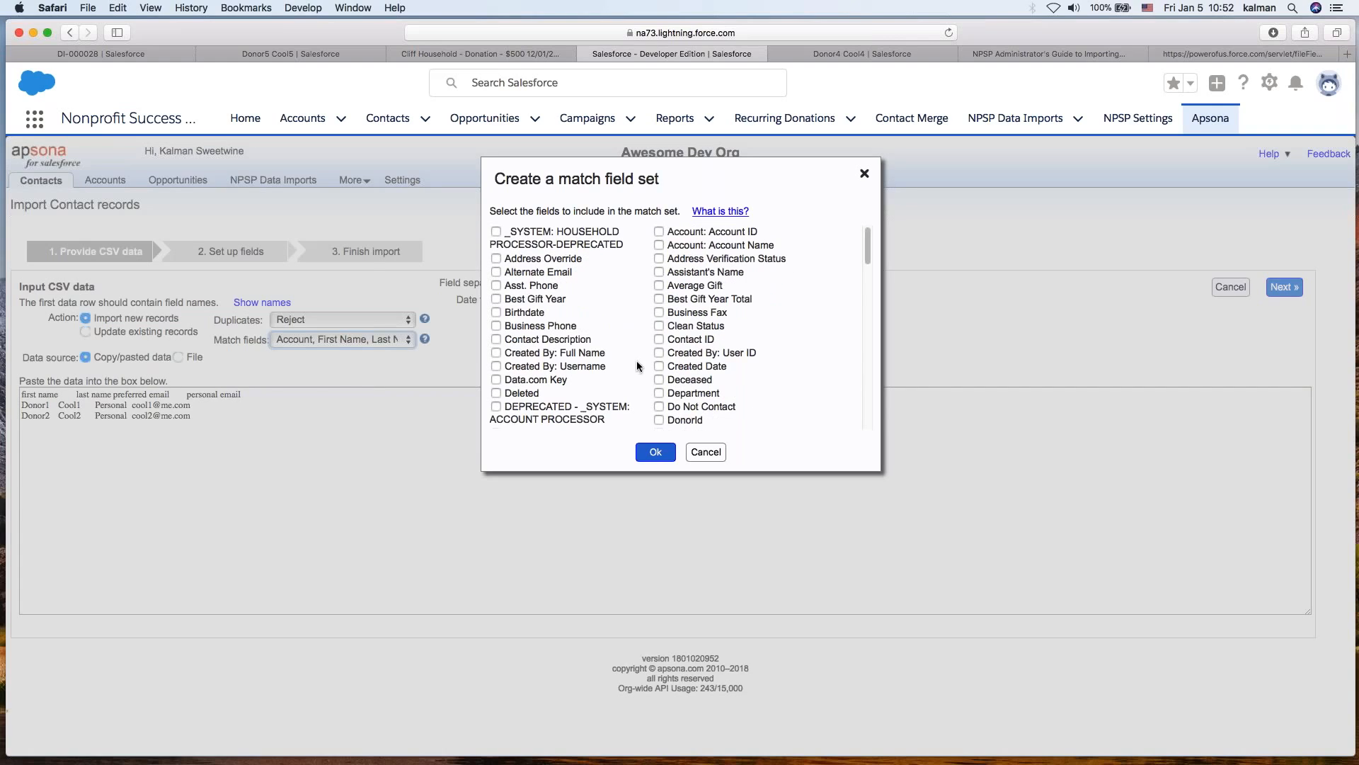
left_click(707, 452)
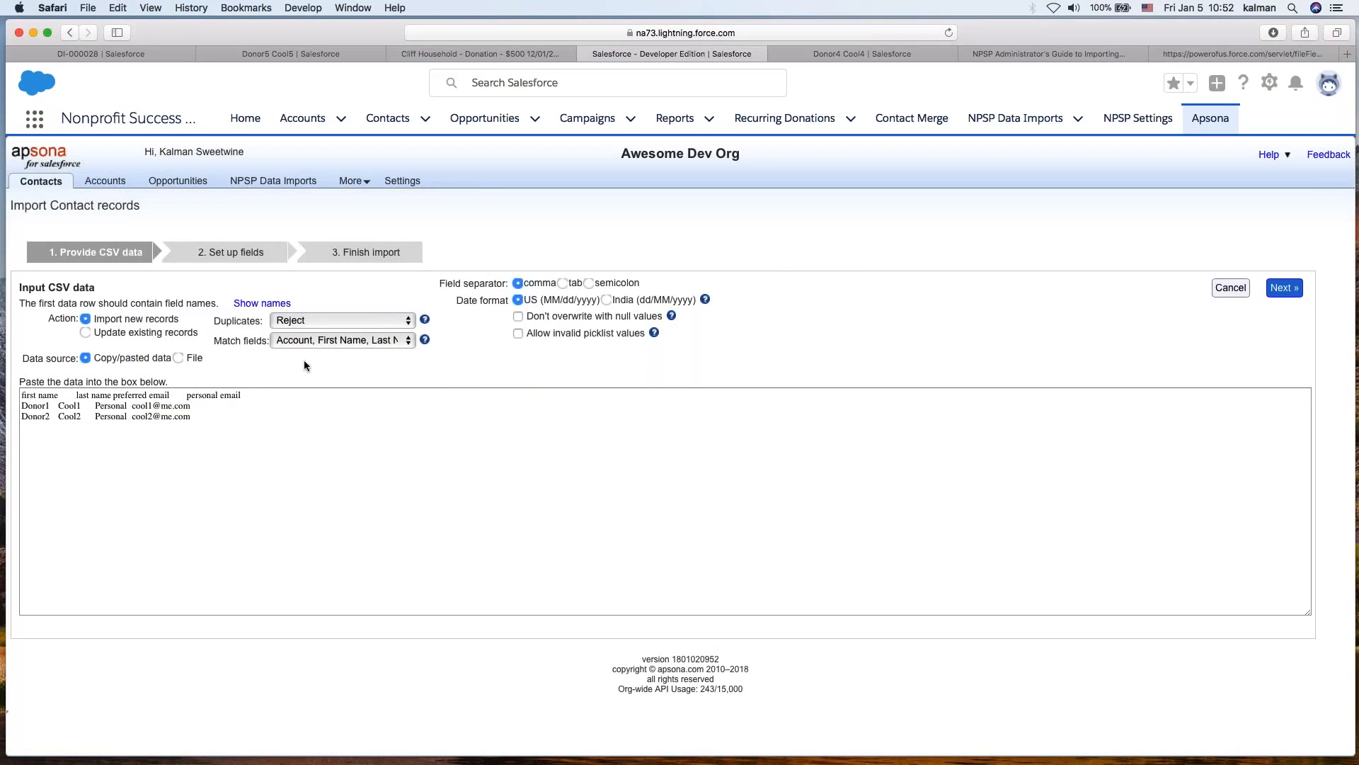
- Set the import's match fields to Email
left_click(300, 341)
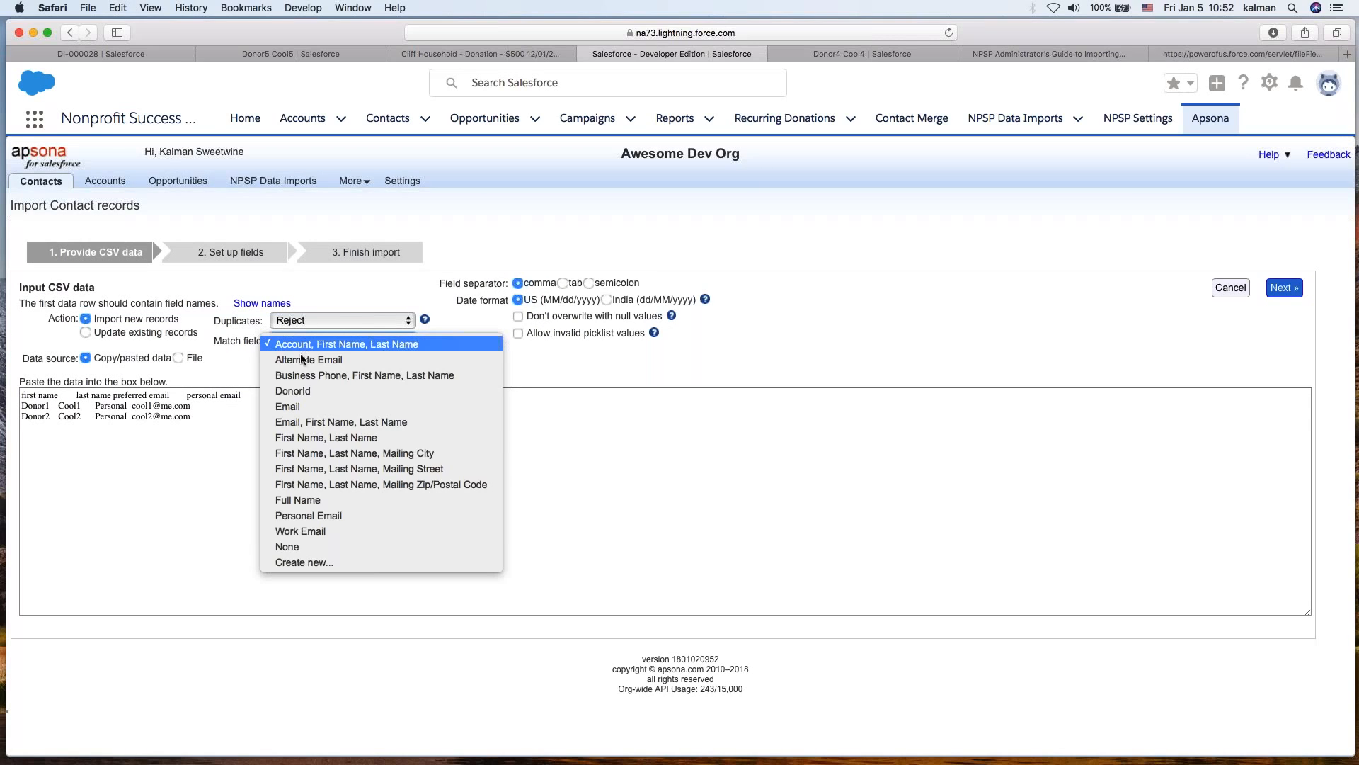
left_click(290, 408)
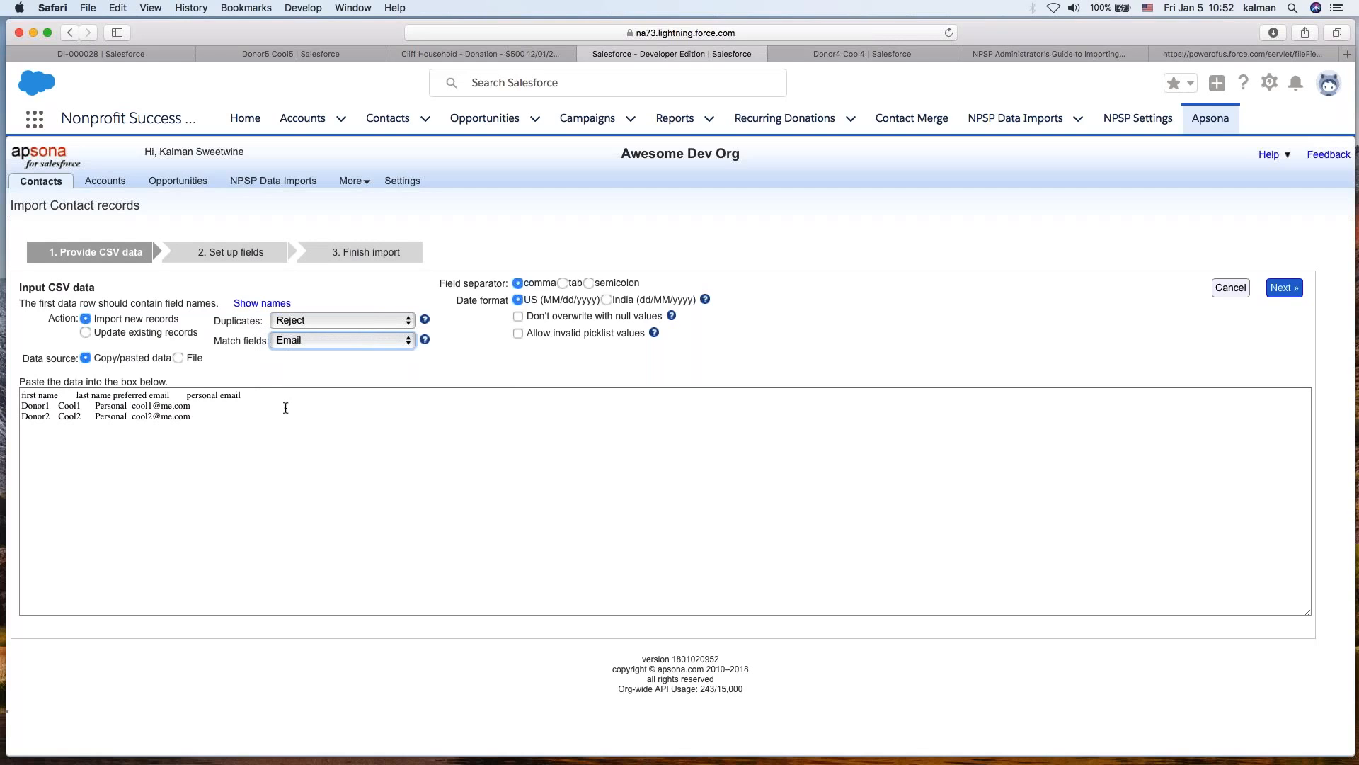
left_click_drag(211, 323, 256, 321)
left_click(582, 352)
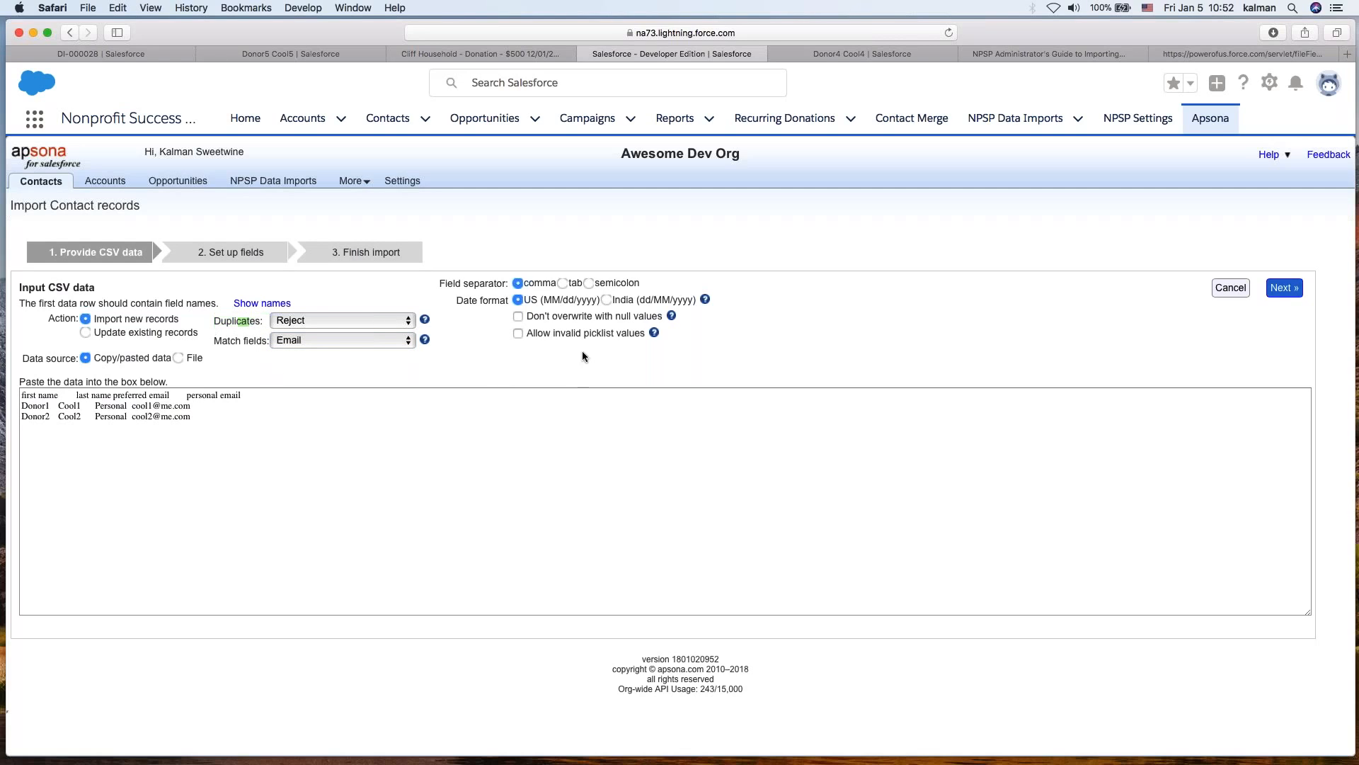
- Set the field separator to tab and continue to the field setup stage
left_click(563, 283)
left_click(488, 465)
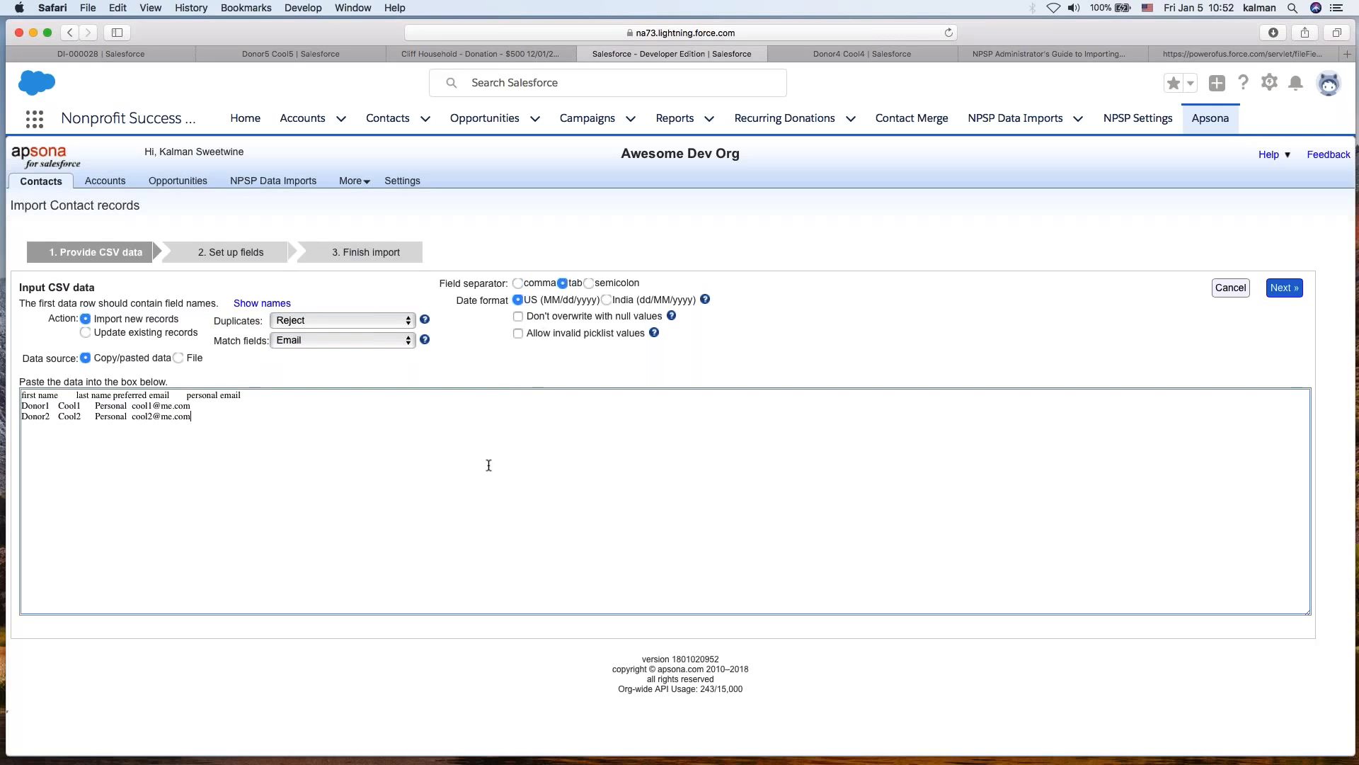
left_click(1283, 287)
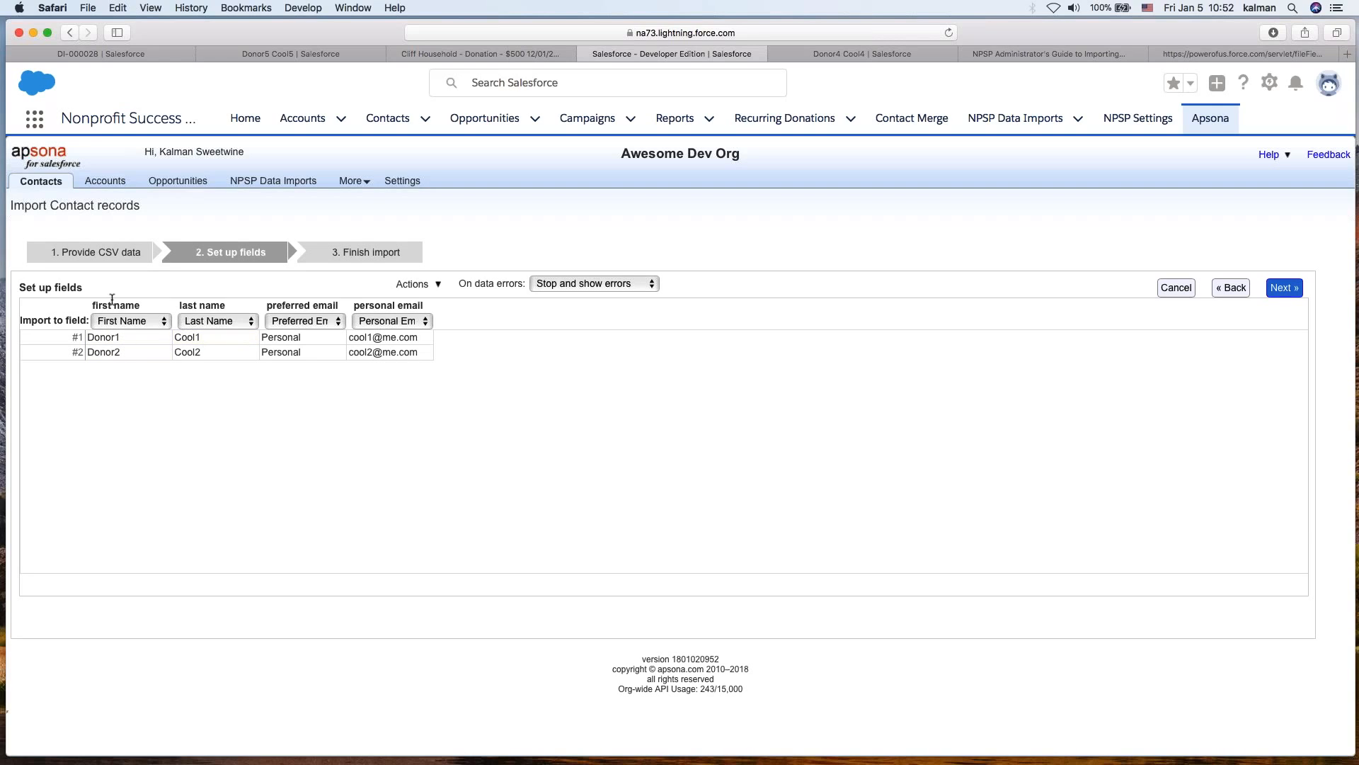
- Try to continue past field setup with the personal email column mapped to Personal Email
left_click(391, 322)
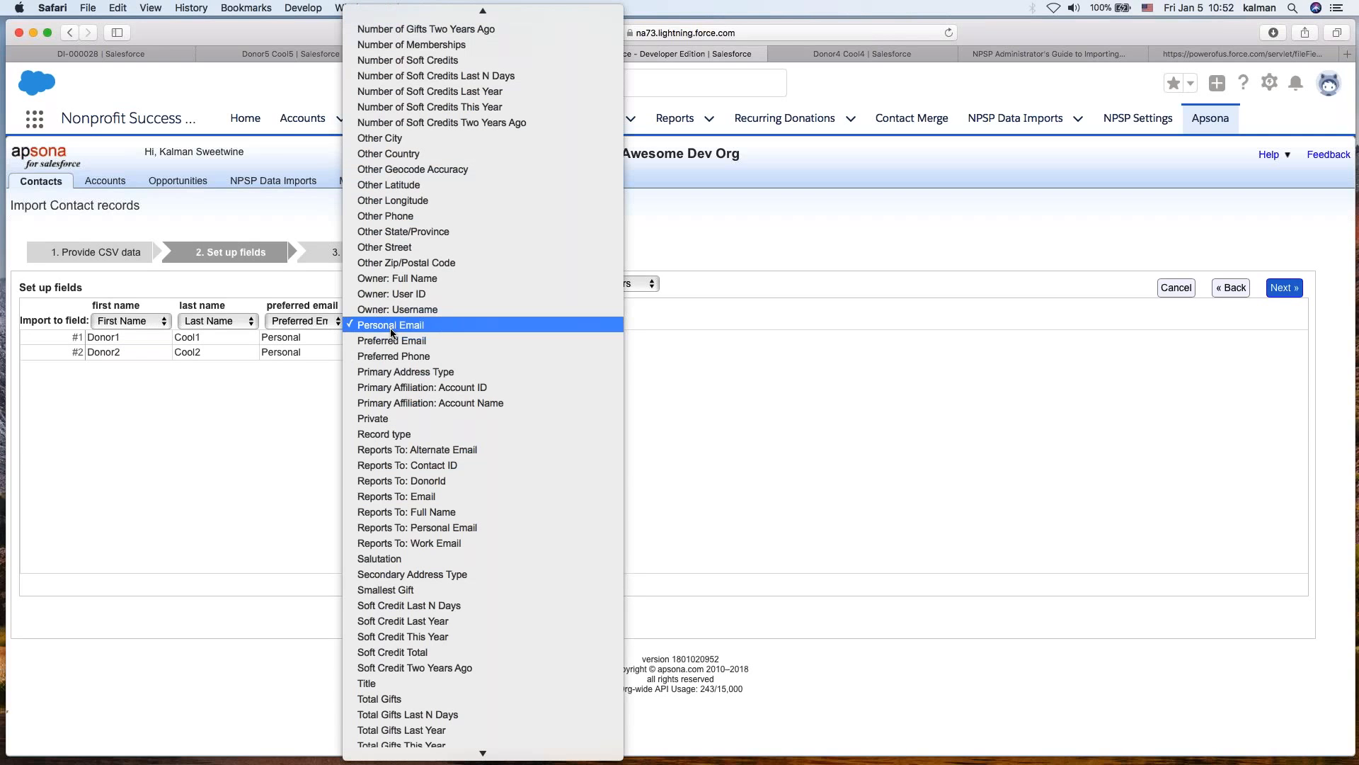
left_click(925, 493)
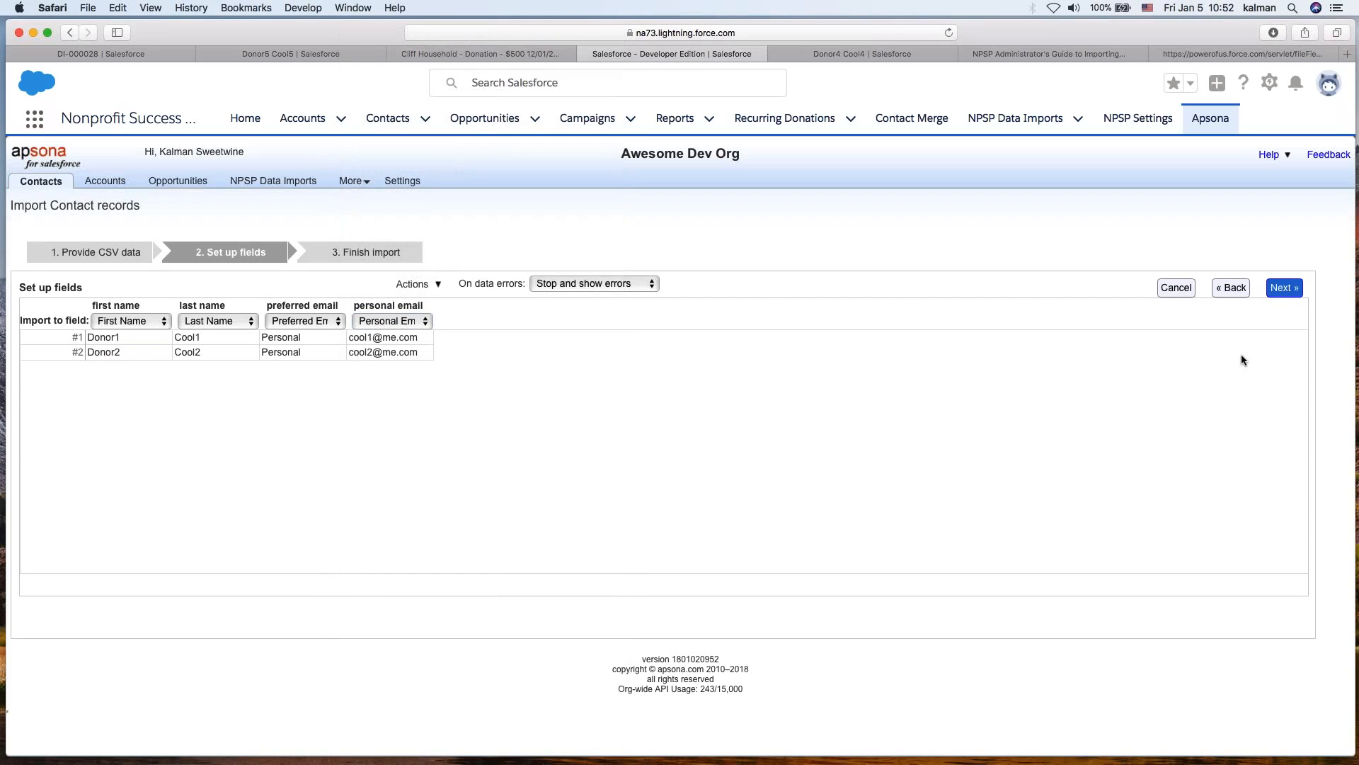
left_click(1270, 290)
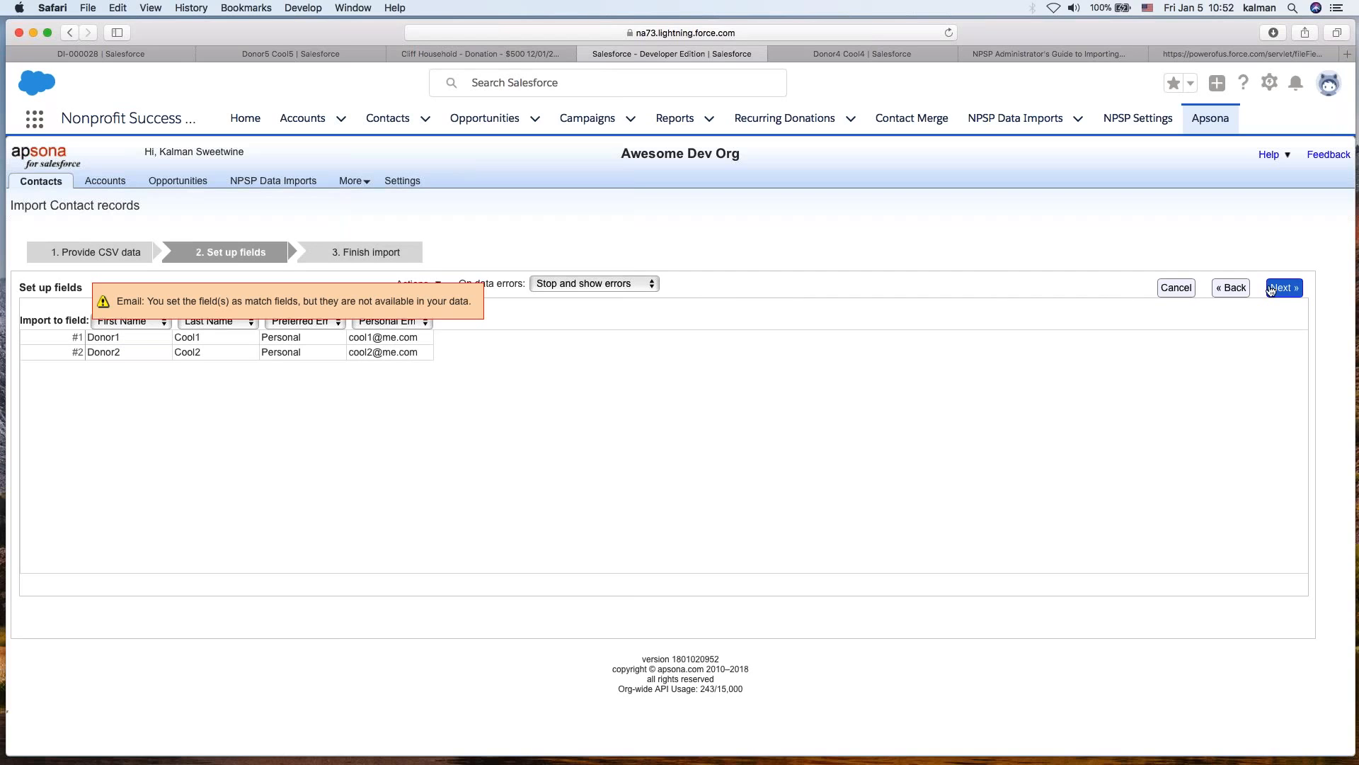
- Go back to the CSV data stage and set the match fields to Personal Email
left_click(1234, 289)
left_click(278, 341)
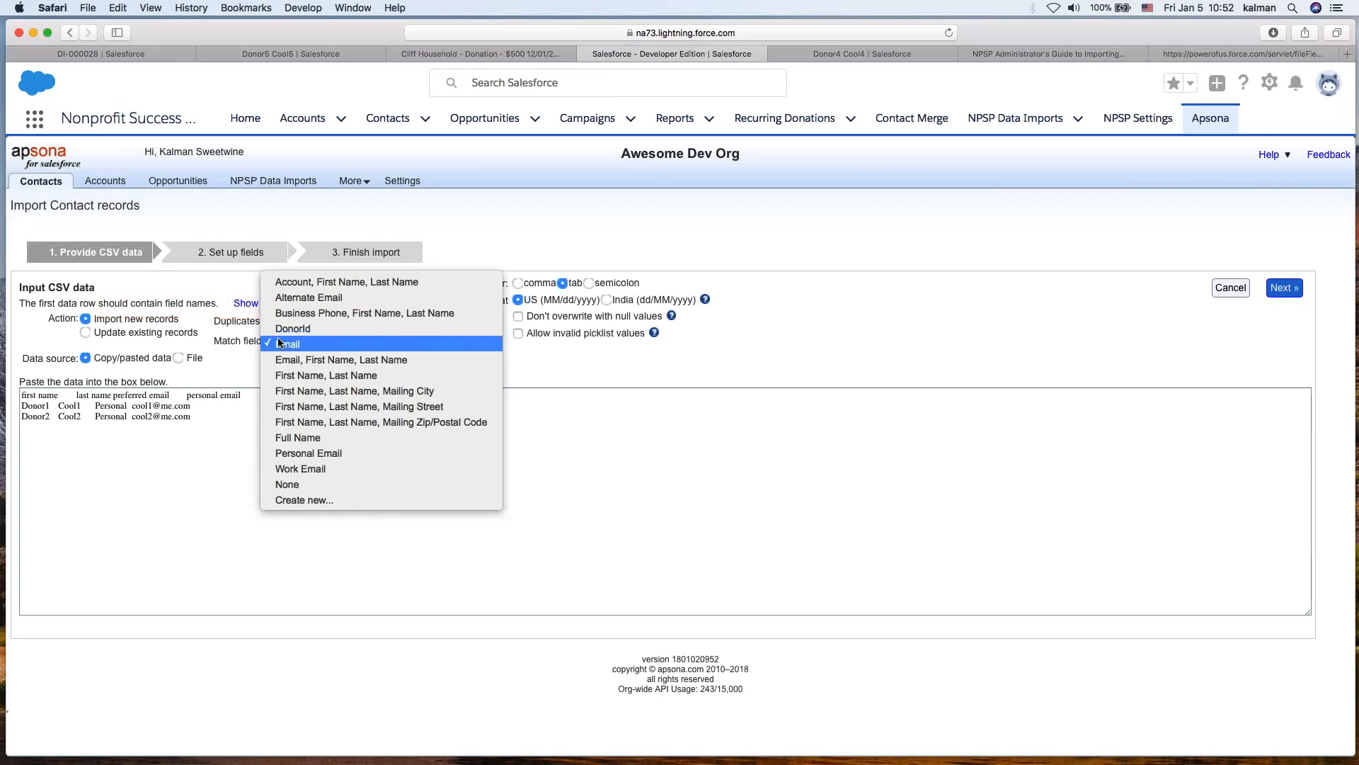
left_click(316, 451)
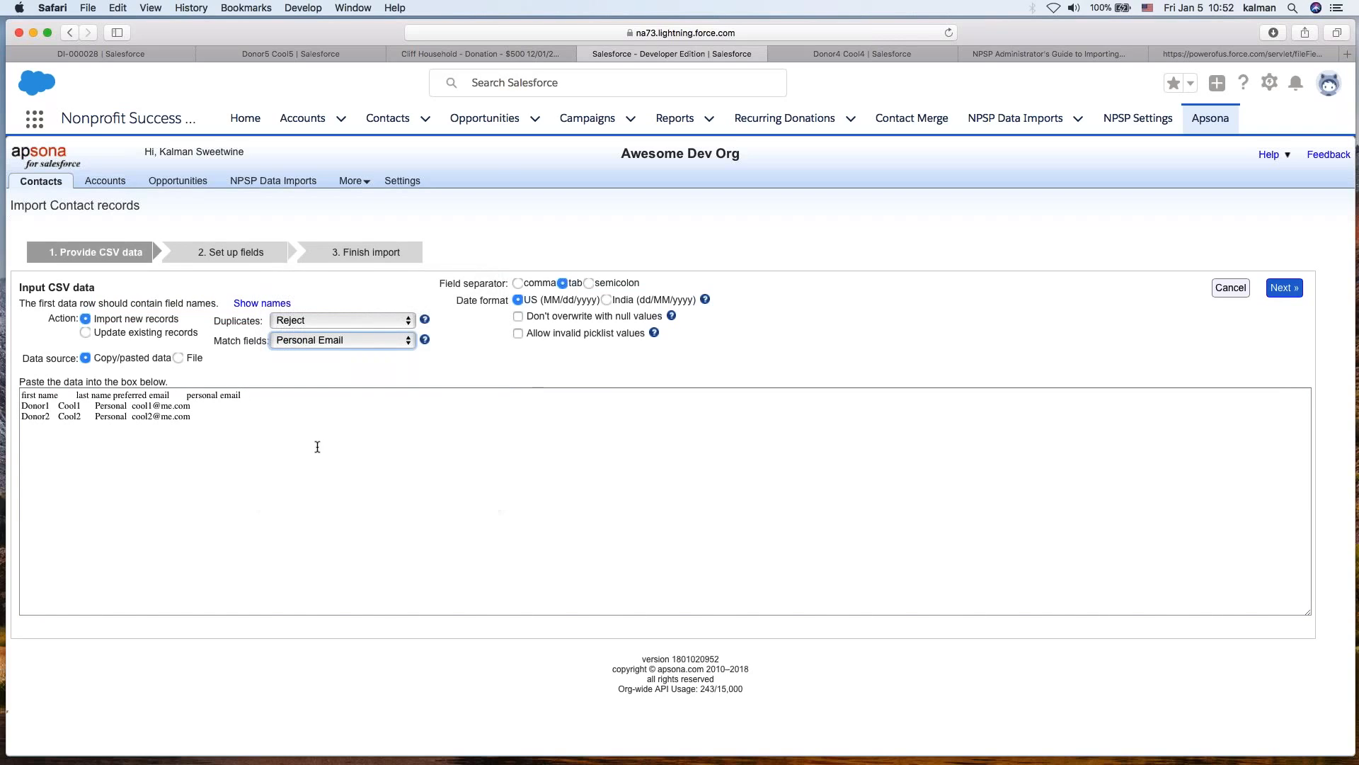
- Keep Personal Email as the match field and continue to the field setup stage
left_click(295, 337)
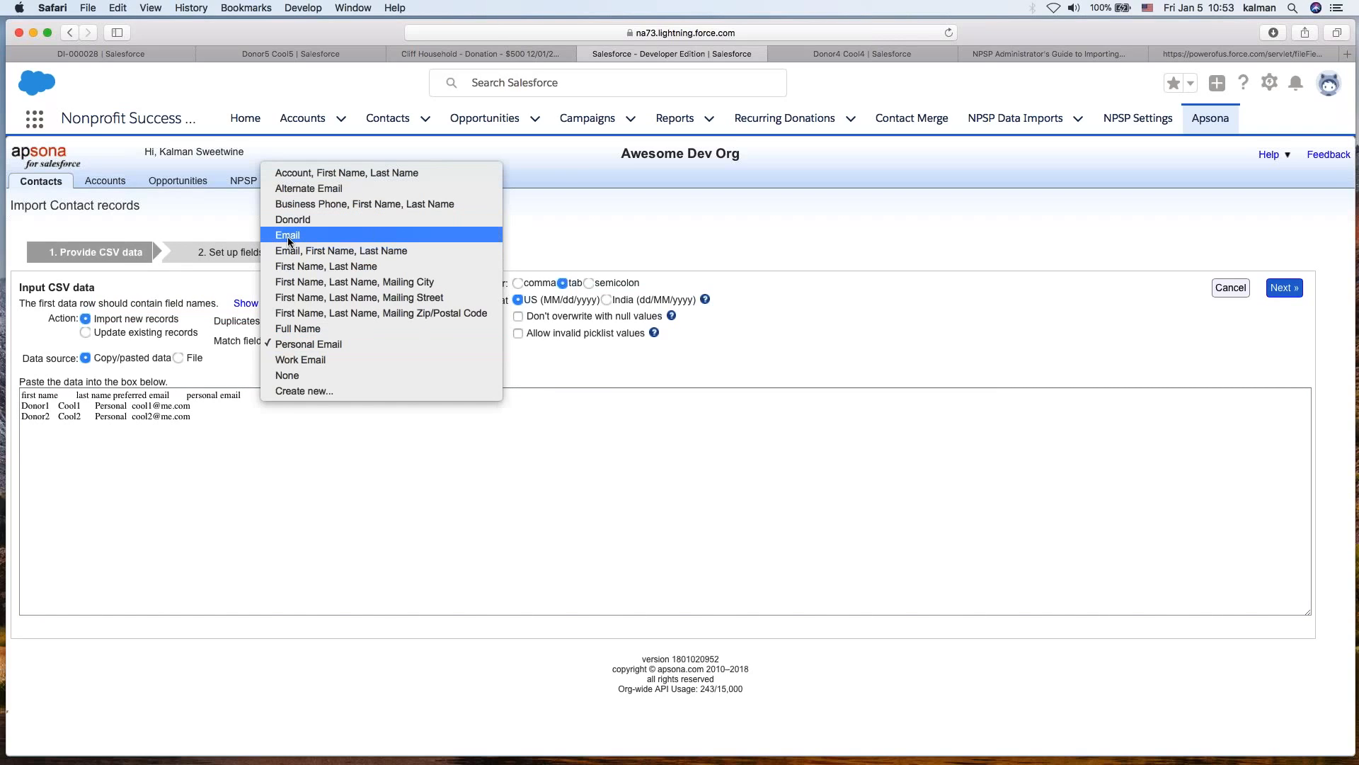
left_click(302, 344)
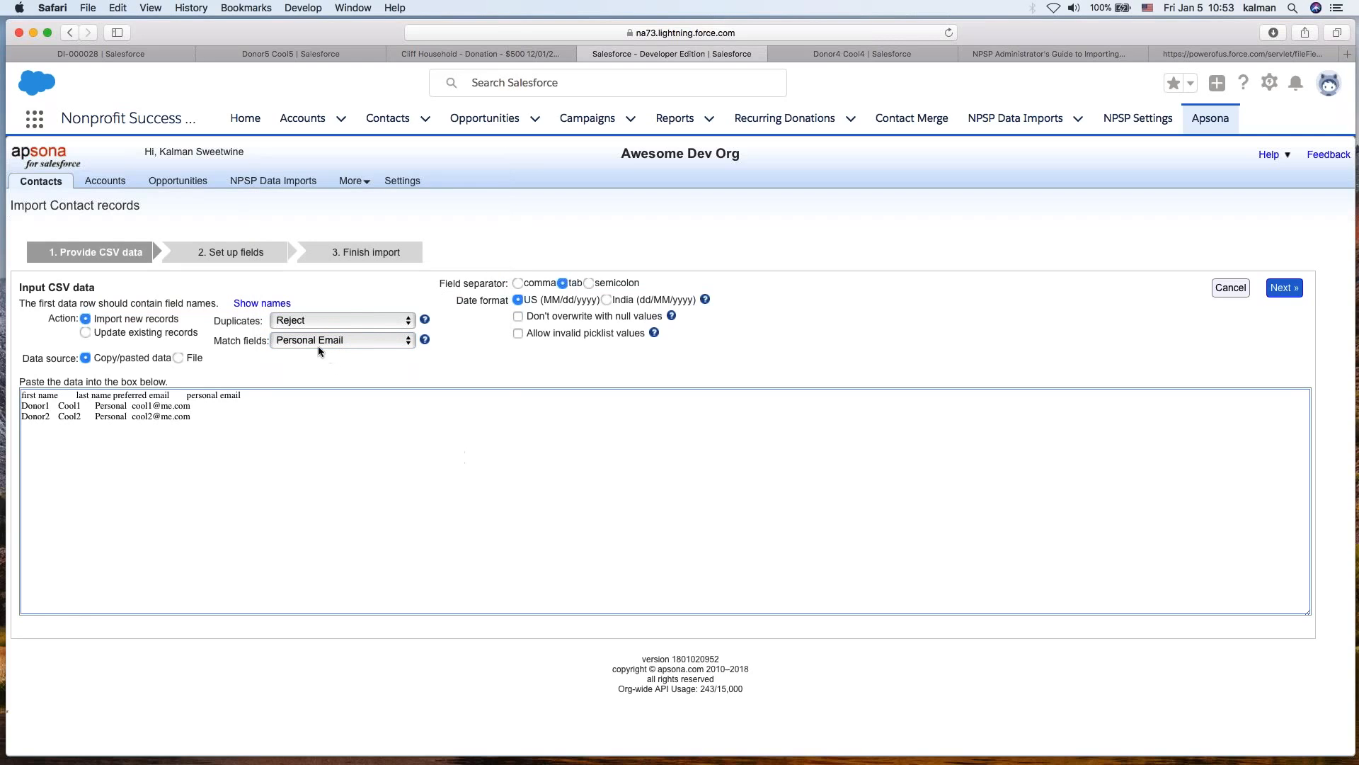
left_click(1293, 292)
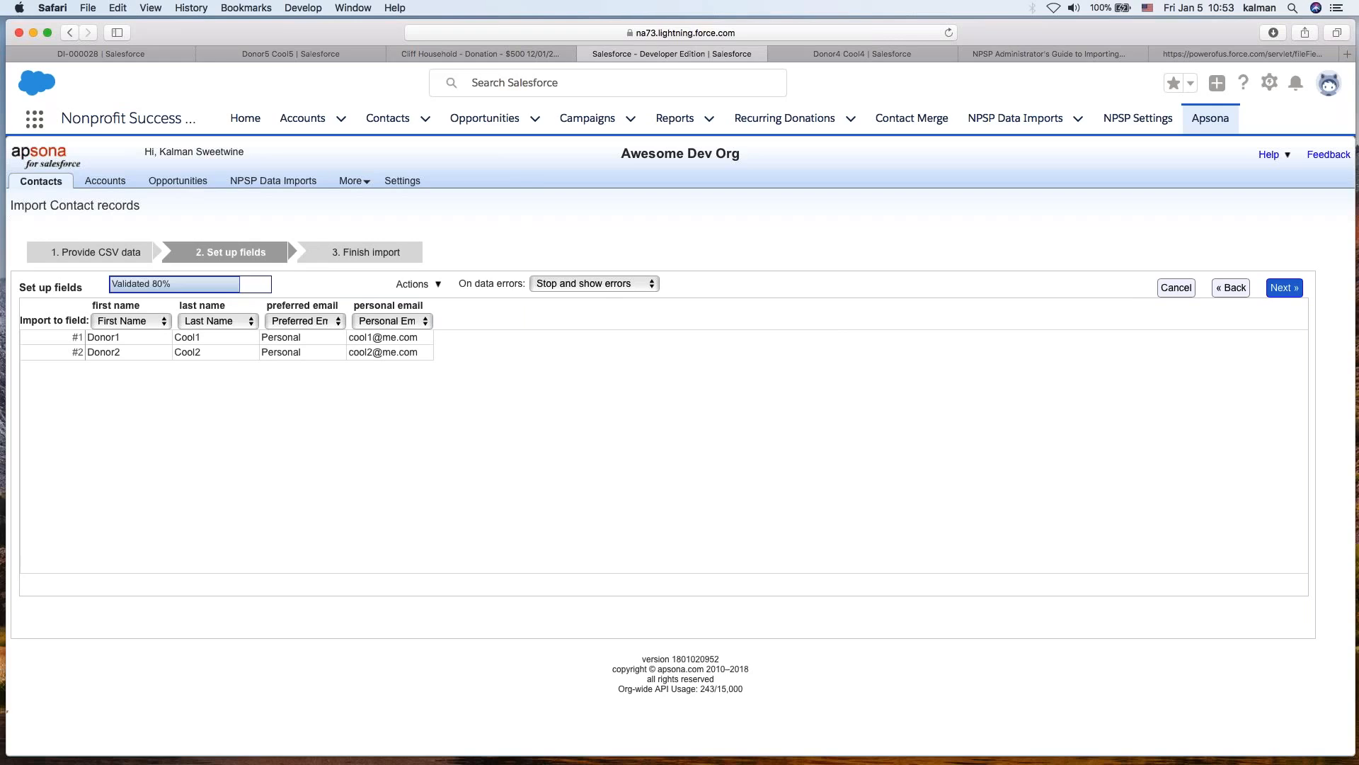
- Review the data errors, set error handling to Omit erroneous records, and continue to the finish import stage
left_click(582, 247)
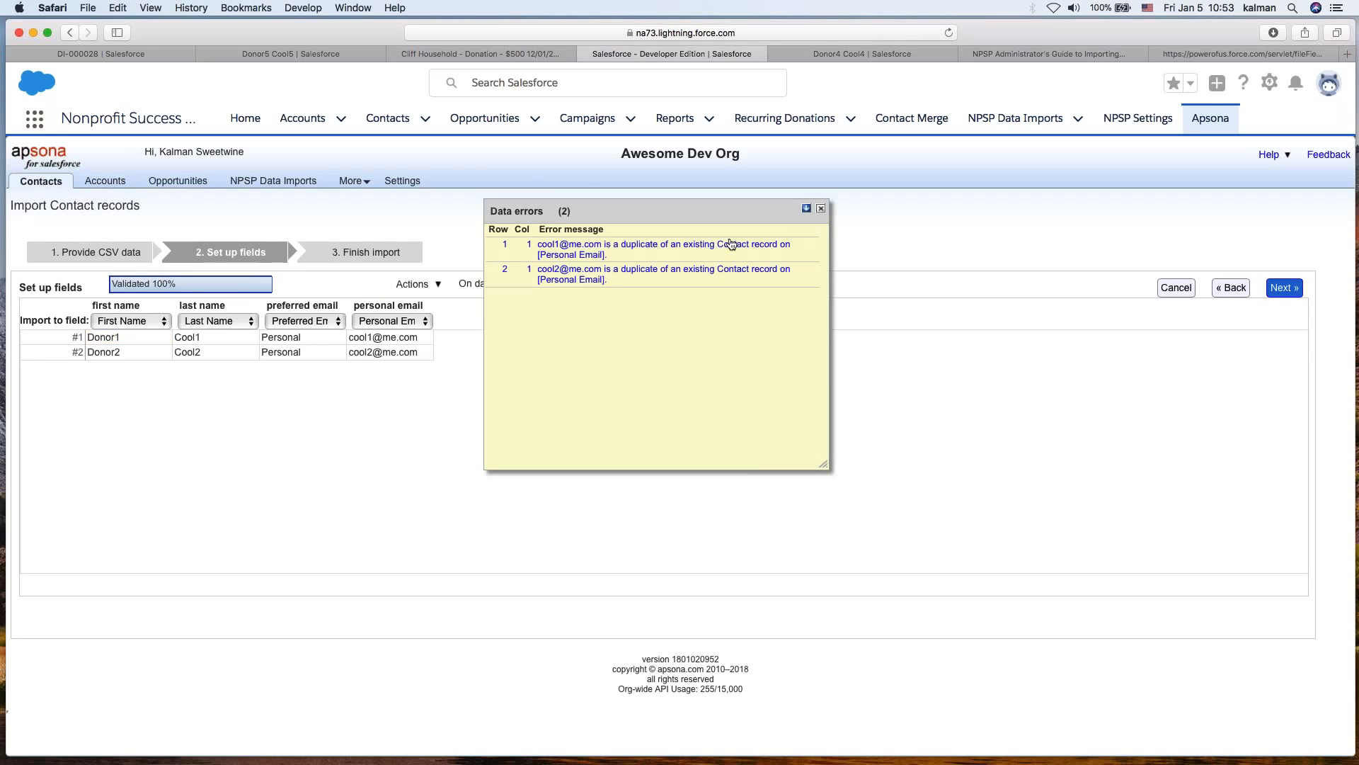
left_click(820, 209)
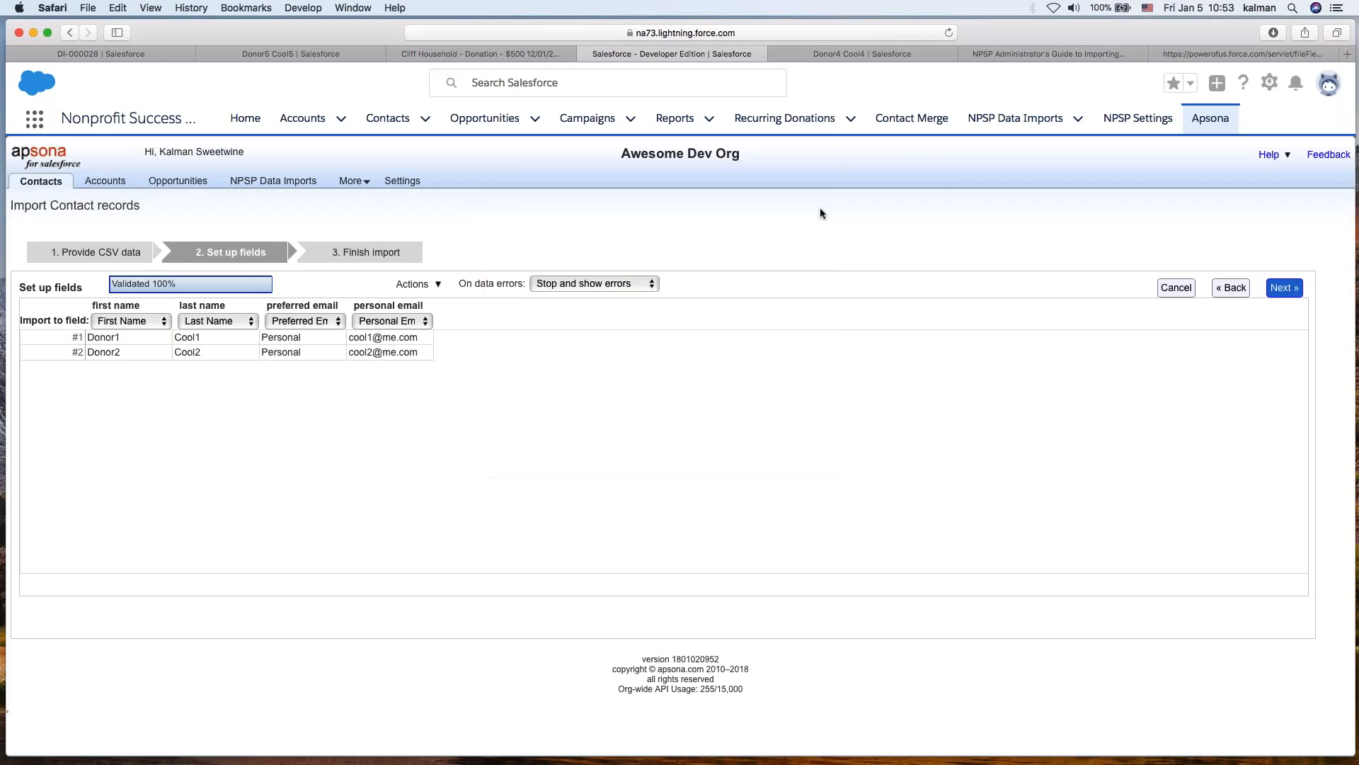
left_click(630, 282)
left_click(628, 304)
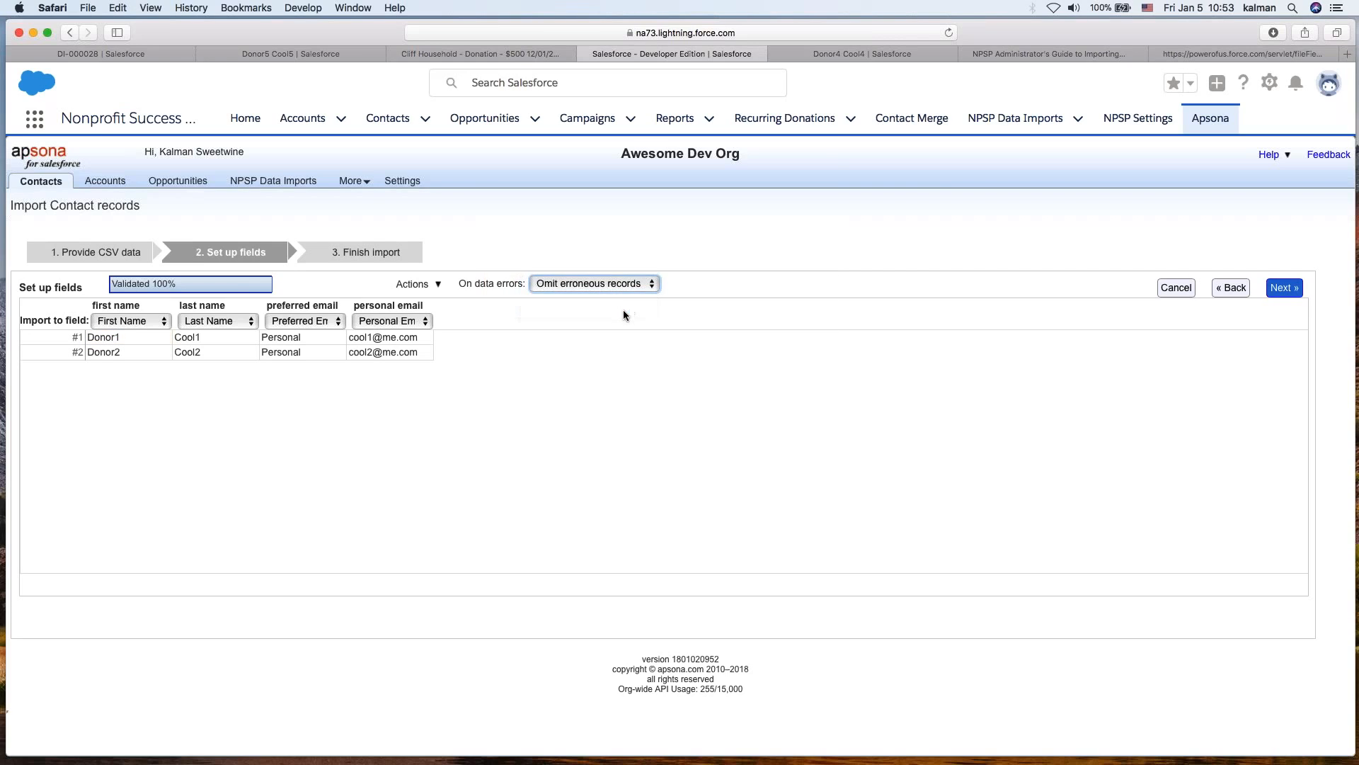
left_click(821, 428)
left_click(1286, 296)
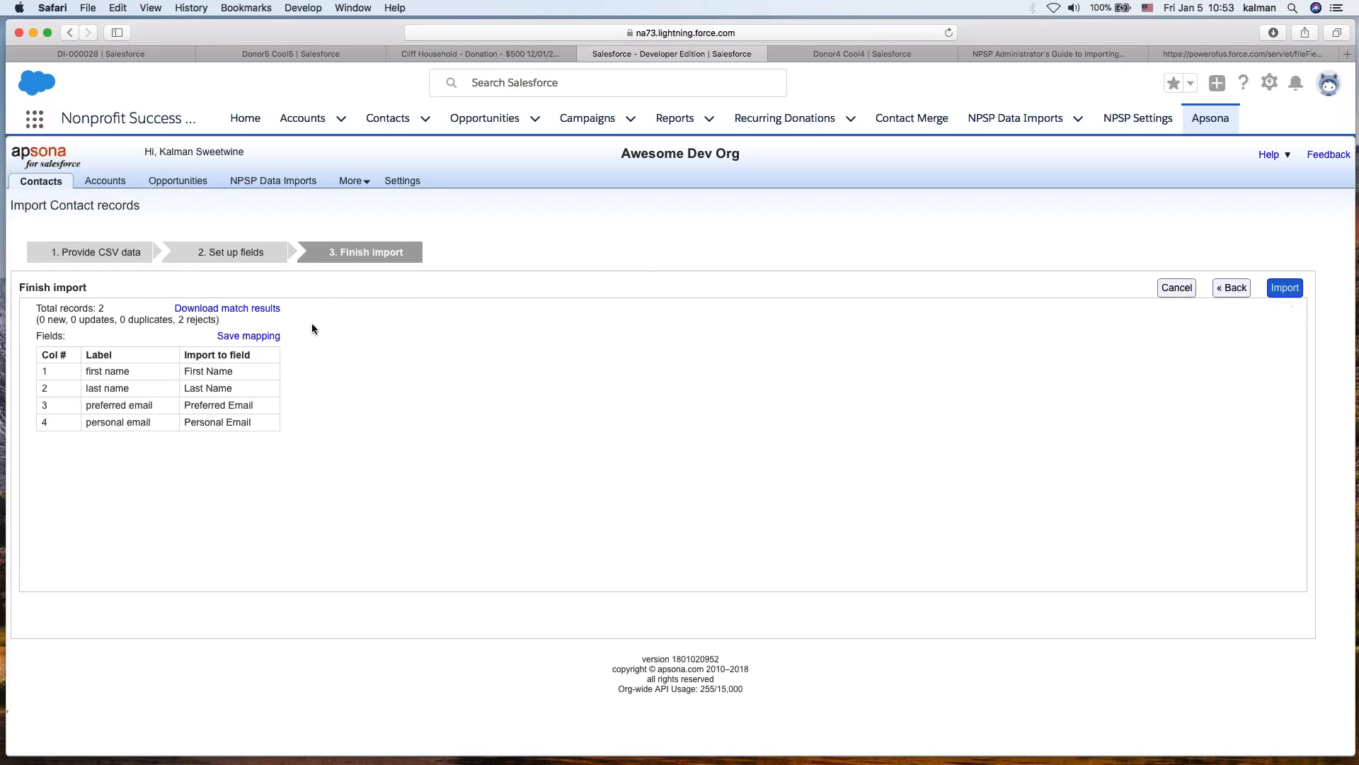
- Widen the Match Record ID column in the downloaded contact match results spreadsheet
triple_click(144, 320)
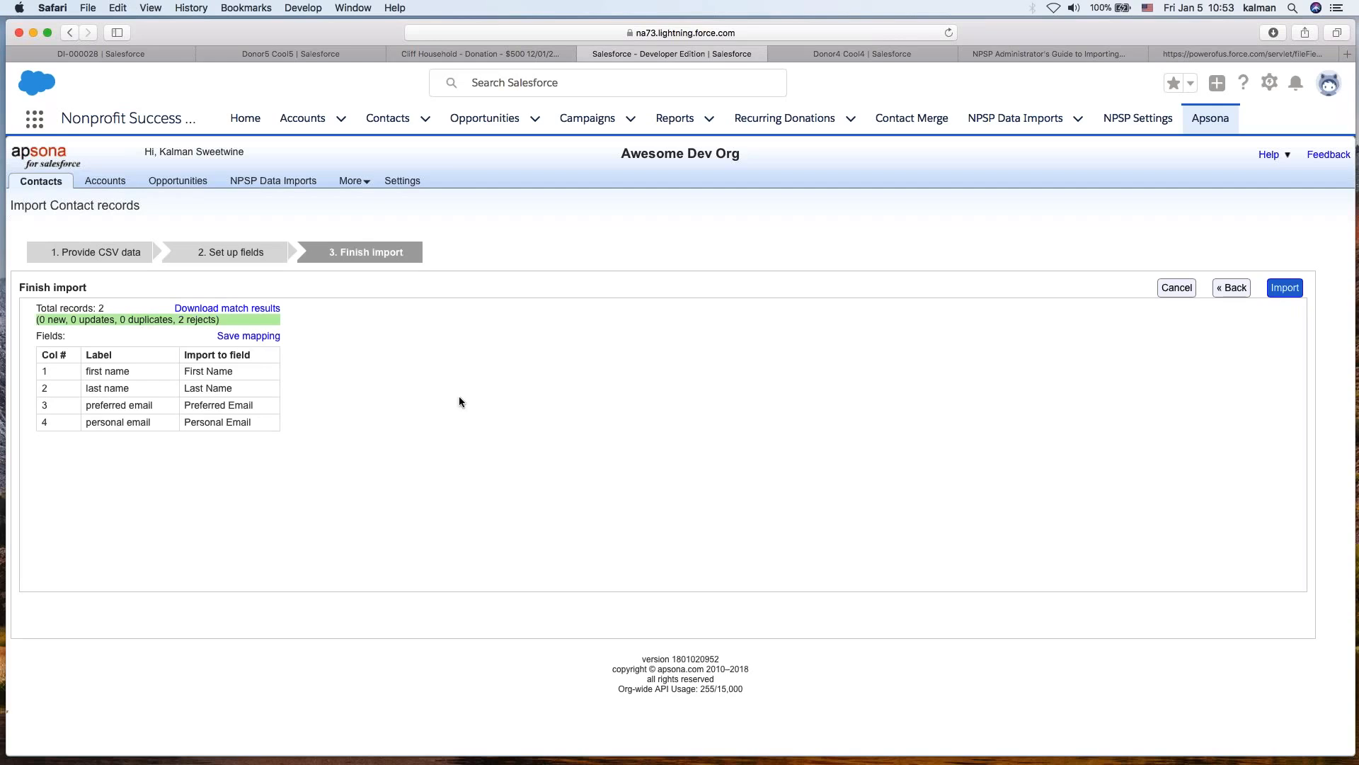
left_click(573, 372)
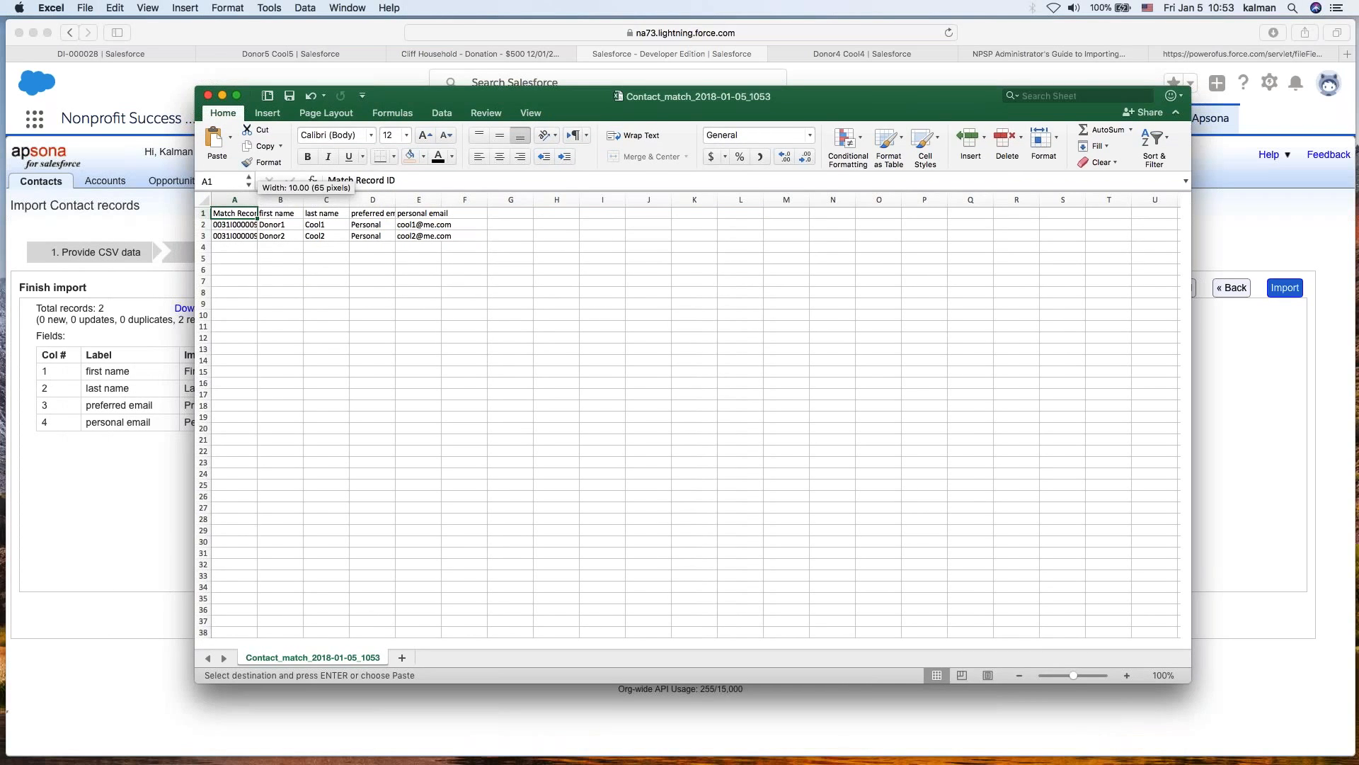
double_click(258, 203)
left_click(358, 337)
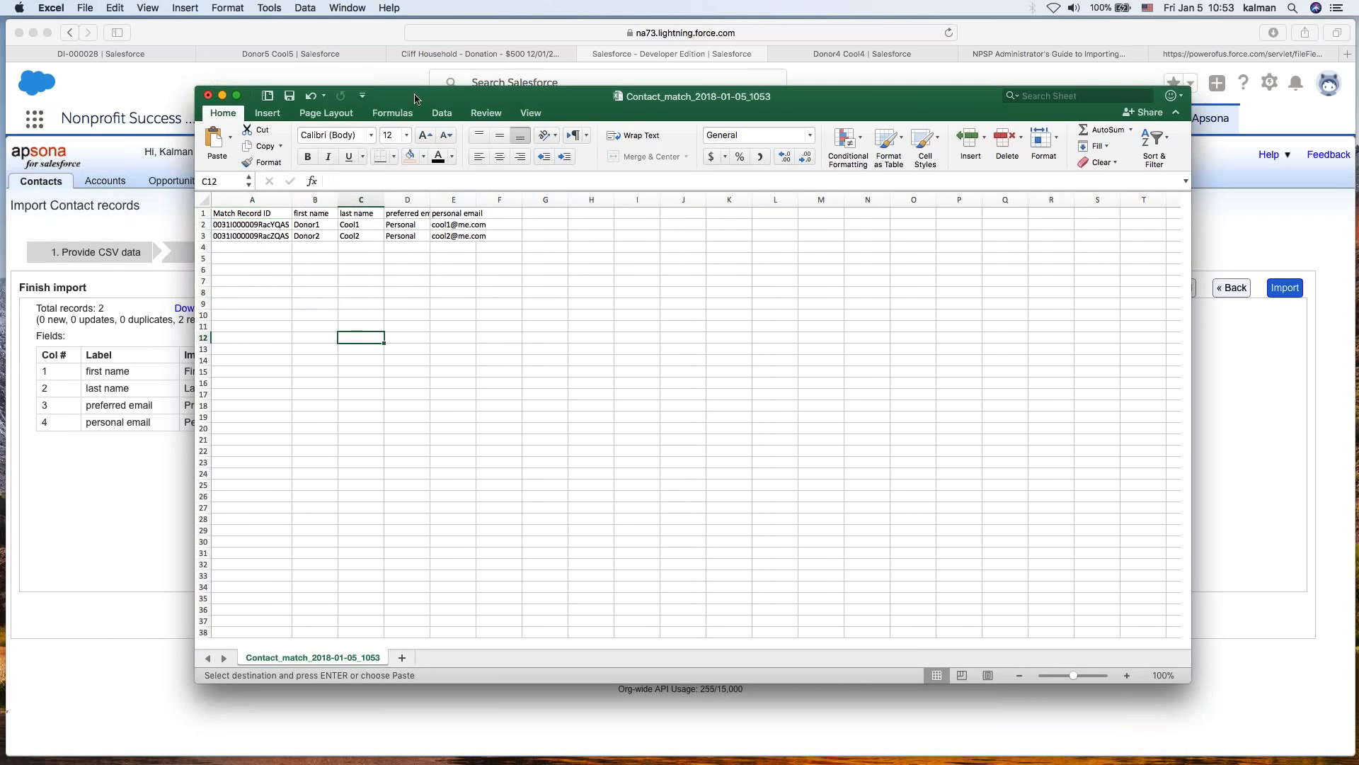
left_click_drag(413, 99, 377, 449)
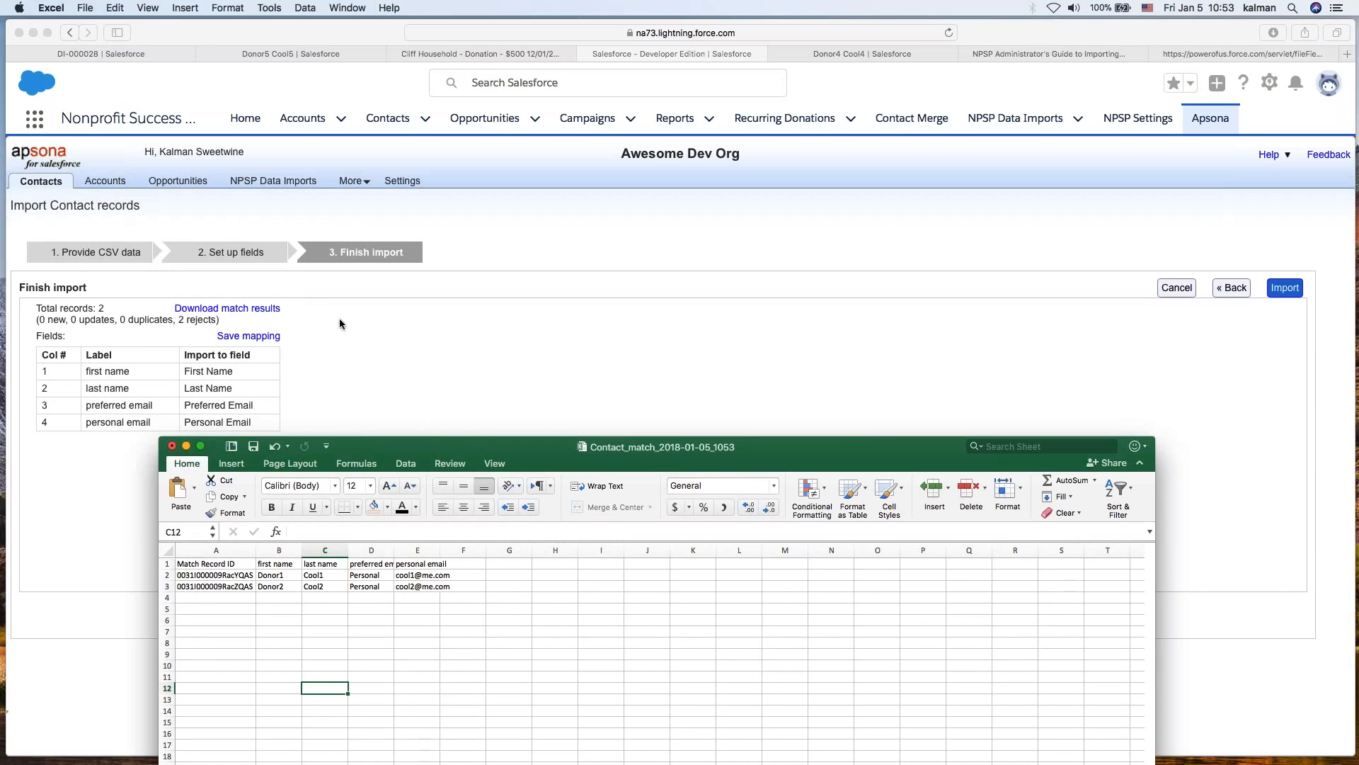
left_click_drag(553, 447, 579, 138)
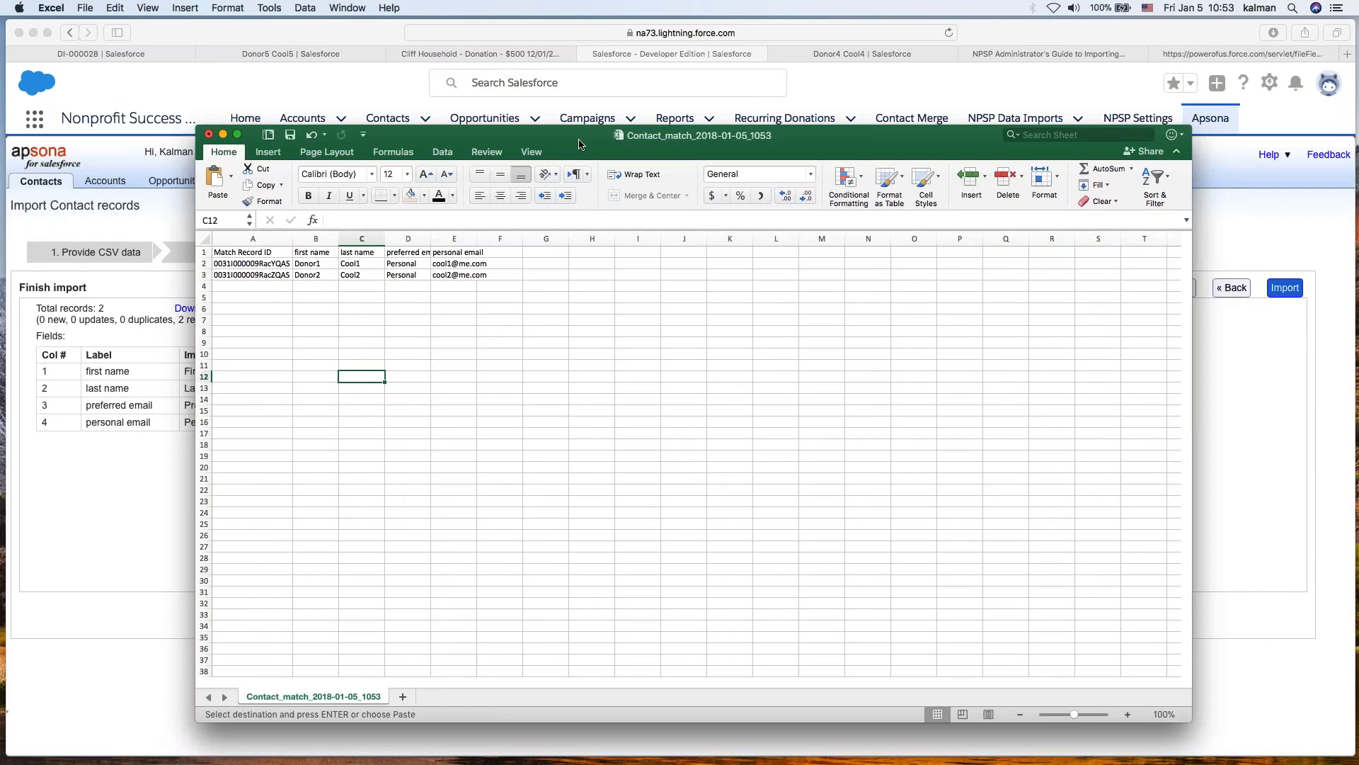
- Copy the first matched contact's Match Record ID from the spreadsheet
left_click(248, 264)
key("super+c")
left_click(248, 275)
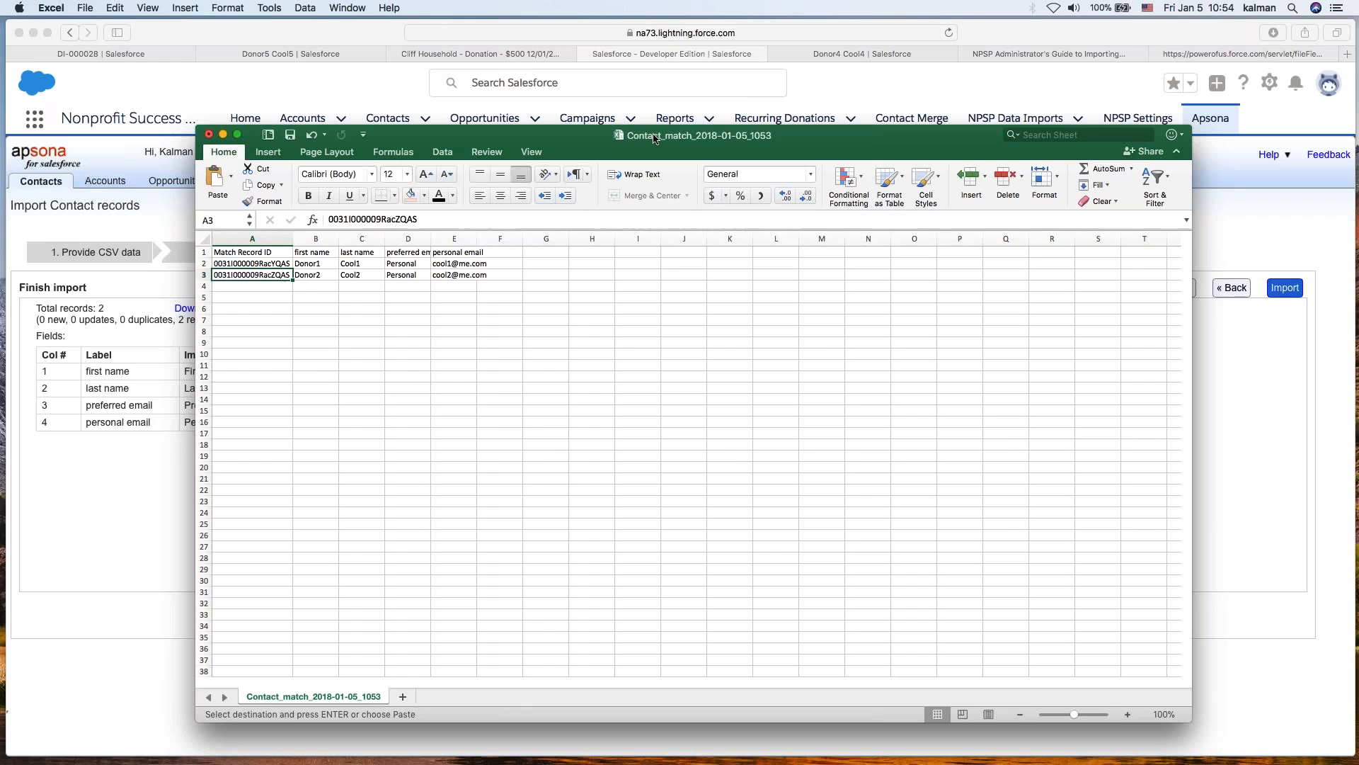
left_click_drag(651, 136, 694, 96)
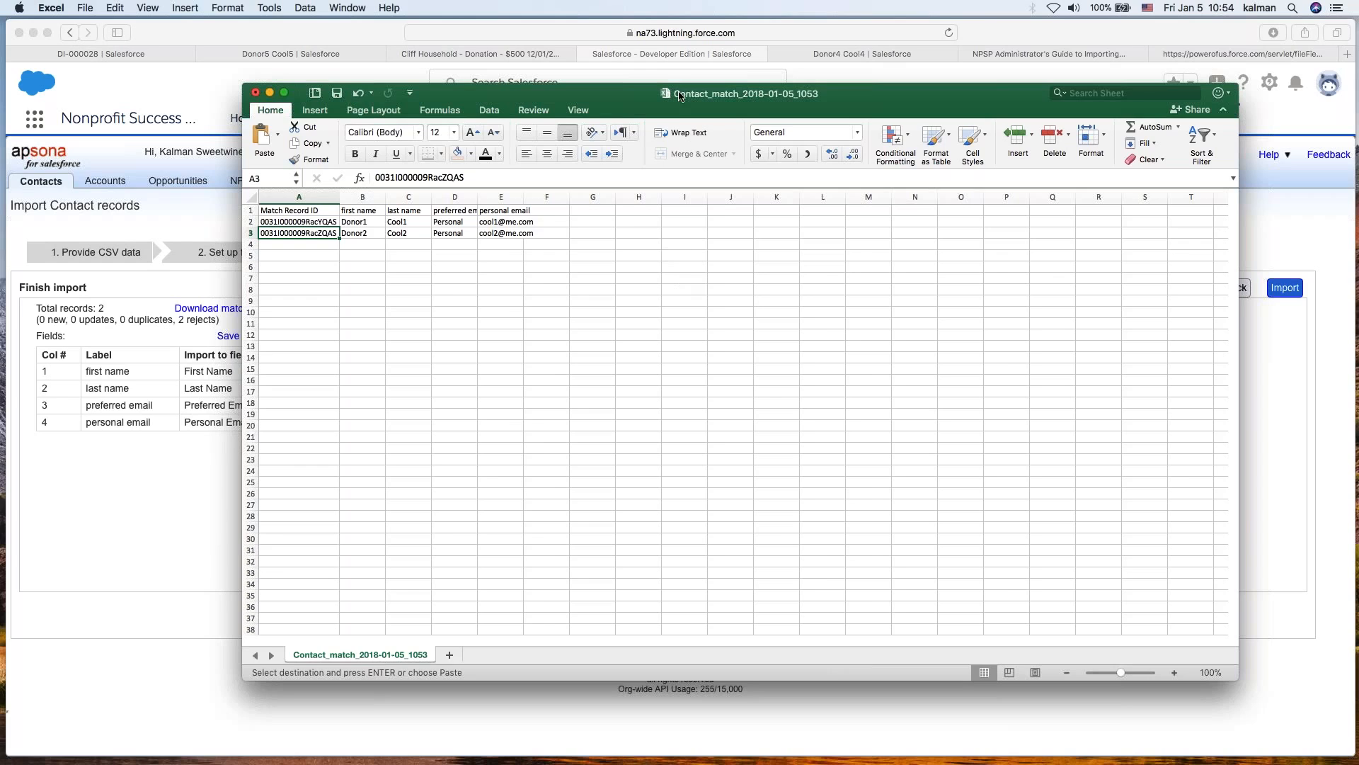
- Rename the preferred email column header to email
left_click(546, 414)
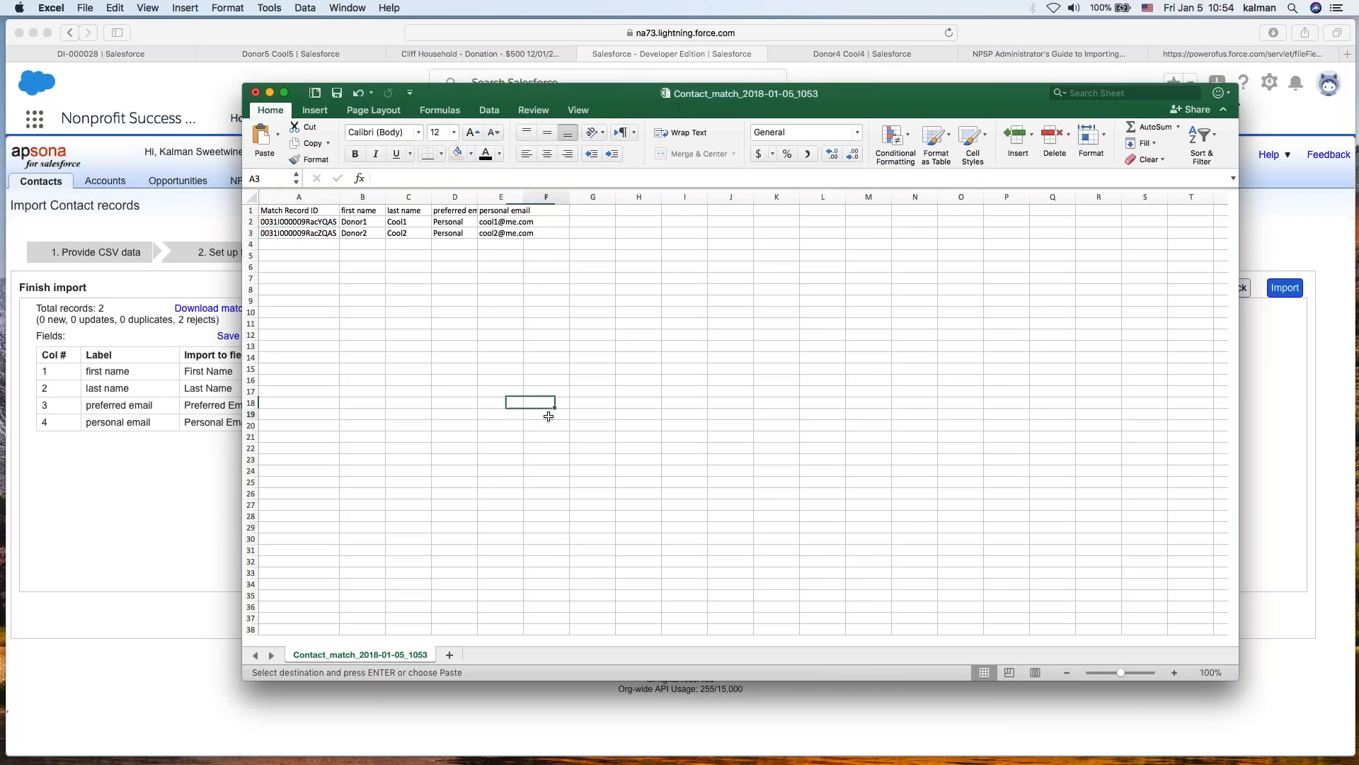
left_click(459, 212)
type("email")
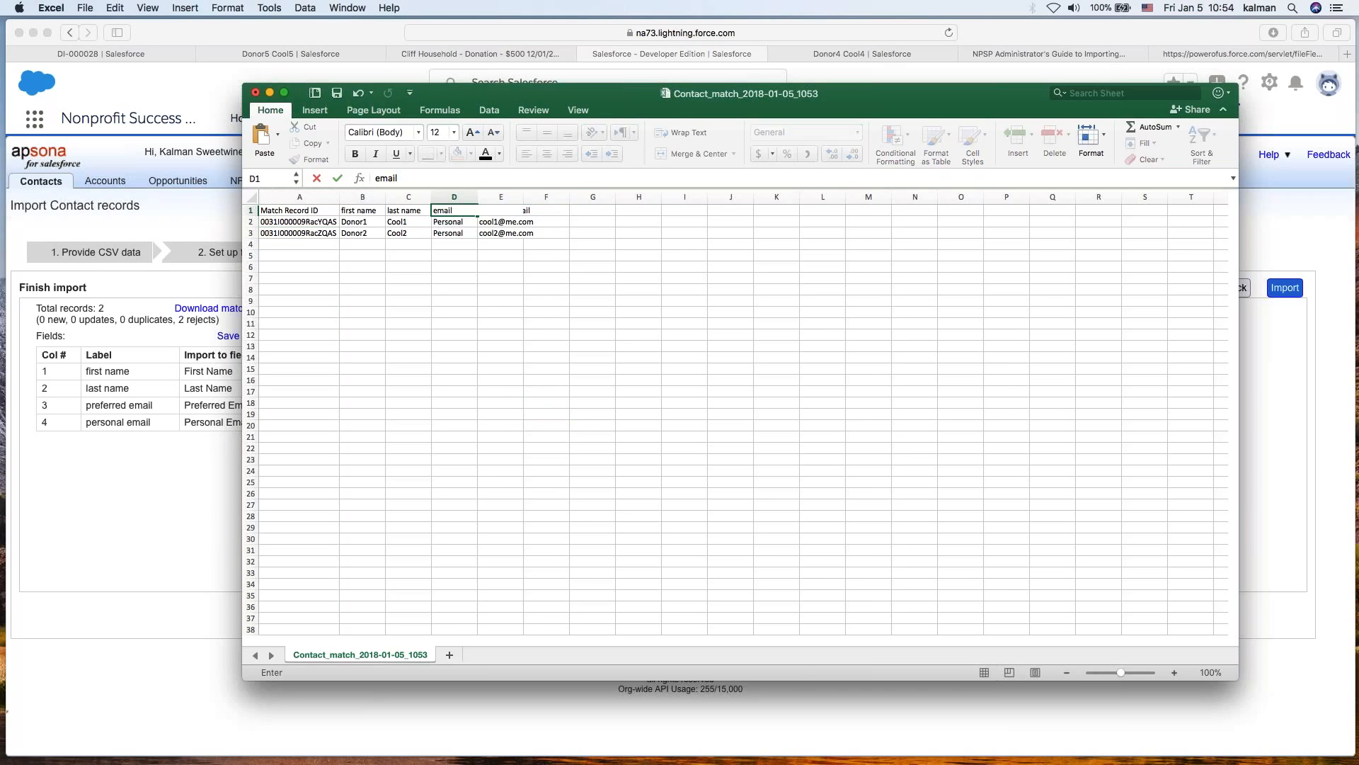
left_click(638, 358)
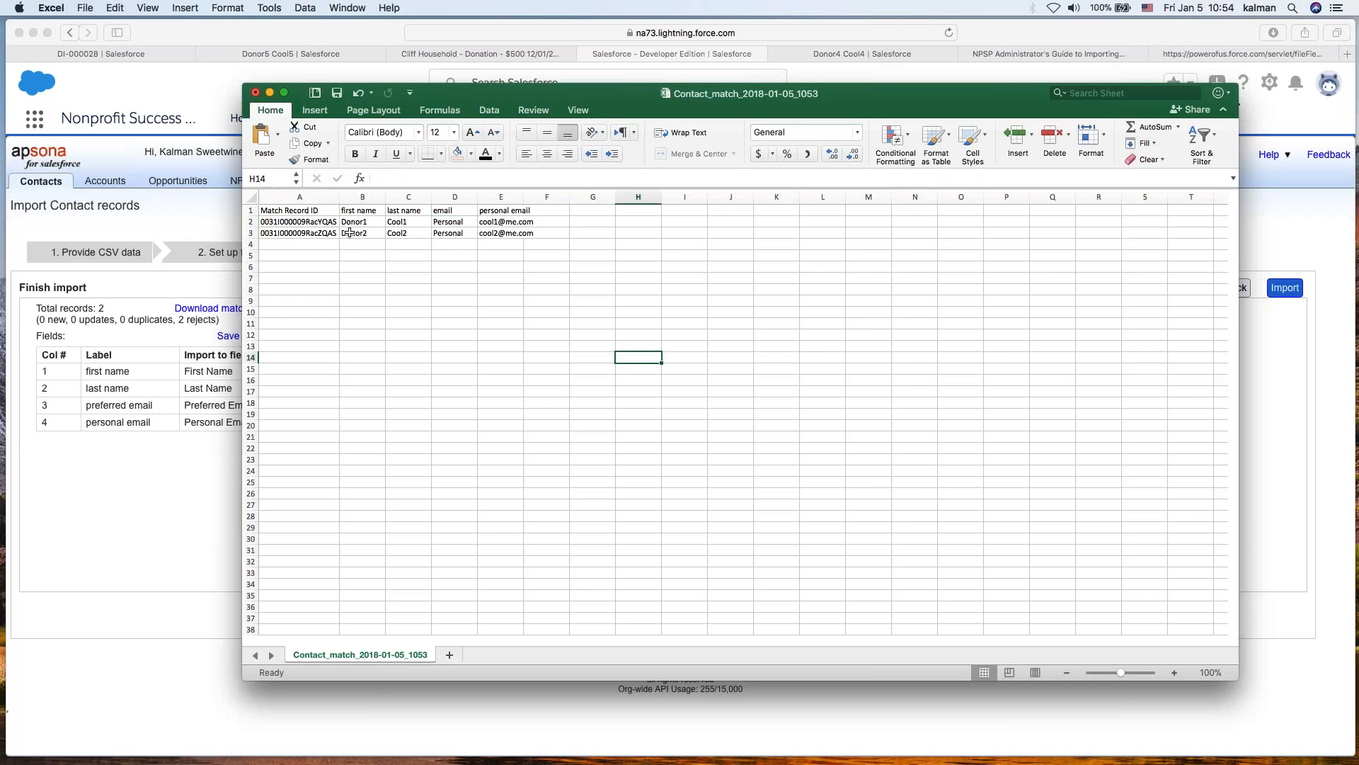
- Copy the name and email columns with their header row and switch back to the browser
left_click_drag(358, 213, 501, 232)
key("super+c")
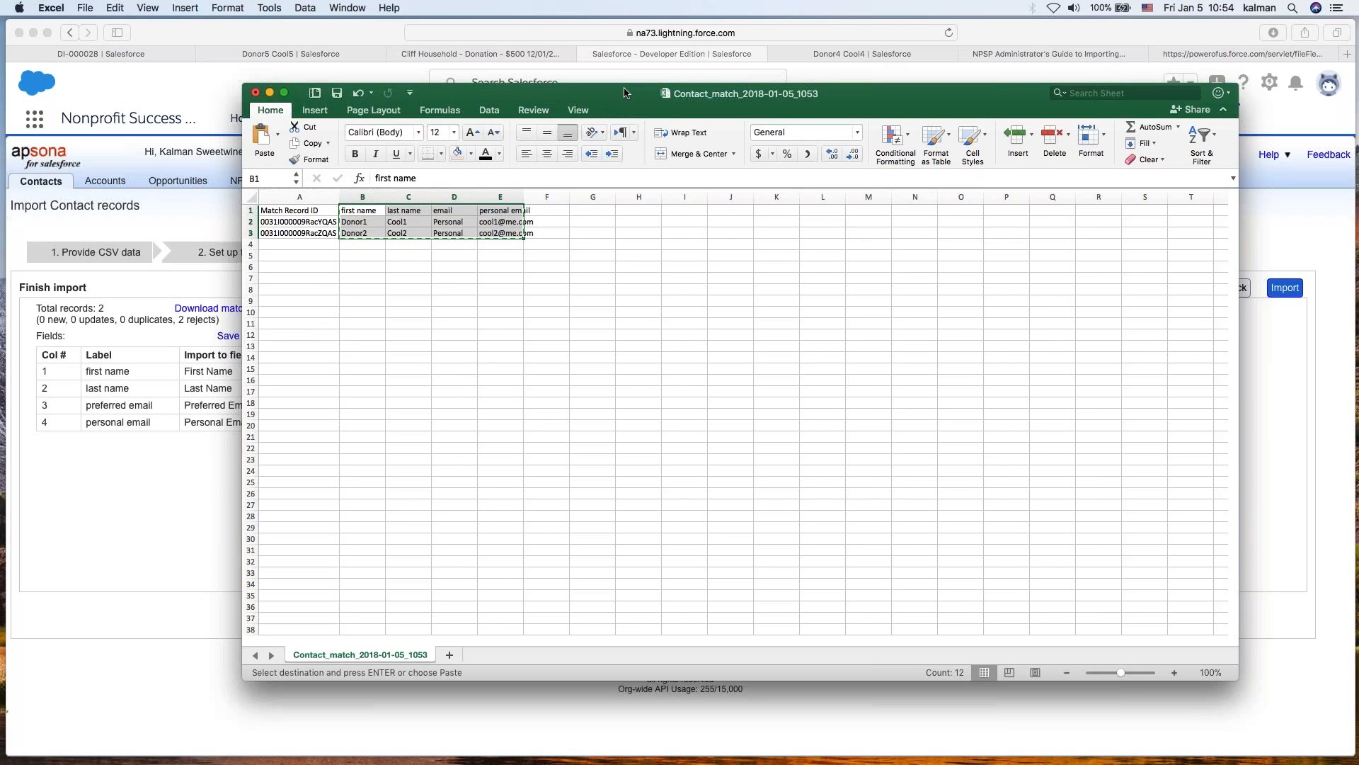
key("super+Tab")
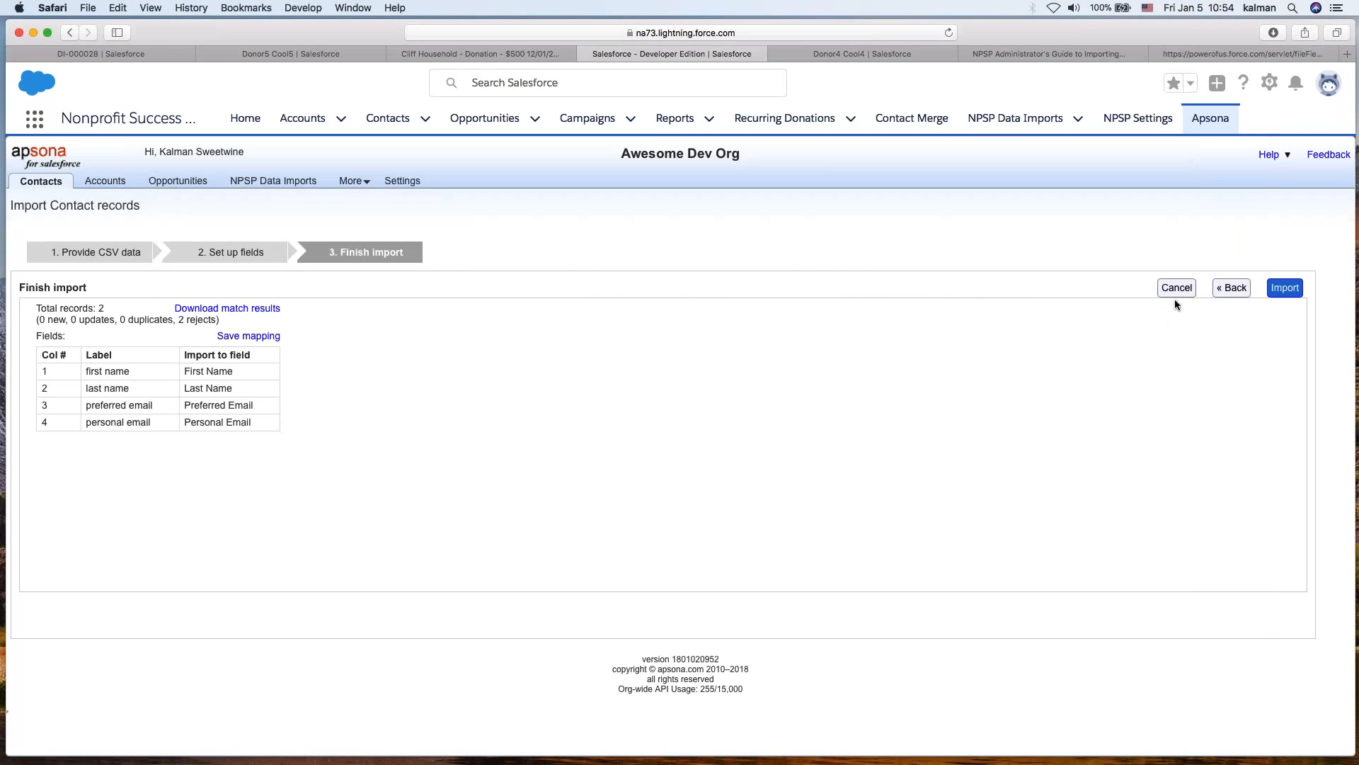
- Cancel the import and start a new contact Import/update from the contacts Tools menu
left_click(1177, 288)
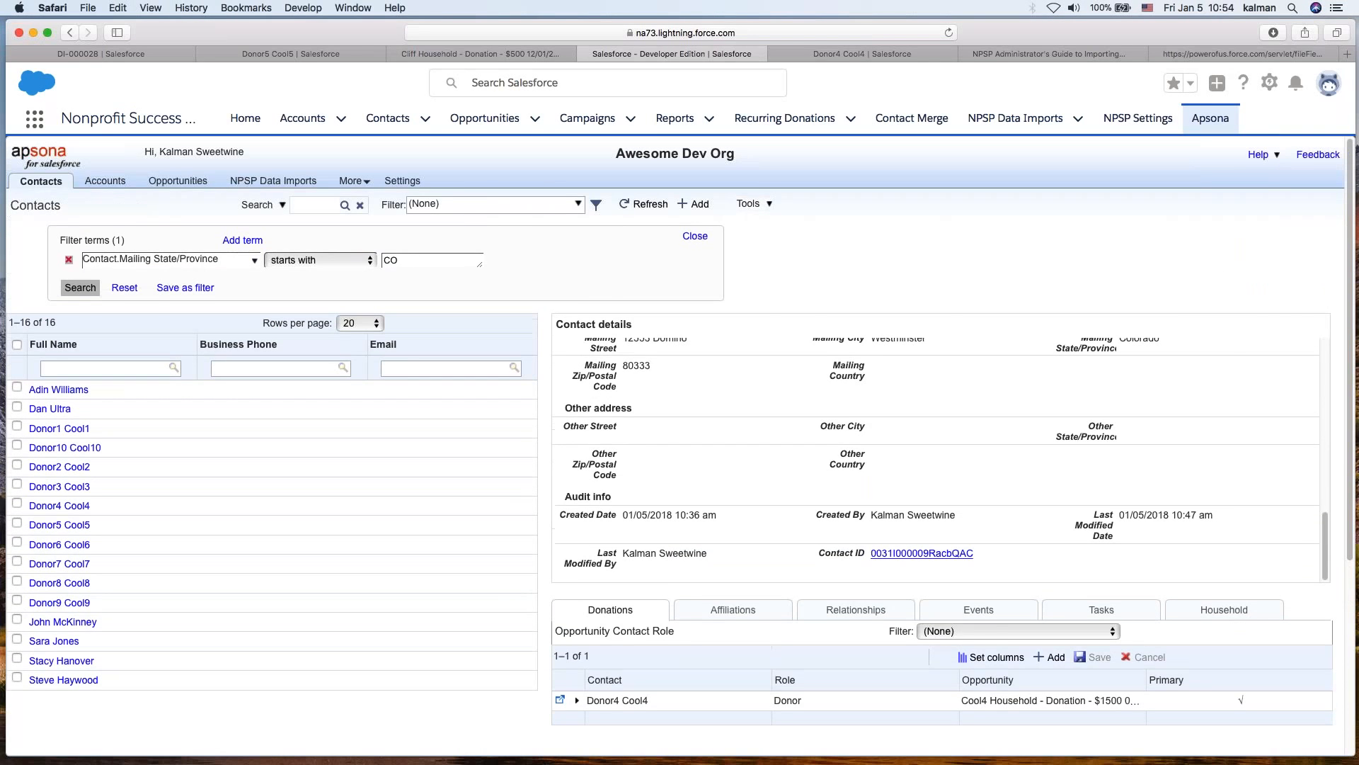
left_click(761, 205)
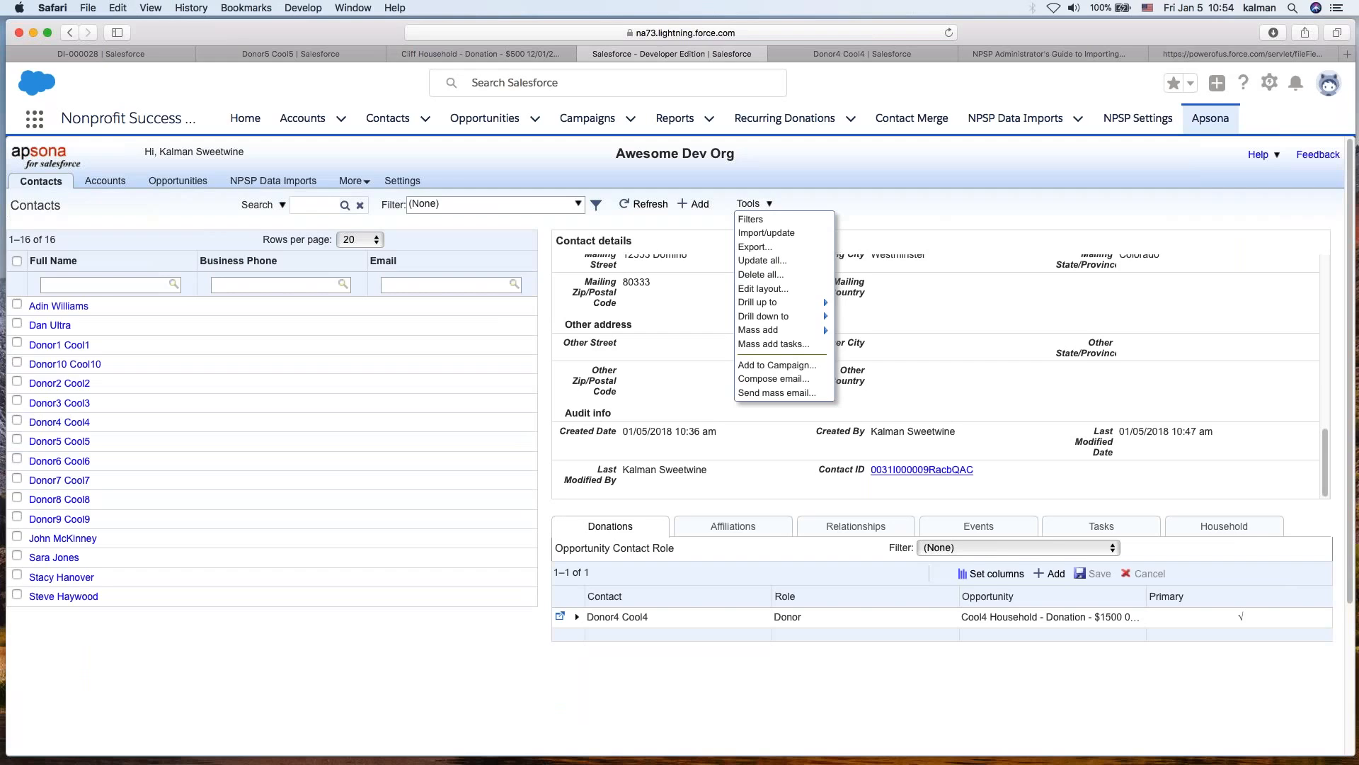
left_click(768, 234)
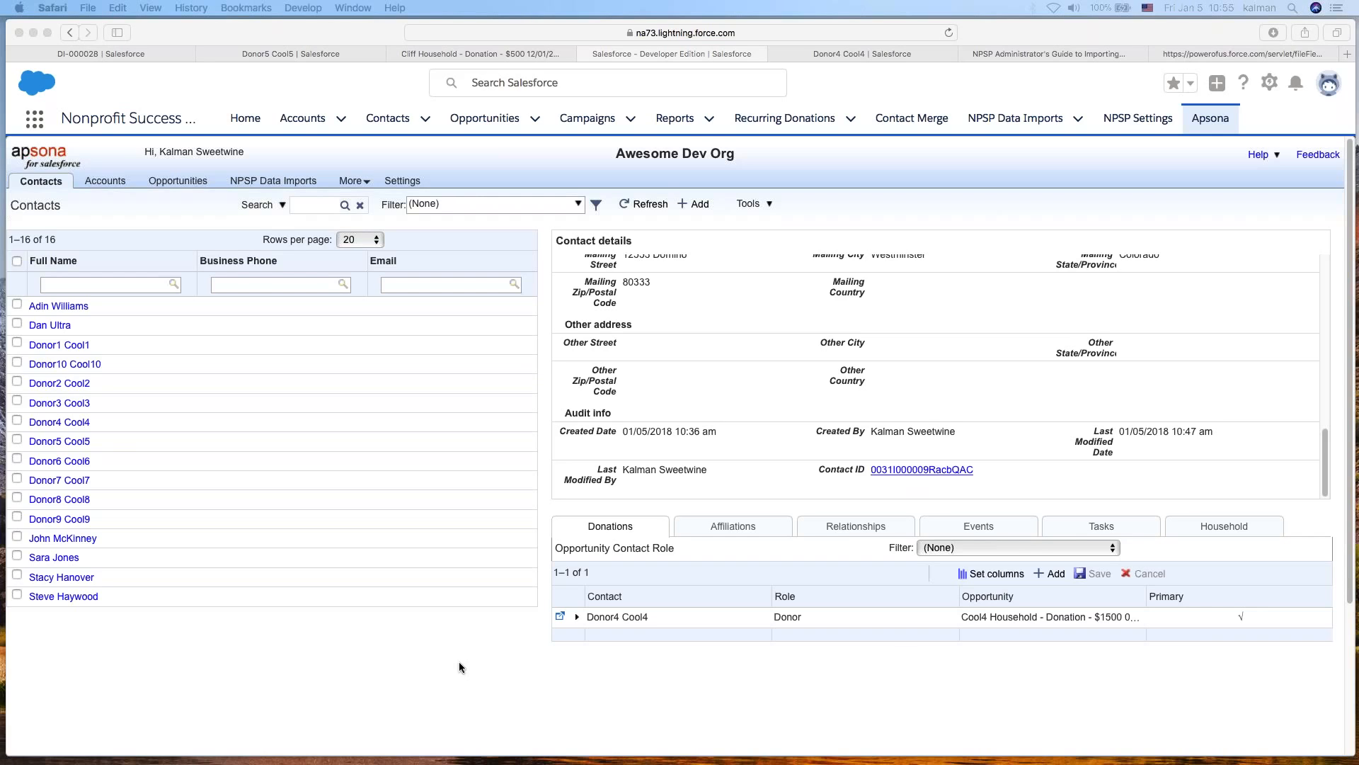
left_click(859, 221)
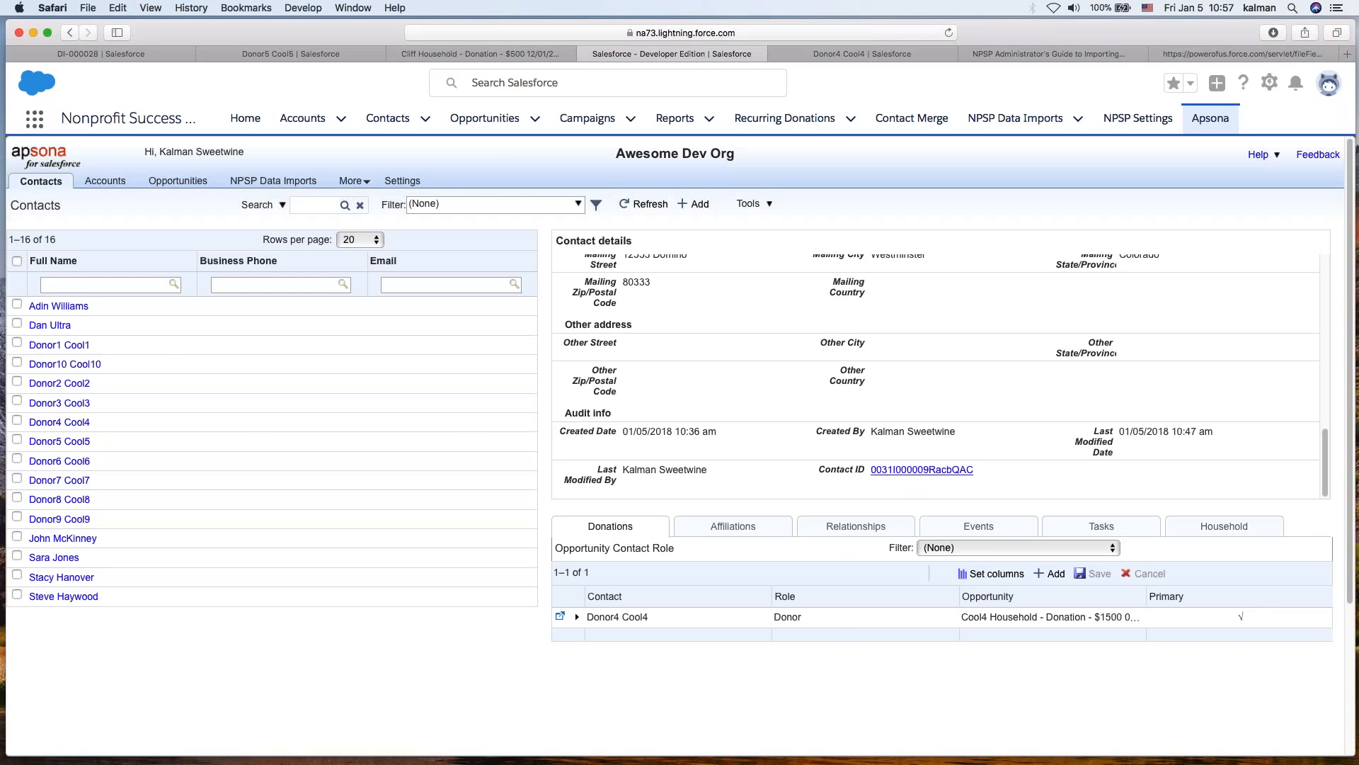
key("super+Tab")
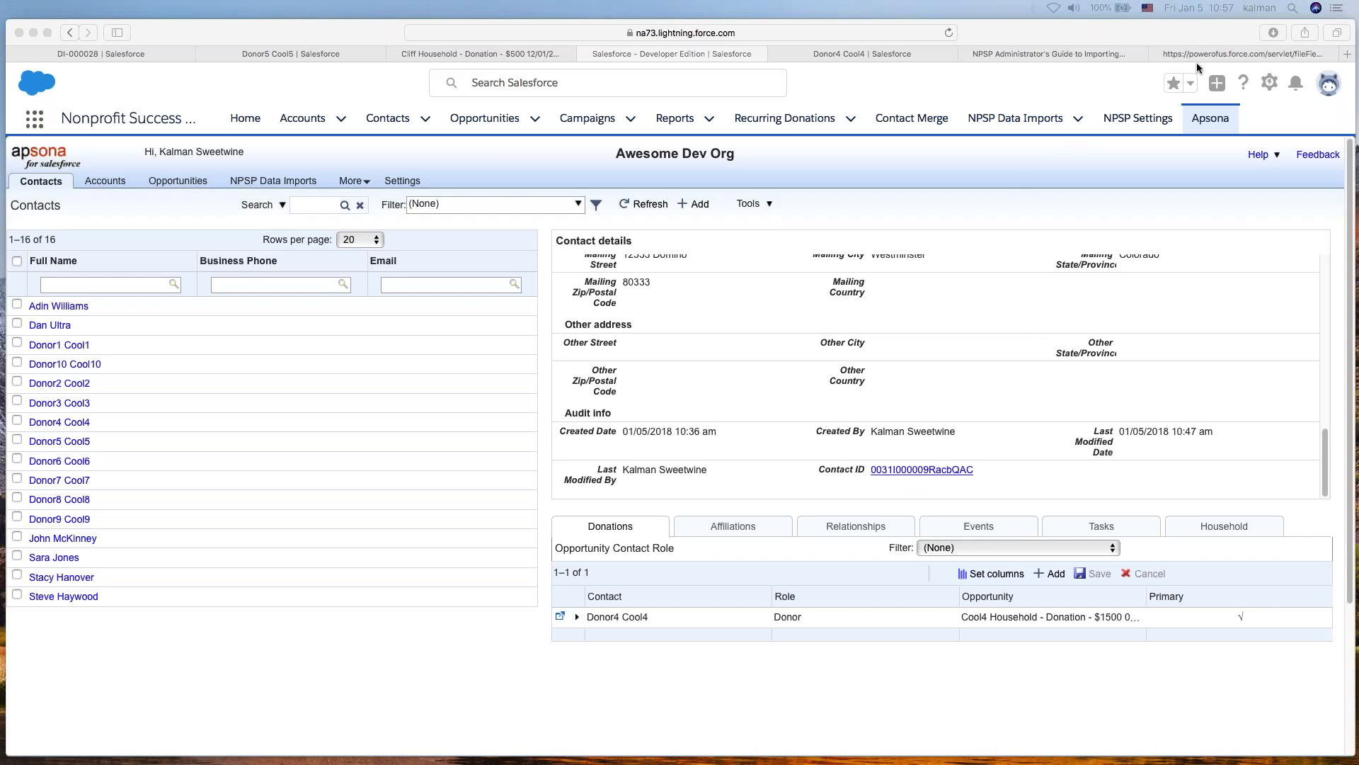
- Open the NPSP Administrator's Guide to Importing Donor Data article and its attached PDF
left_click(1002, 48)
left_click(821, 32)
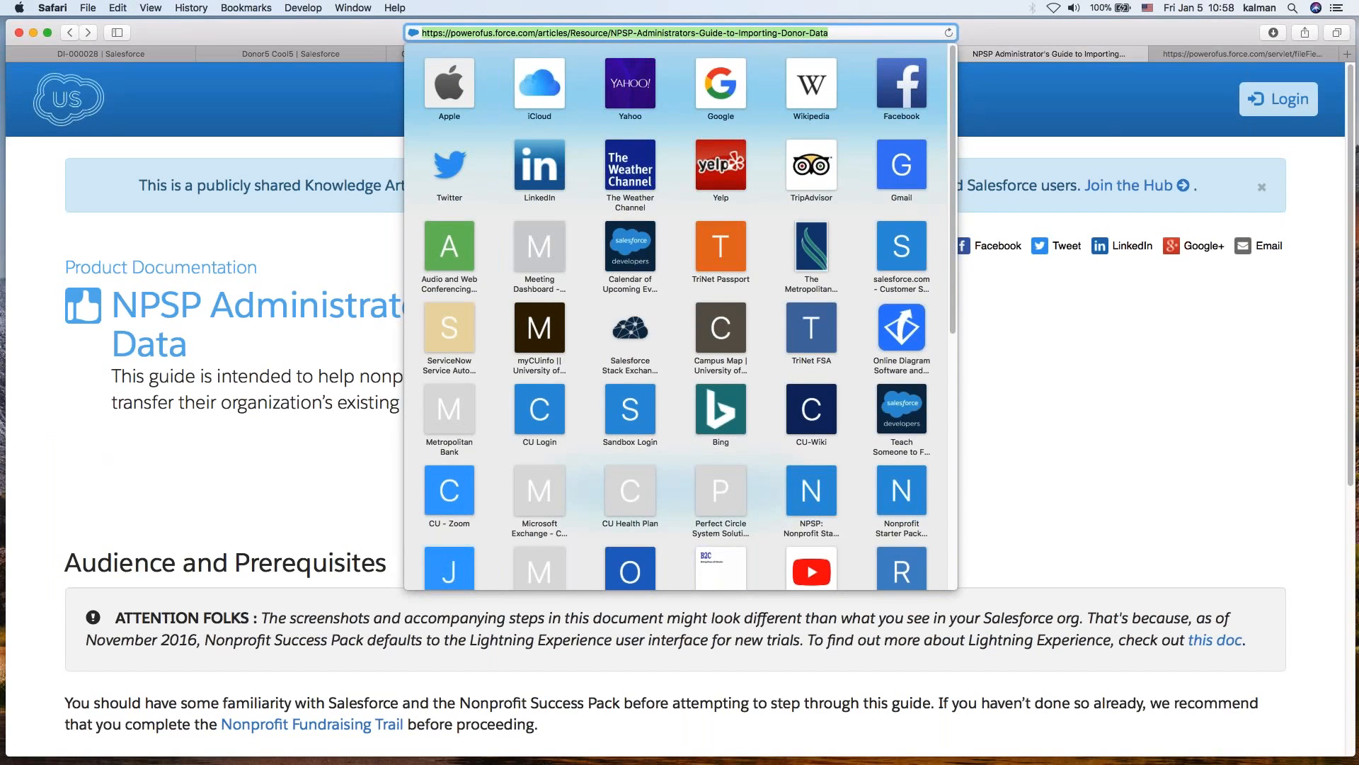
key("super+Tab")
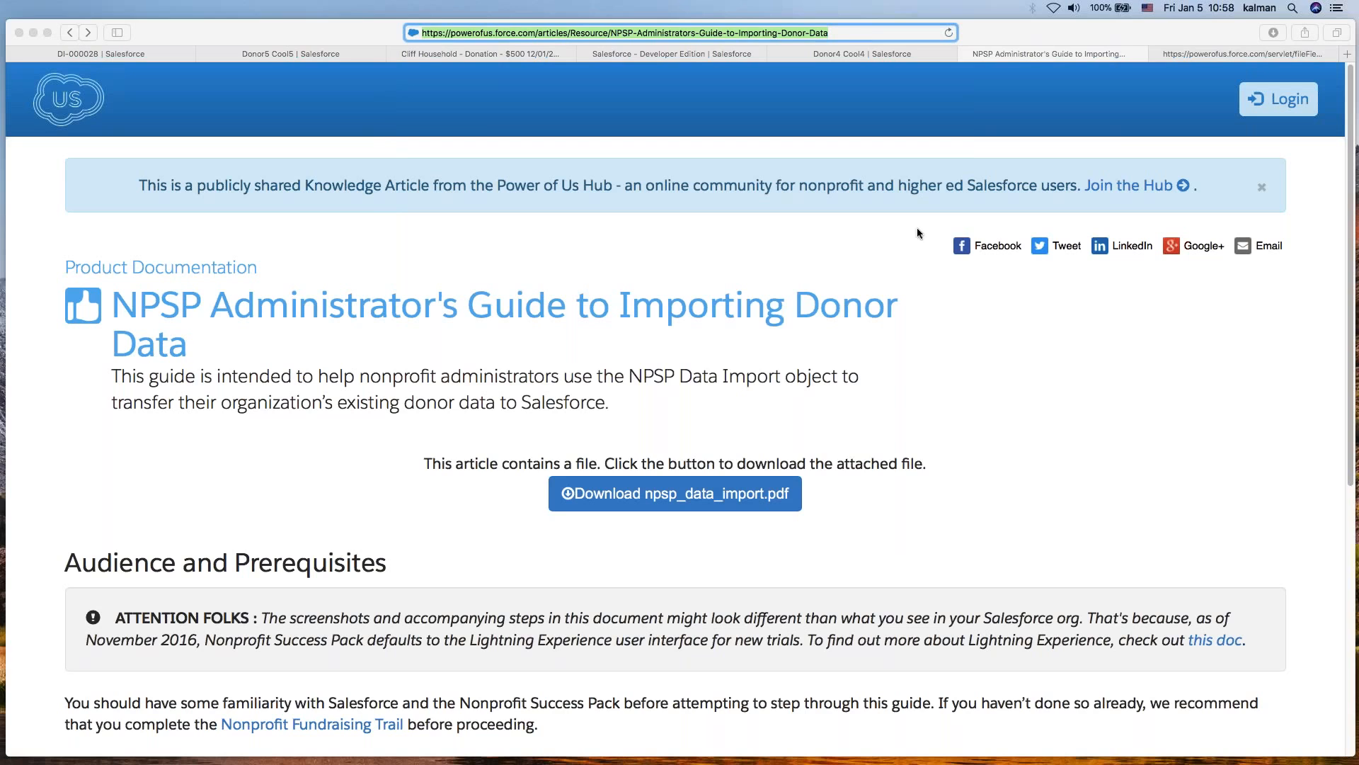
left_click(1216, 49)
left_click(701, 34)
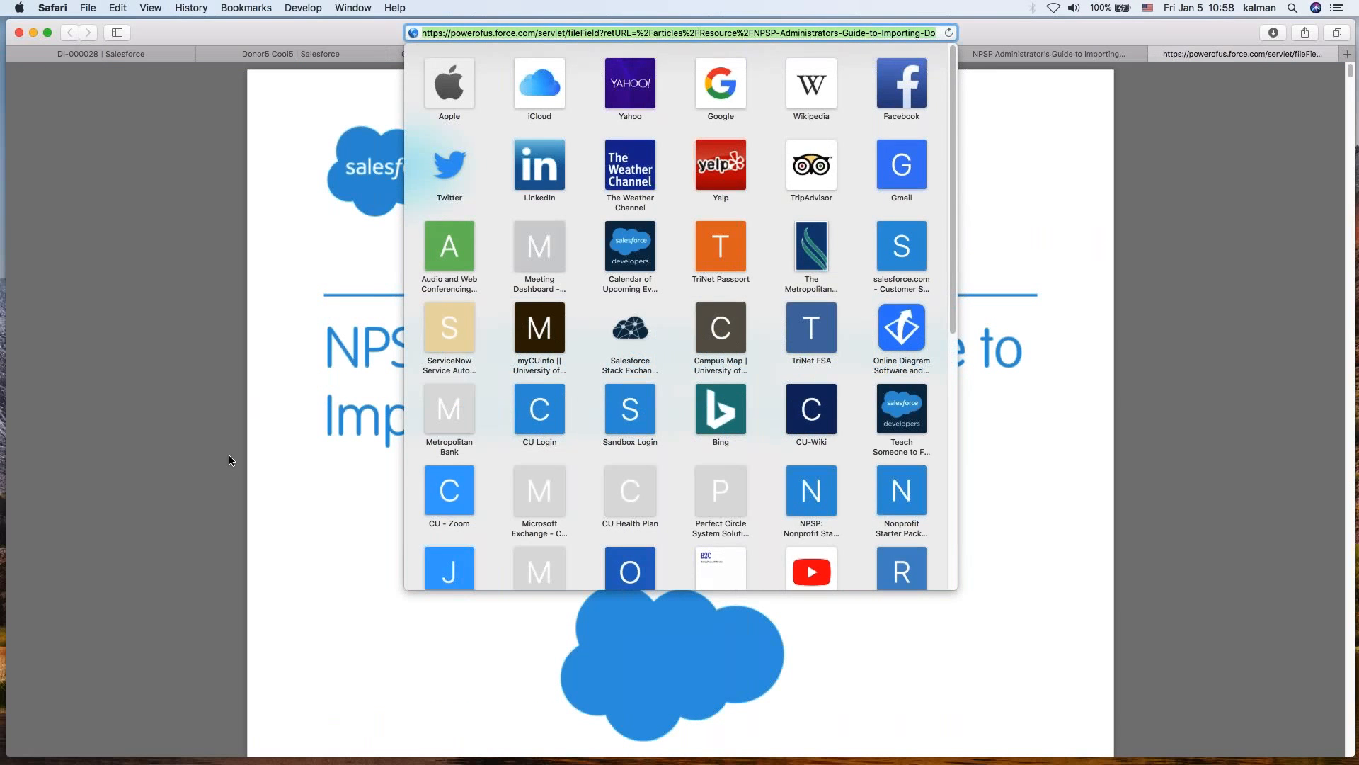
key("super+Tab")
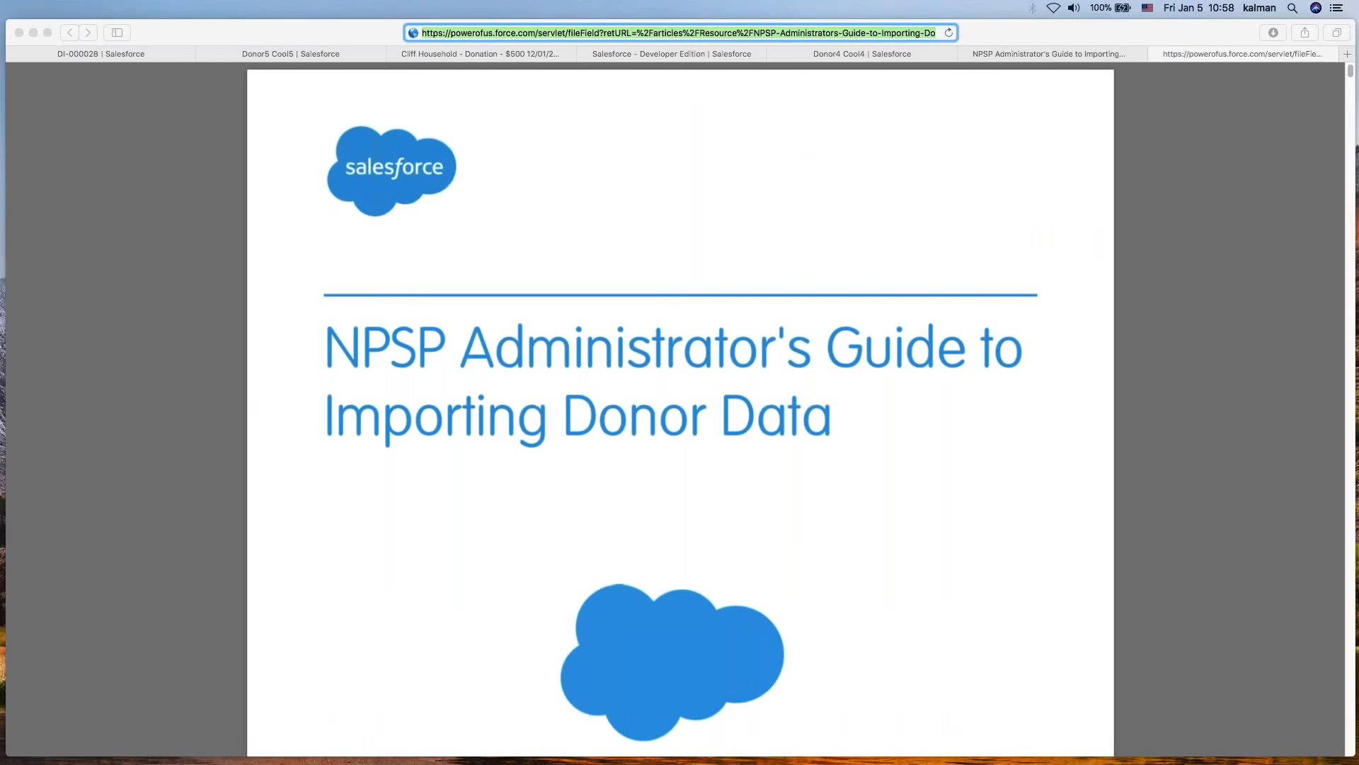